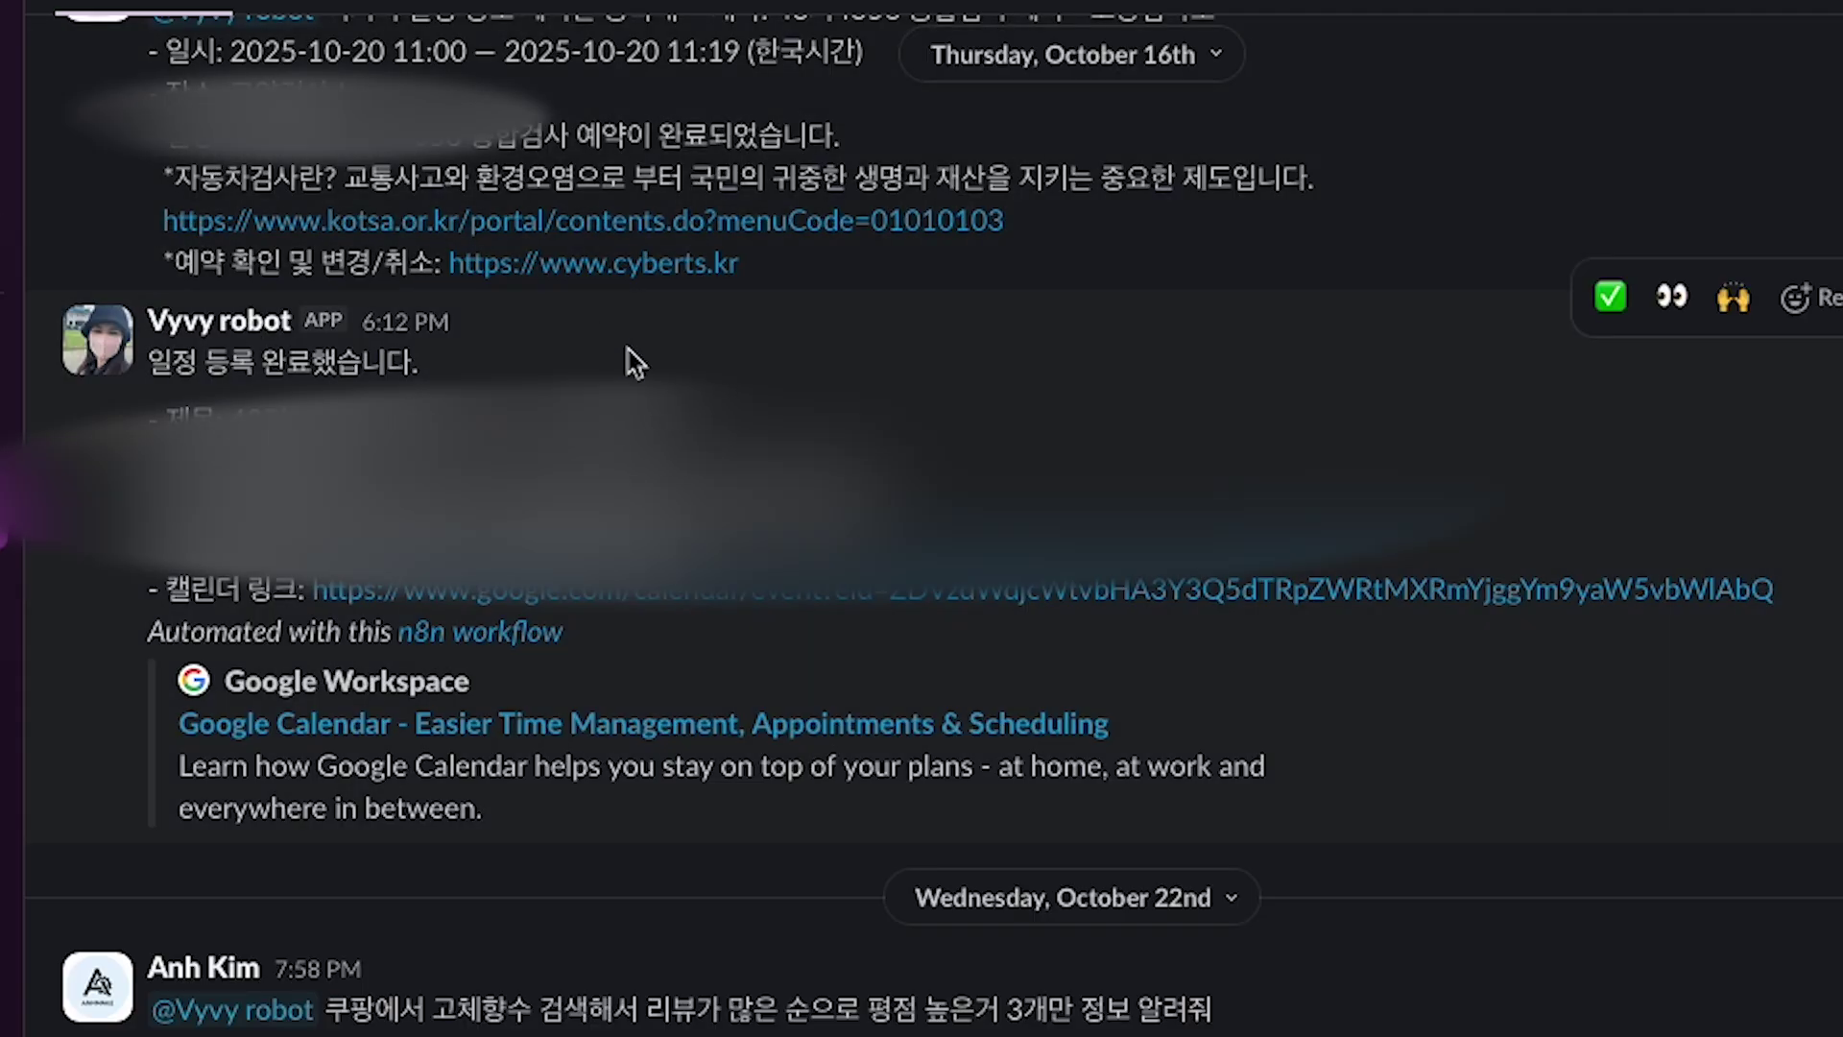
Review the robot's Coupang solid perfume results in the Slack channel, view the second product's page, and return to Slack.
scroll(603, 914, down, 5)
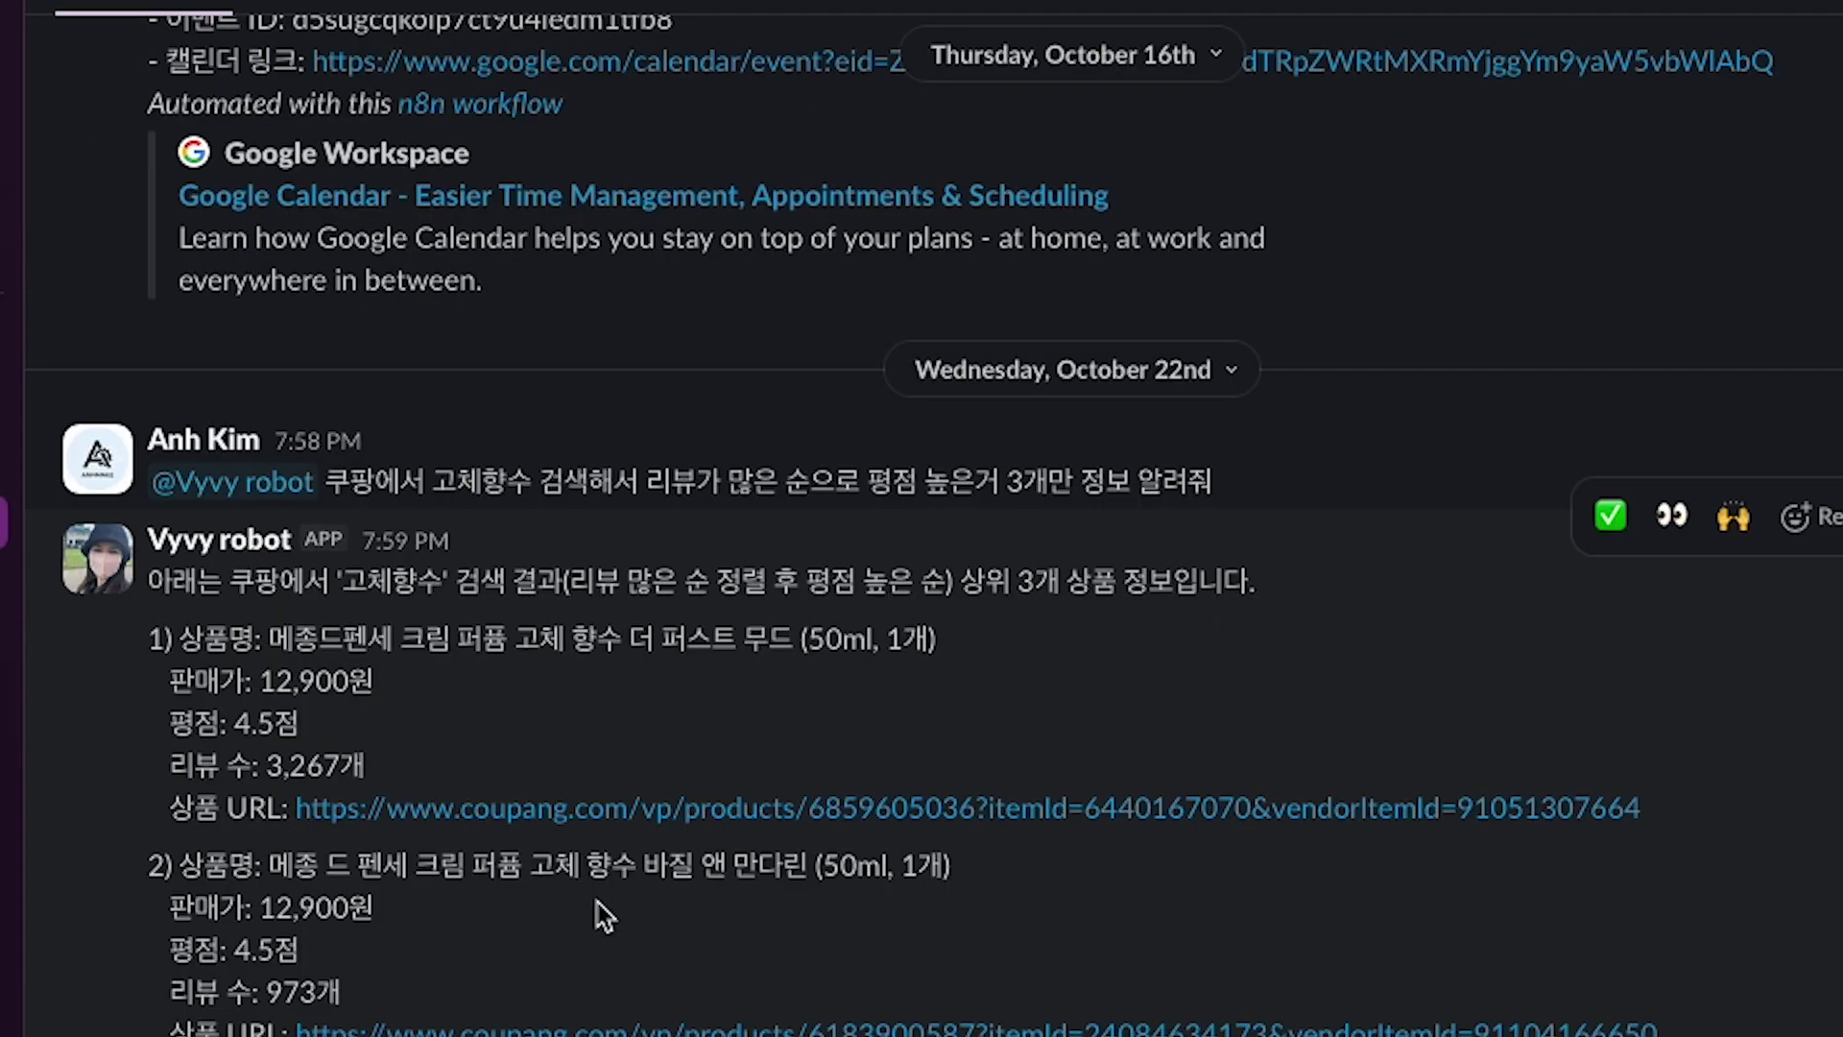
scroll(91, 783, down, 1)
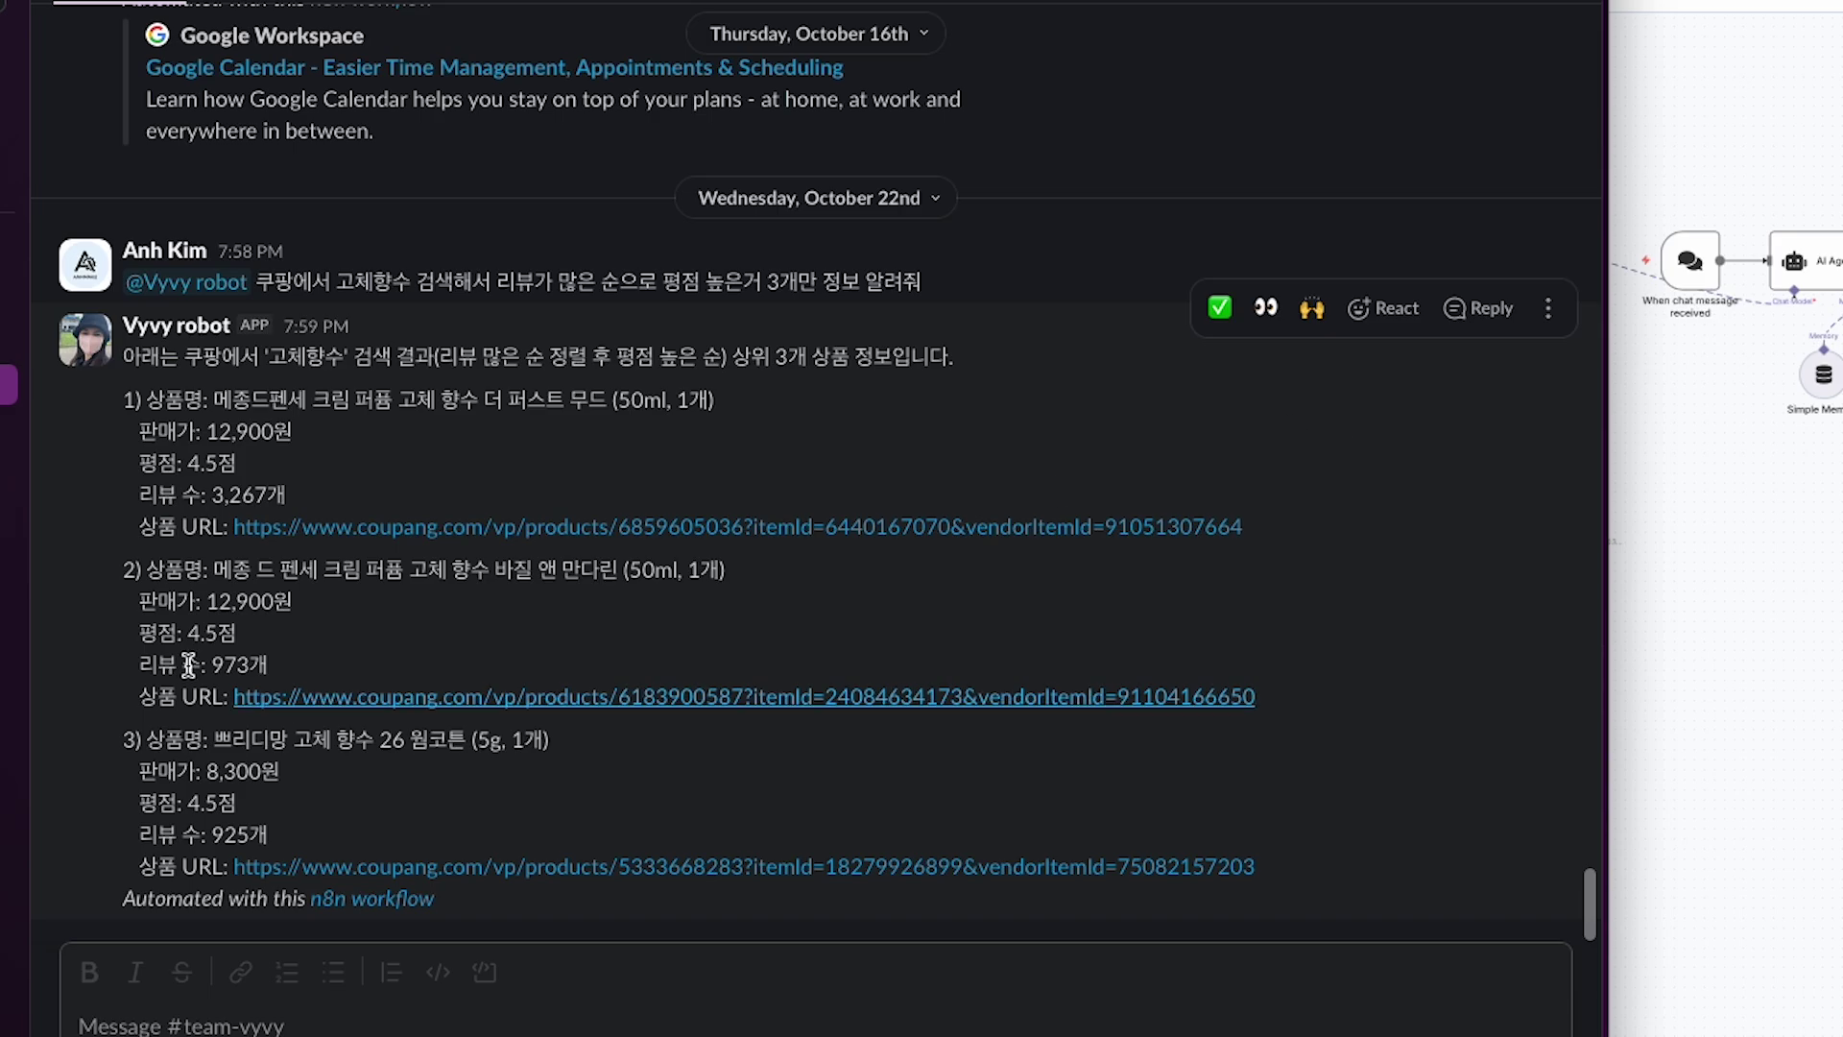
click(538, 545)
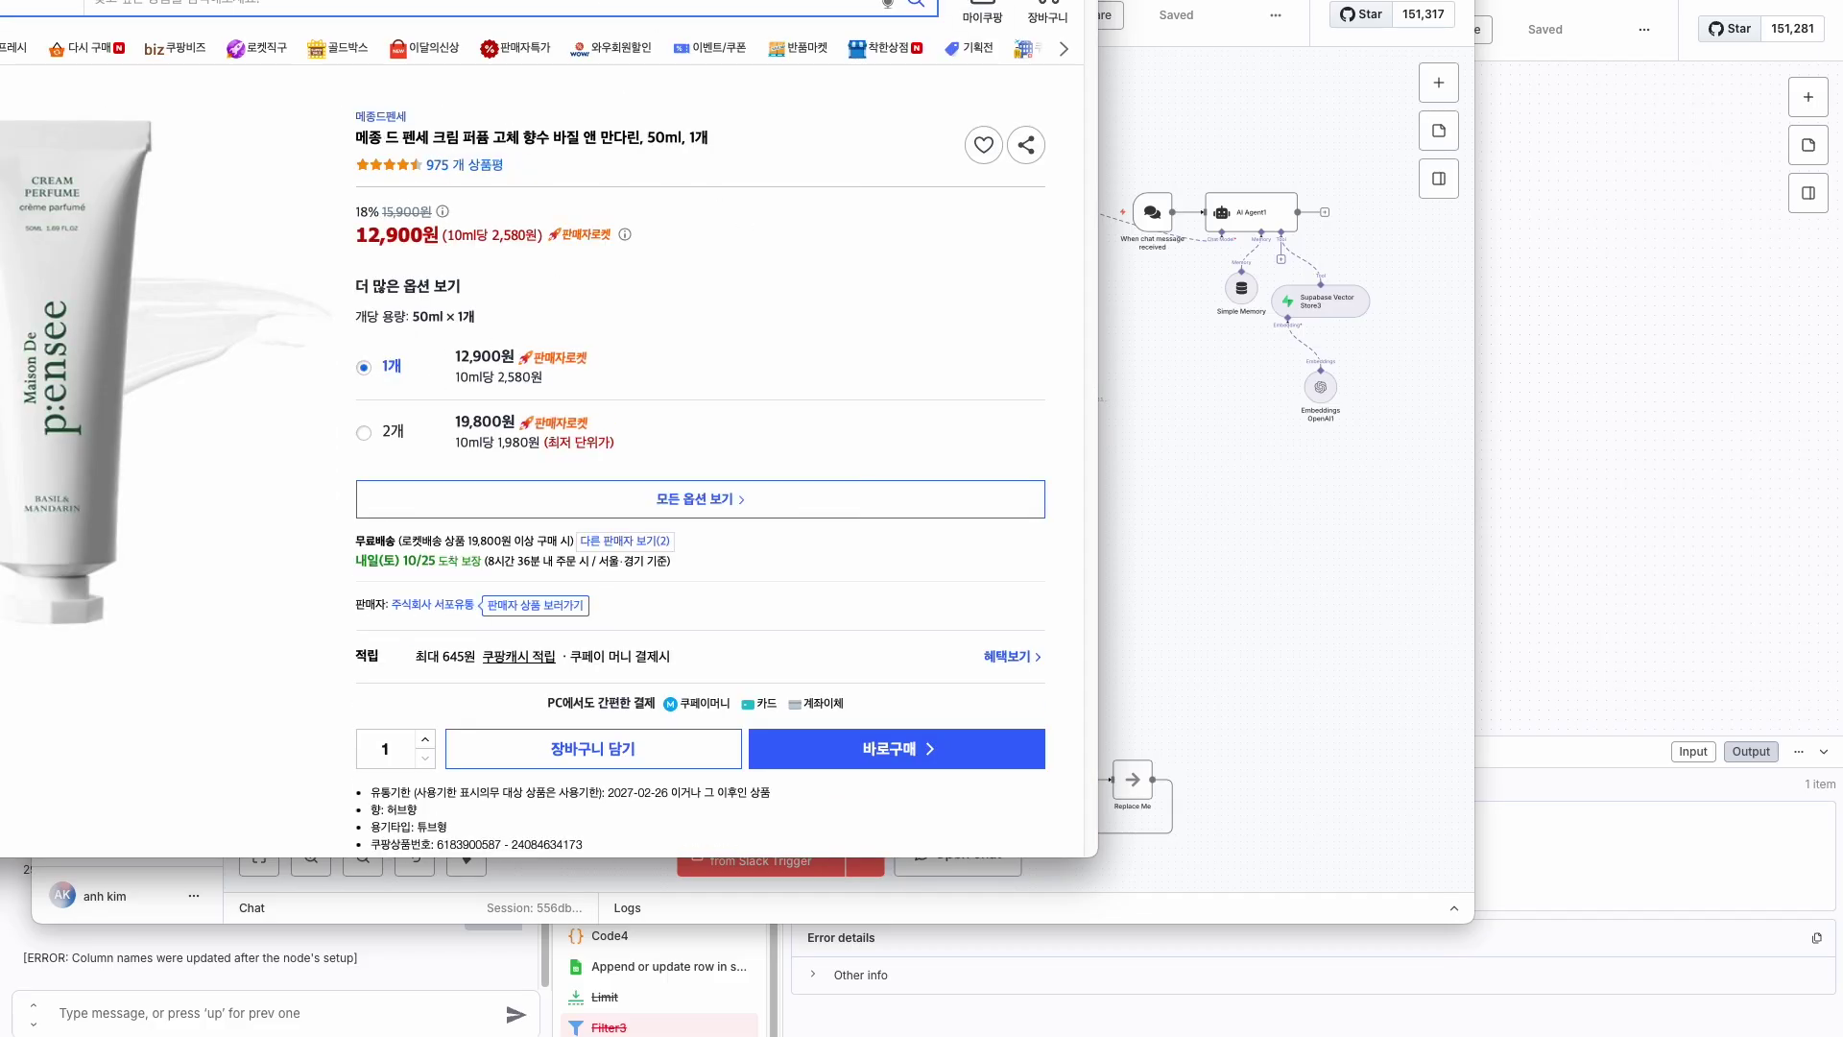
key(alt+Tab)
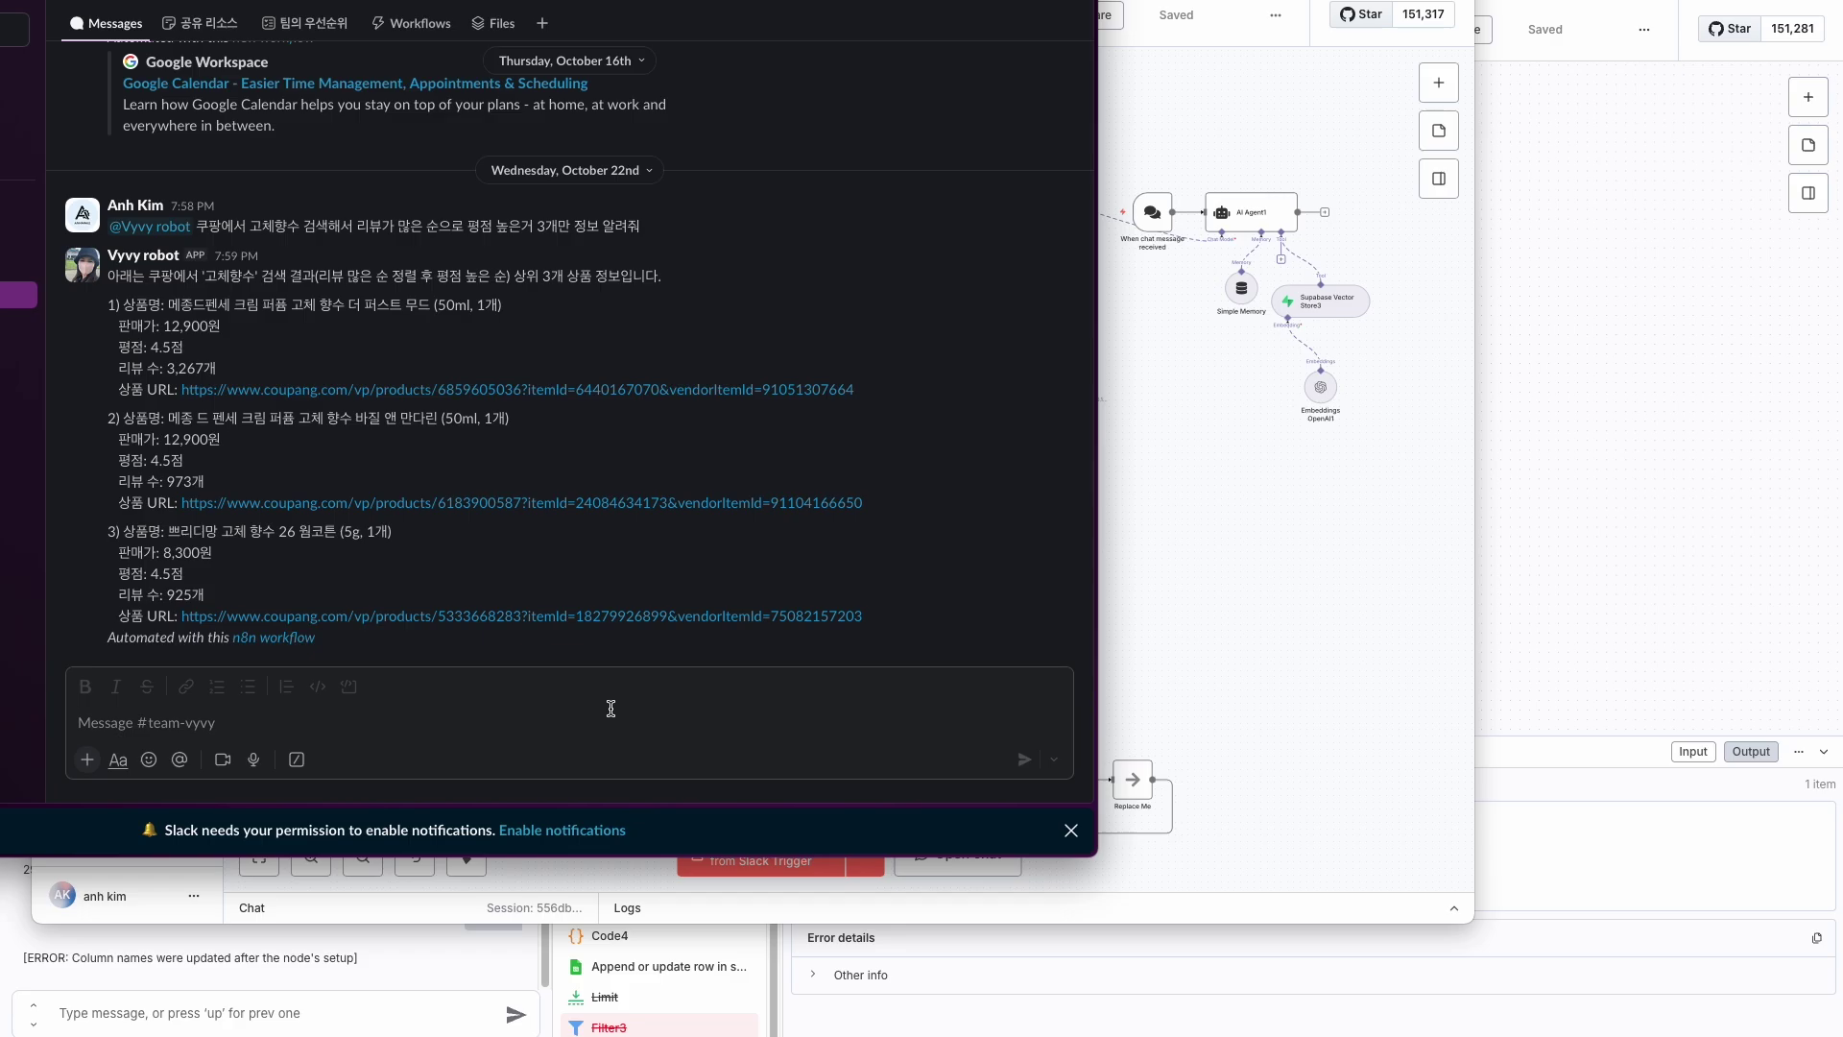
Switch to the Google Sheets product list and browse its rows down to the end and back to the first product.
click(1109, 361)
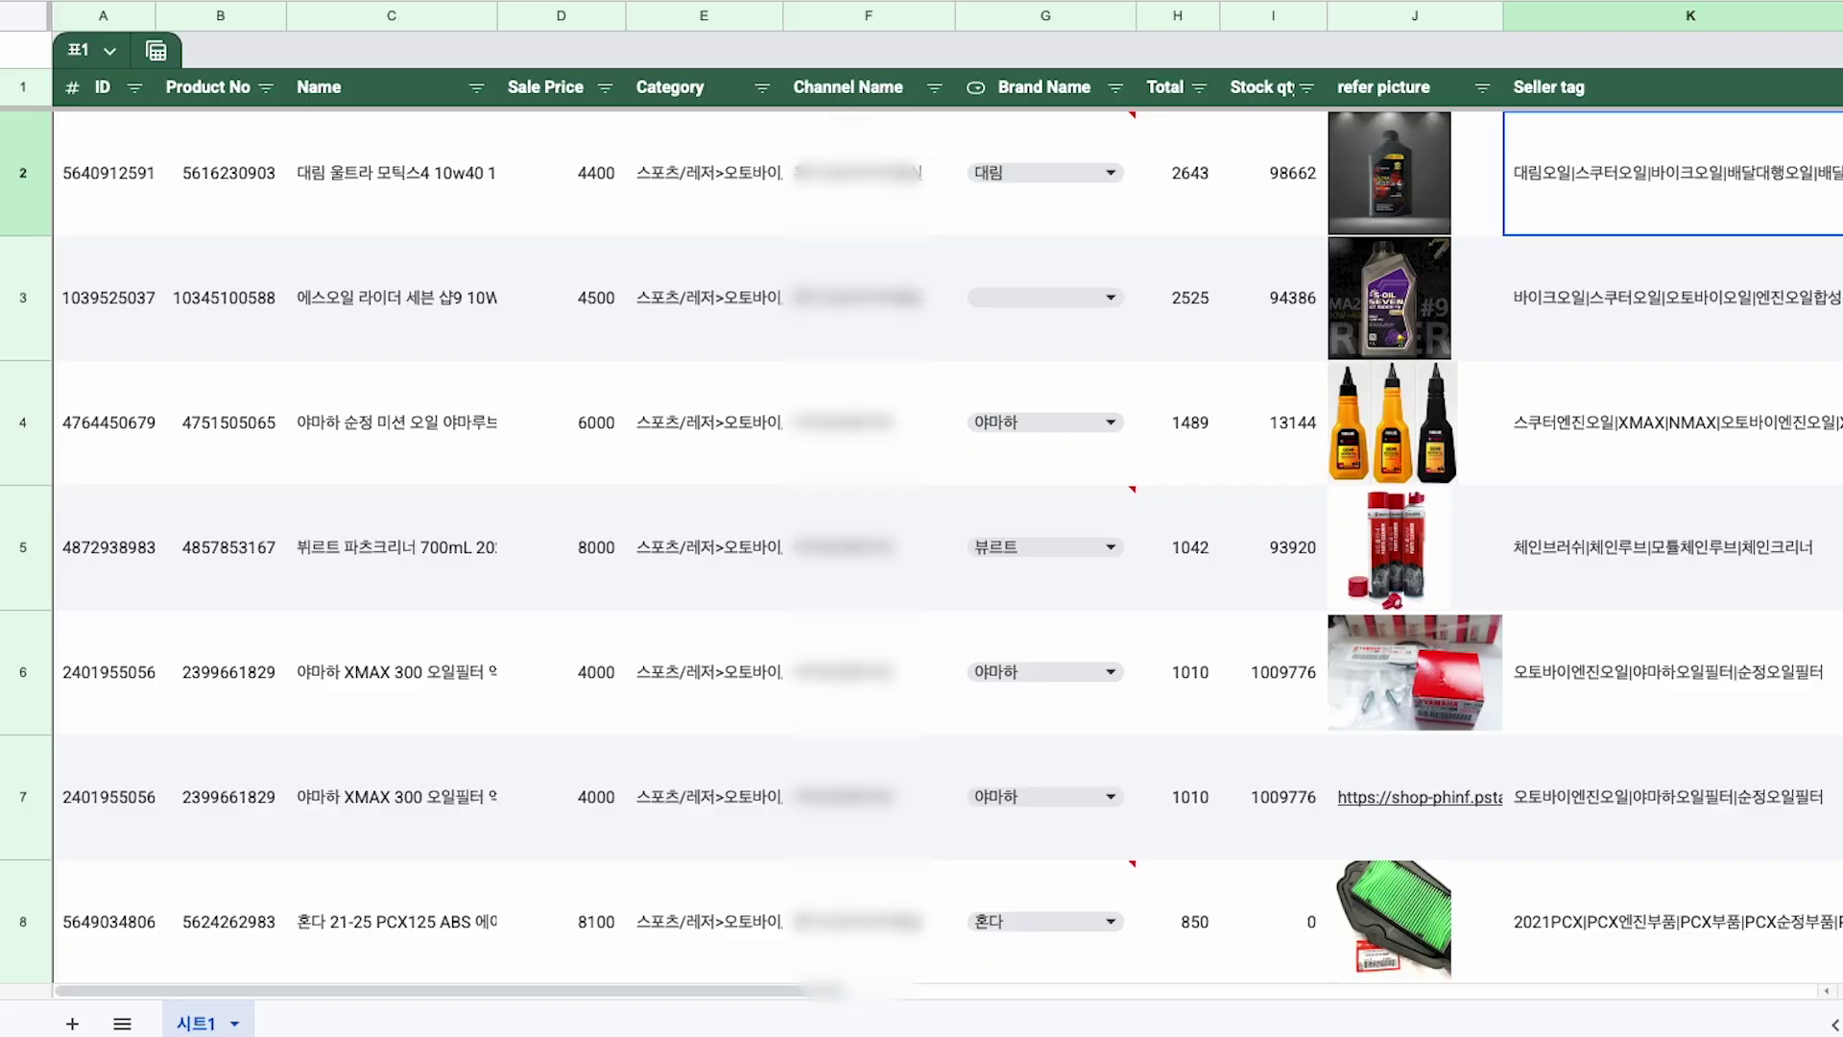
scroll(922, 547, down, 20)
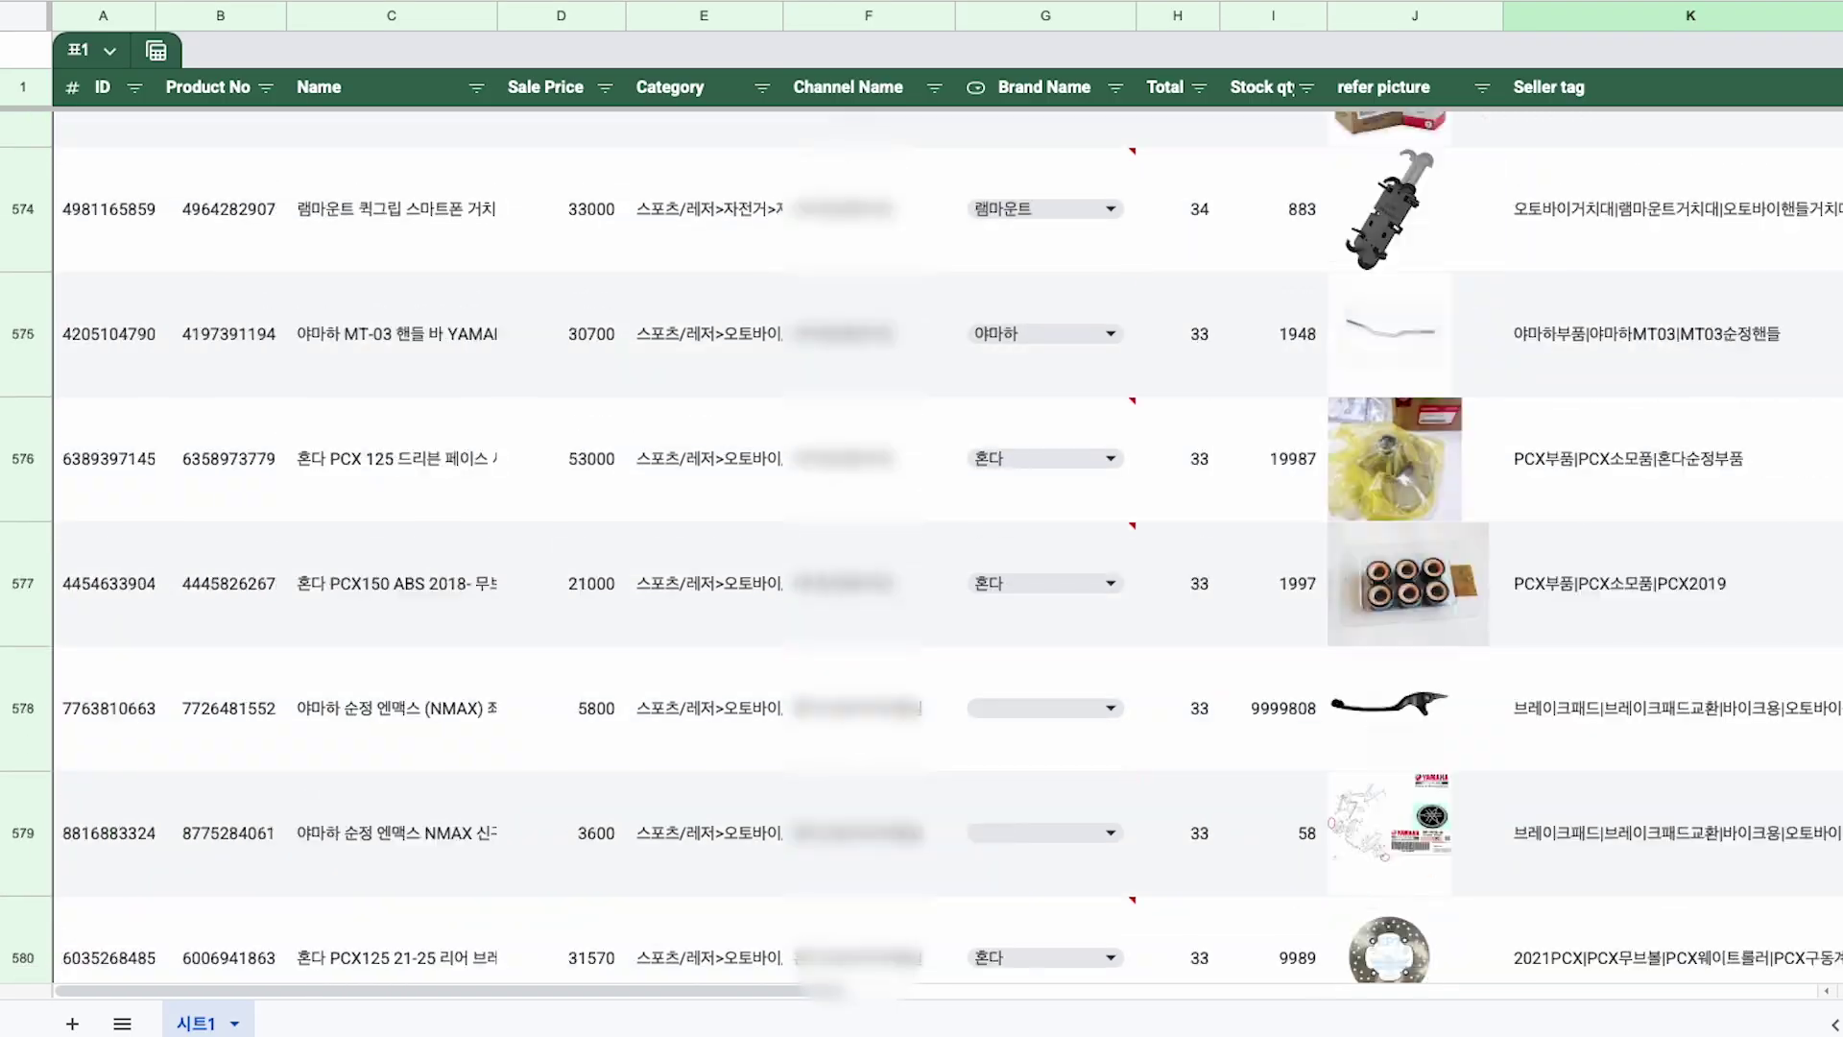
scroll(922, 548, down, 20)
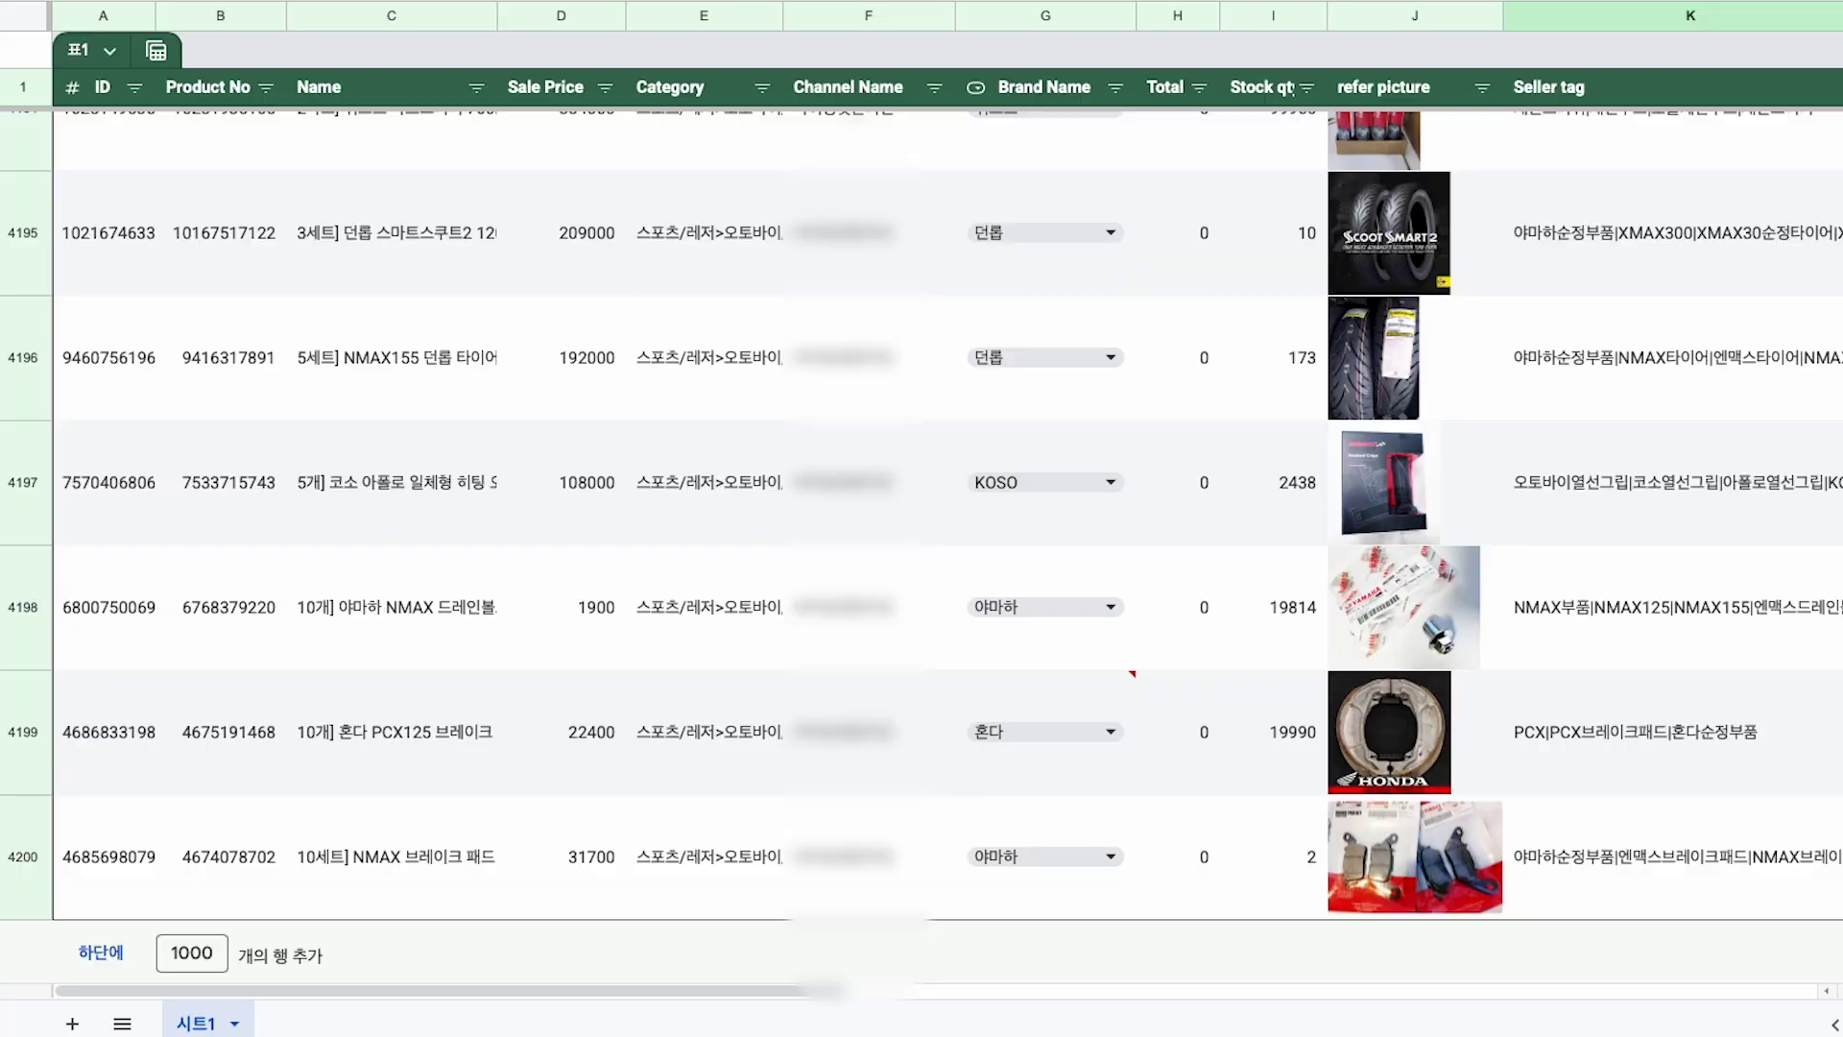
scroll(922, 547, up, 20)
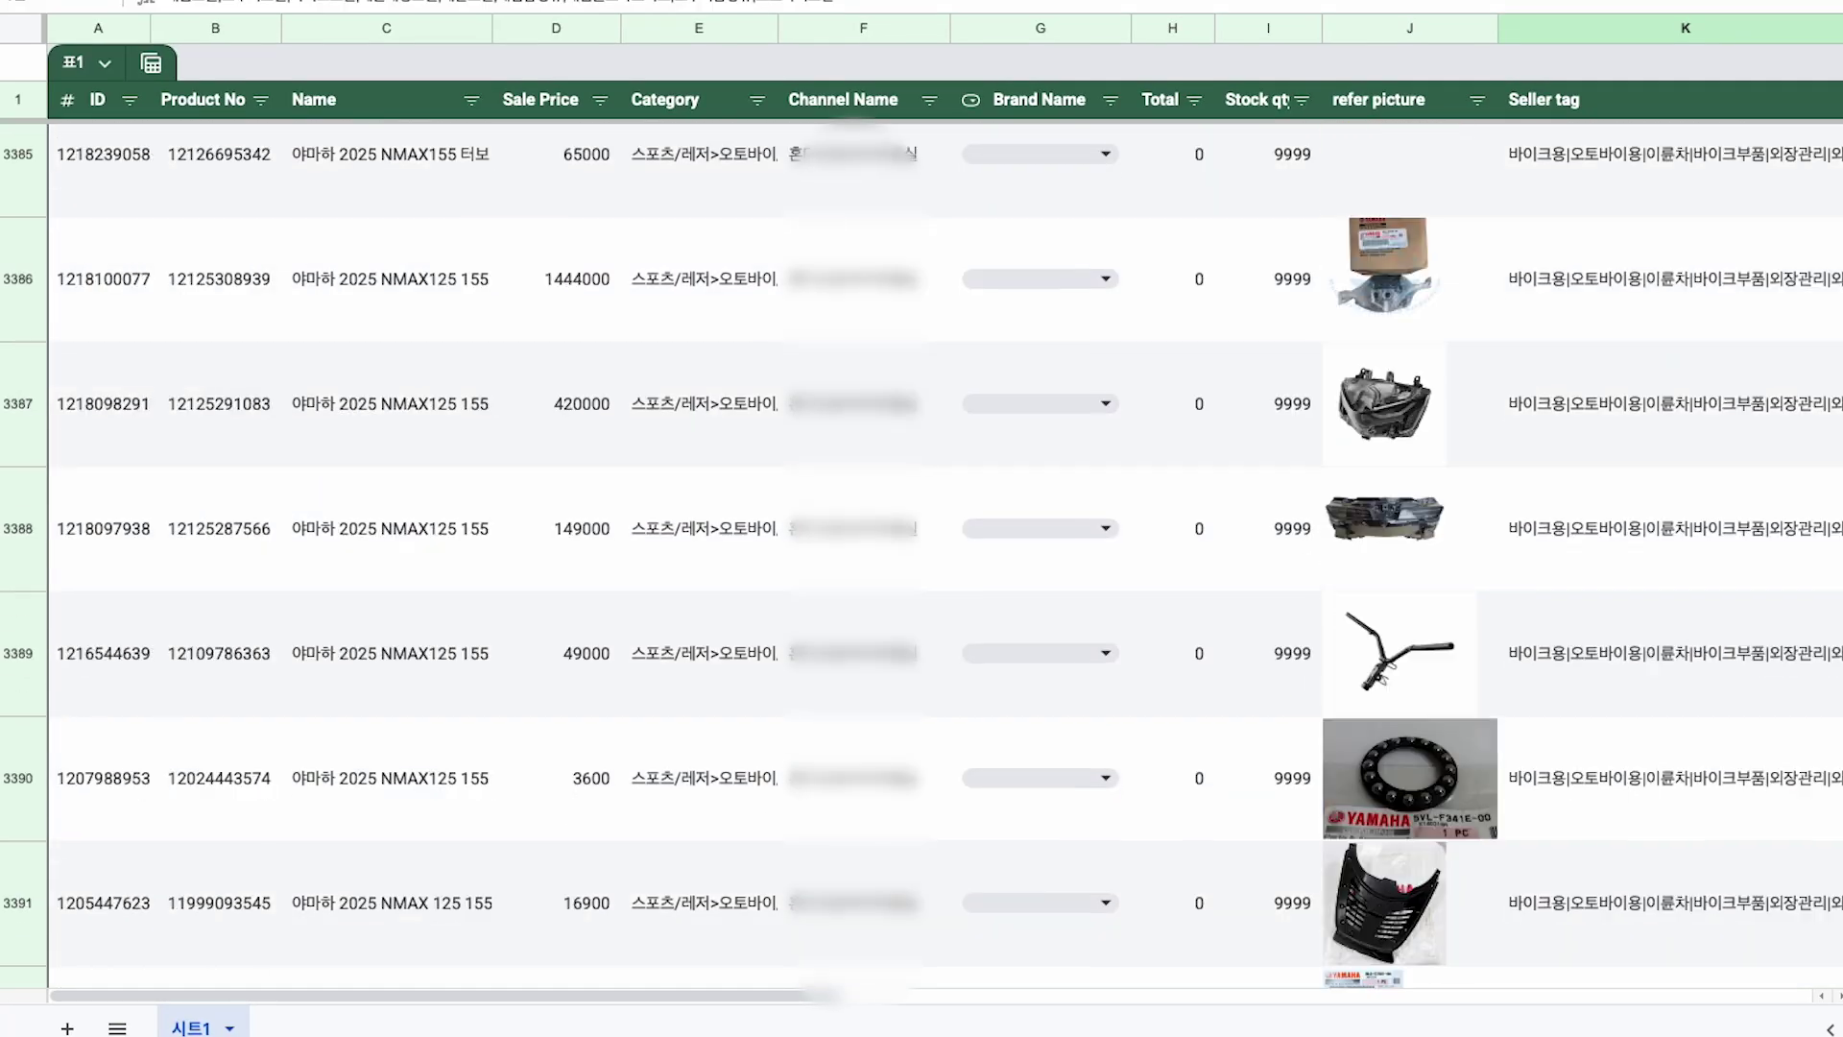
key(ctrl+Up)
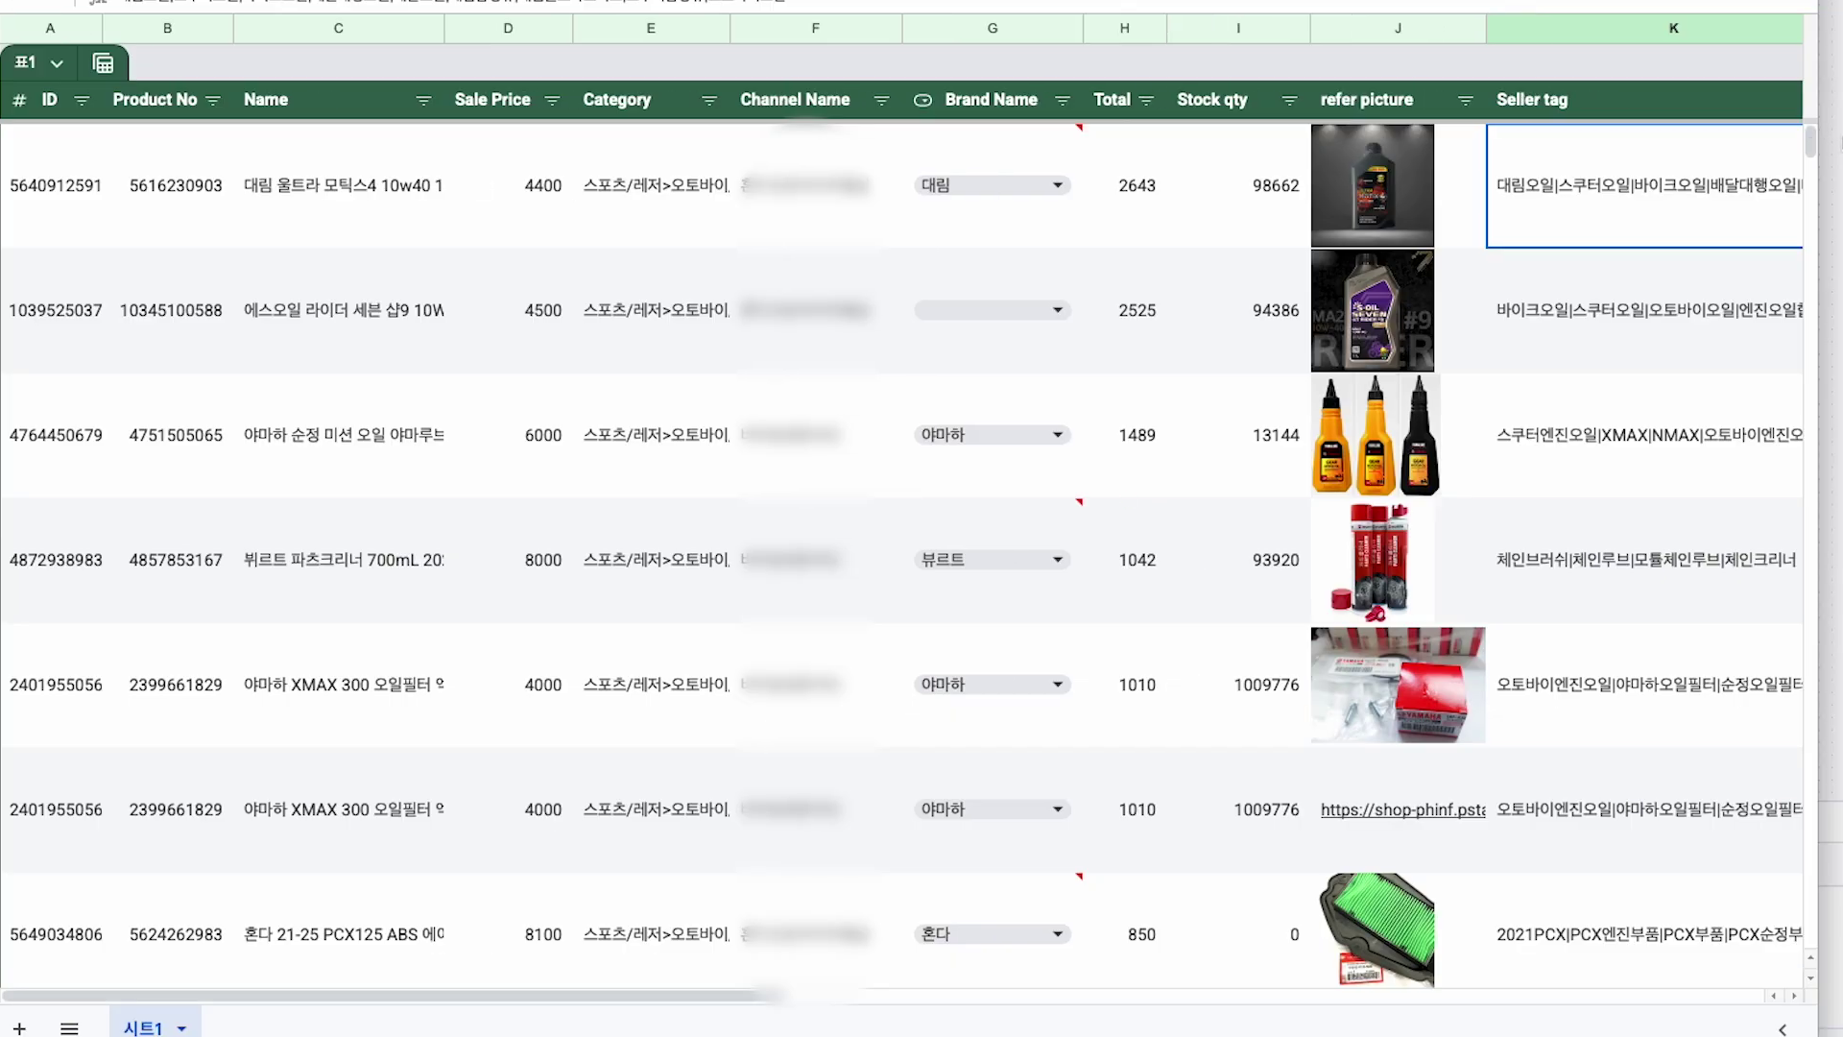
drag(1811, 141, 1818, 994)
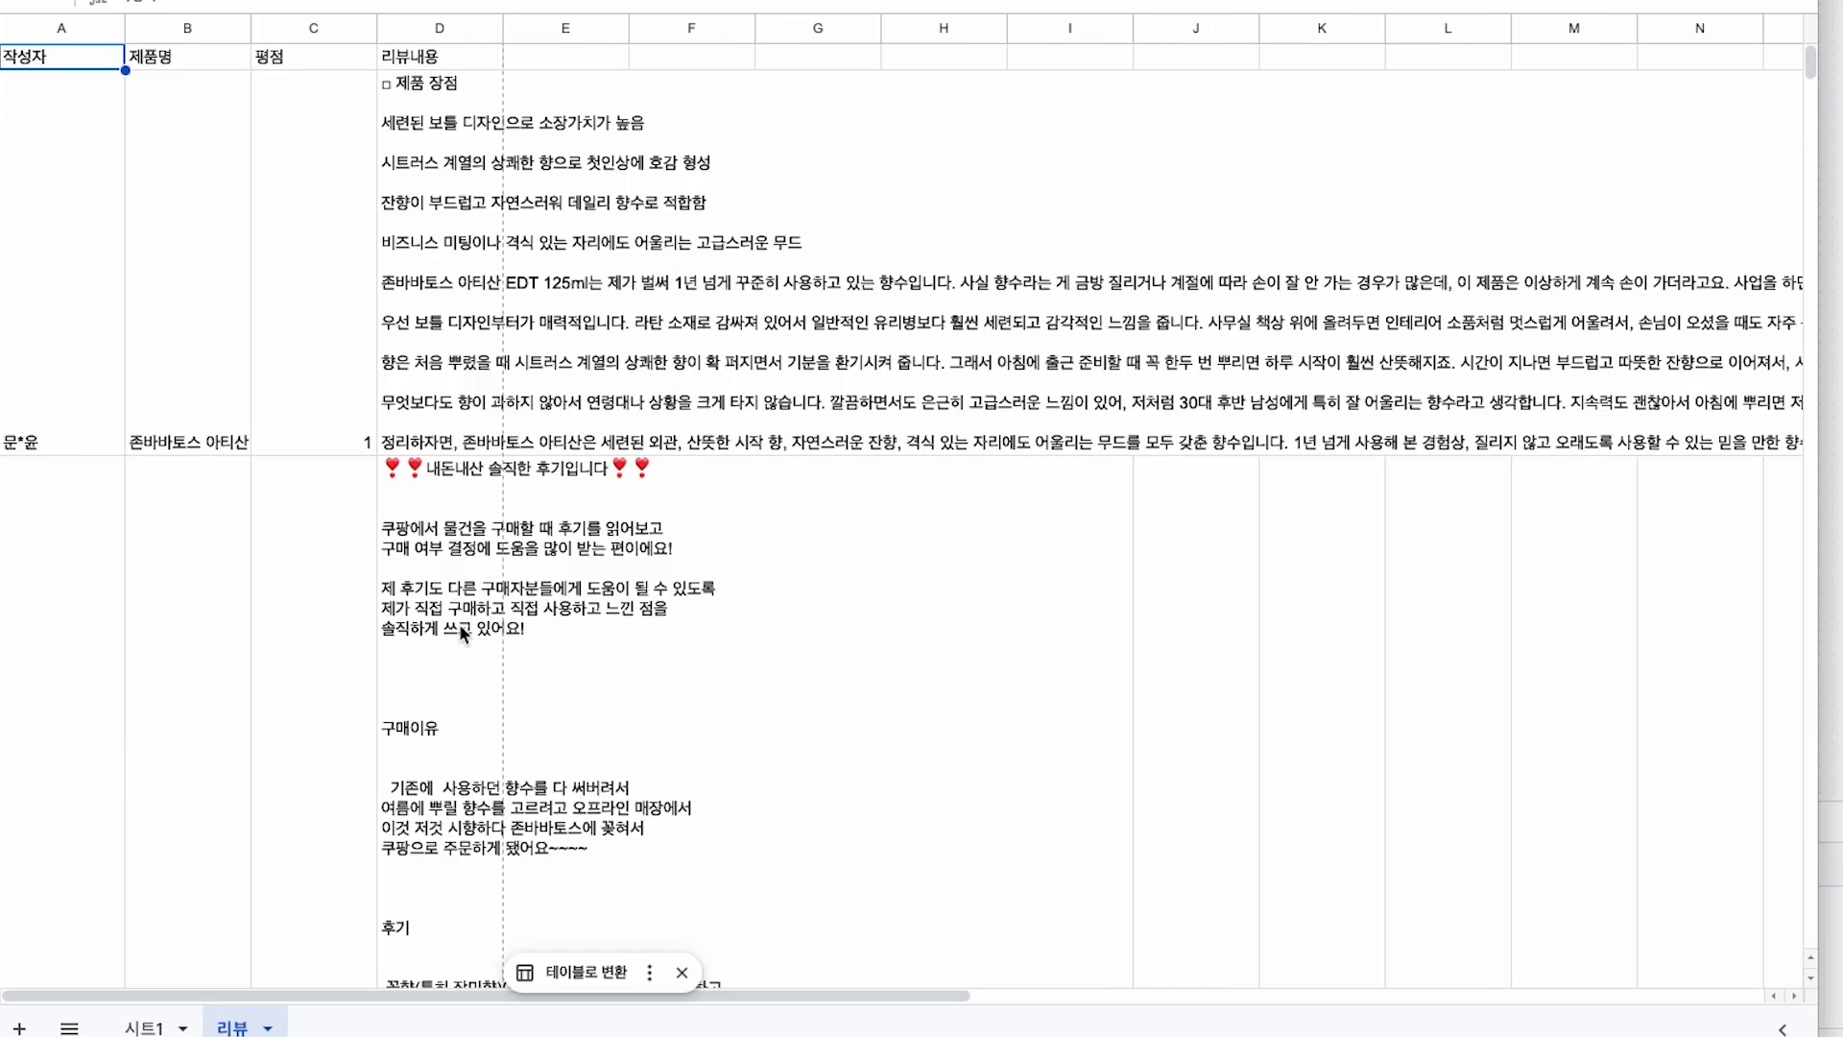
Read through the collected customer reviews in the 리뷰 sheet.
click(461, 622)
scroll(463, 618, down, 5)
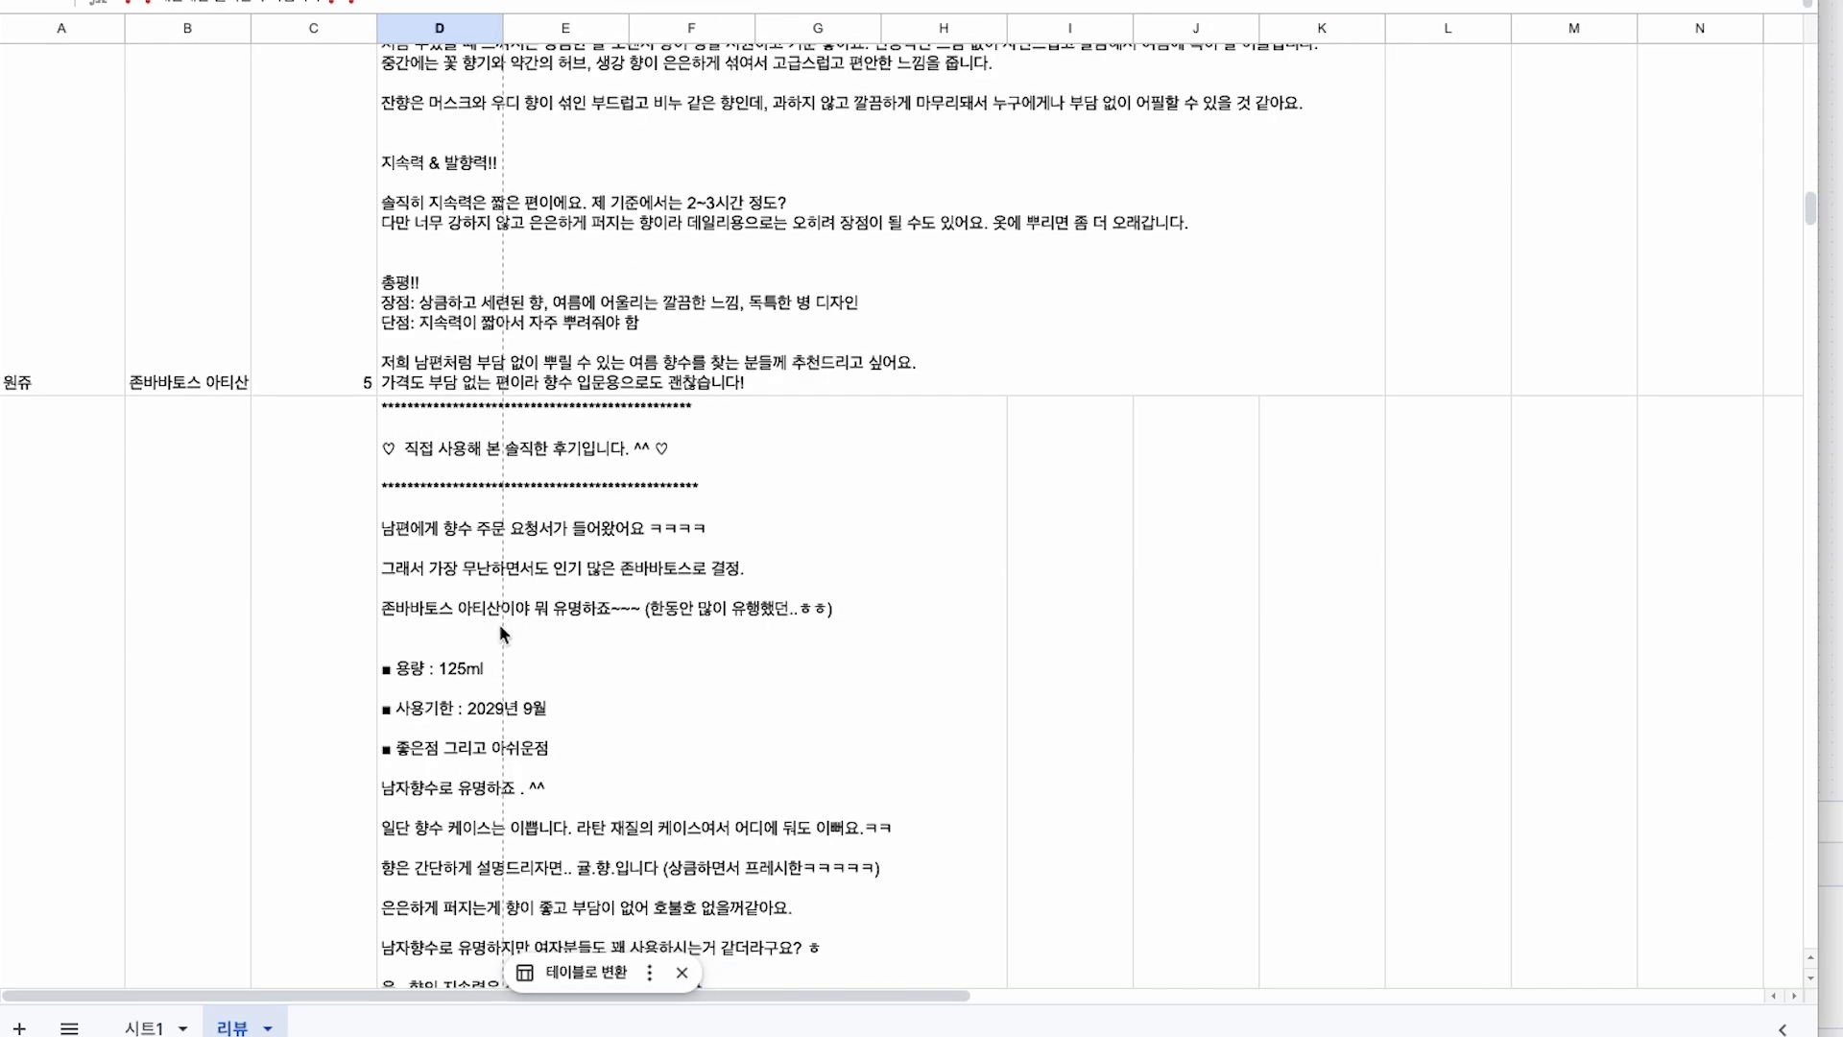
scroll(499, 624, down, 10)
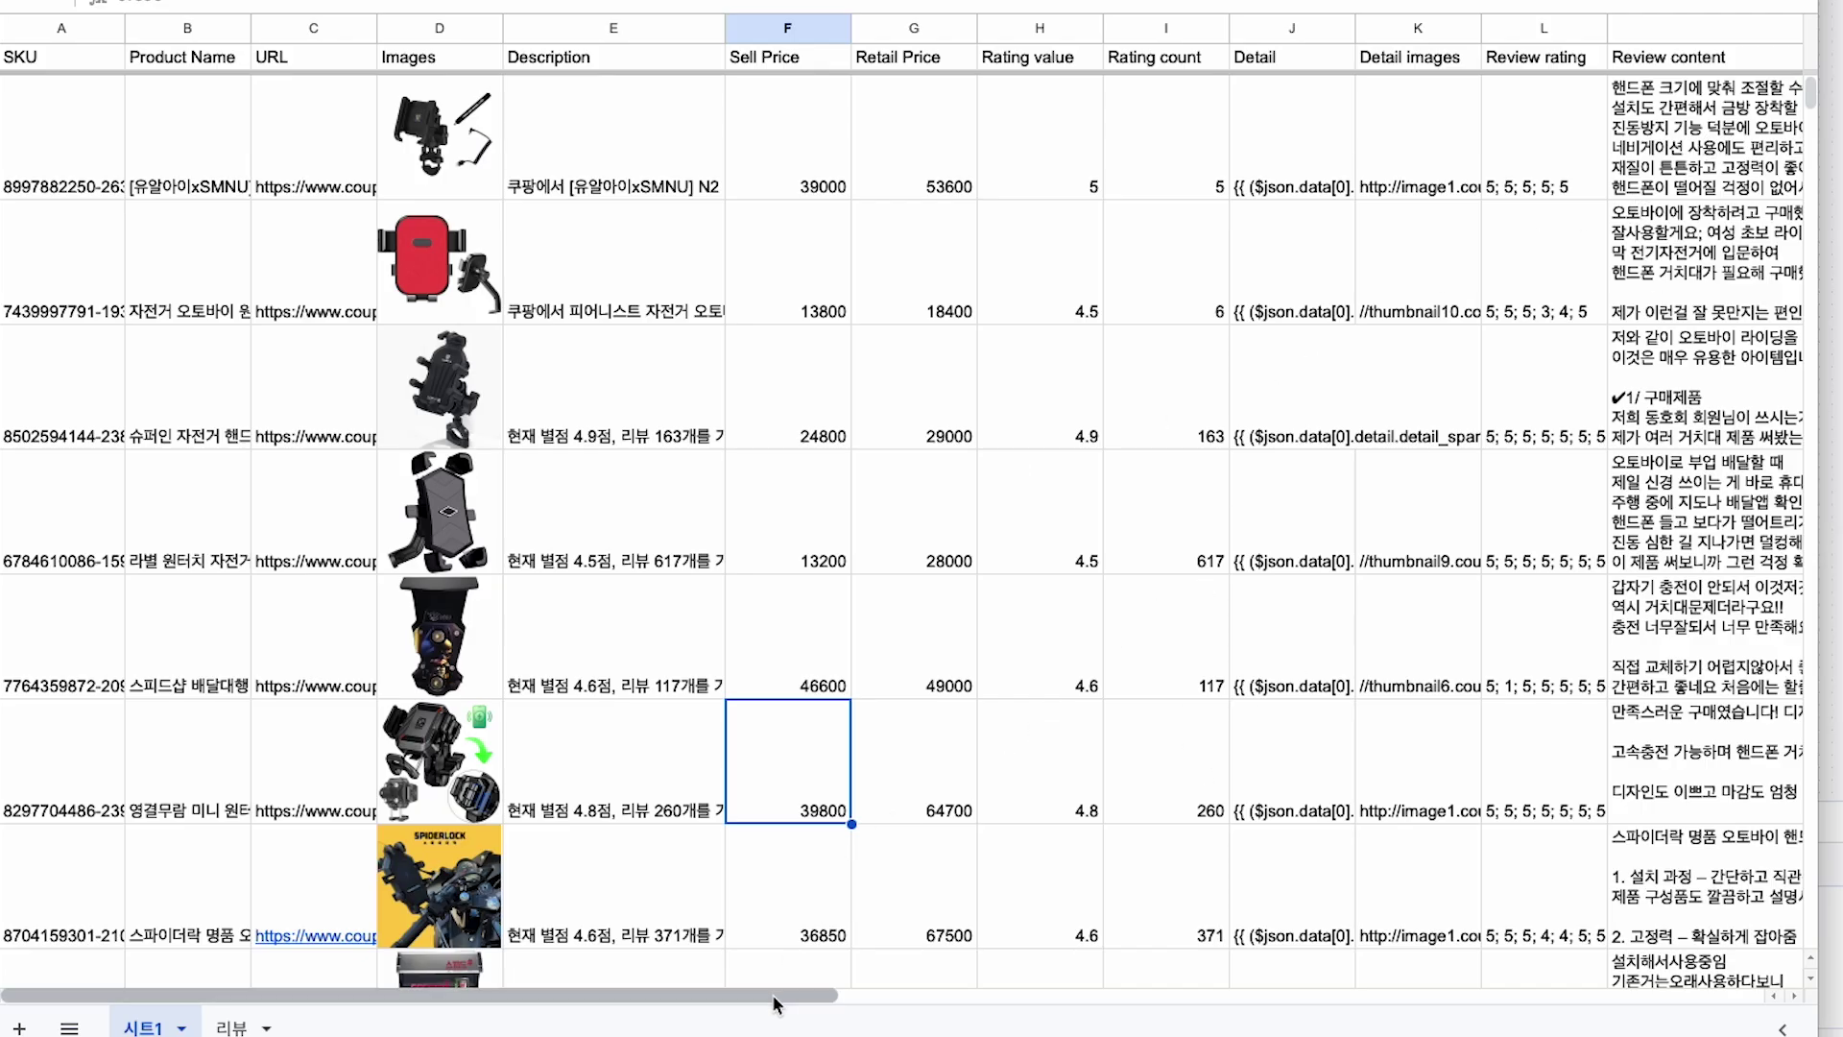
Examine the scraped products in 시트1, including their images, descriptions, prices and ratings, and return to the first rows.
click(1025, 273)
click(931, 263)
click(808, 259)
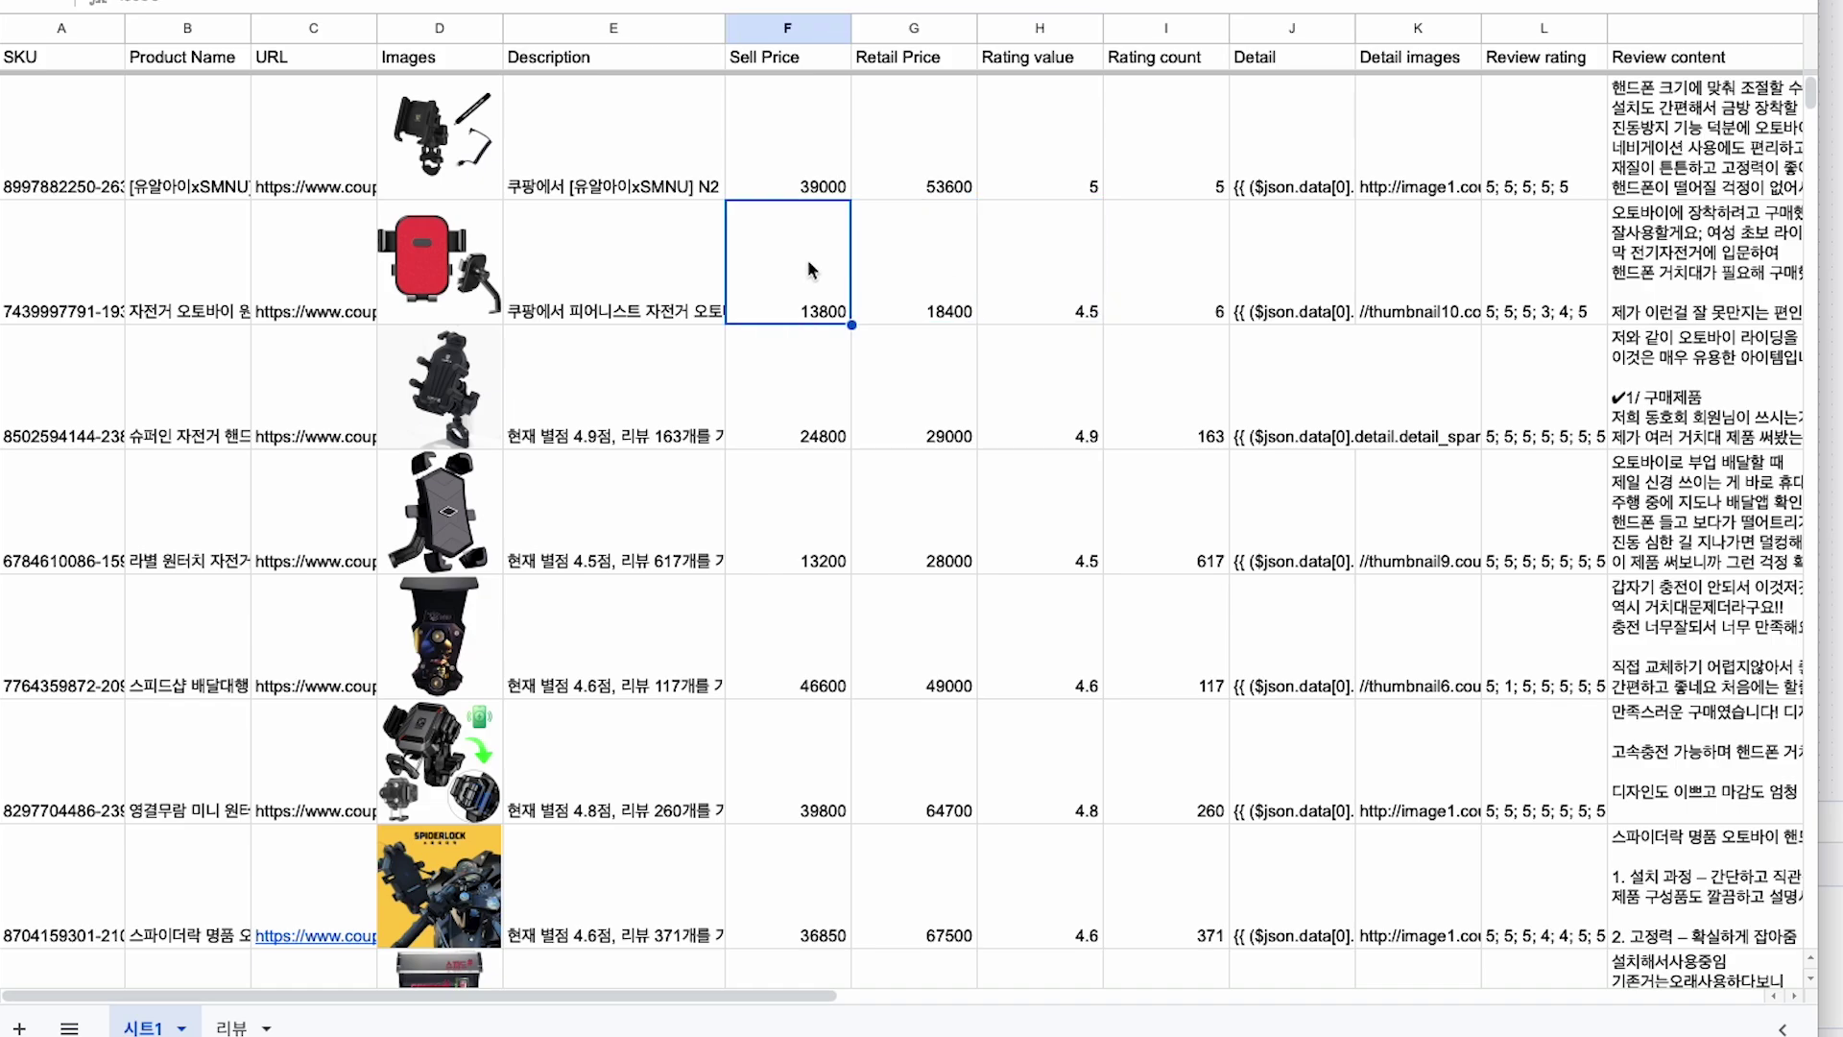
scroll(599, 466, down, 15)
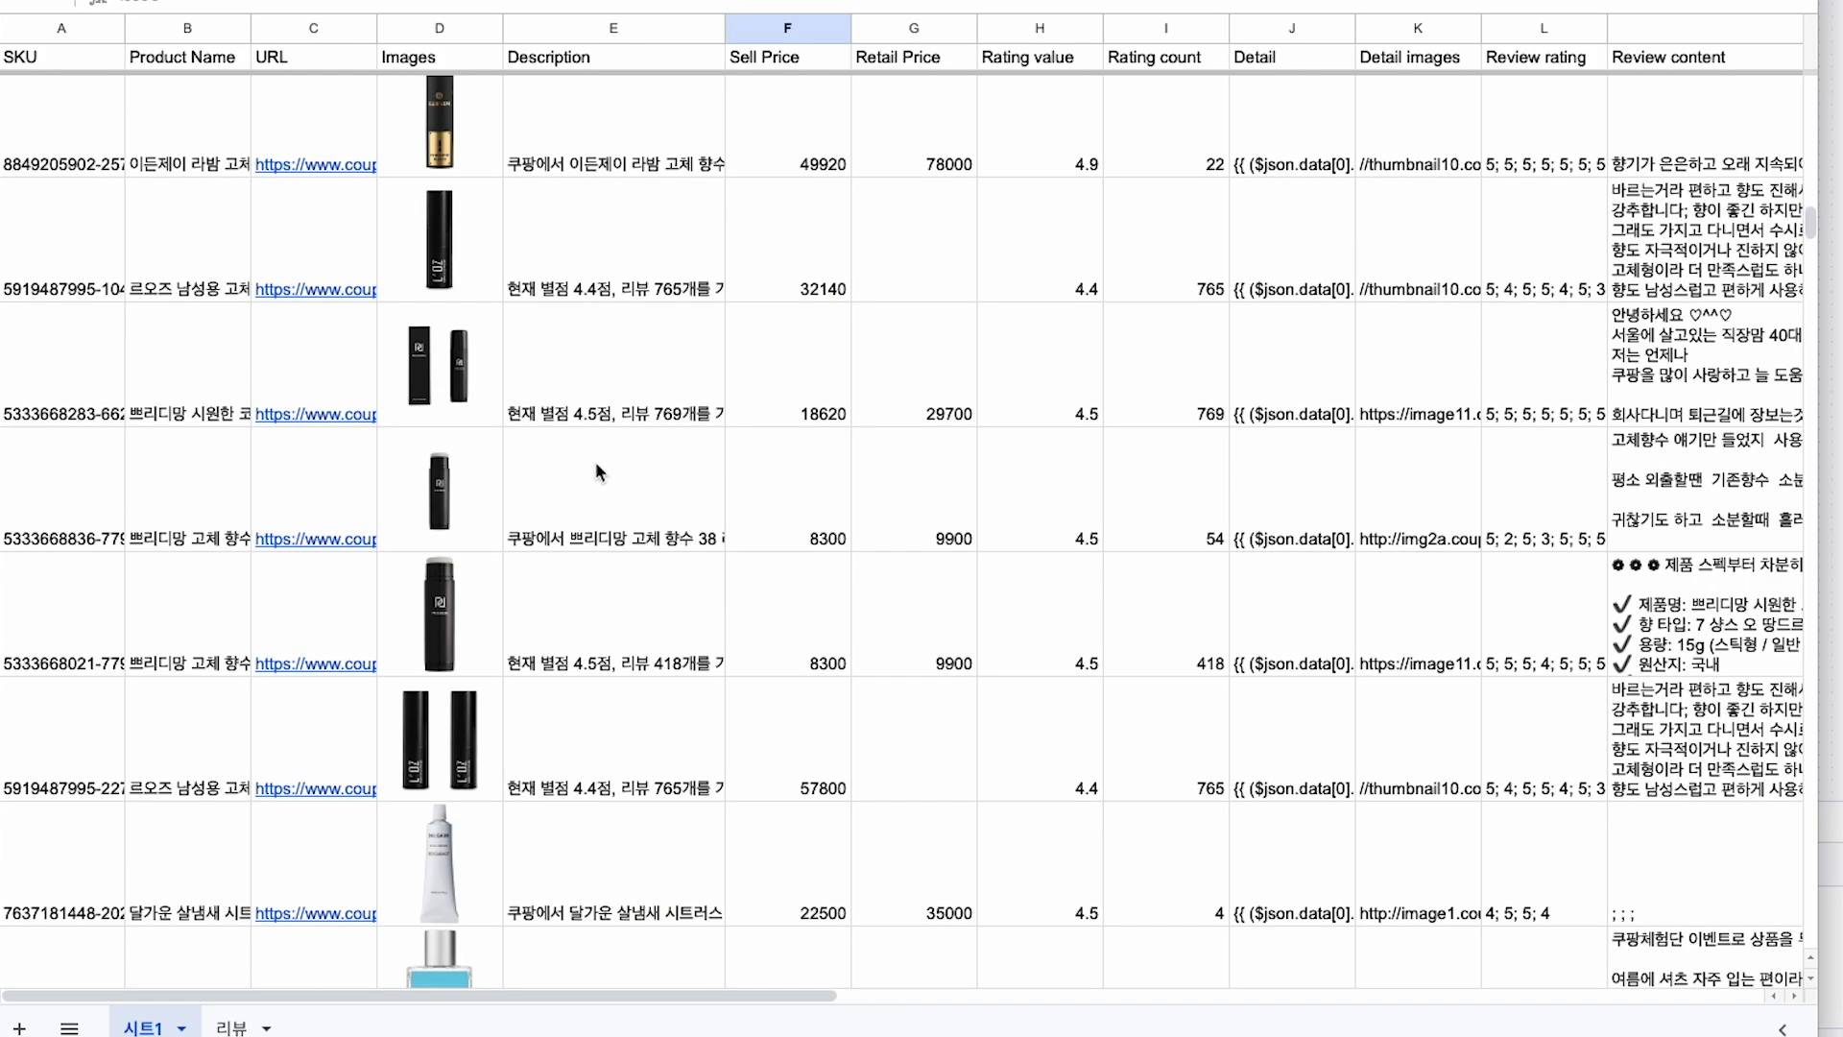
scroll(601, 470, down, 1)
scroll(585, 475, up, 5)
scroll(535, 506, down, 1)
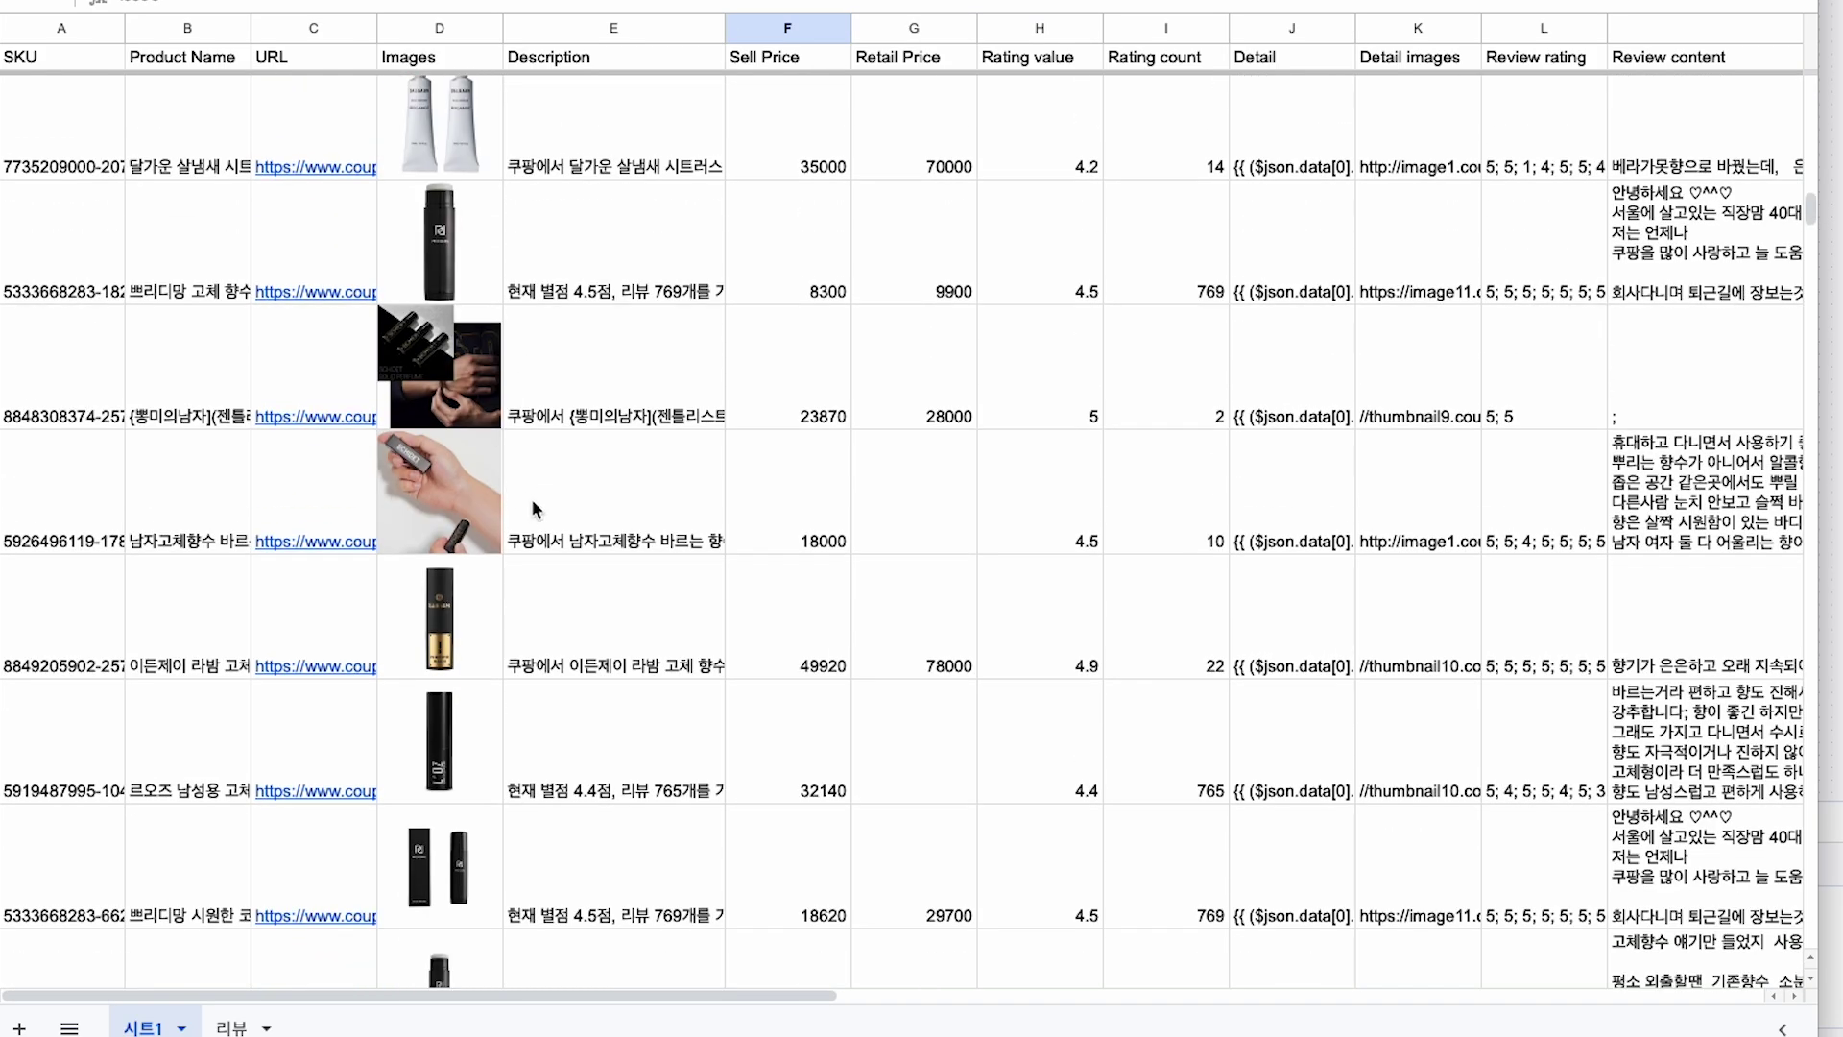
click(517, 296)
scroll(596, 317, down, 5)
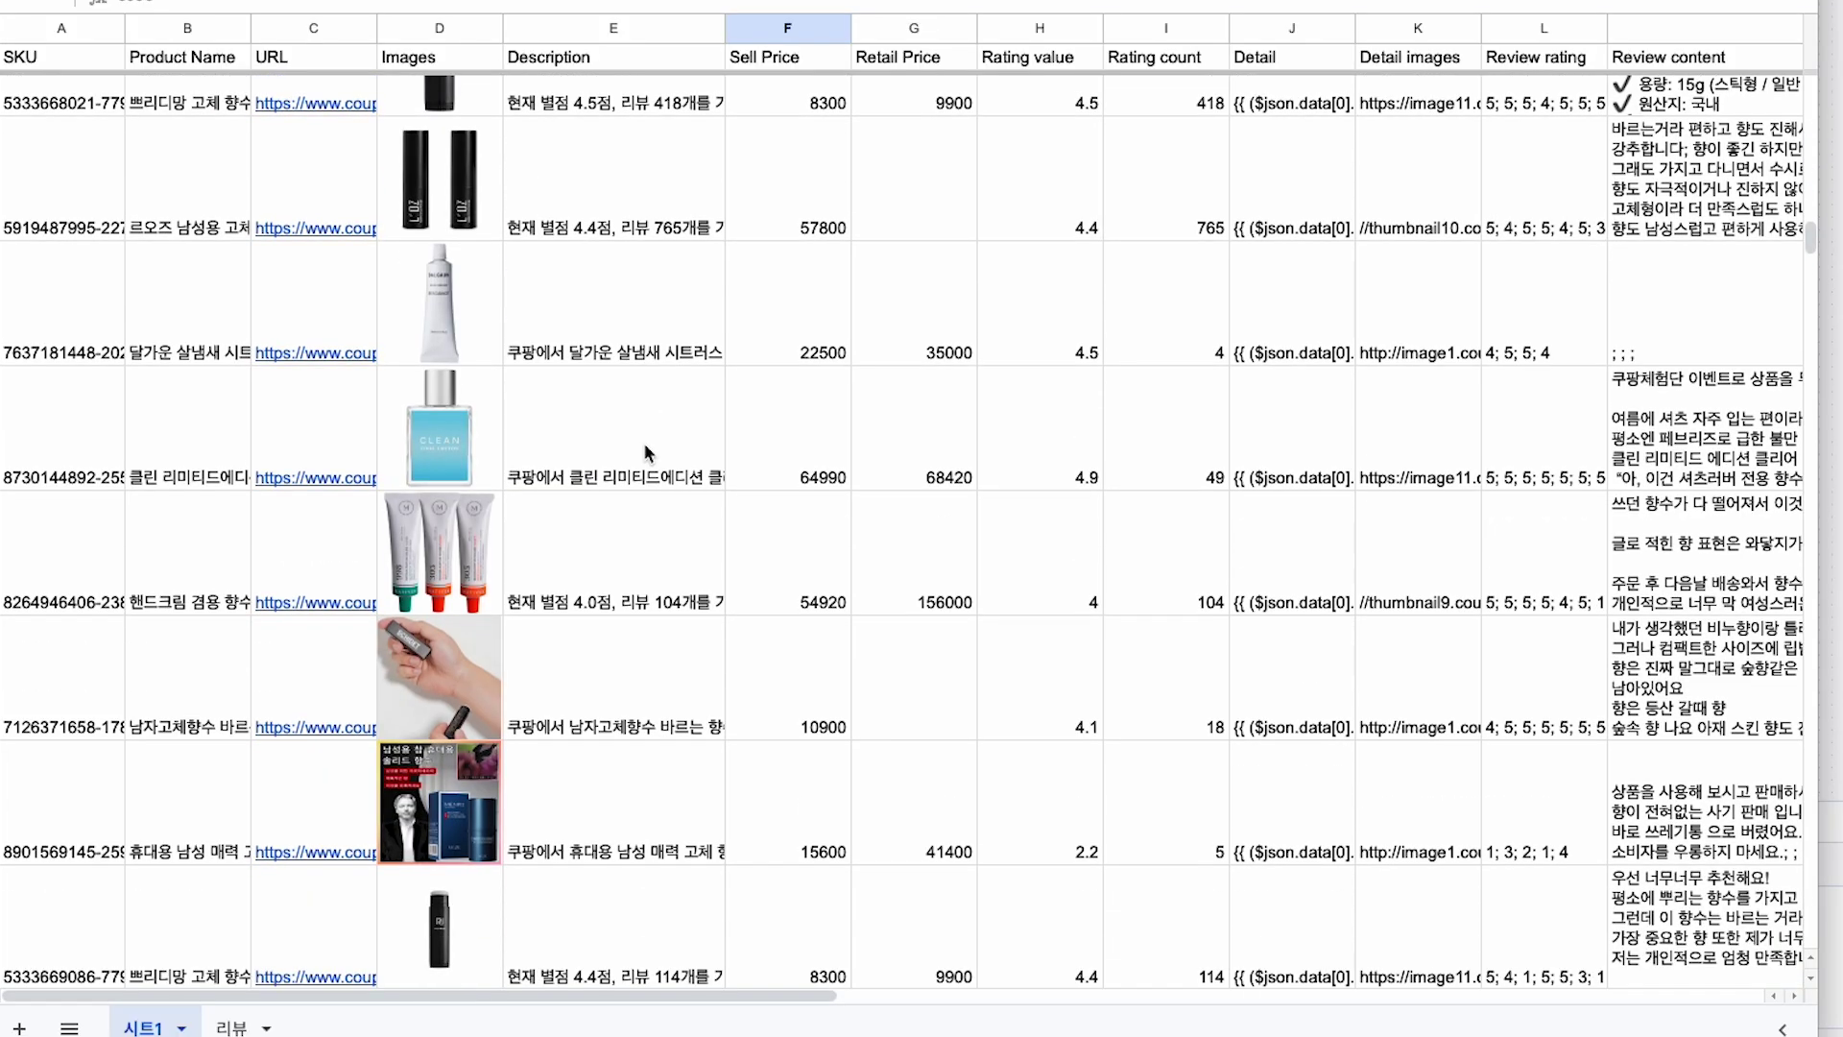
scroll(663, 288, up, 20)
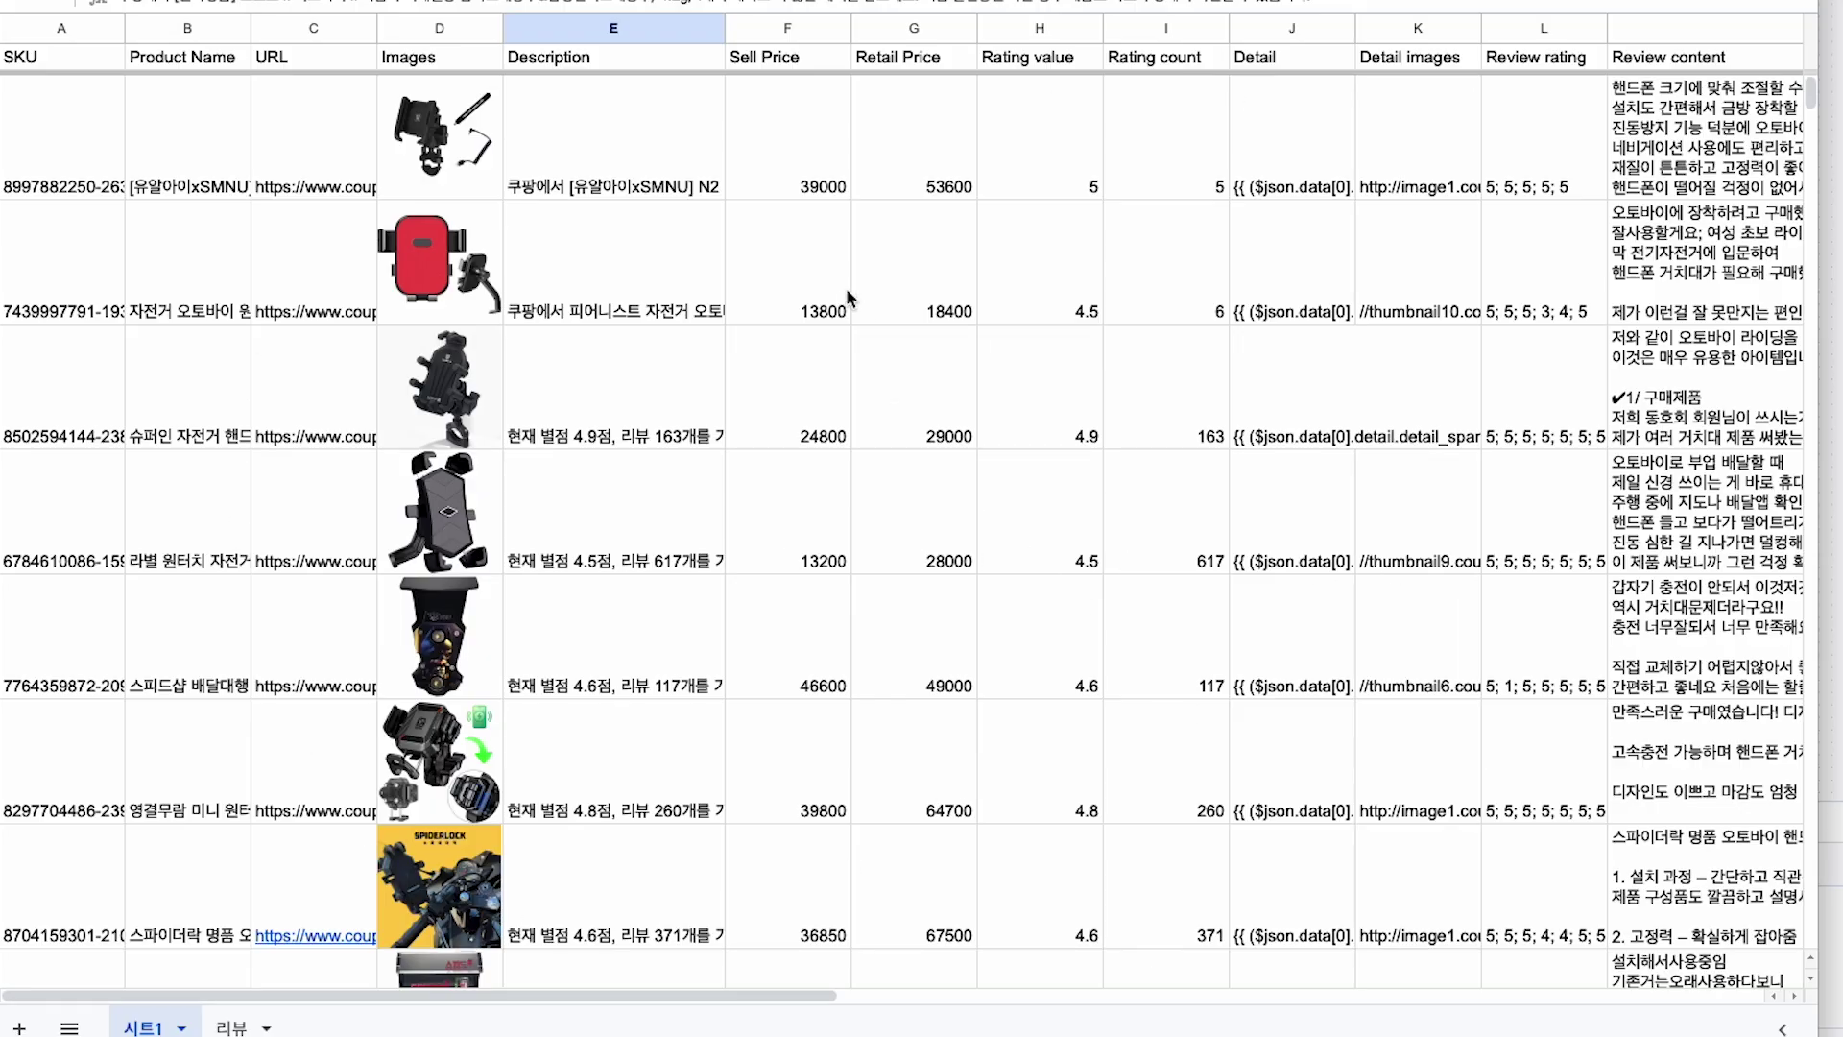
drag(61, 137, 1712, 958)
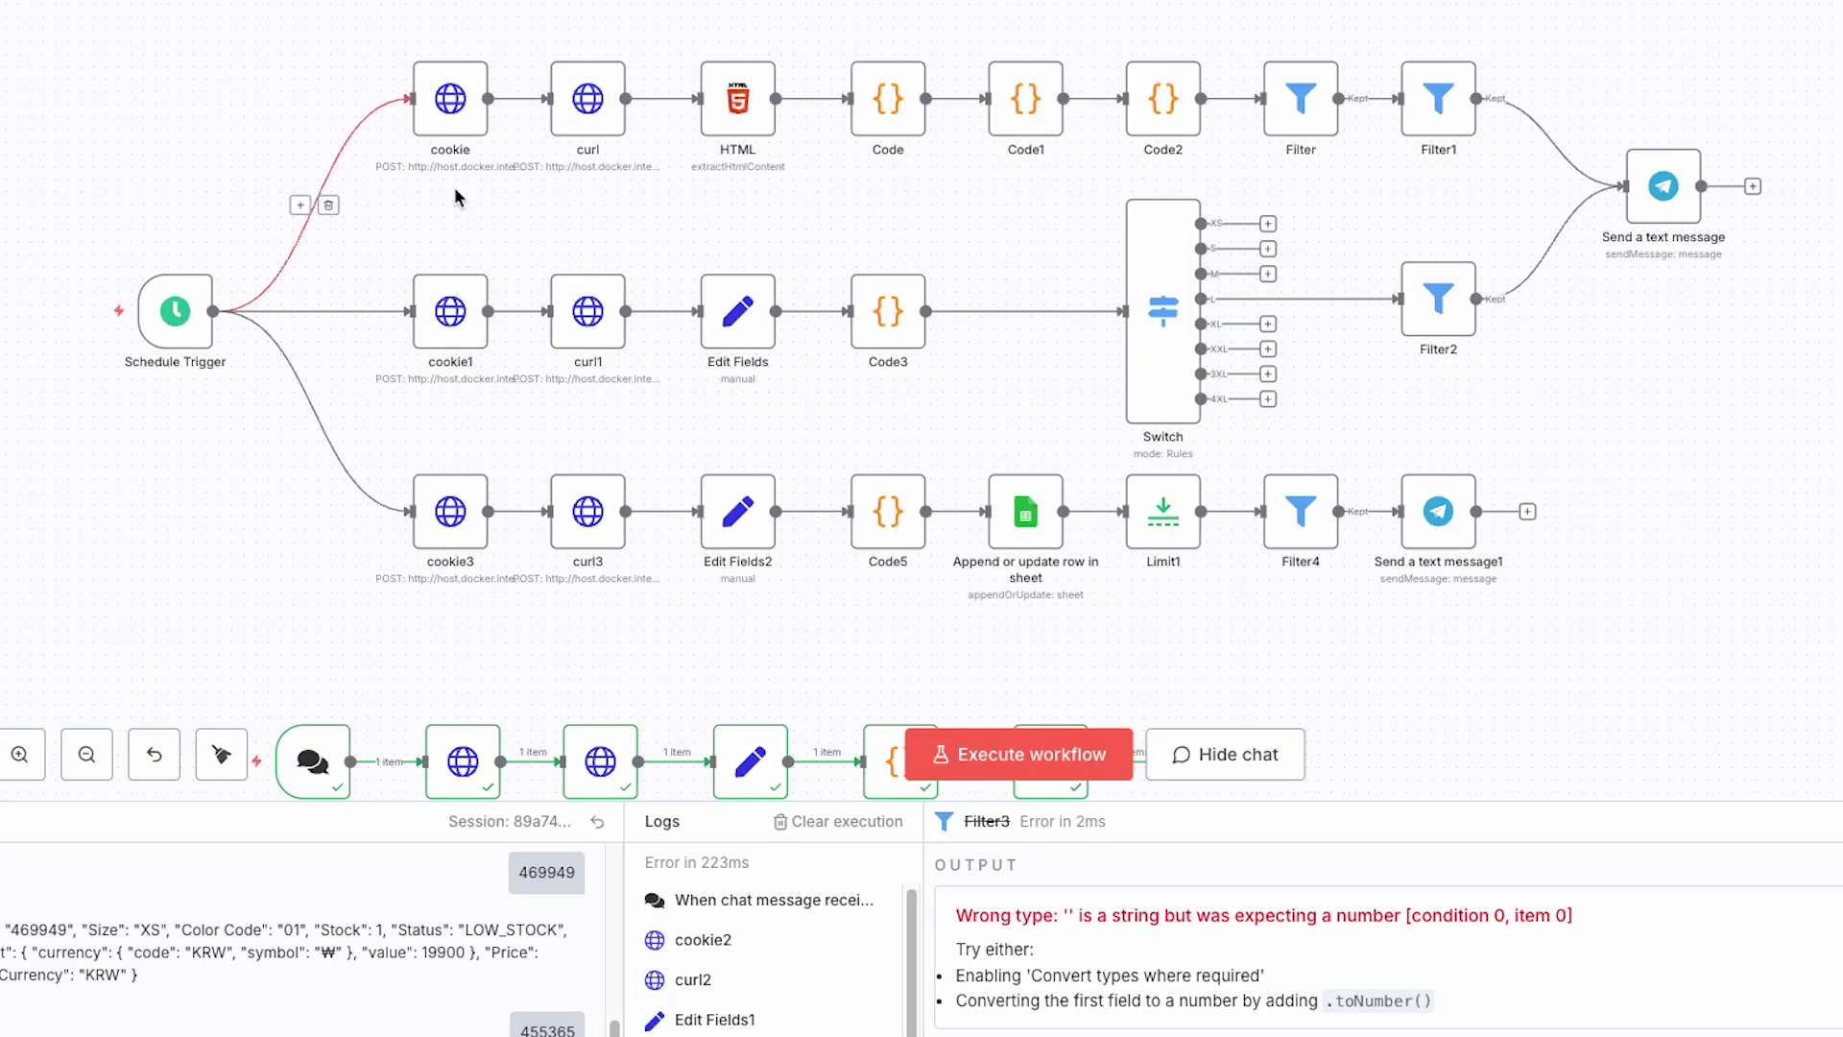
Switch to the n8n workflow and examine the branch running from cookie3 to Send a text message1.
drag(1646, 437, 210, 622)
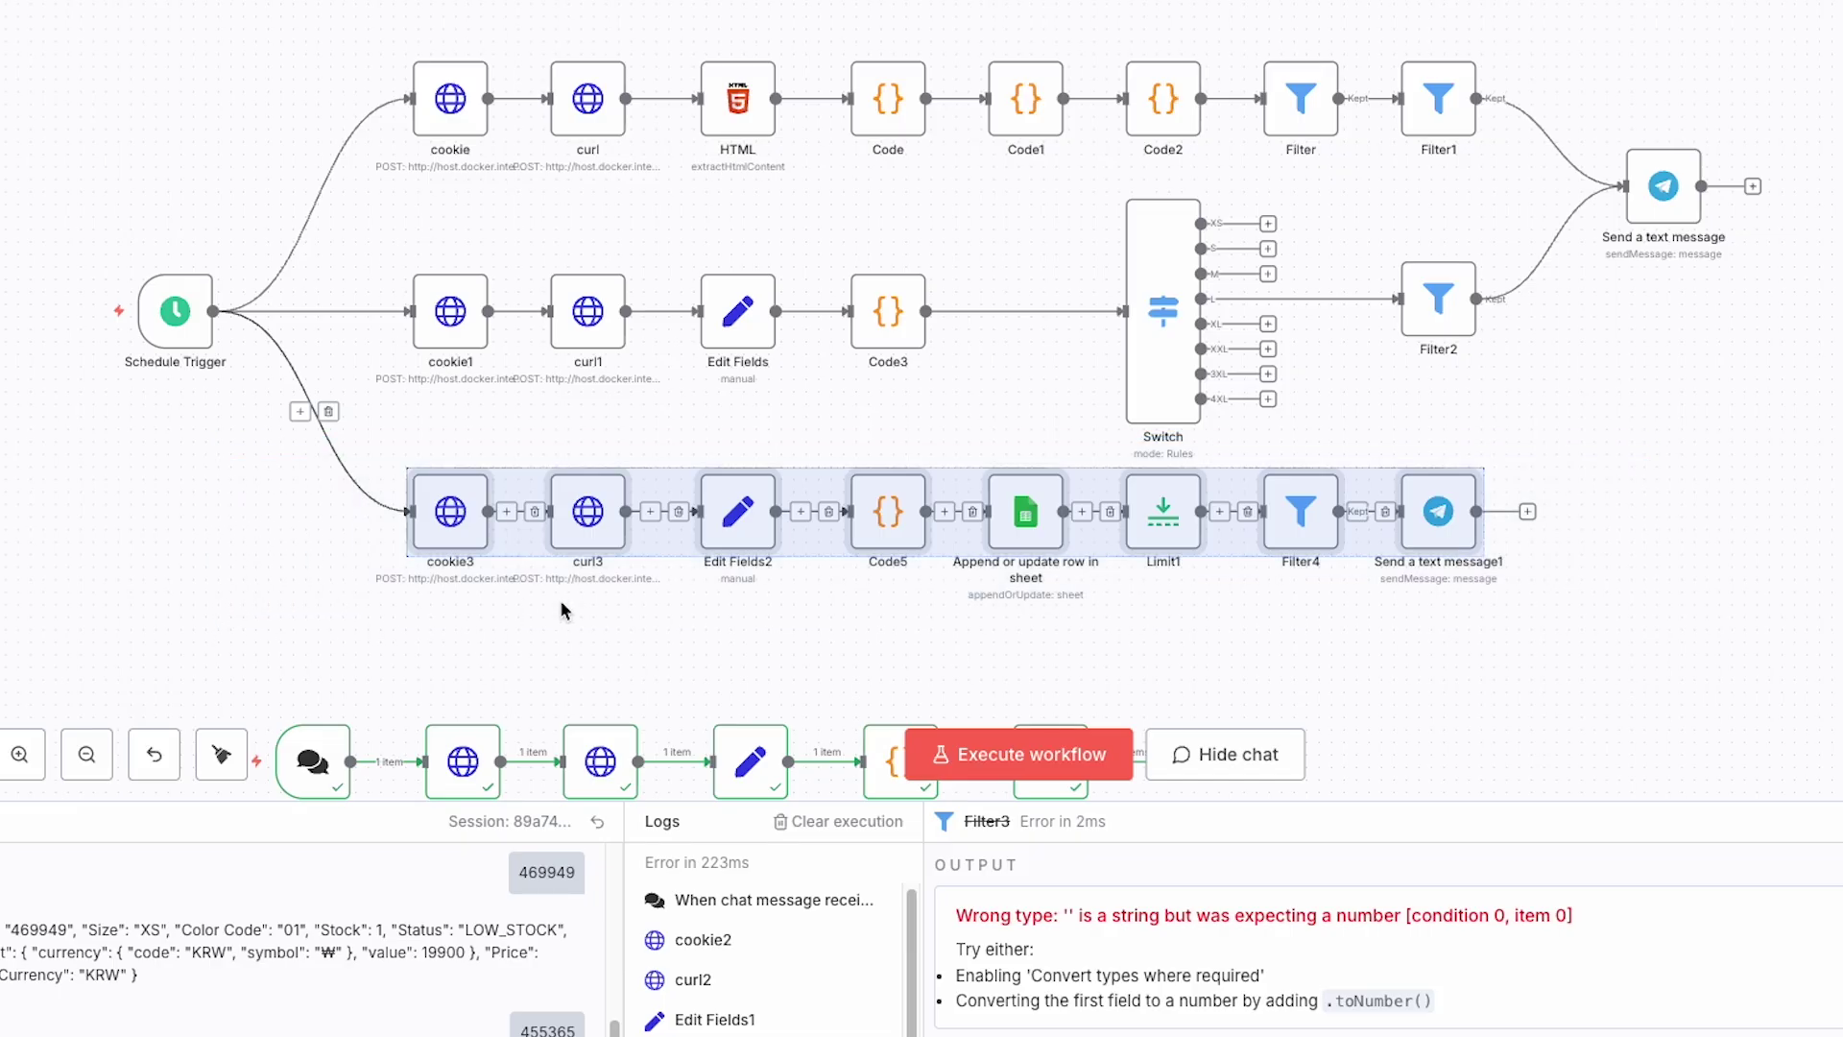
click(1586, 411)
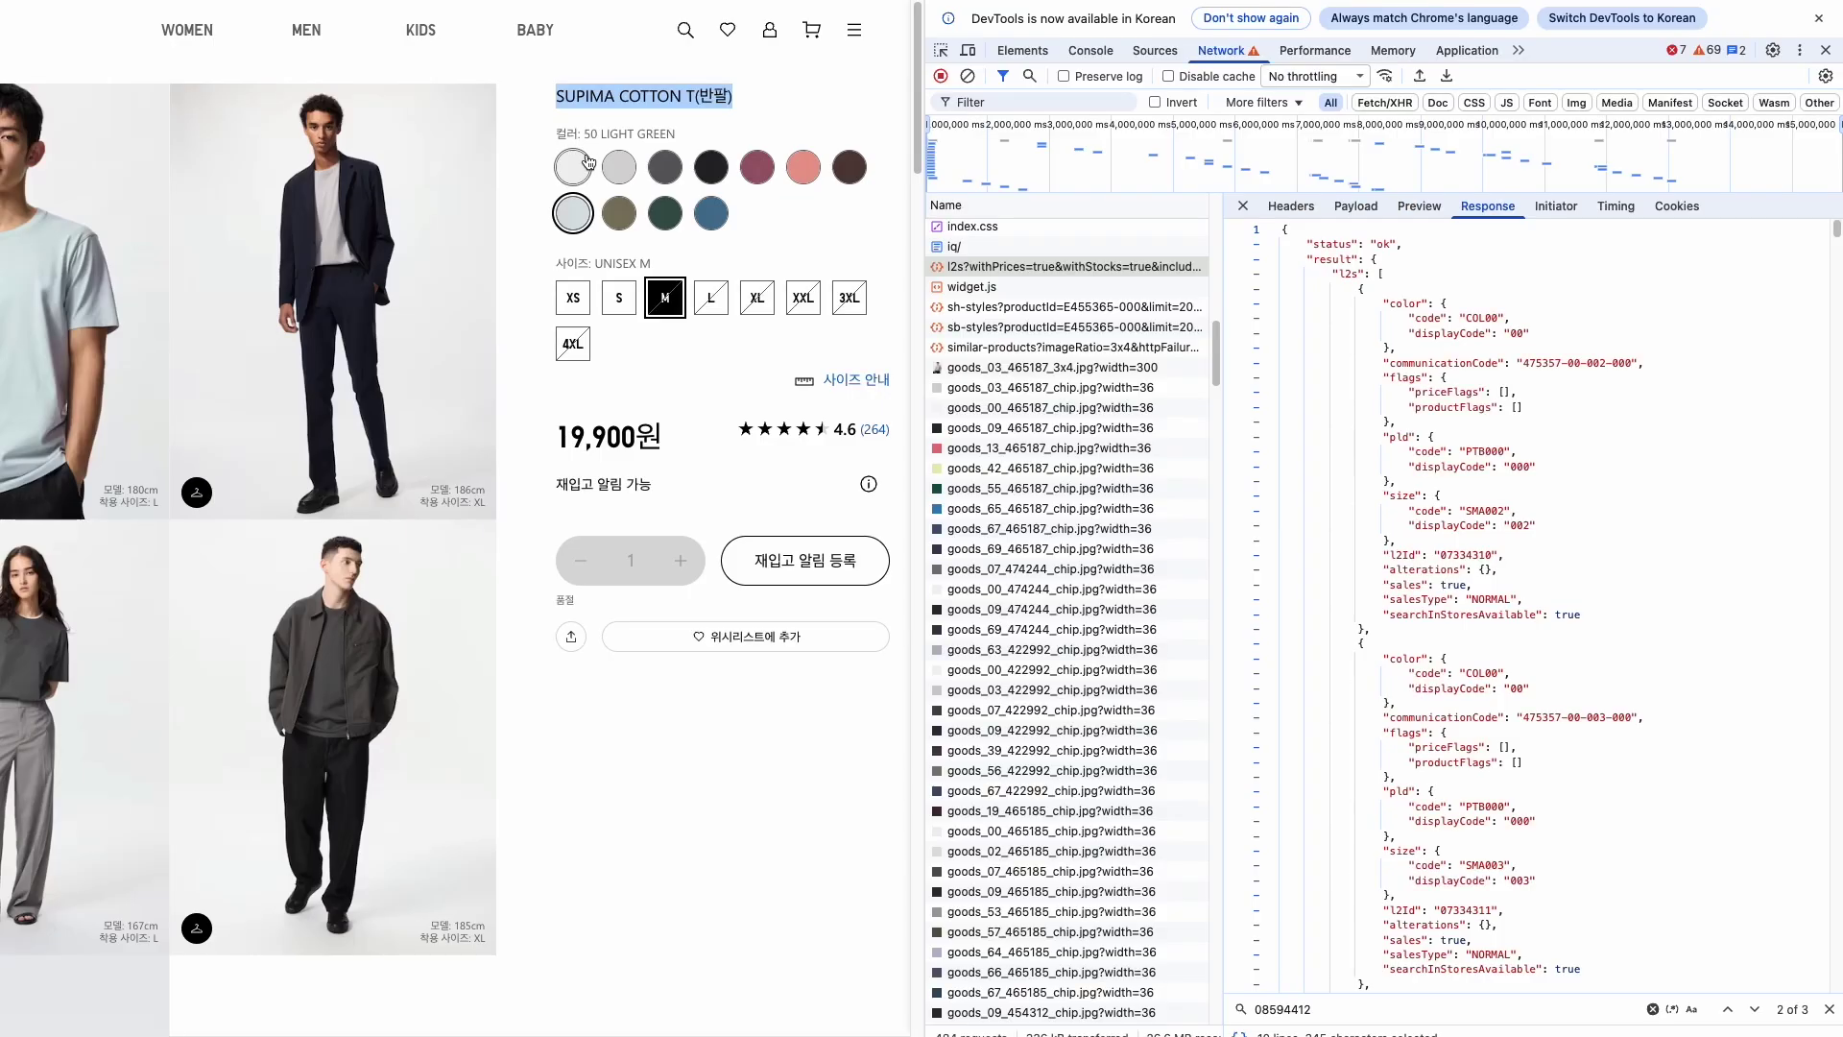
Switch to the Uniqlo product page and look over the SUPIMA COTTON T(반팔) colour, size and price details.
scroll(591, 302, down, 10)
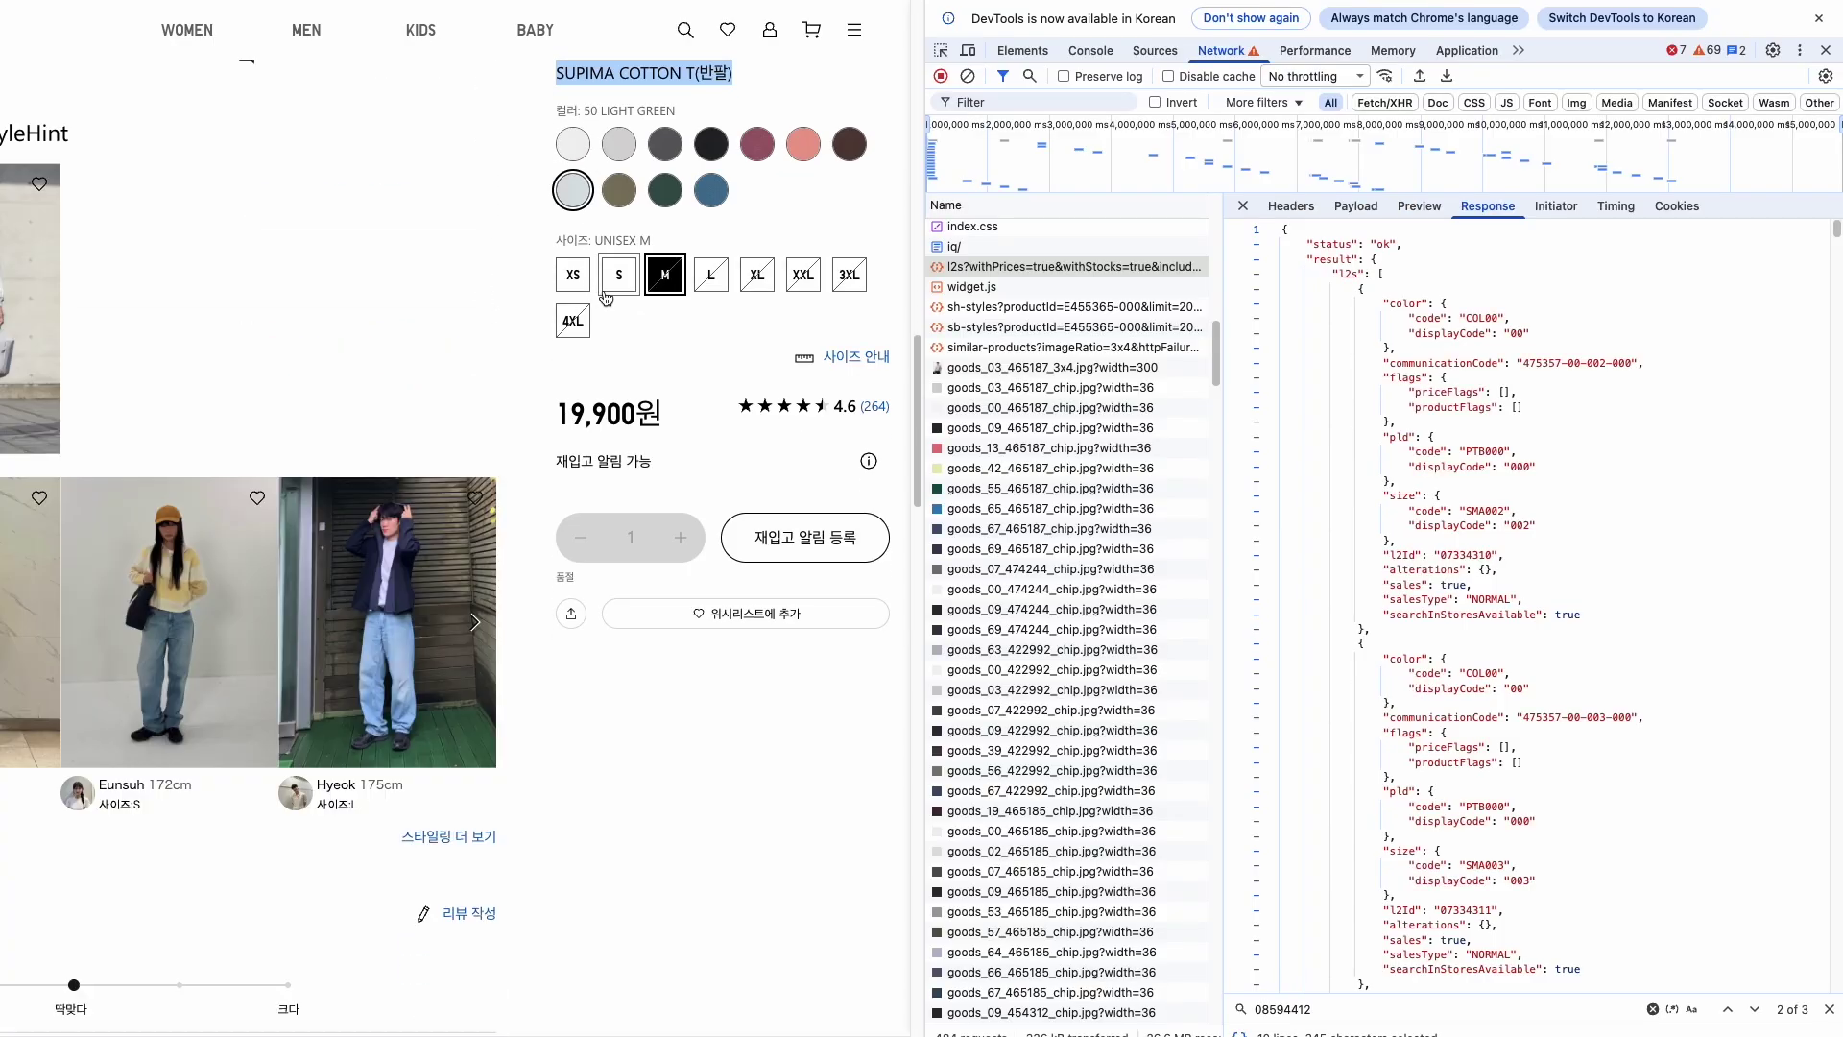
scroll(606, 298, up, 10)
click(601, 93)
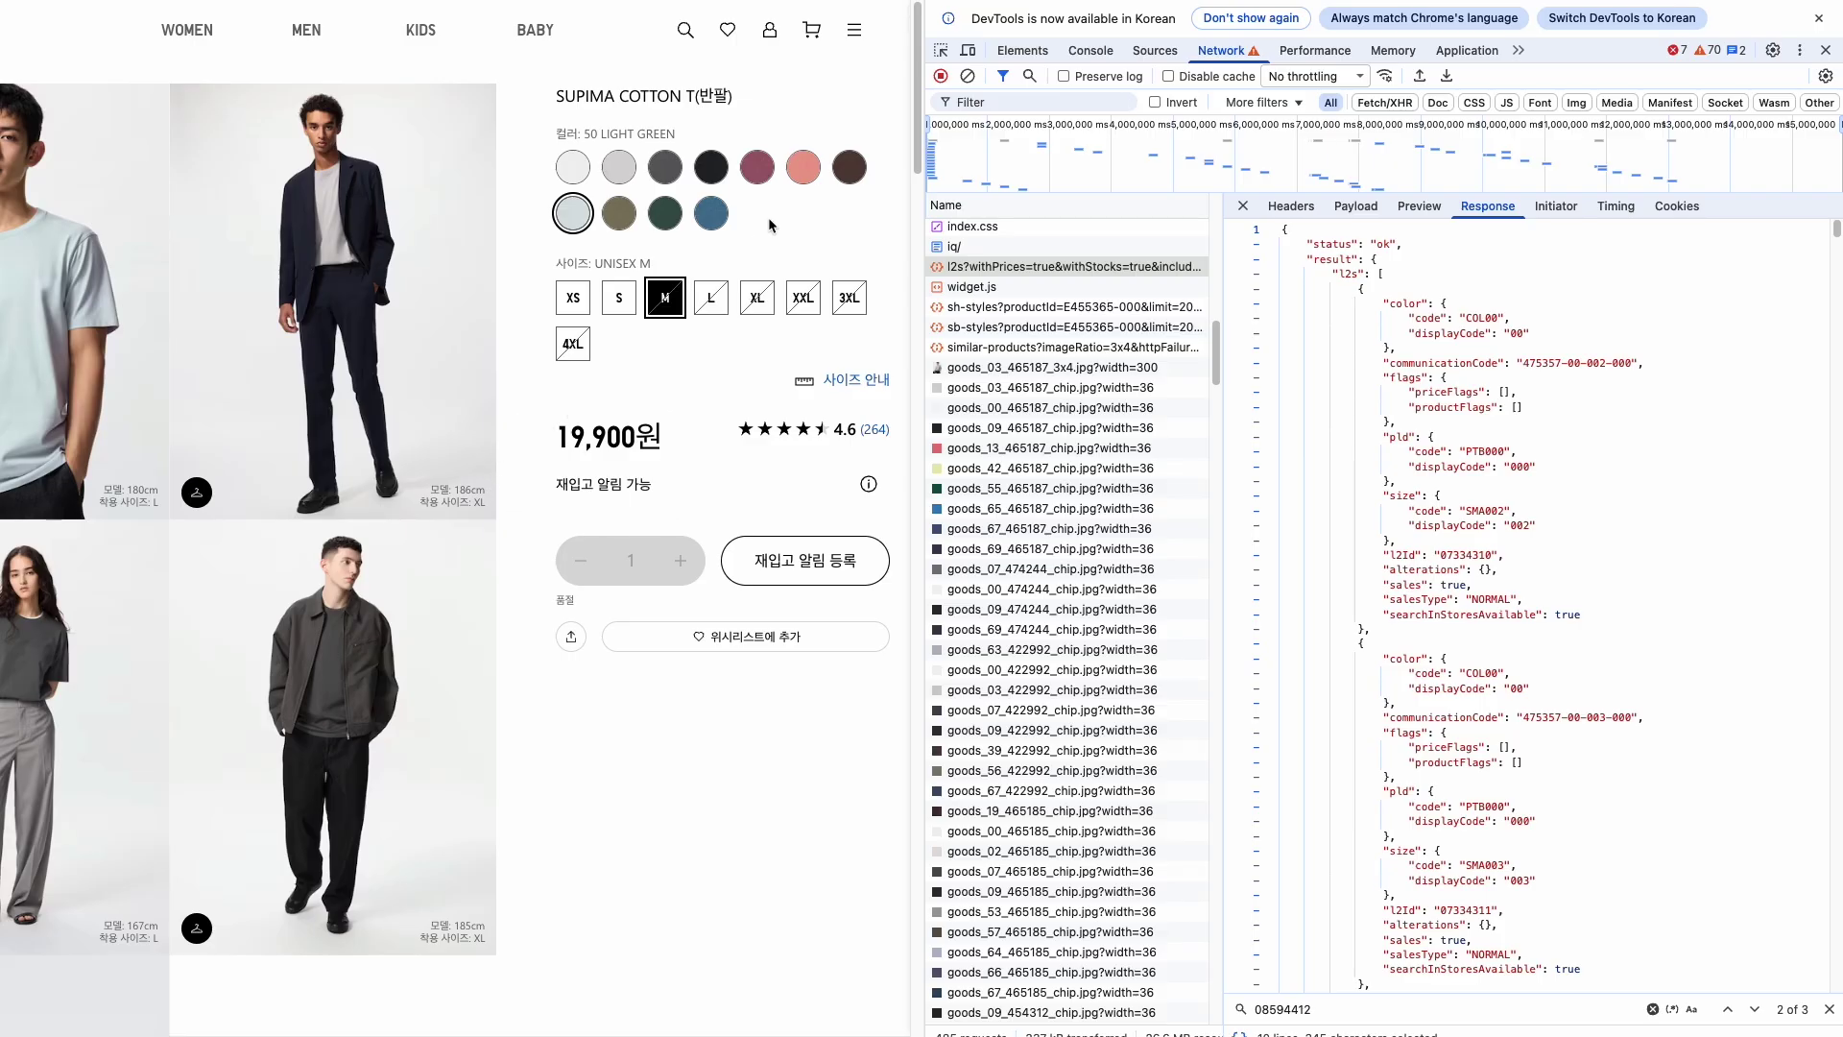
Inspect the stock entries in the l2s network response, checking the statusLocalized value of item 07334349.
scroll(1574, 511, down, 15)
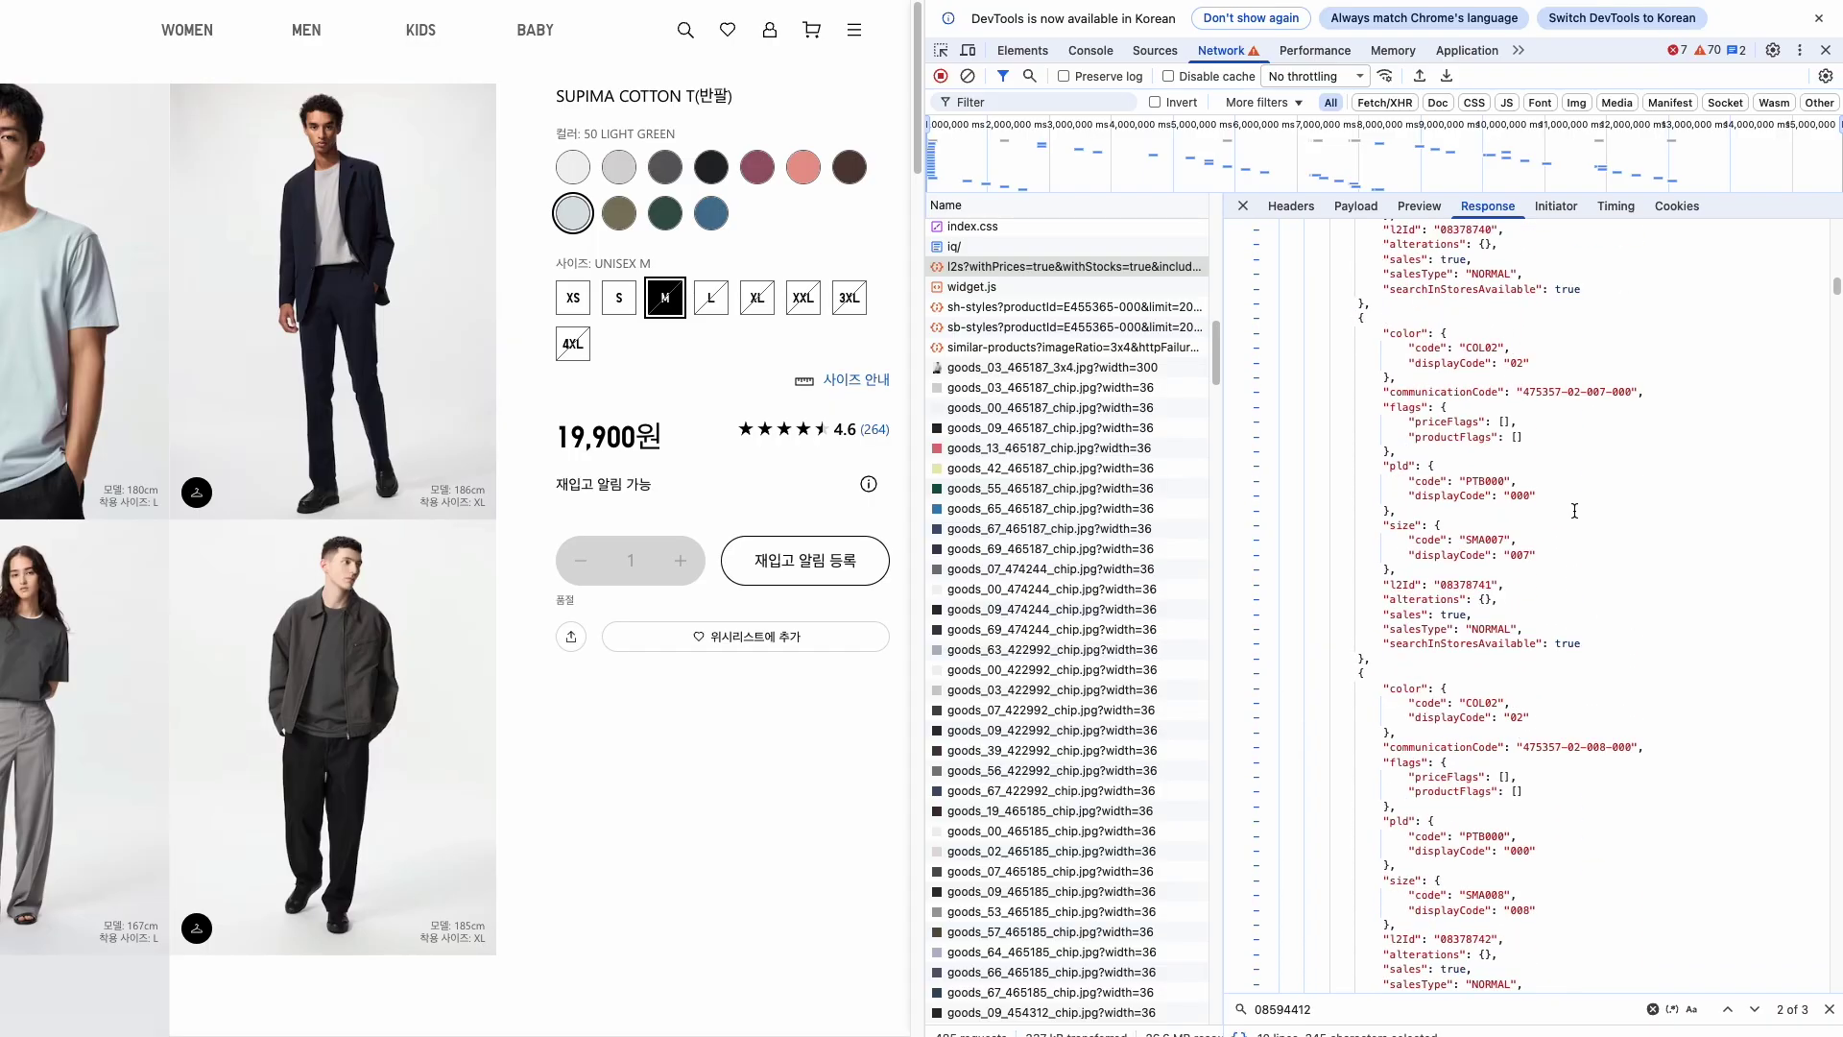
drag(1835, 291, 1835, 667)
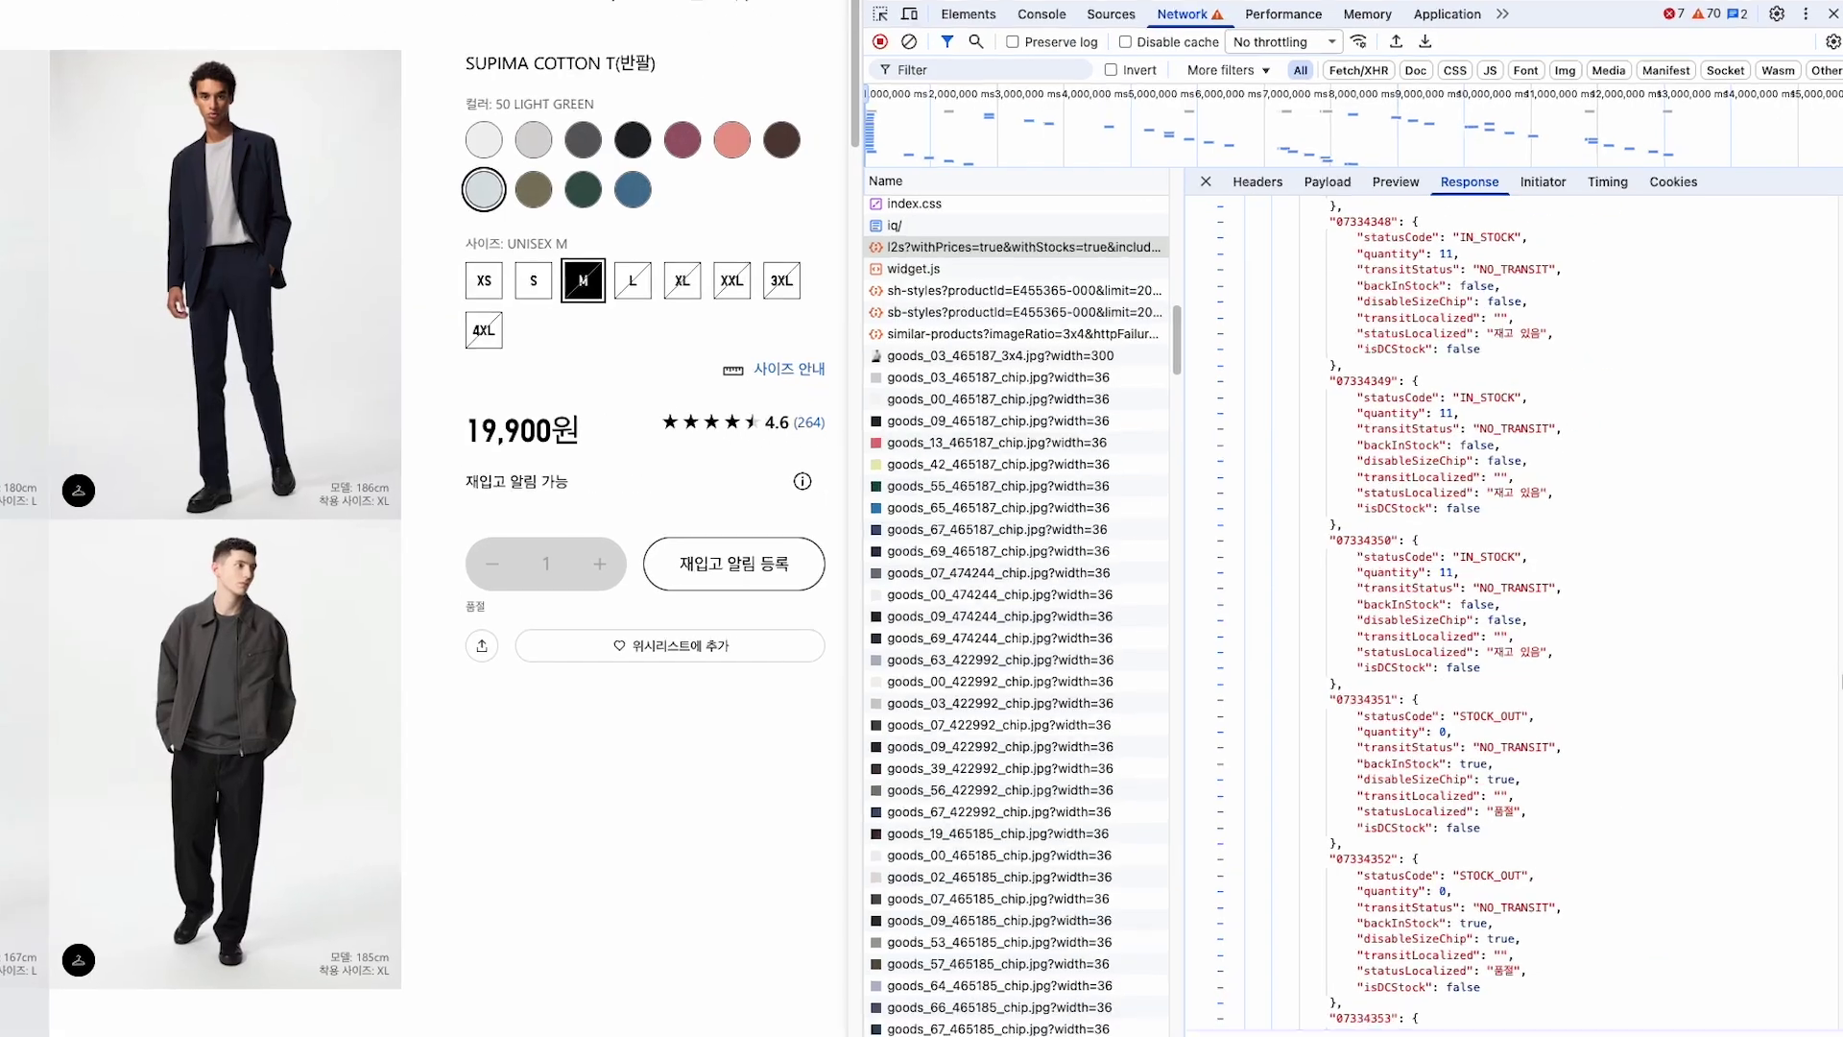
drag(1530, 492, 1446, 493)
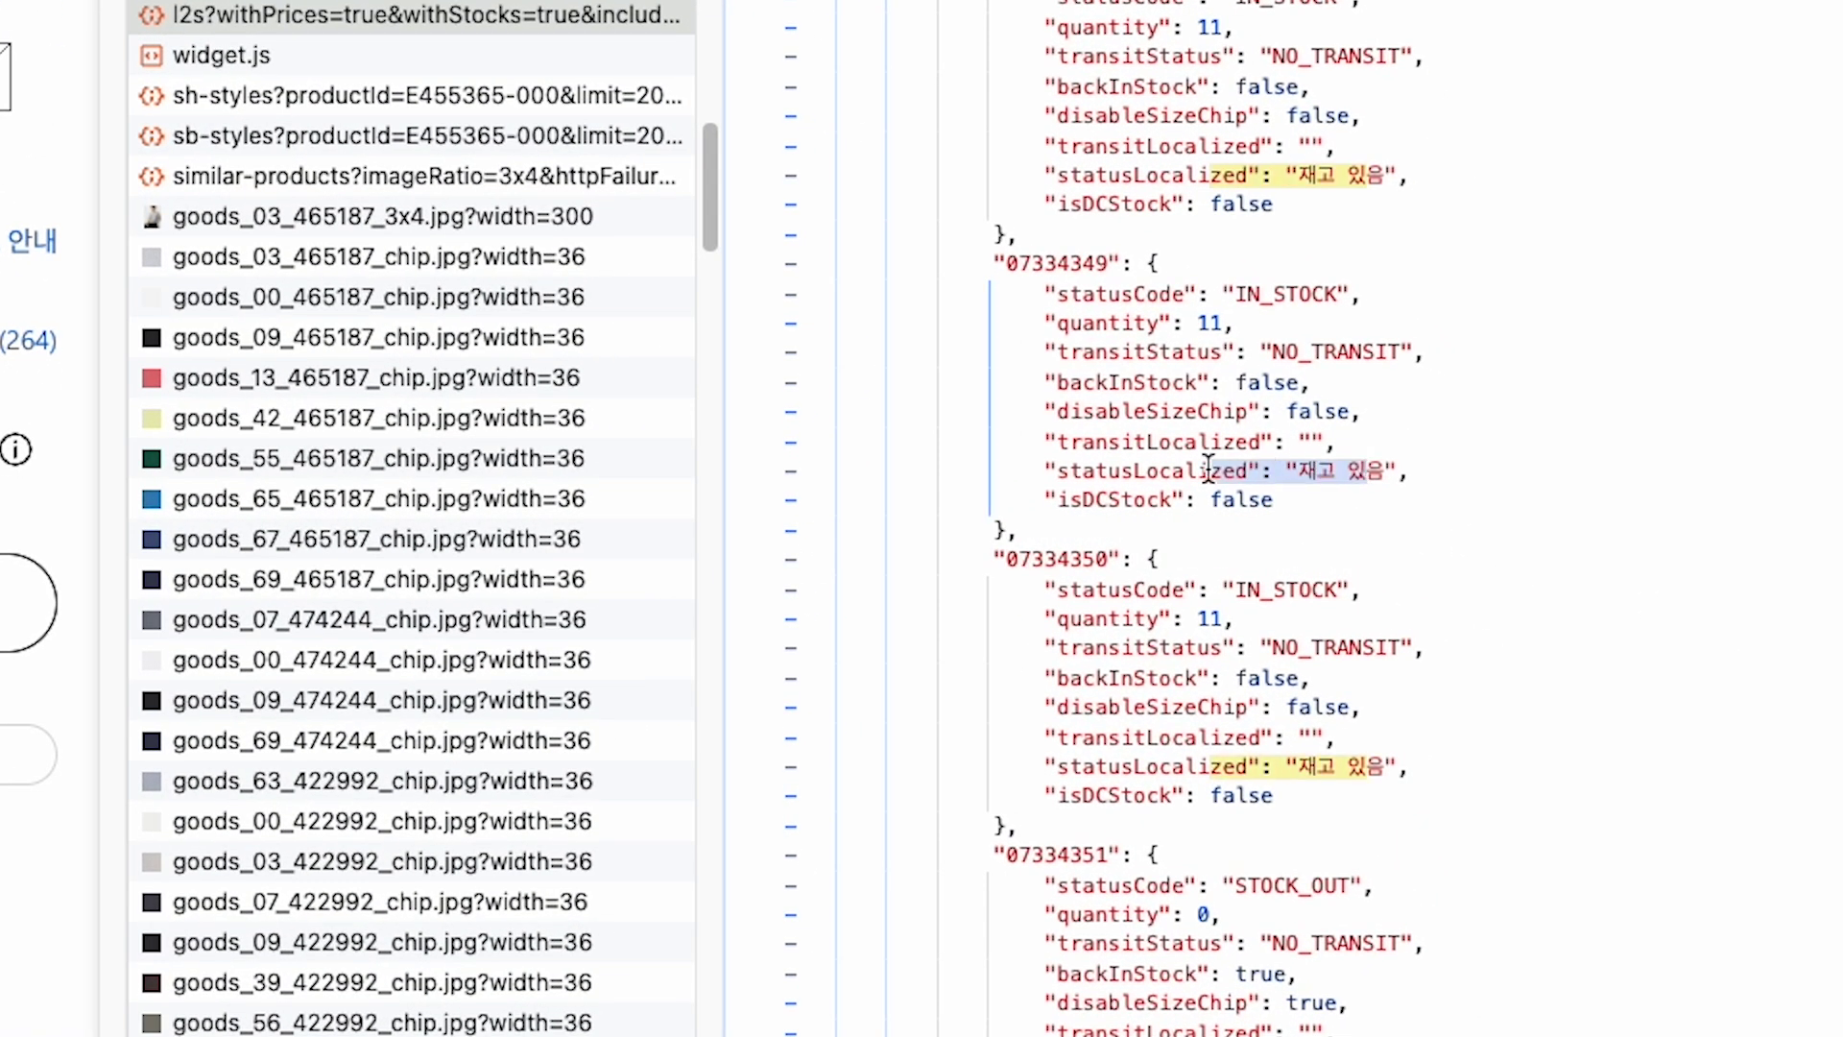
click(1425, 413)
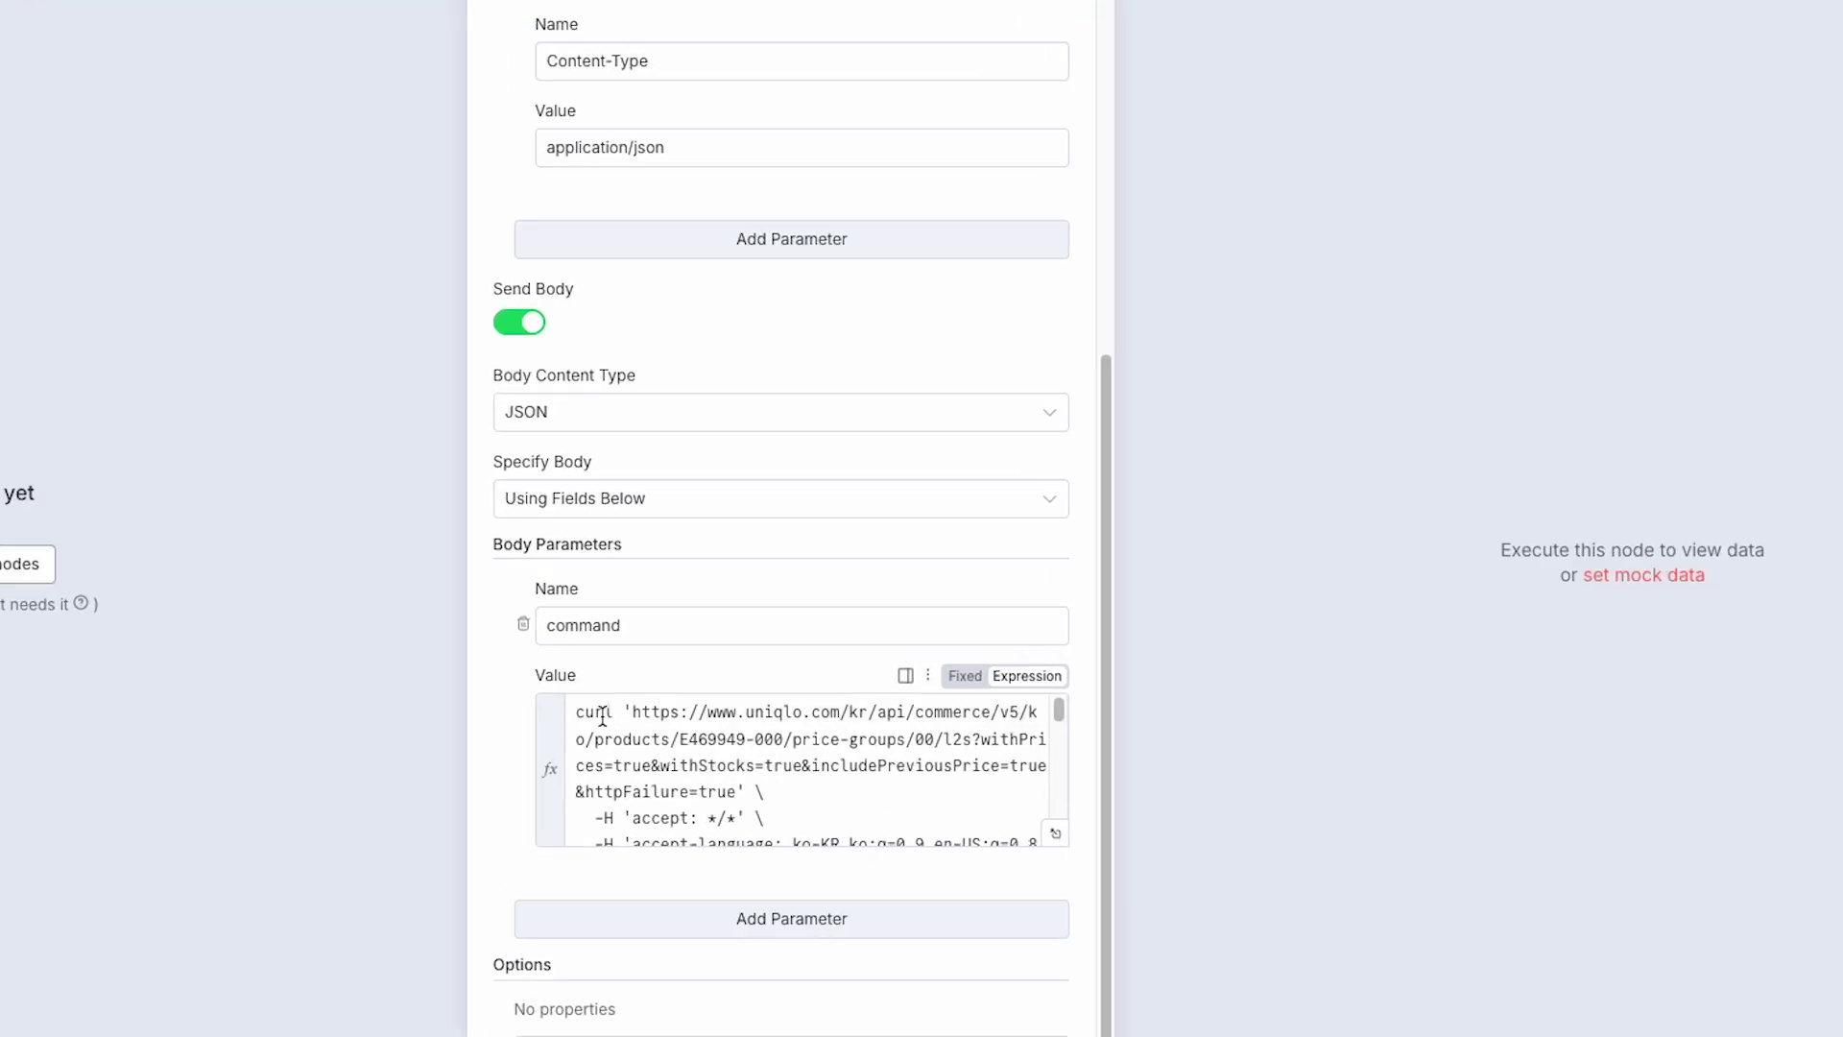
Switch to n8n and inspect the full Uniqlo curl command in the HTTP request node's command body parameter.
drag(585, 714, 1046, 895)
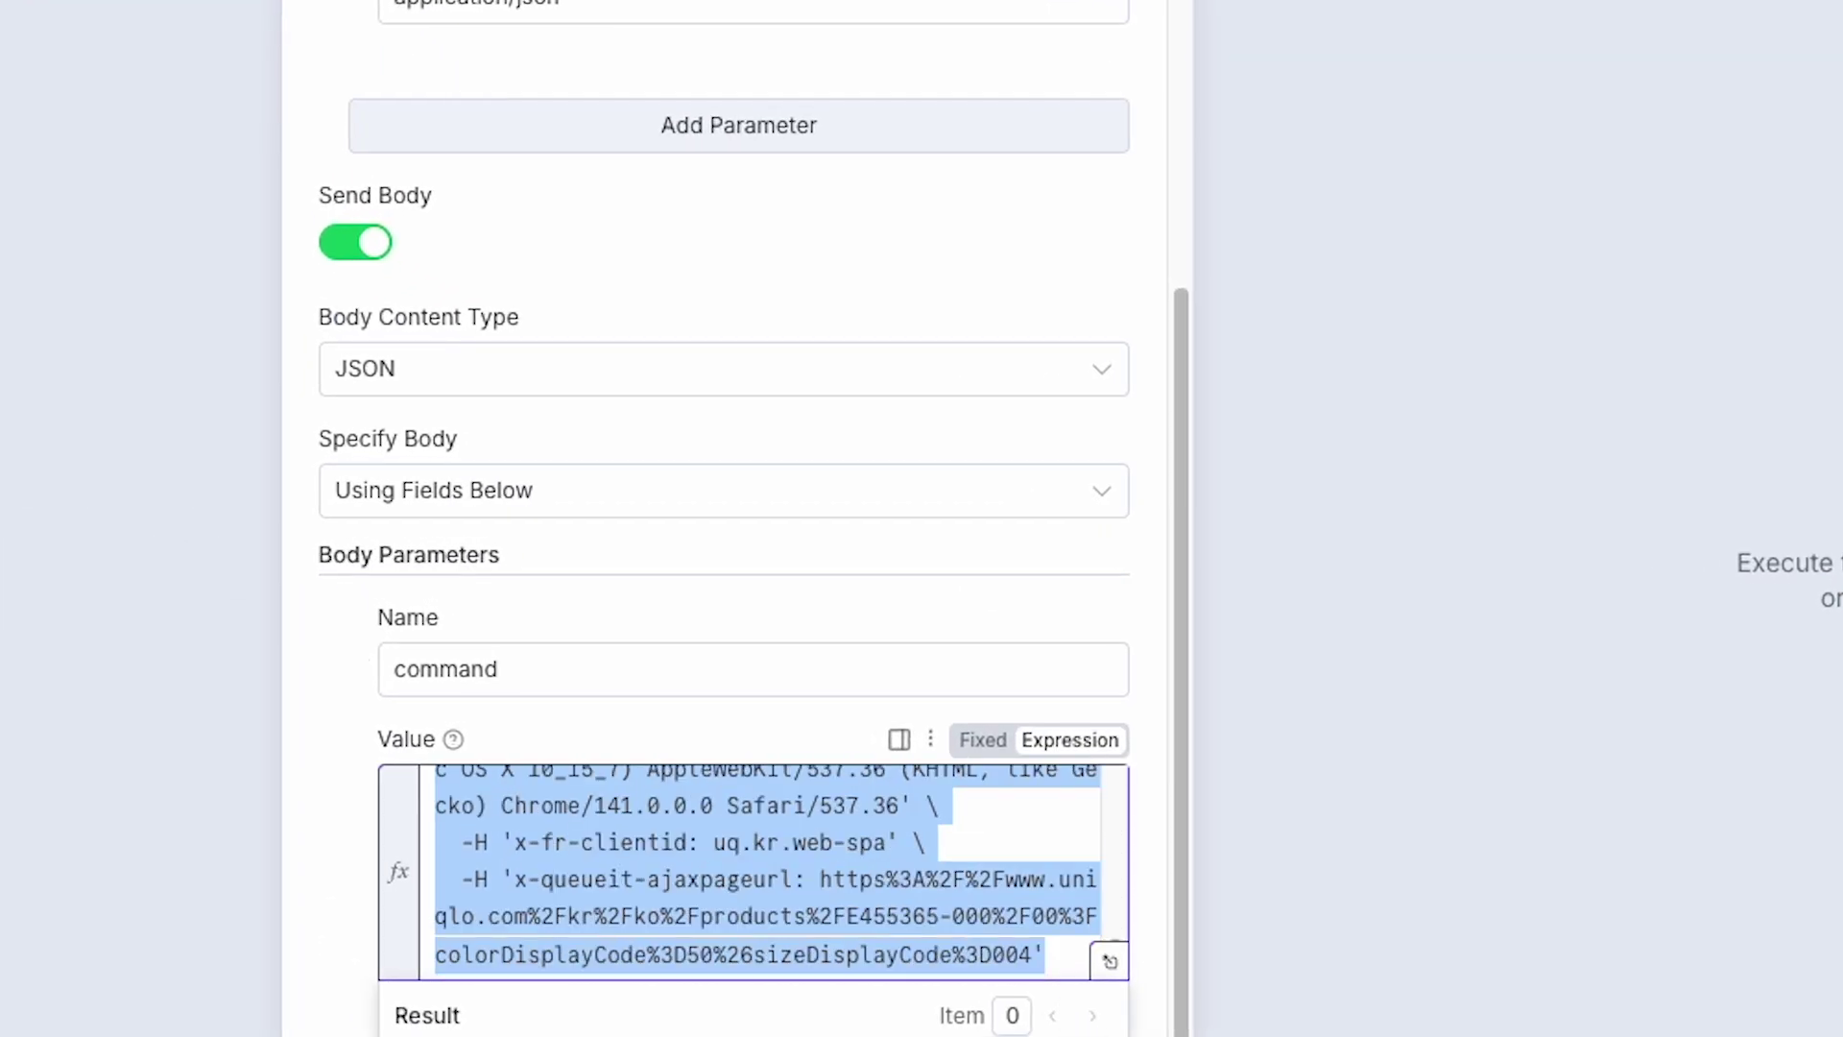
click(961, 759)
key(super+Up)
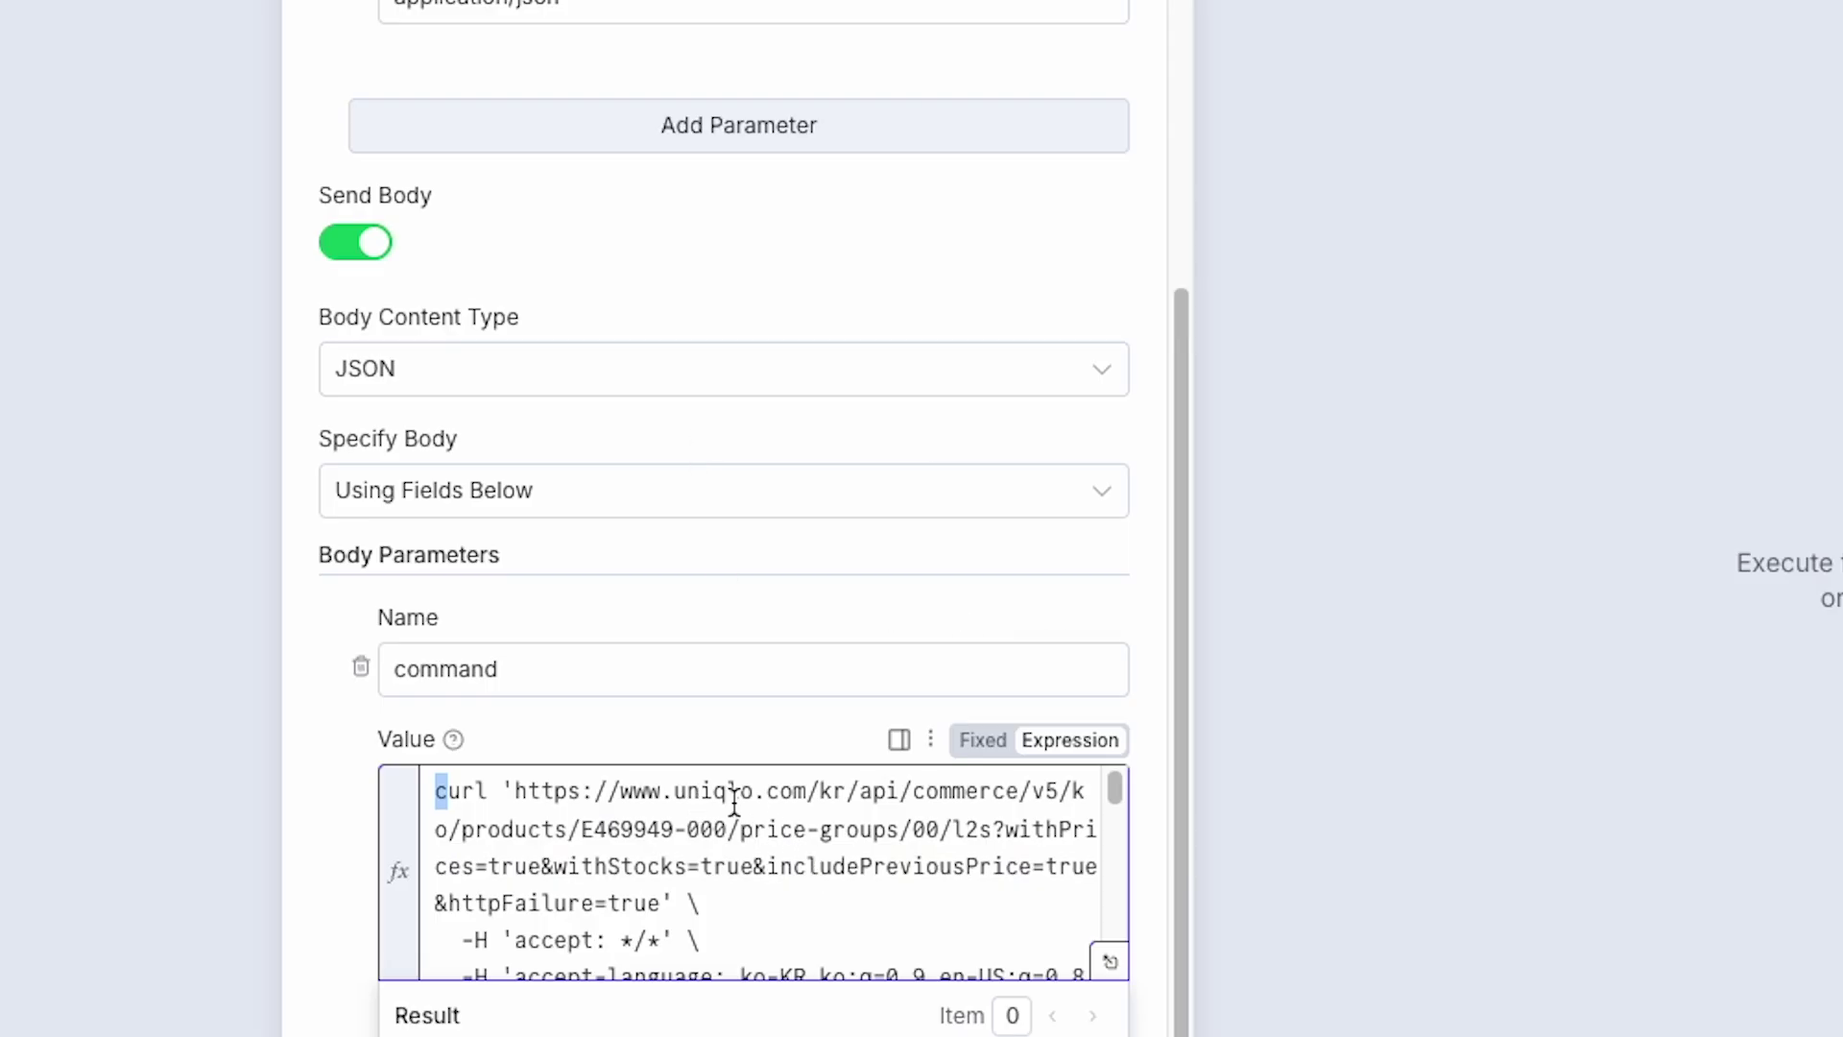
scroll(735, 811, up, 1)
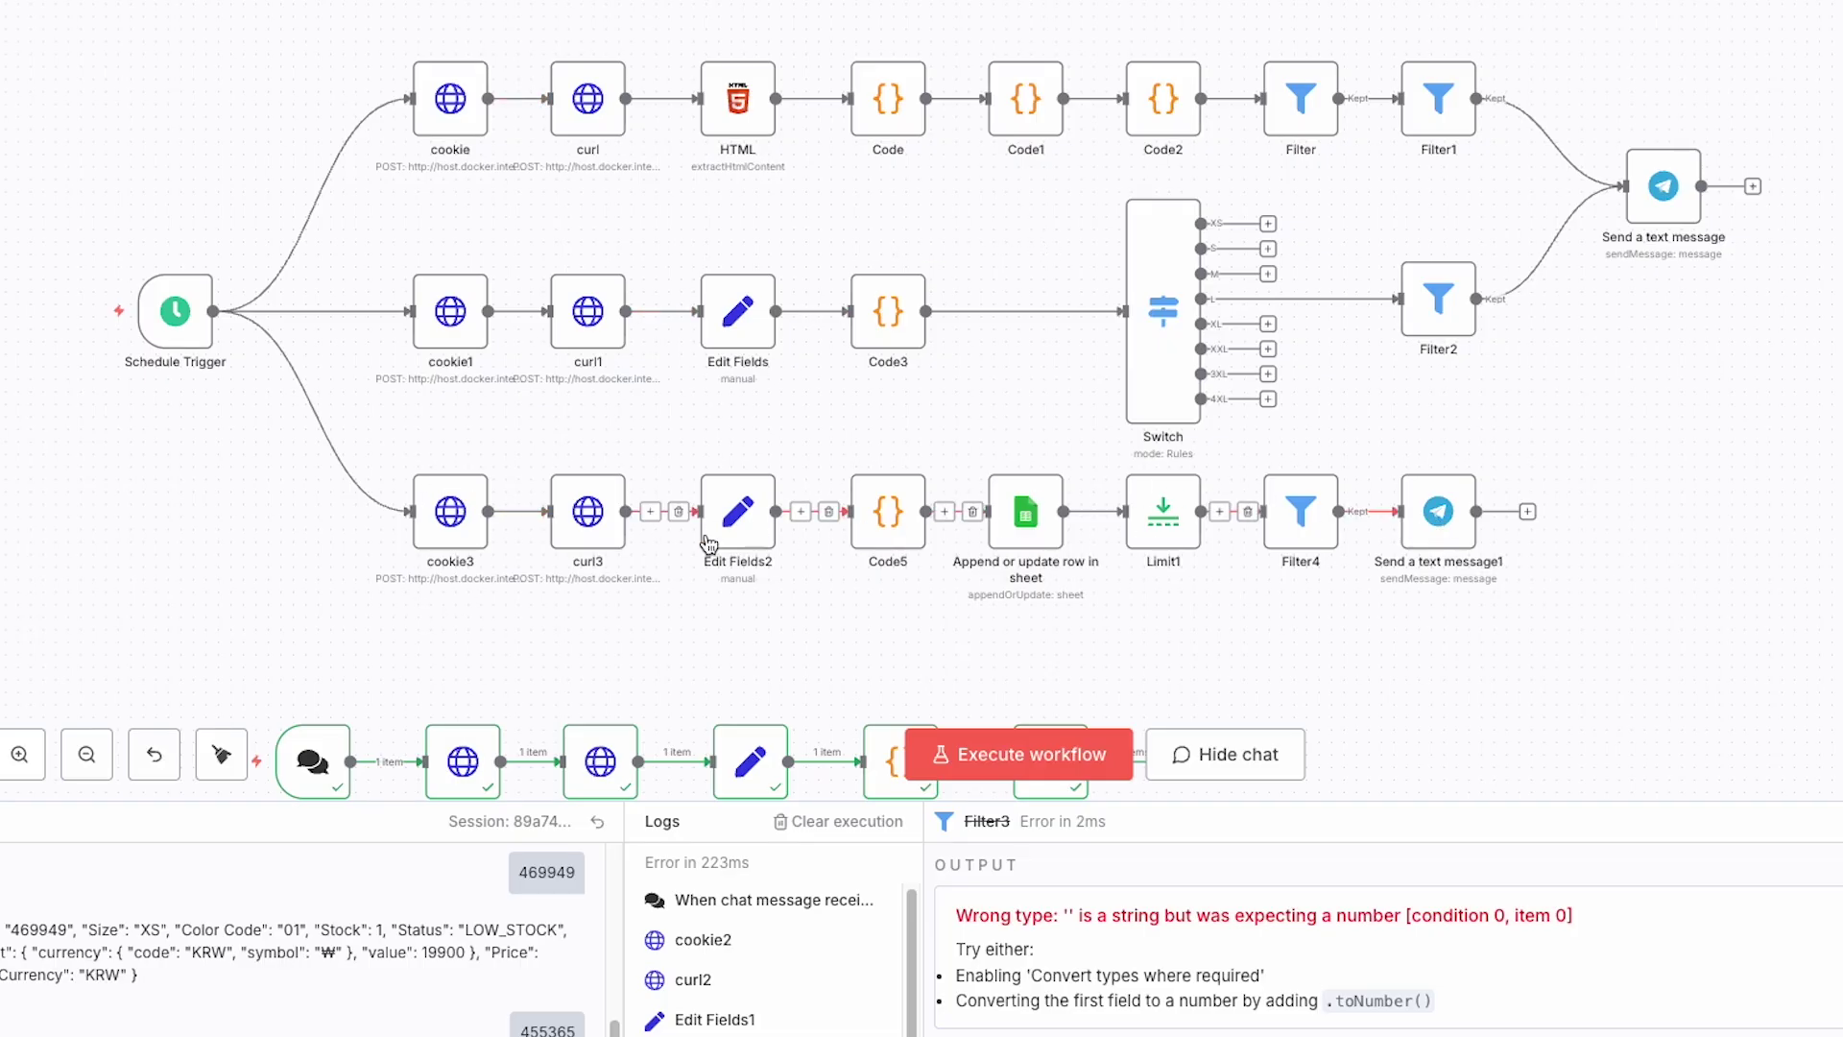
Execute the workflow branch up to the Send a text message1 node.
mouse_move(1414, 482)
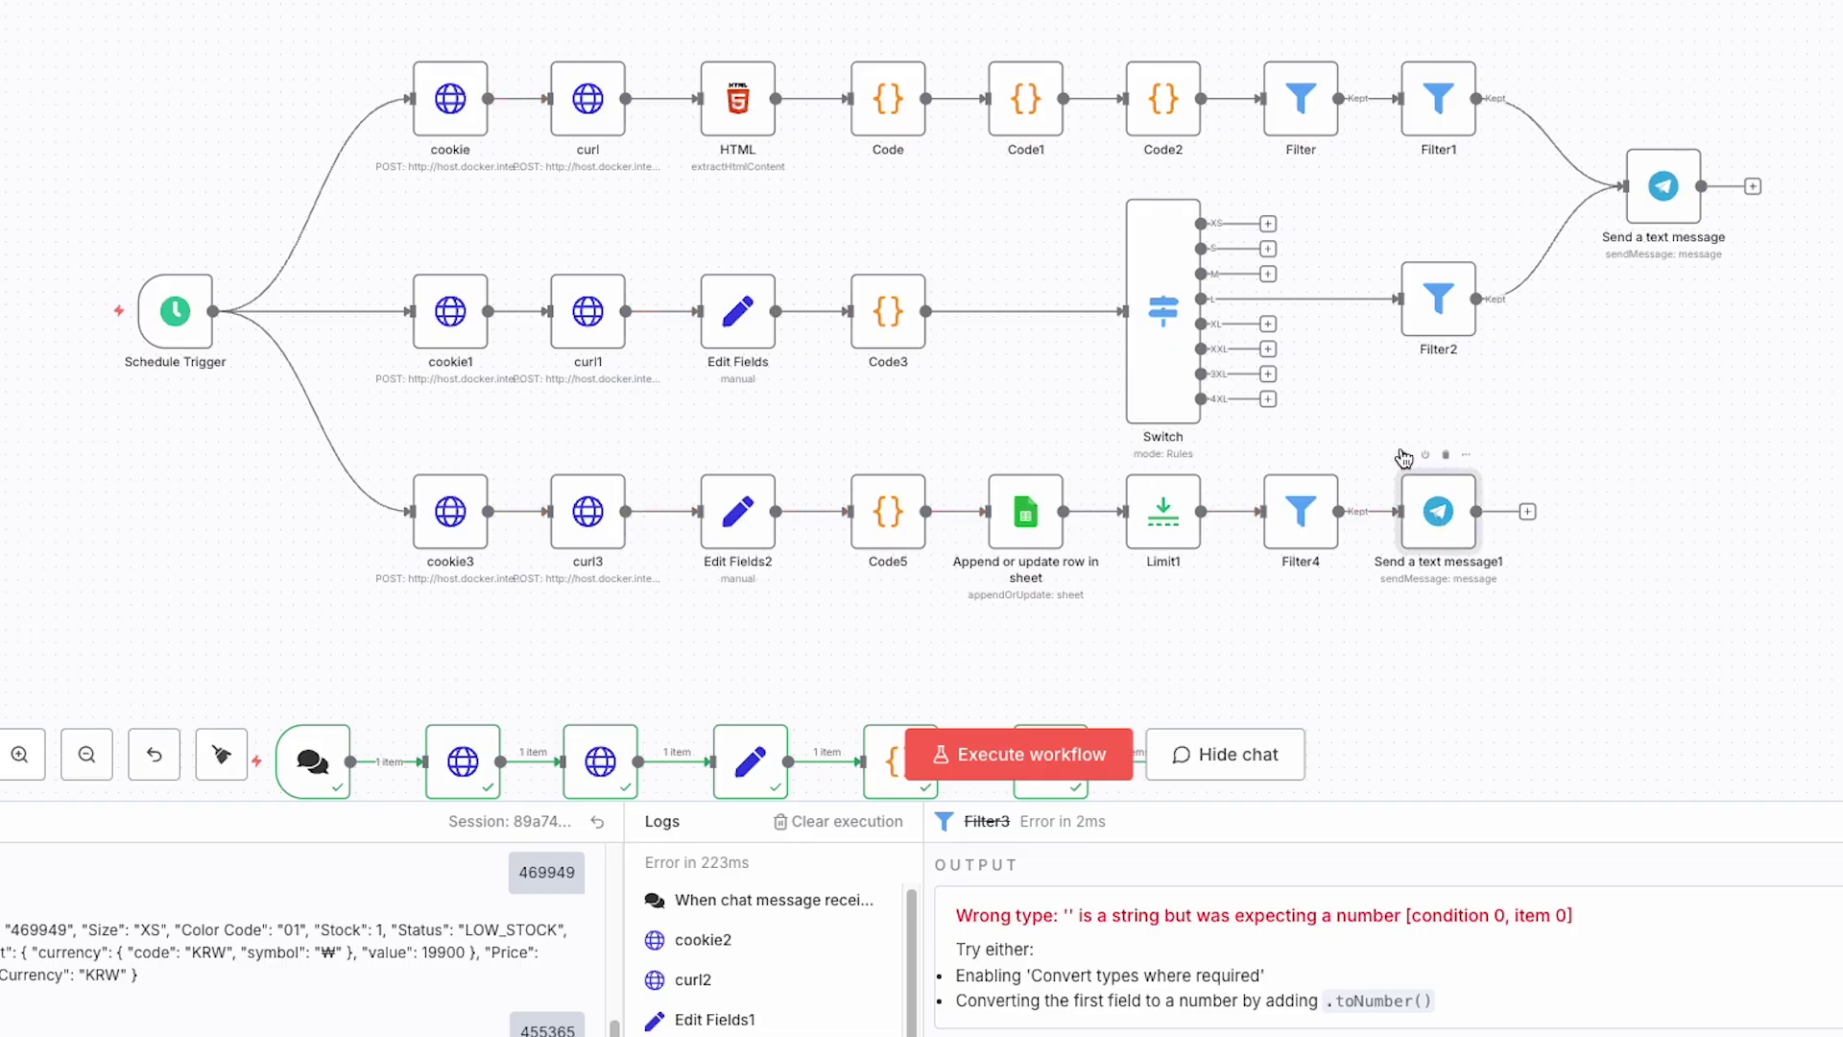
click(1404, 455)
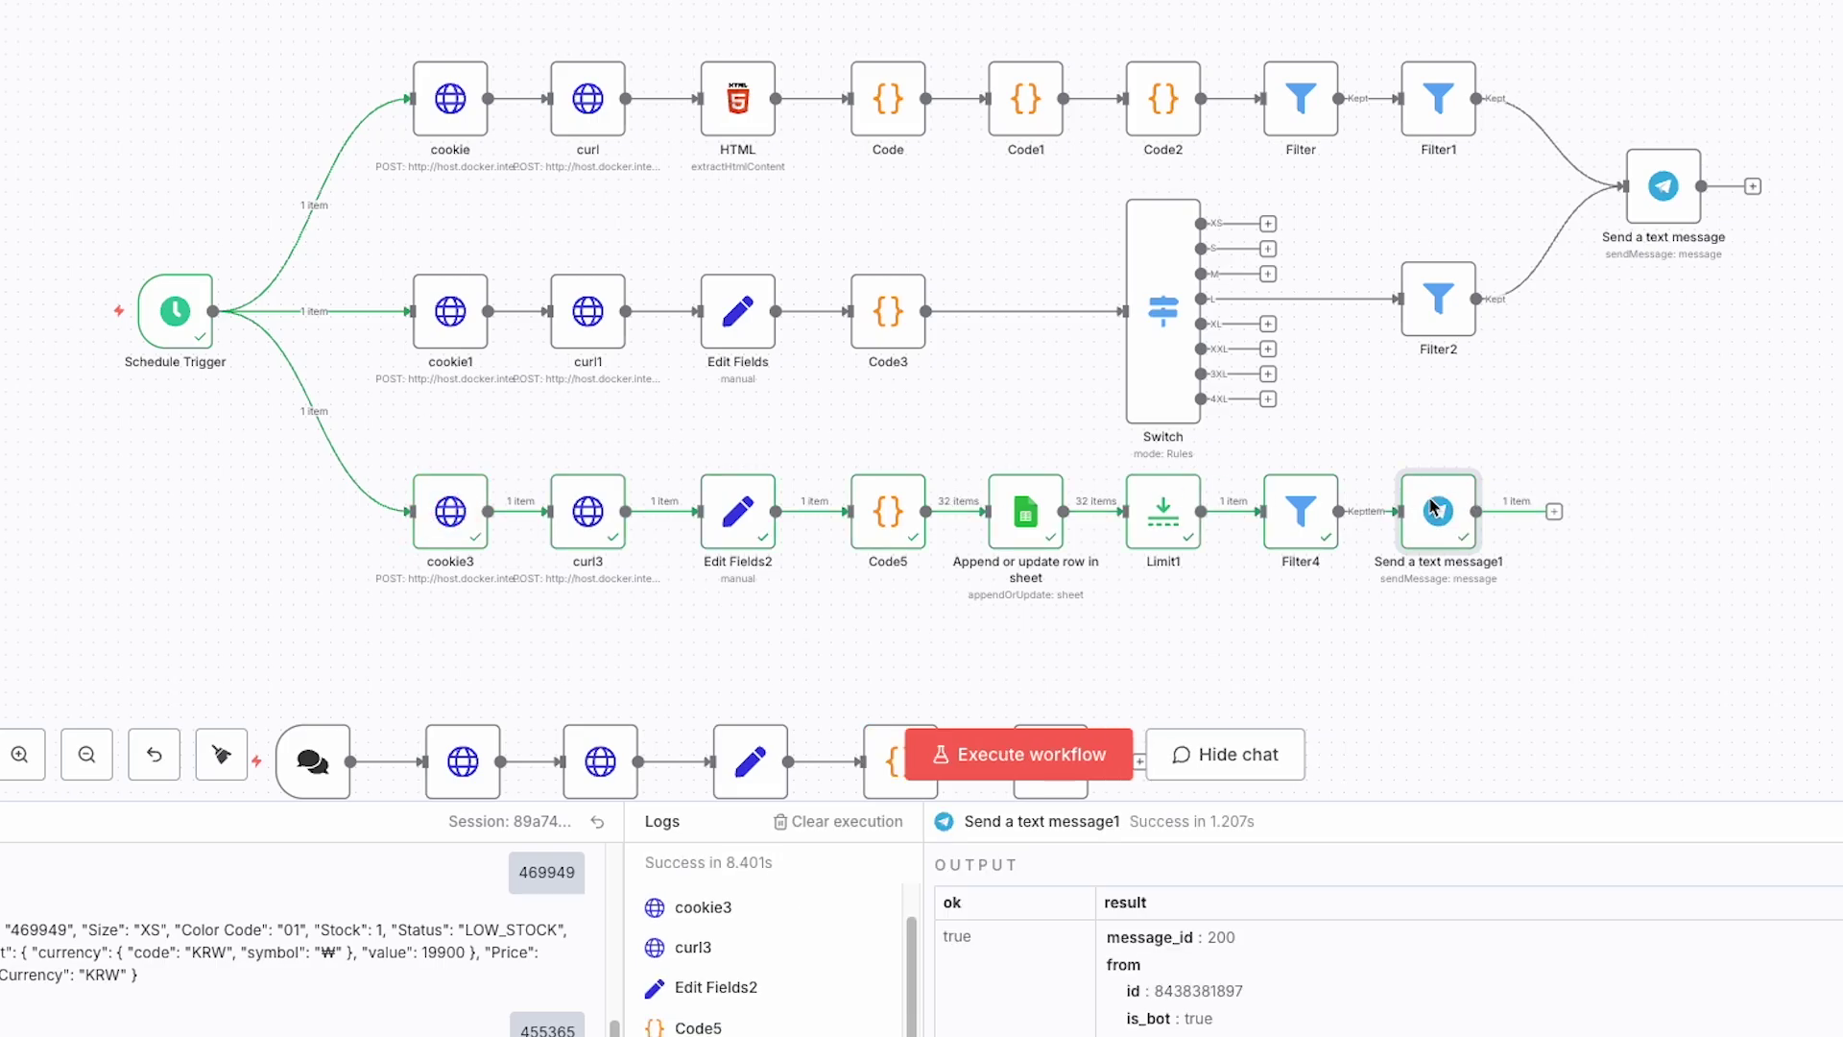
Check the sent text in Send a text message1's output and review product code 455365 in curl3's command.
double_click(1456, 518)
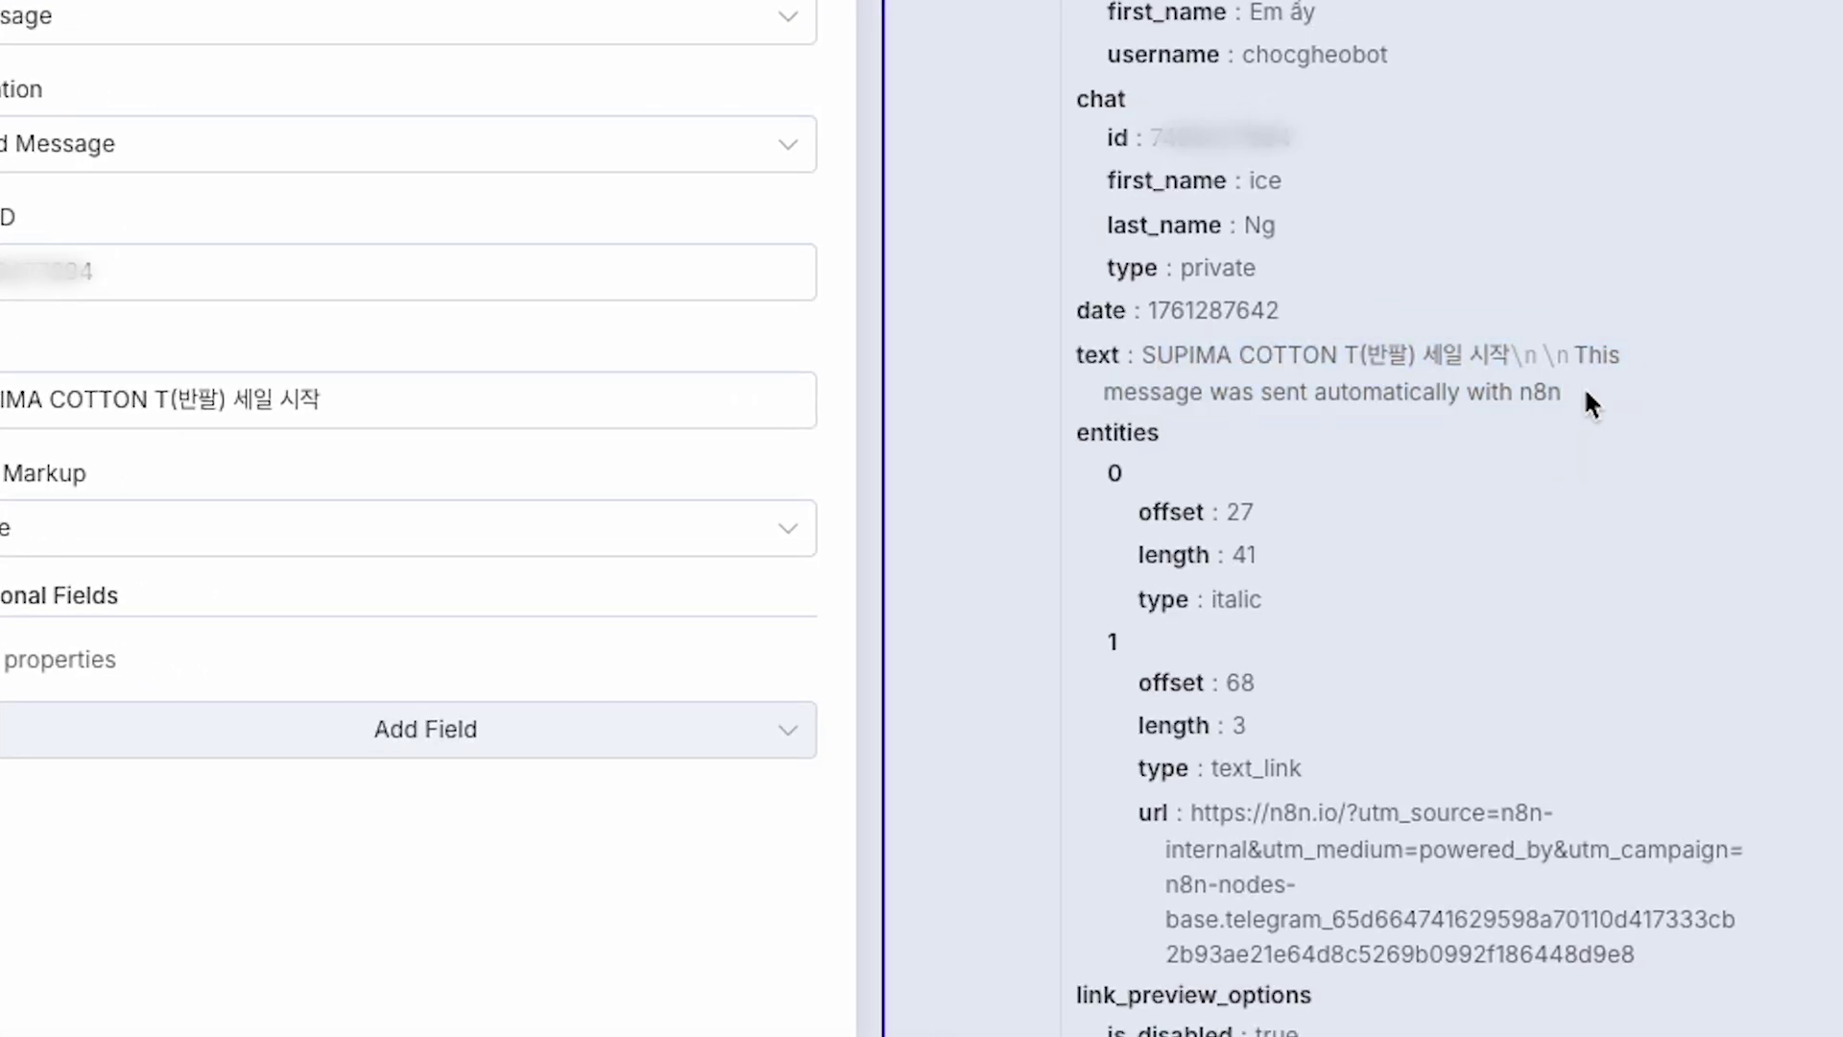
drag(1584, 386, 1141, 365)
click(1238, 363)
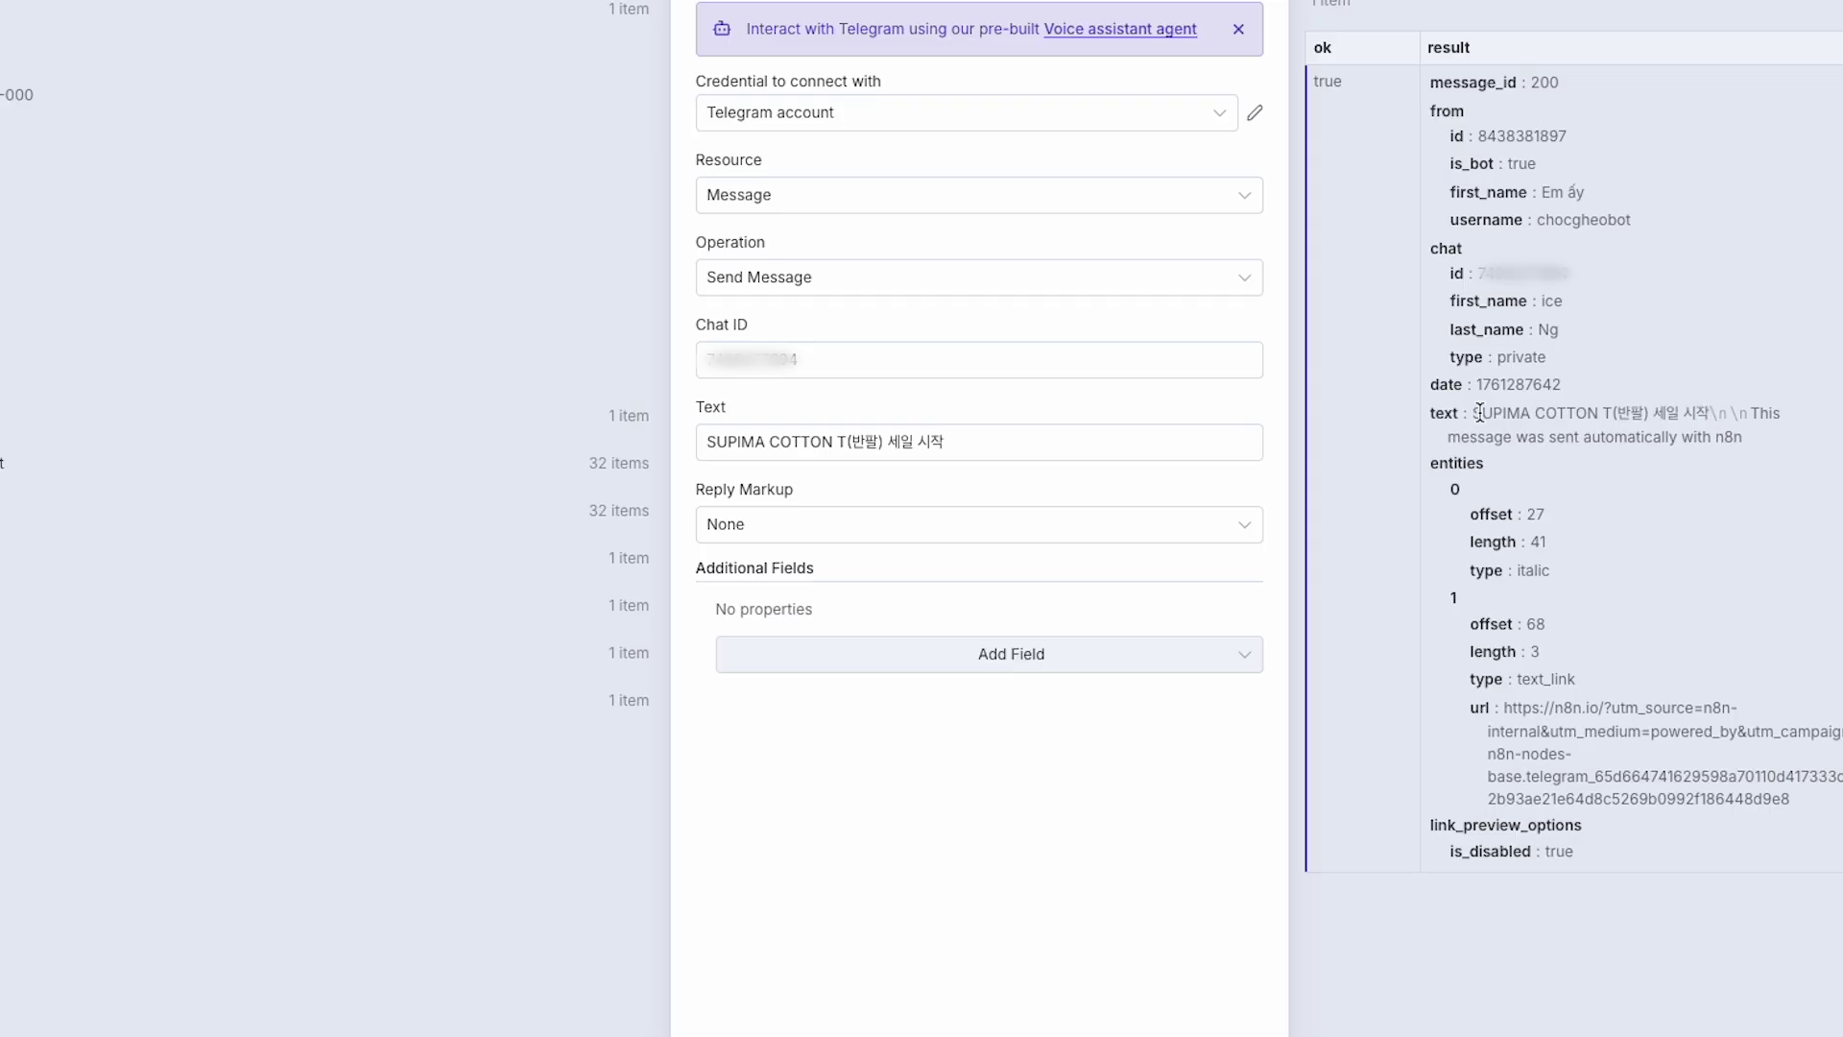
drag(1480, 412, 1673, 415)
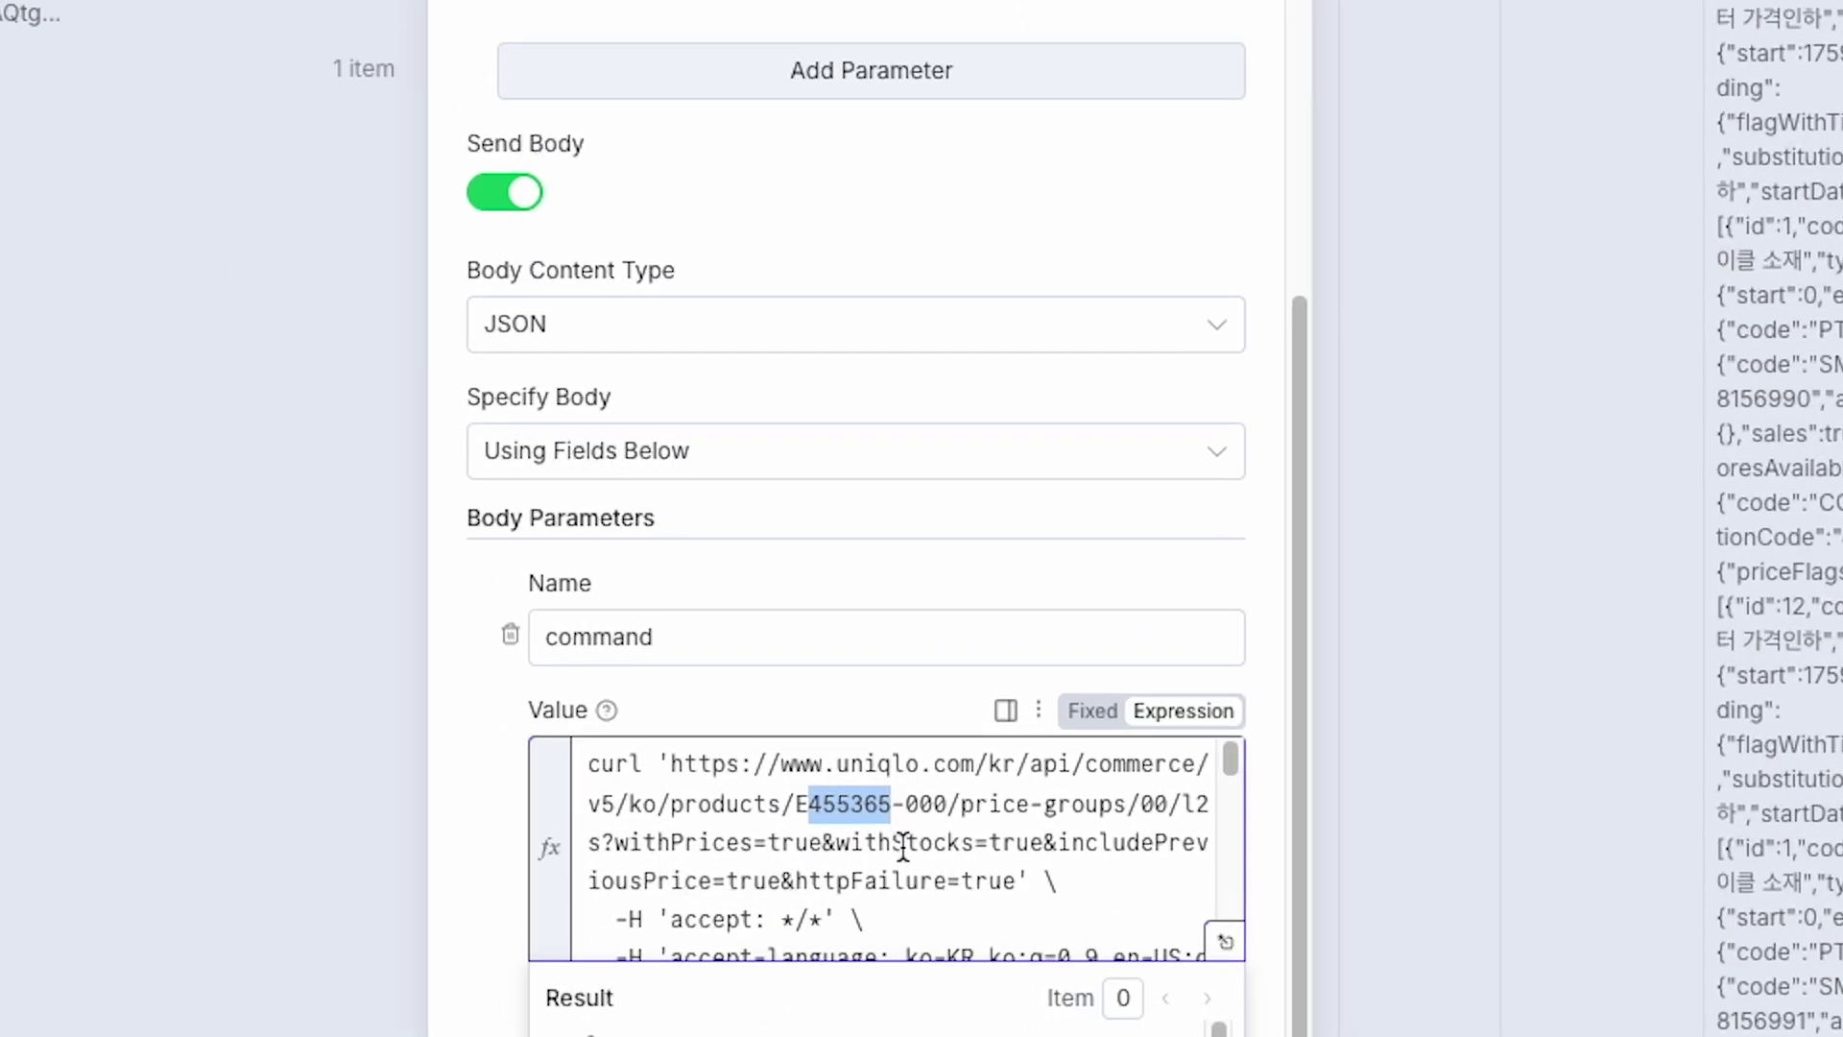
scroll(912, 675, down, 5)
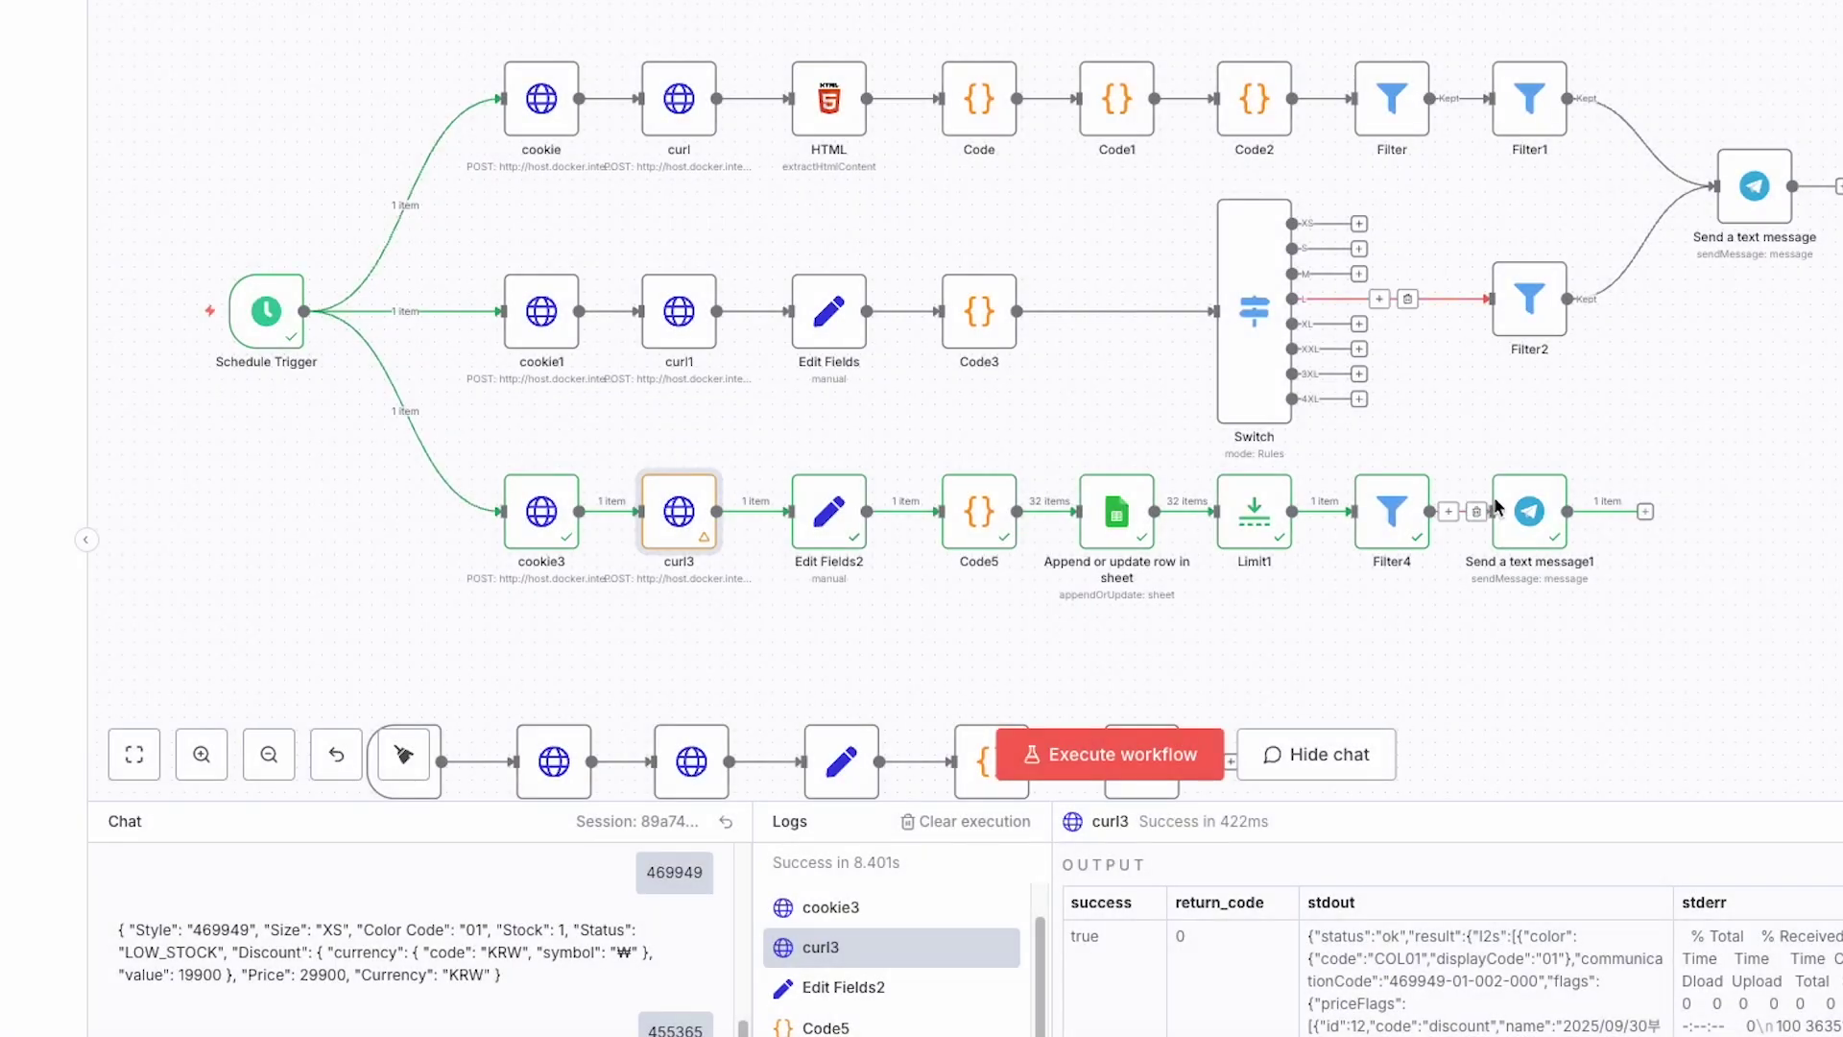
Execute the Uniqlo sale branch again and review the message text set in the Send a text message1 node.
key(ctrl+Return)
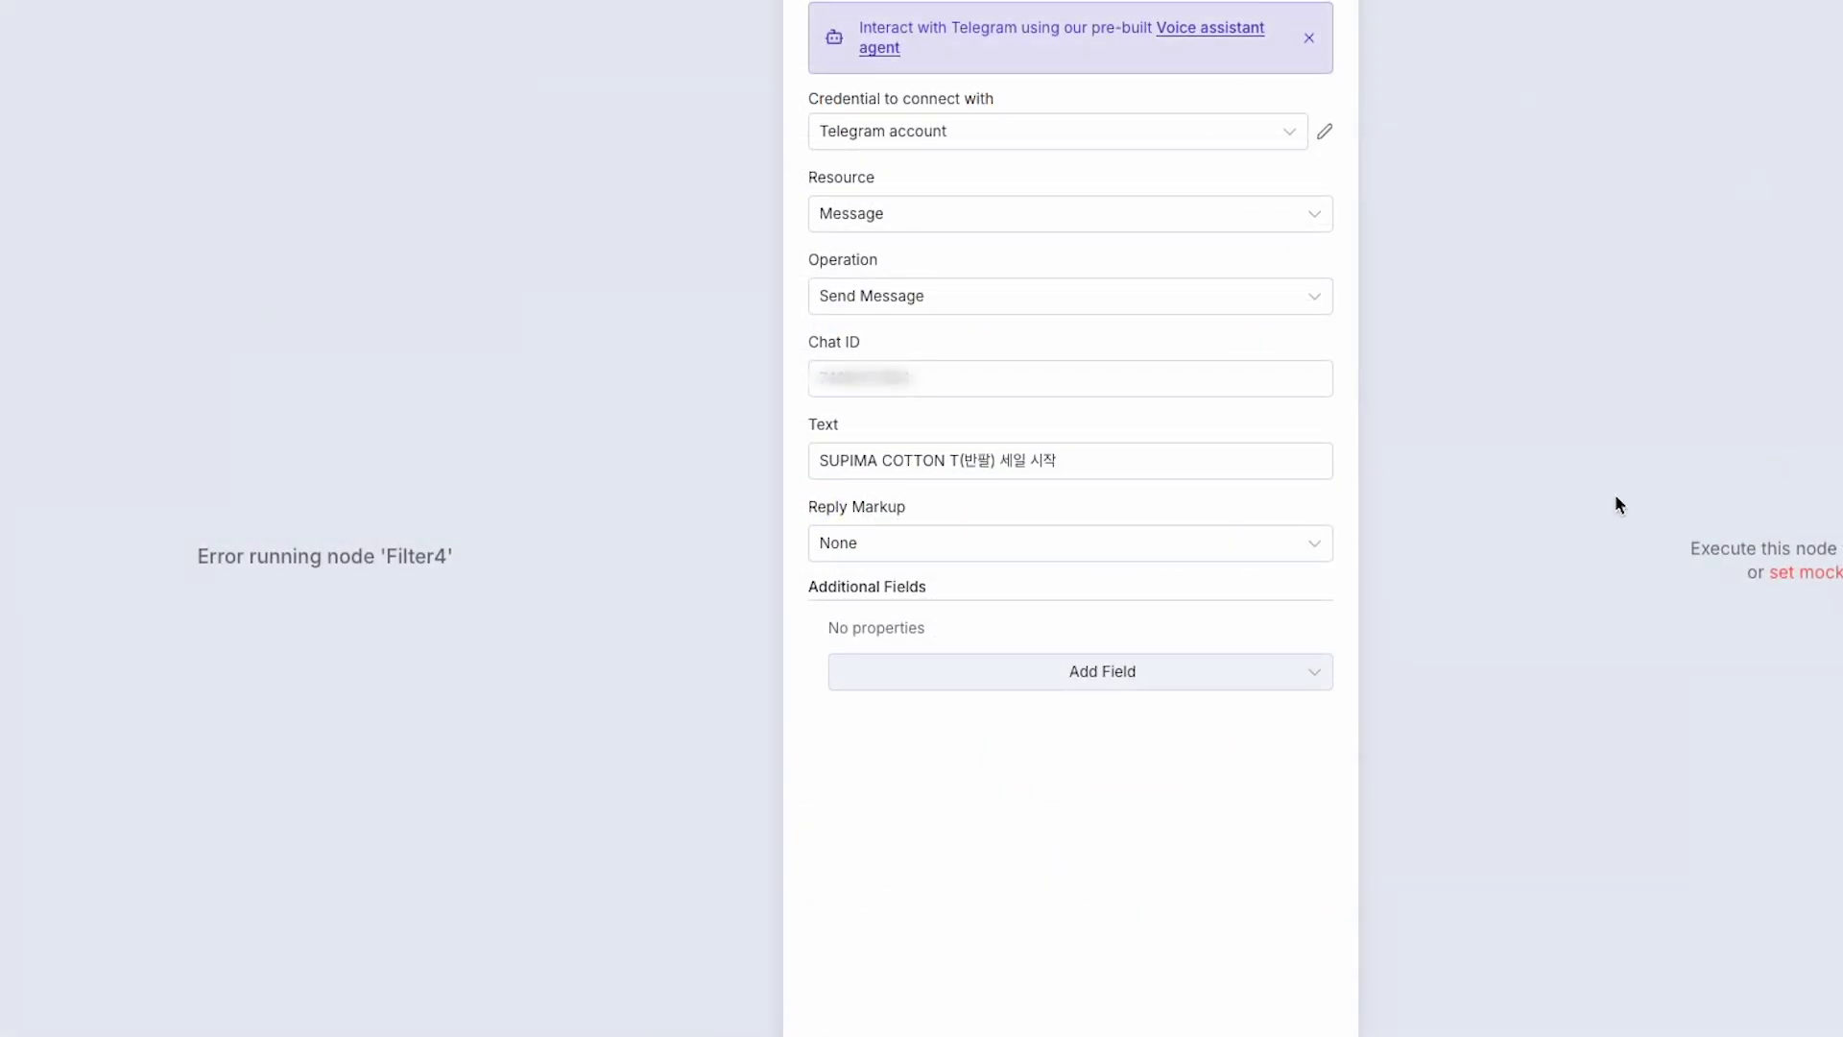
drag(1081, 467, 811, 457)
click(572, 386)
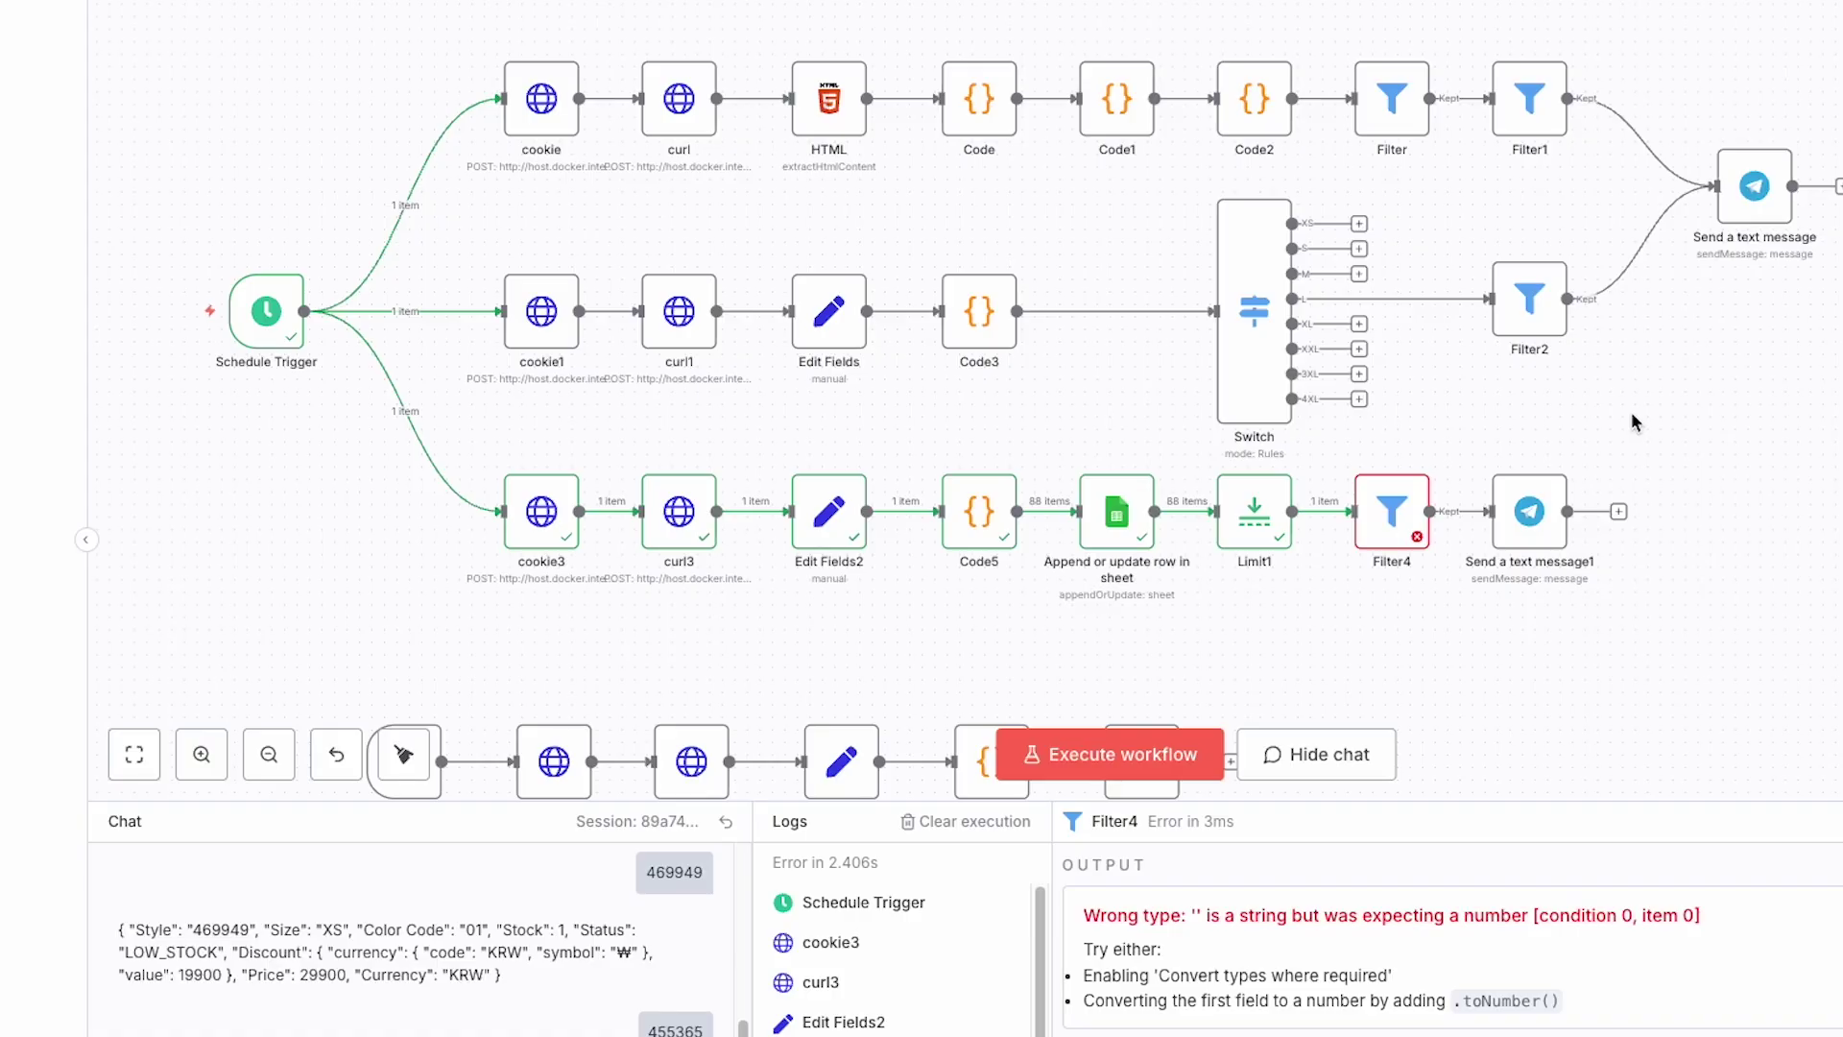
Switch to the Uniqlo product page and select size L of the light green SUPIMA COTTON T.
drag(435, 27, 1841, 393)
click(1801, 371)
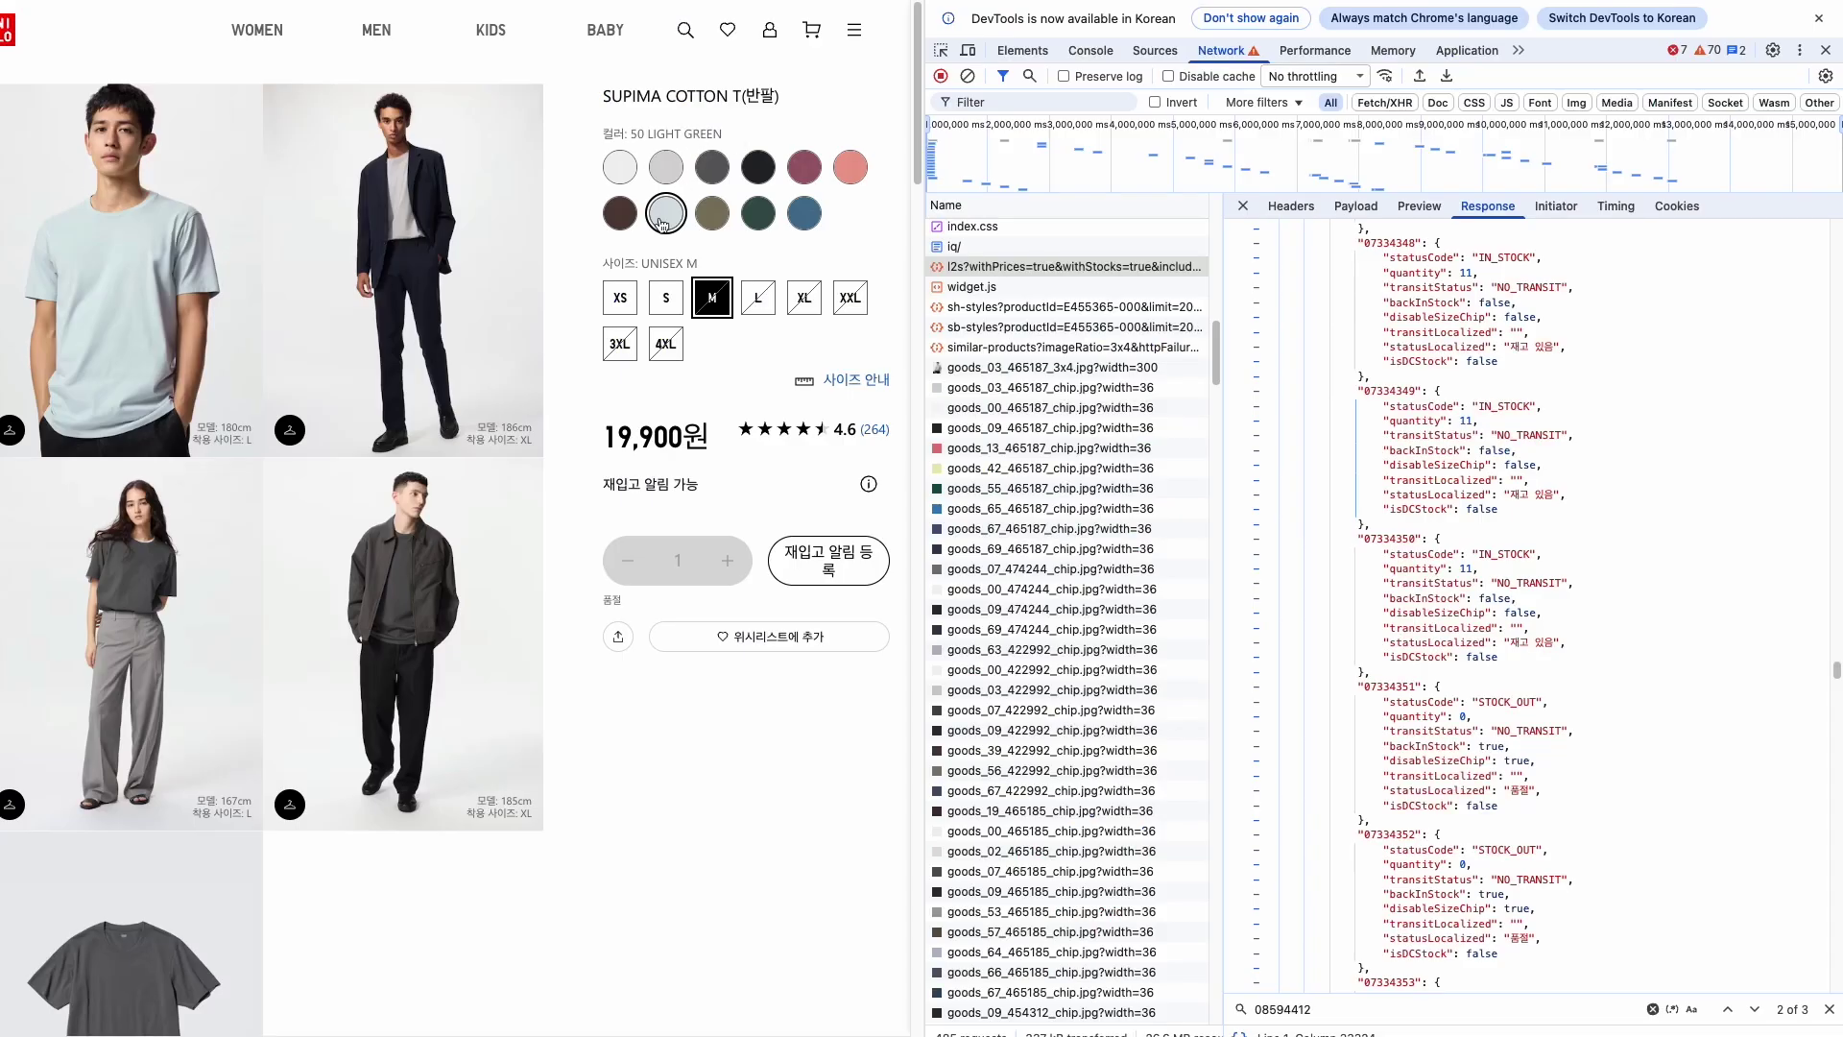
click(758, 298)
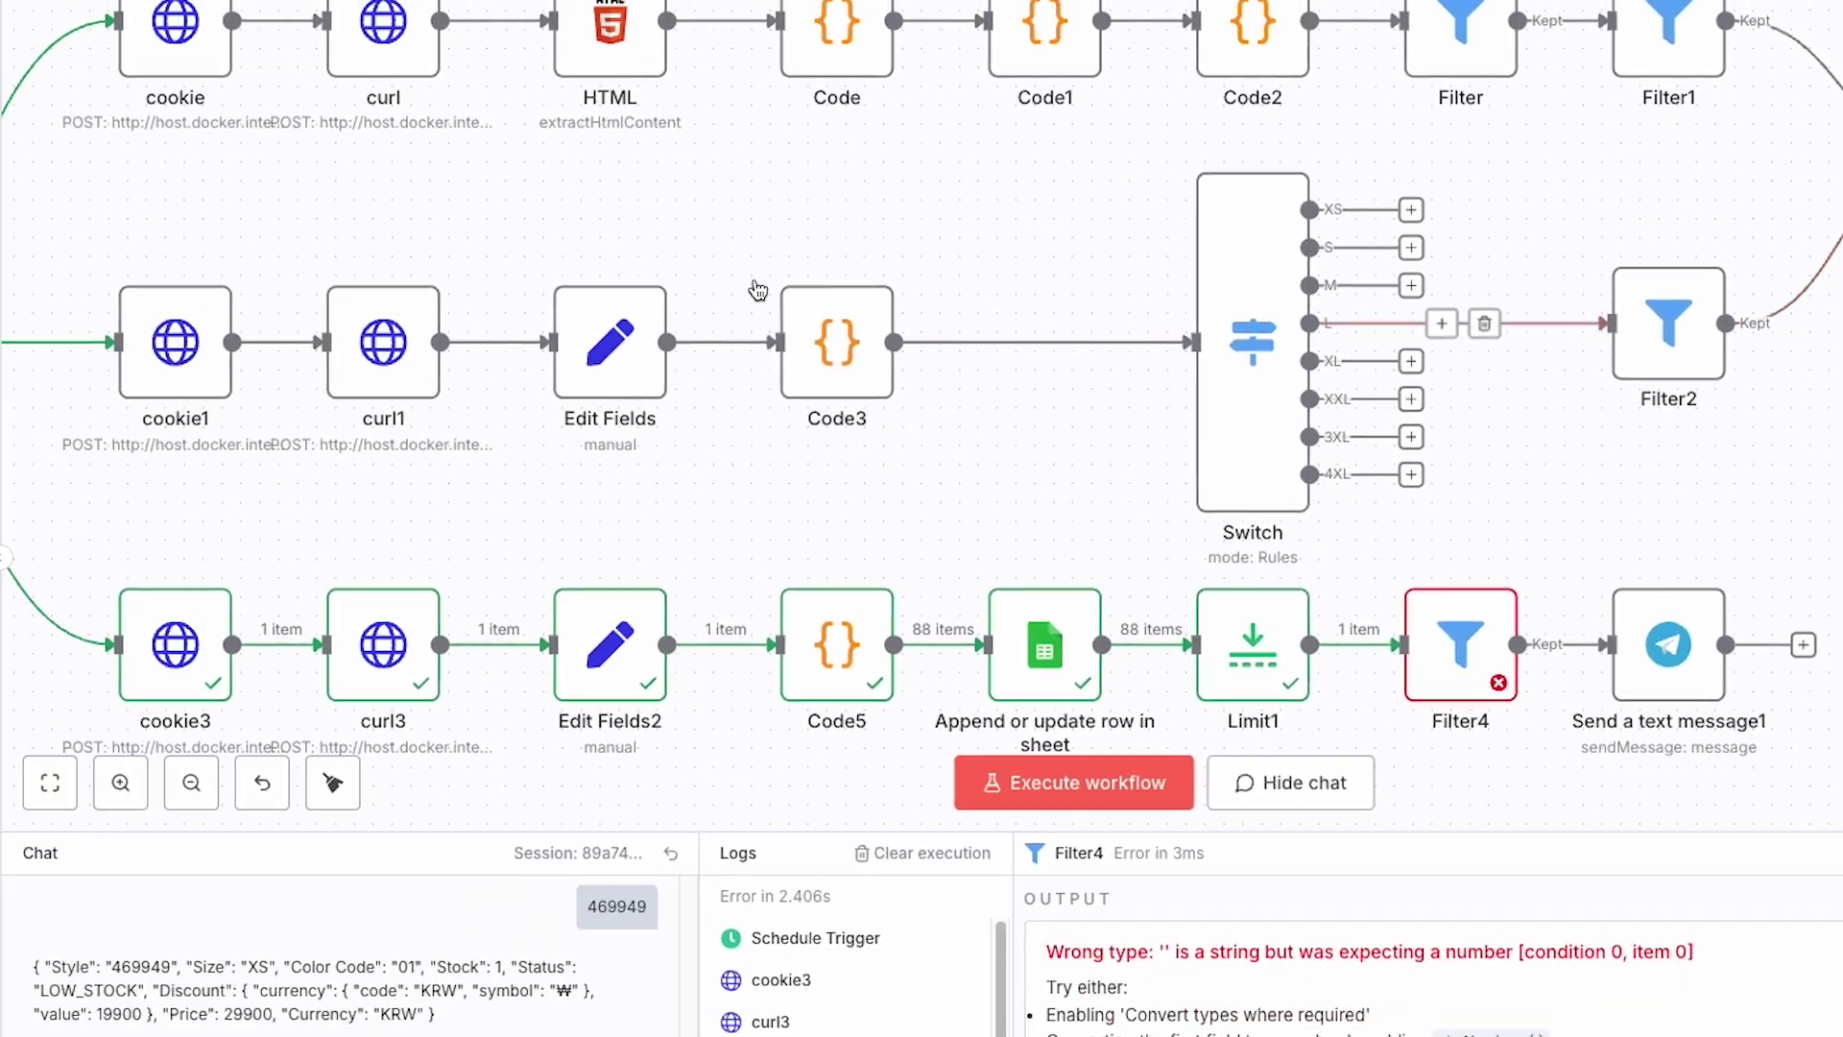
In n8n, execute the Uniqlo stock branch through the Switch node, reviewing its size routing rules along the way.
click(837, 257)
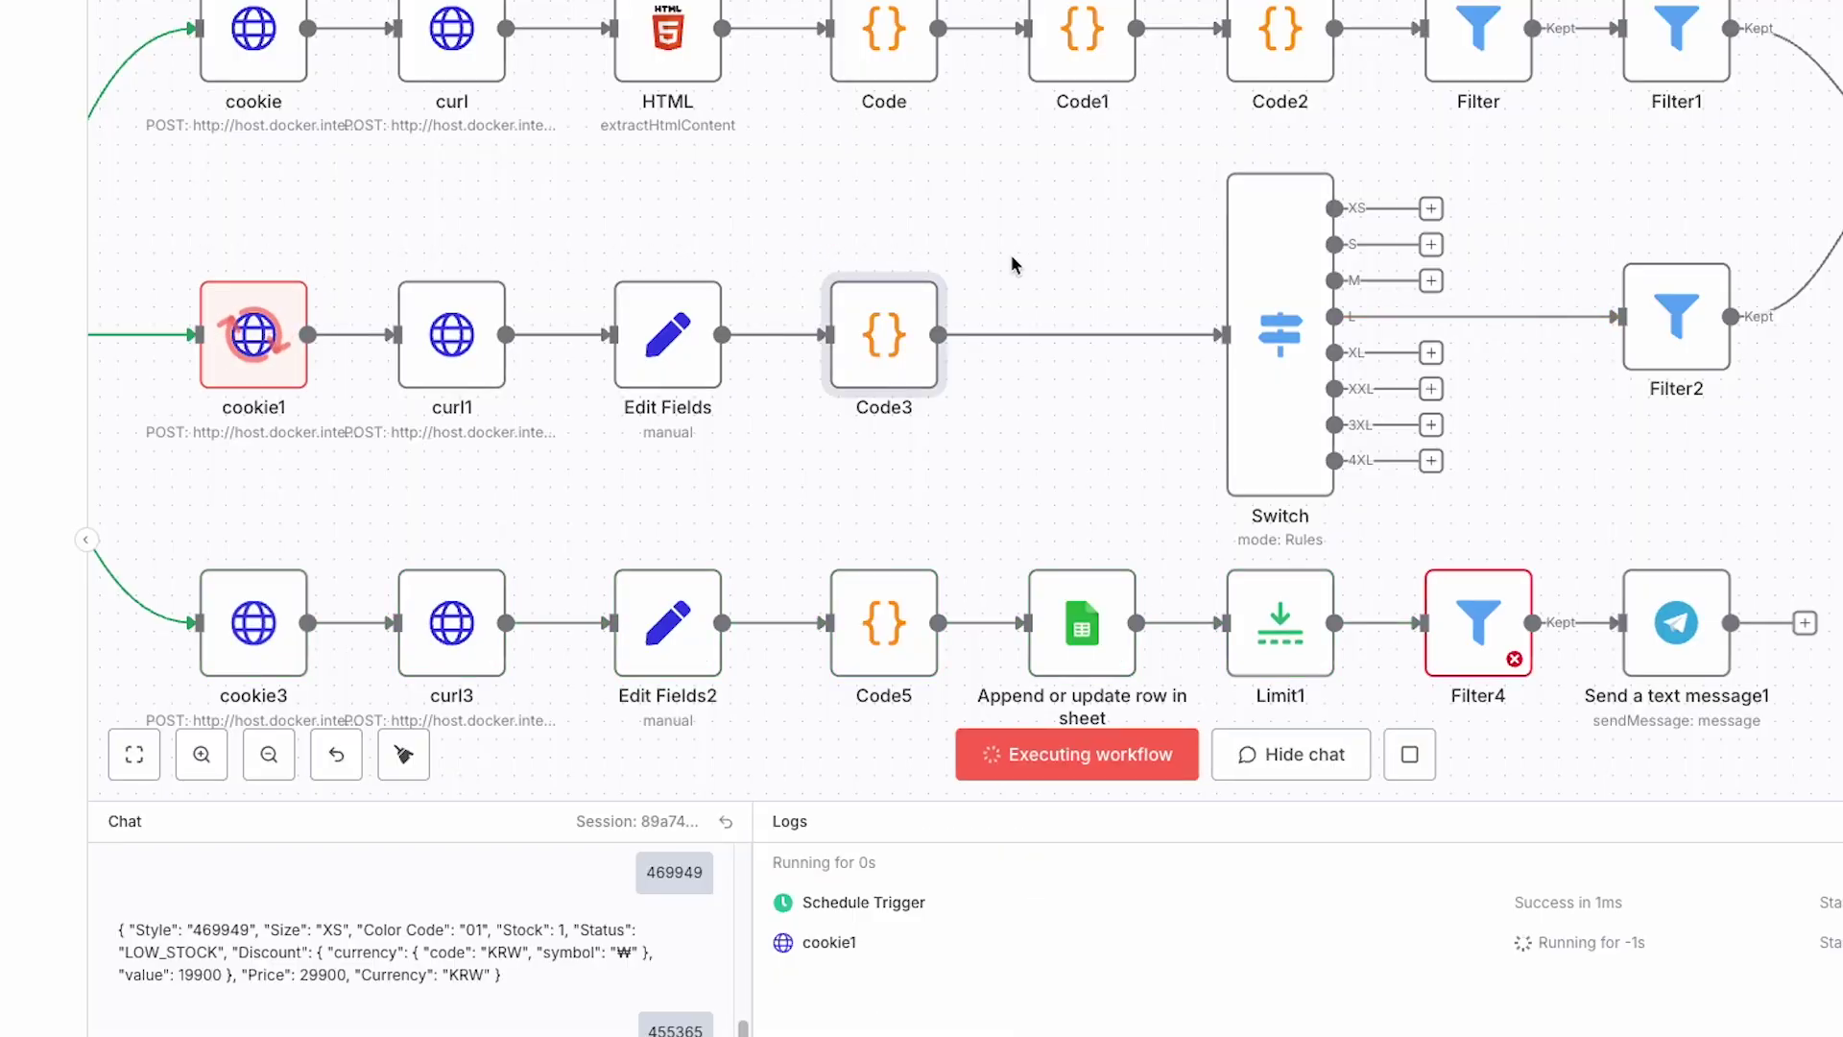
double_click(1293, 327)
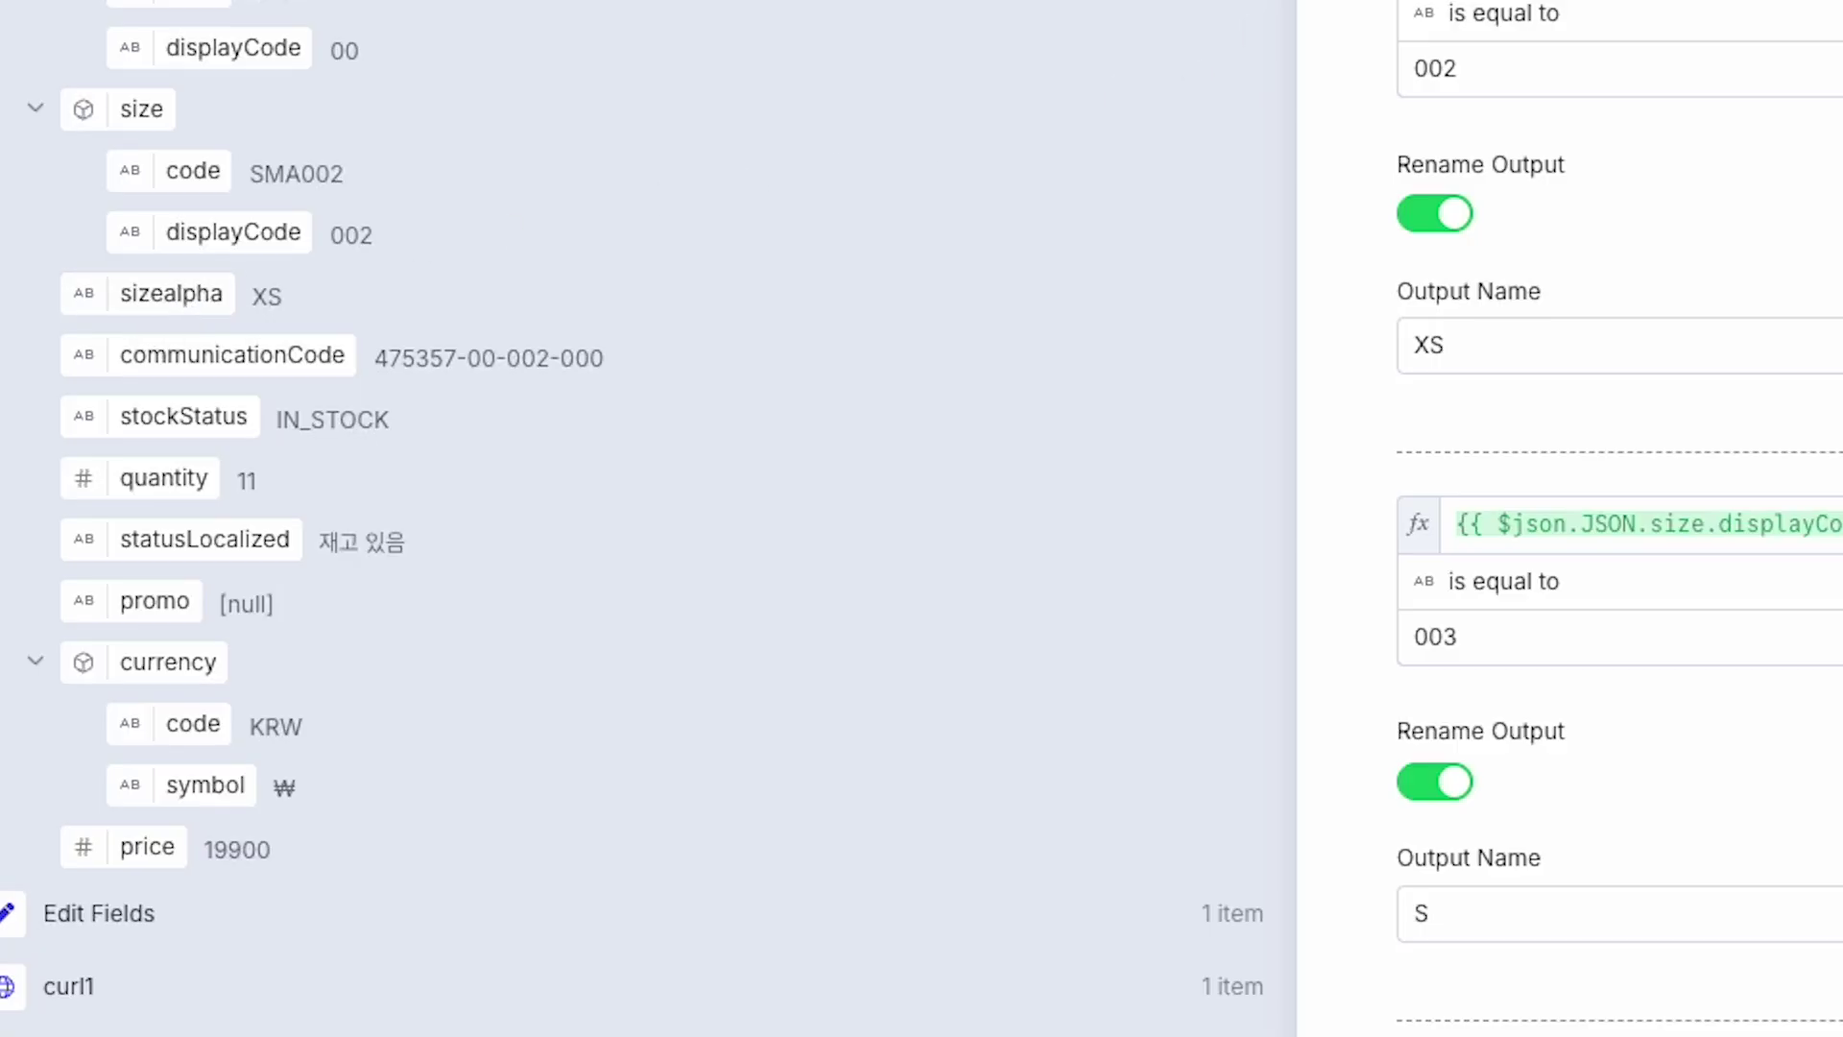
key(Escape)
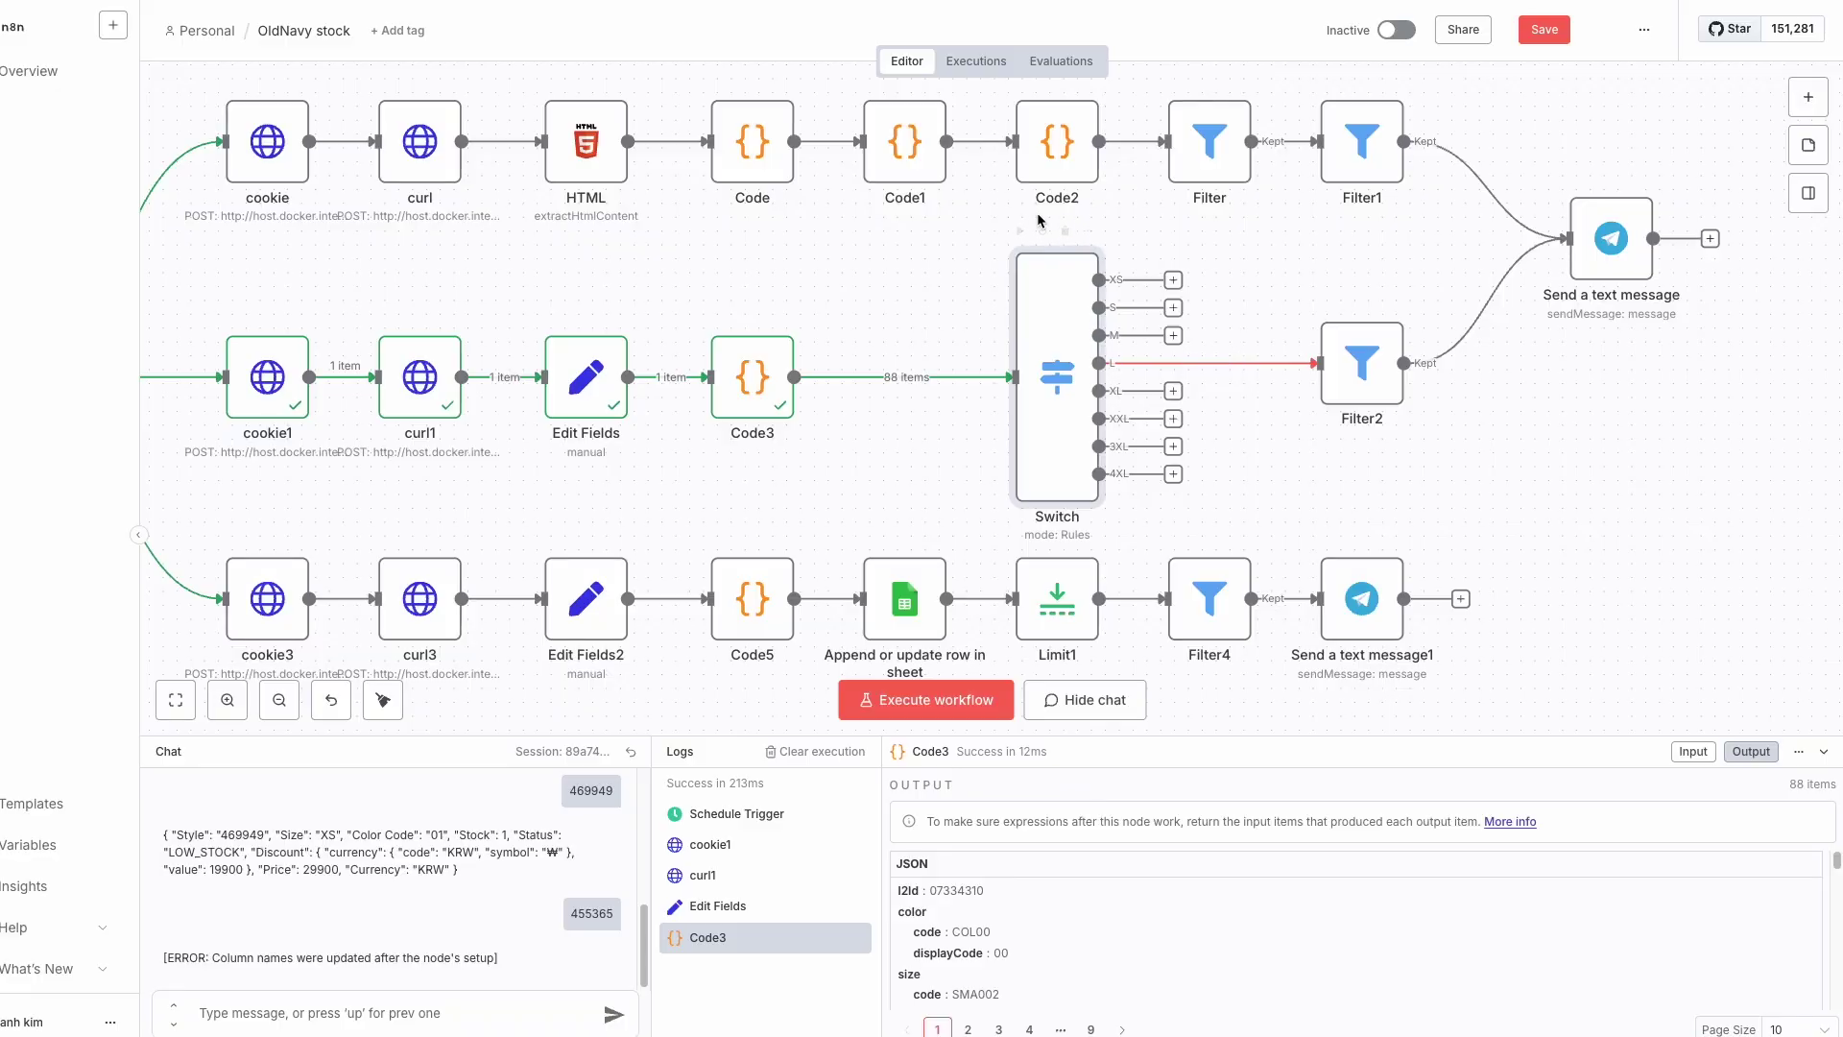
click(1023, 233)
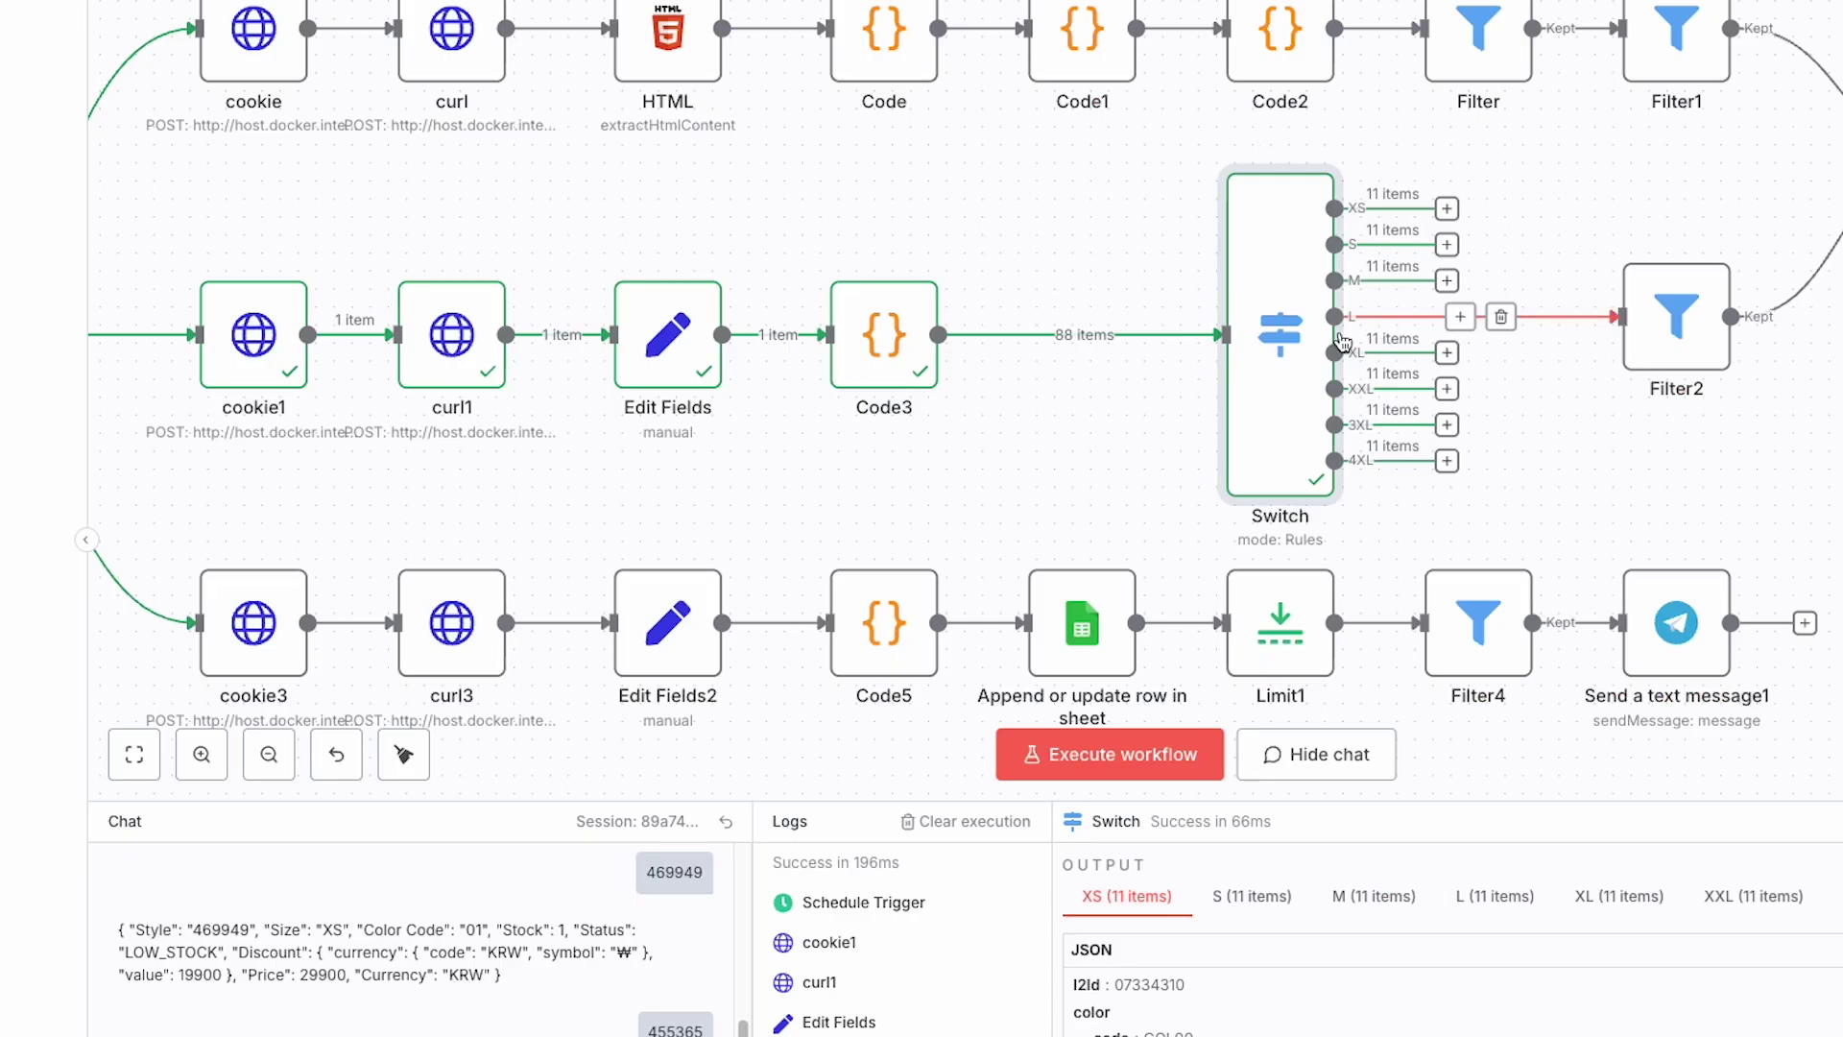
Check Filter2's color displayCode and stockStatus conditions against the 50 LIGHT GREEN color on the Uniqlo page.
double_click(1655, 317)
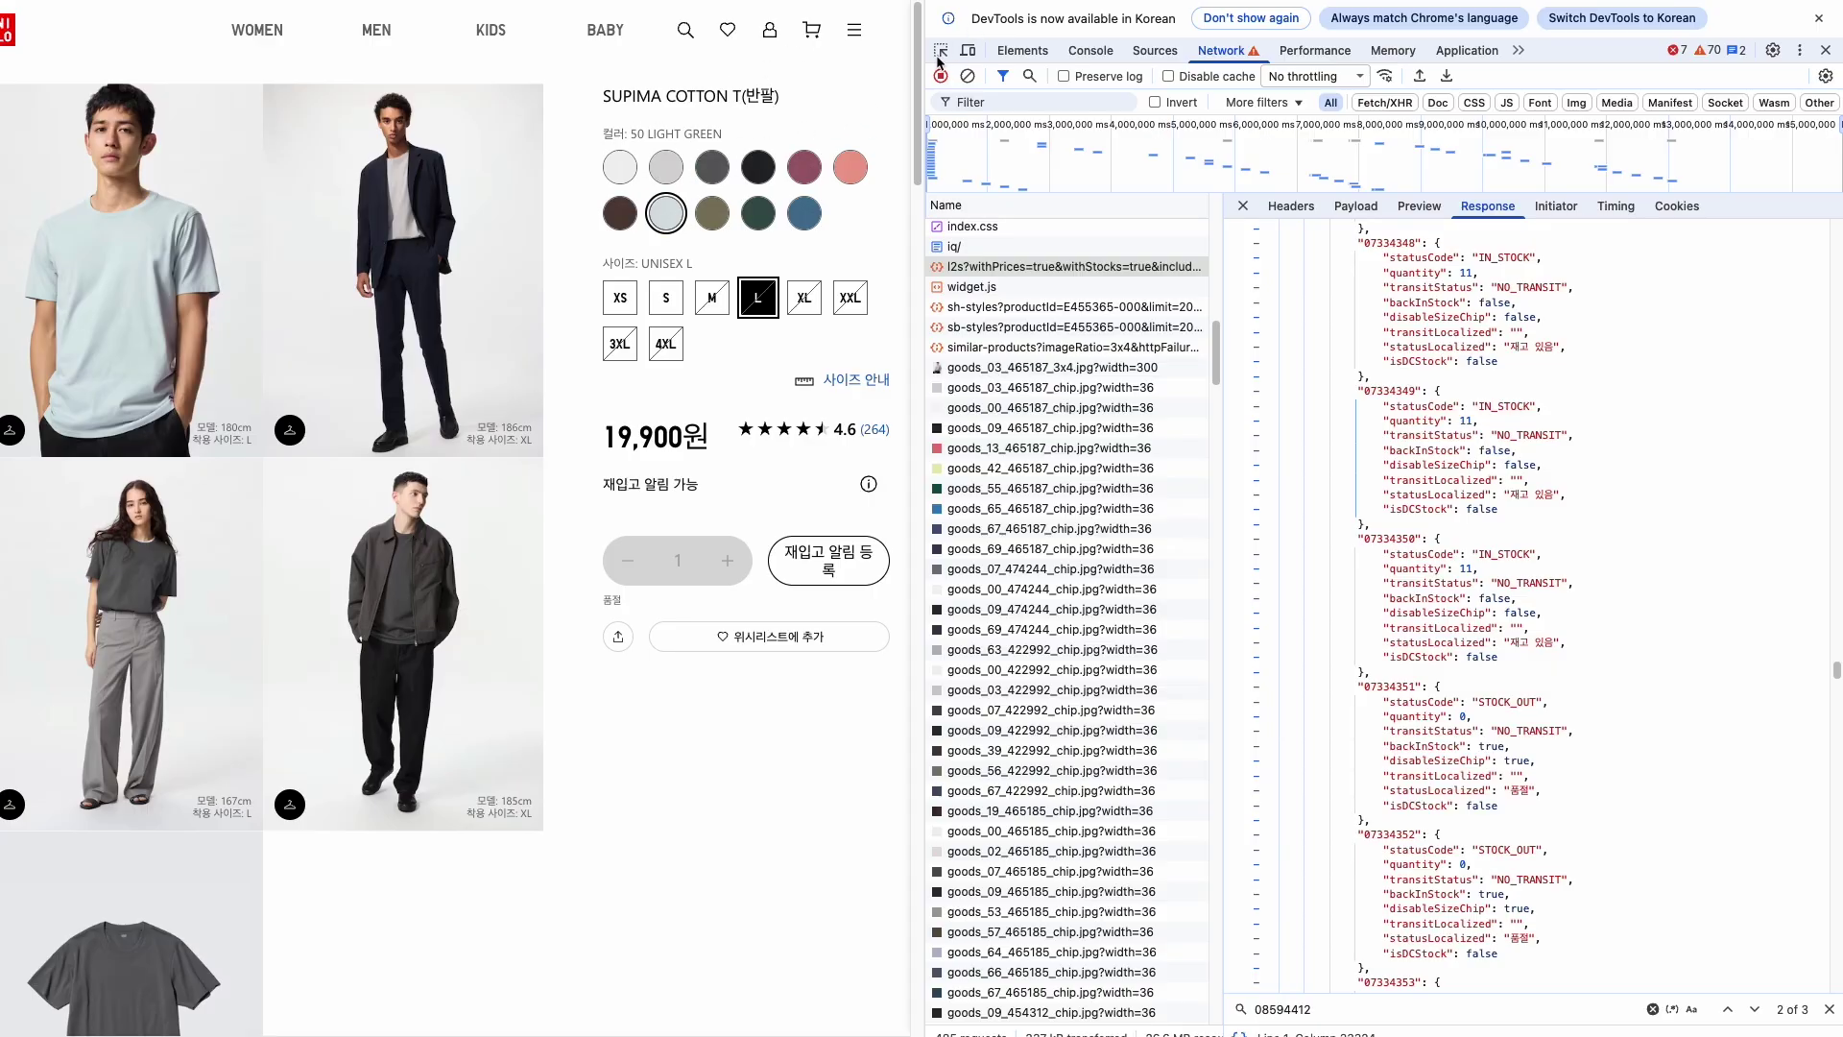
click(941, 58)
click(665, 213)
mouse_move(1245, 330)
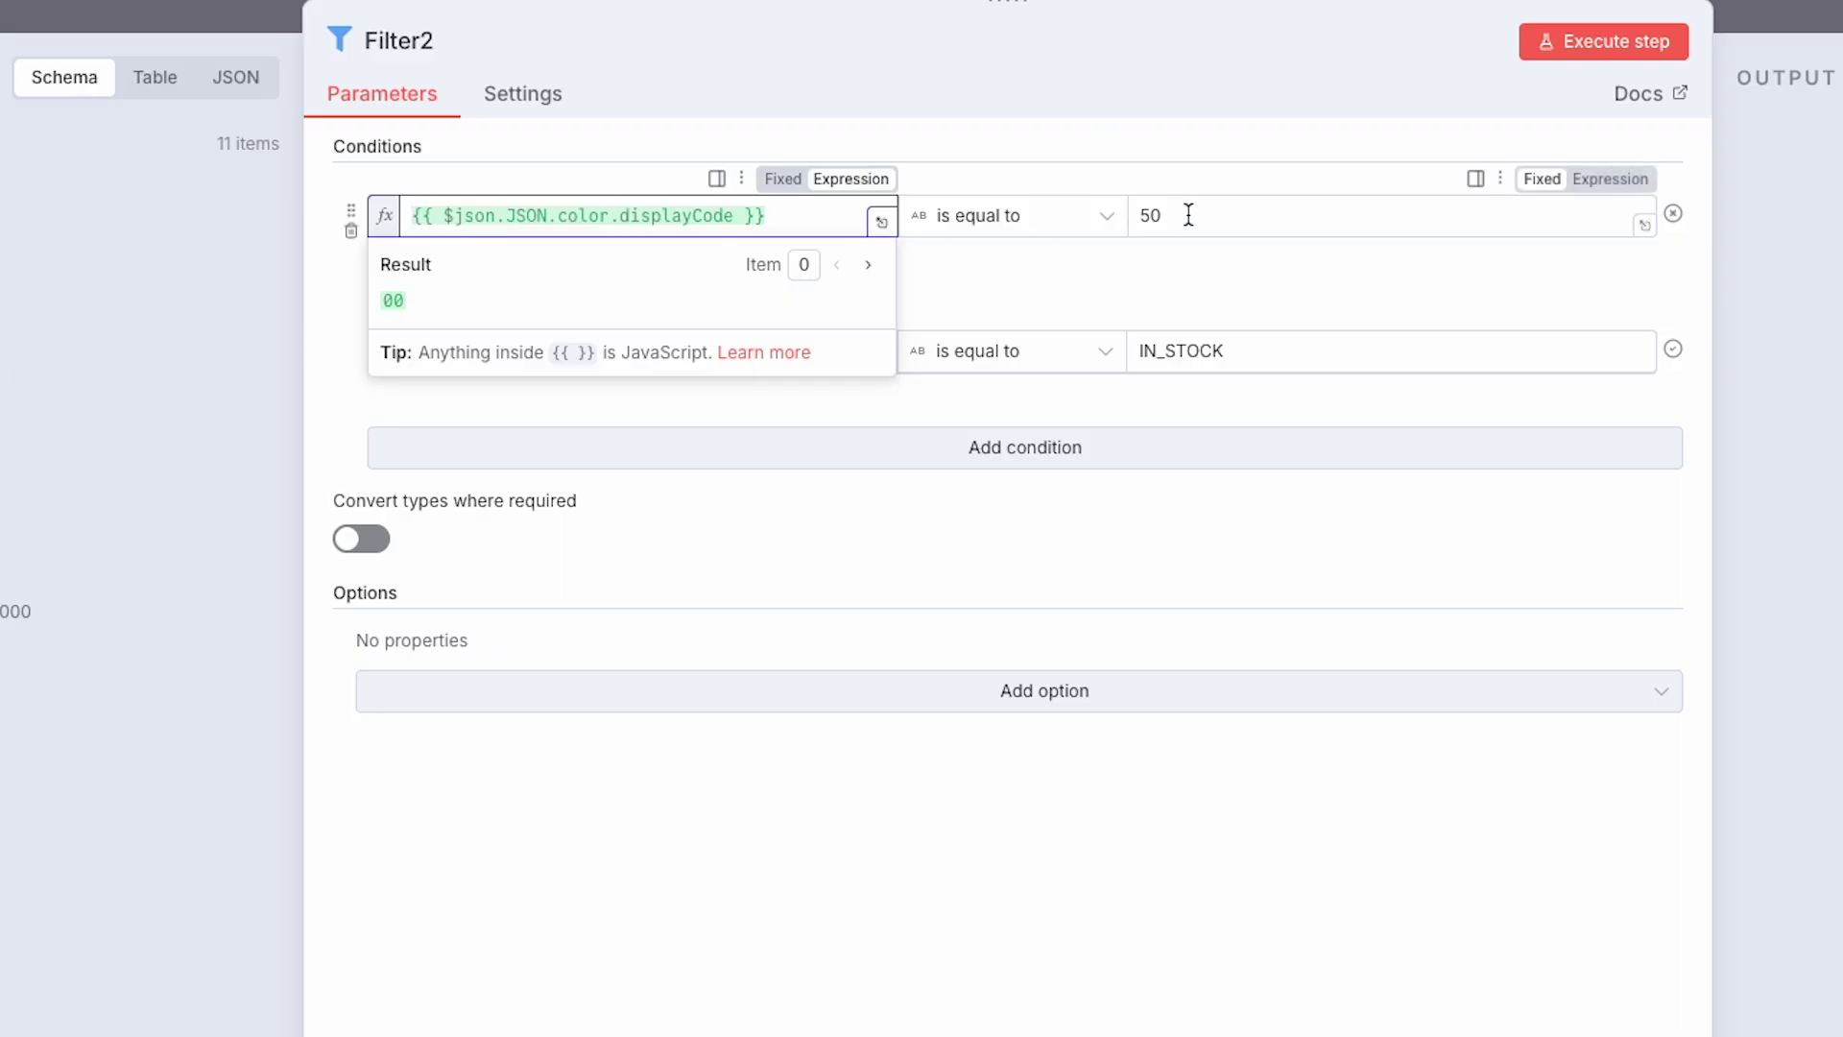
click(1188, 213)
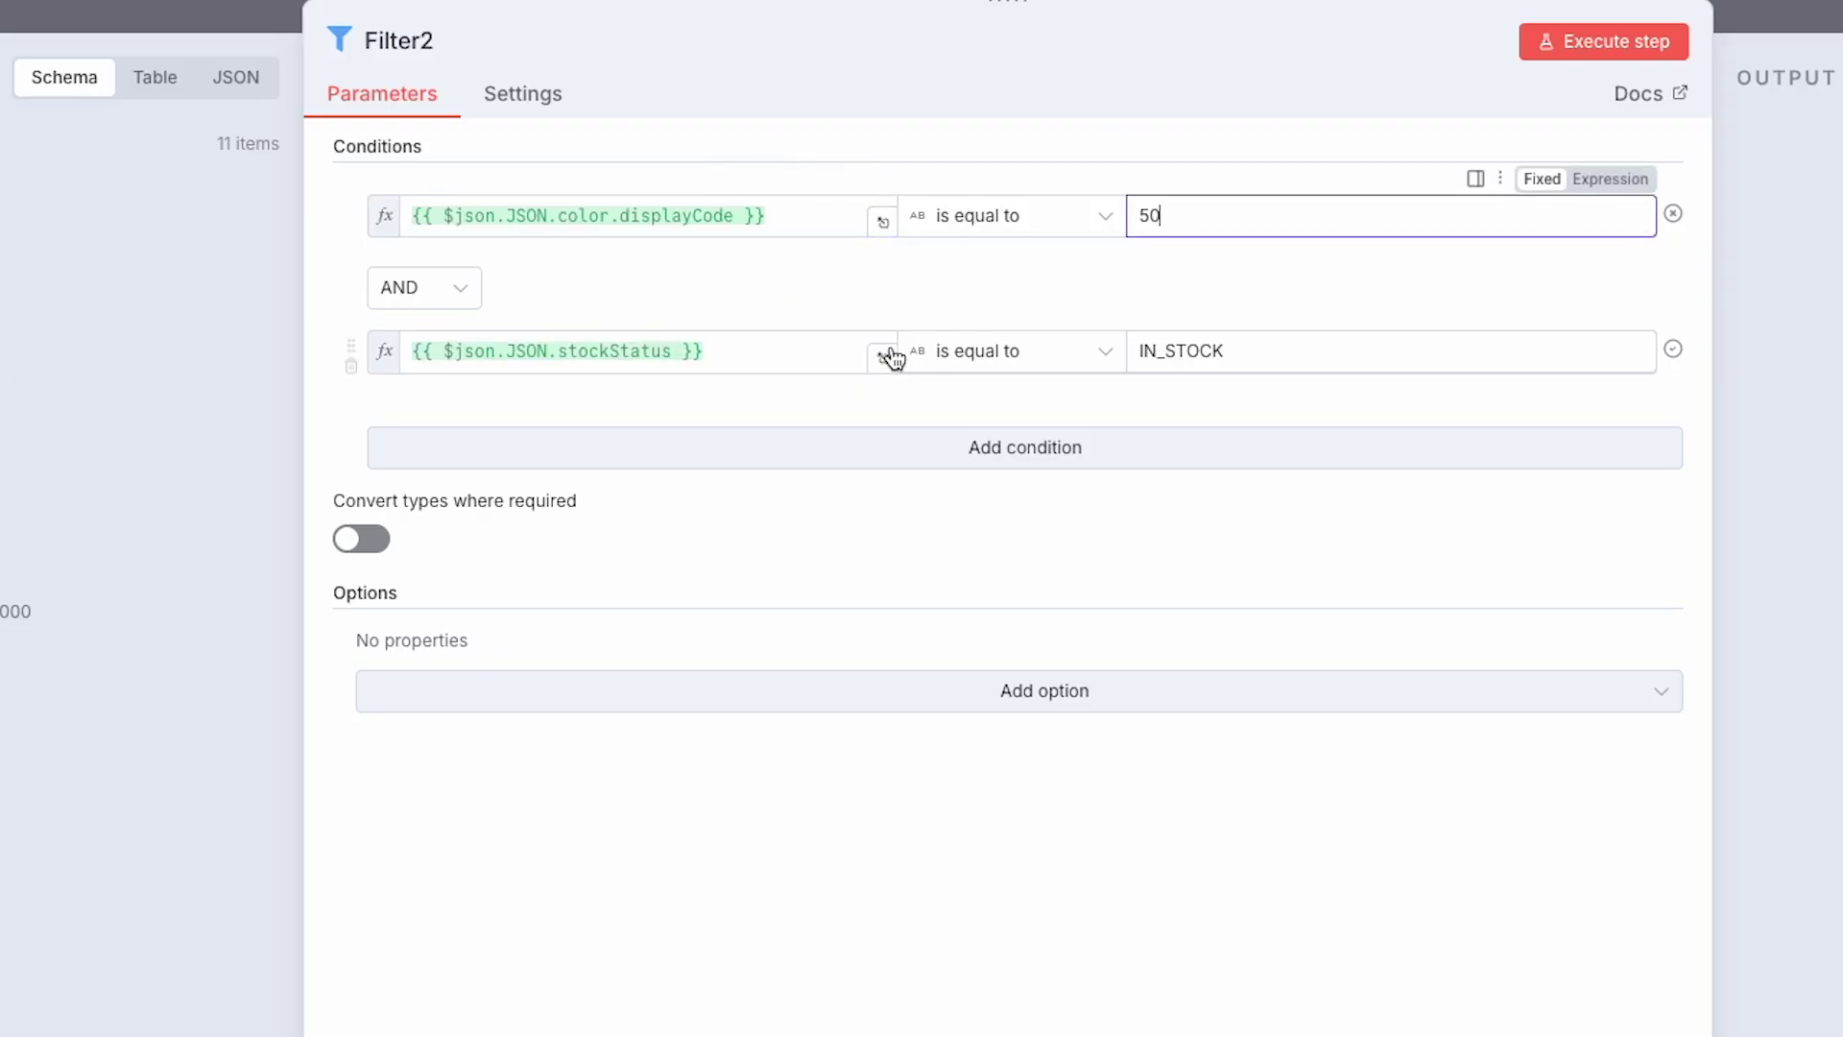
click(888, 355)
click(1270, 347)
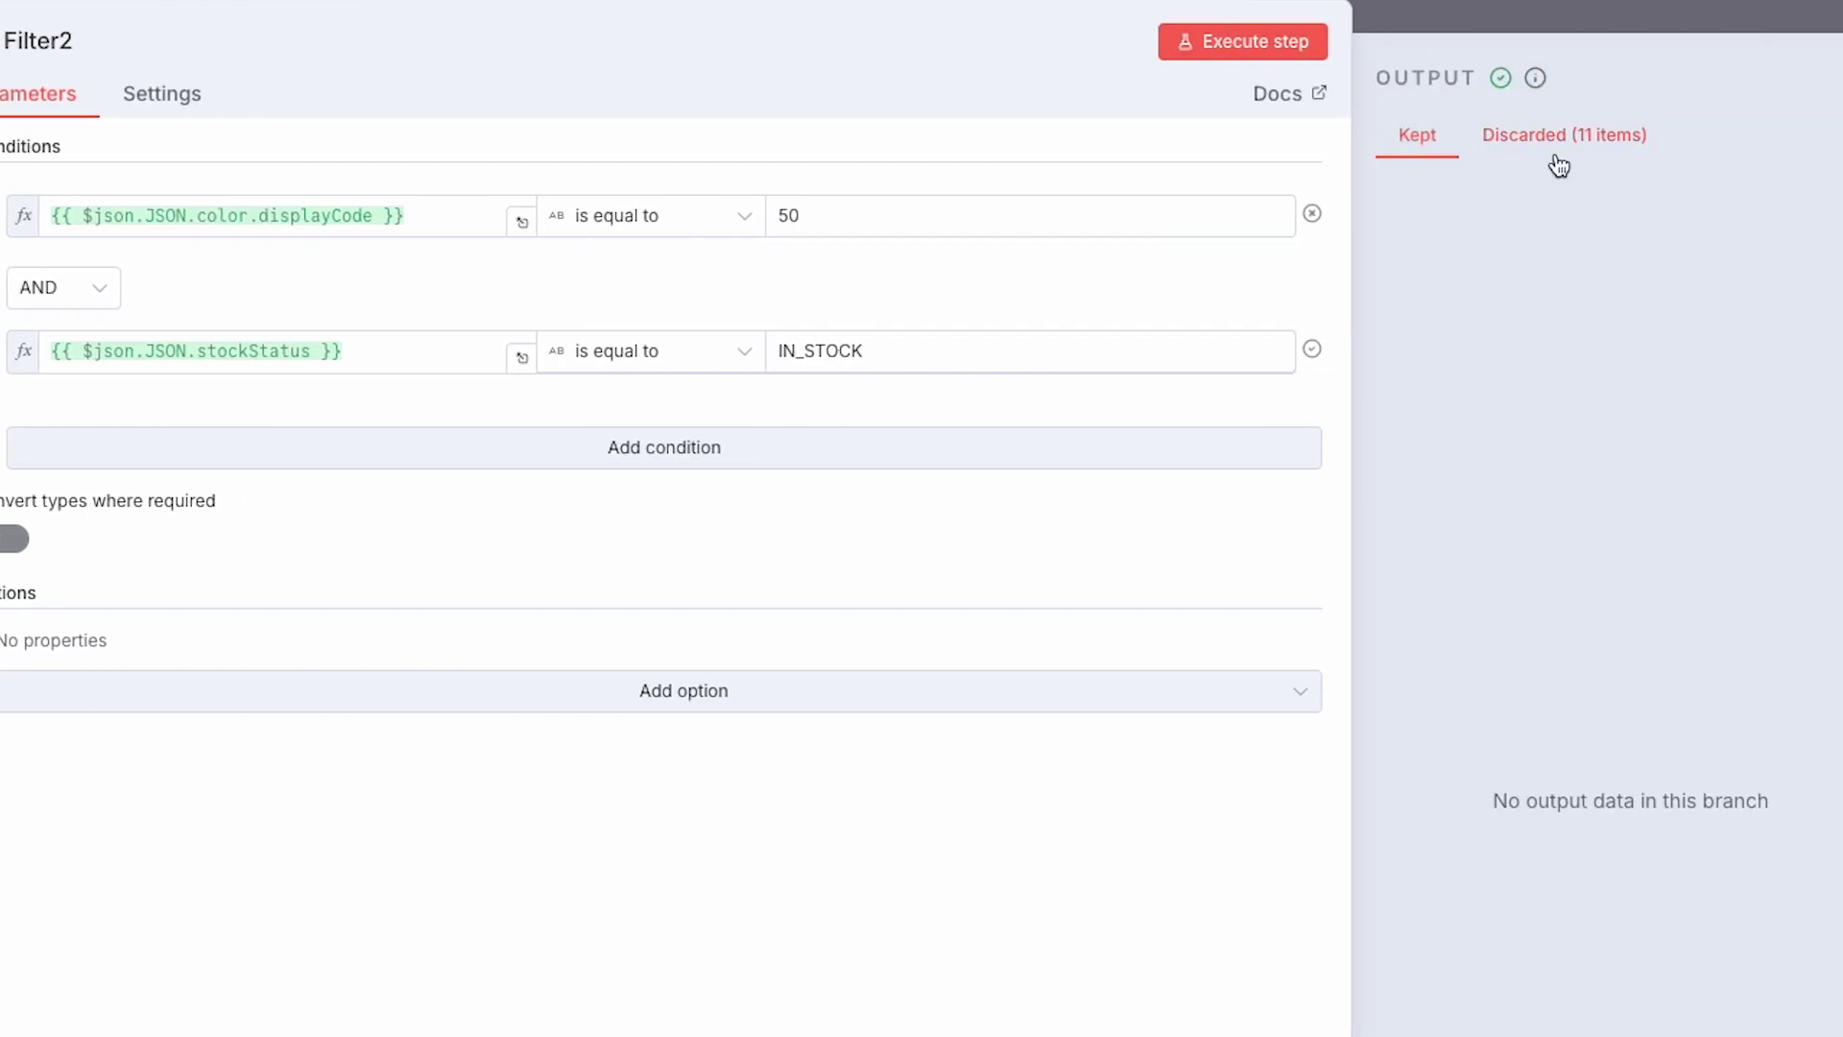
Examine the discarded items in Filter2's output, reading the stock details of the size L entry for color 50.
click(1554, 153)
drag(1561, 782, 1448, 746)
click(1615, 786)
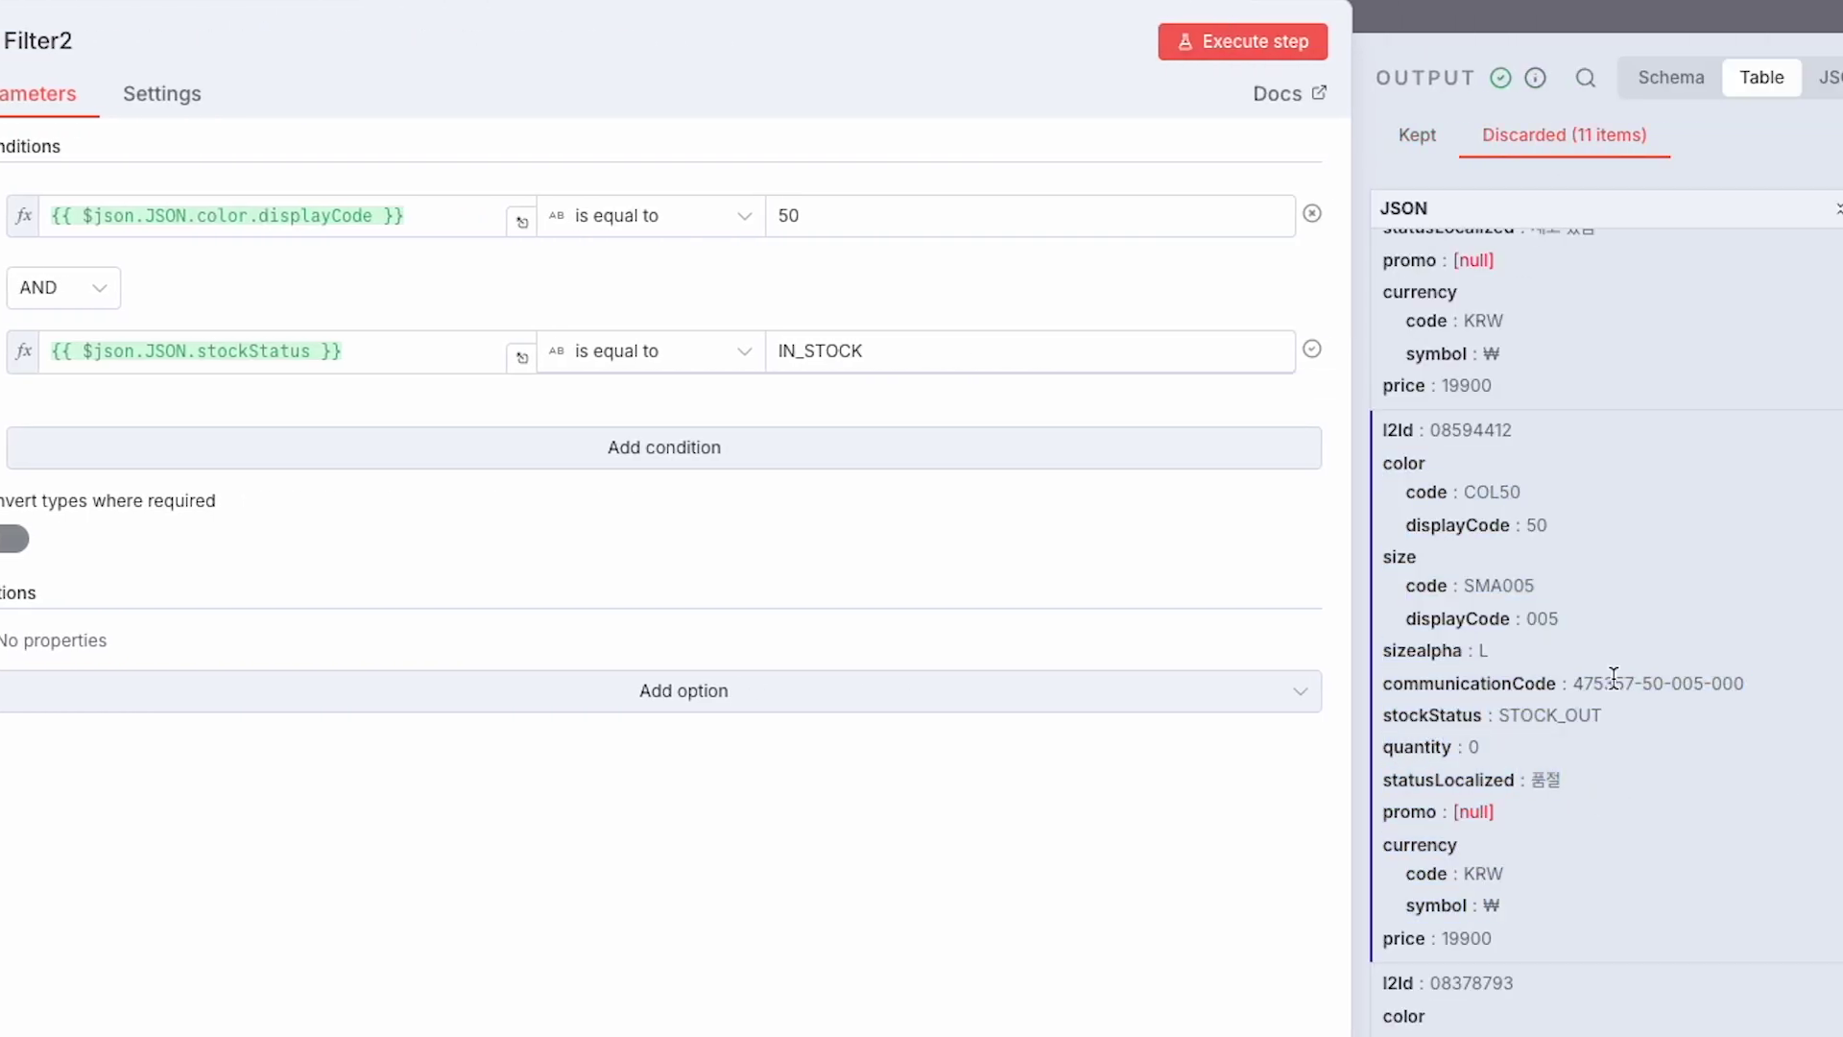
key(Escape)
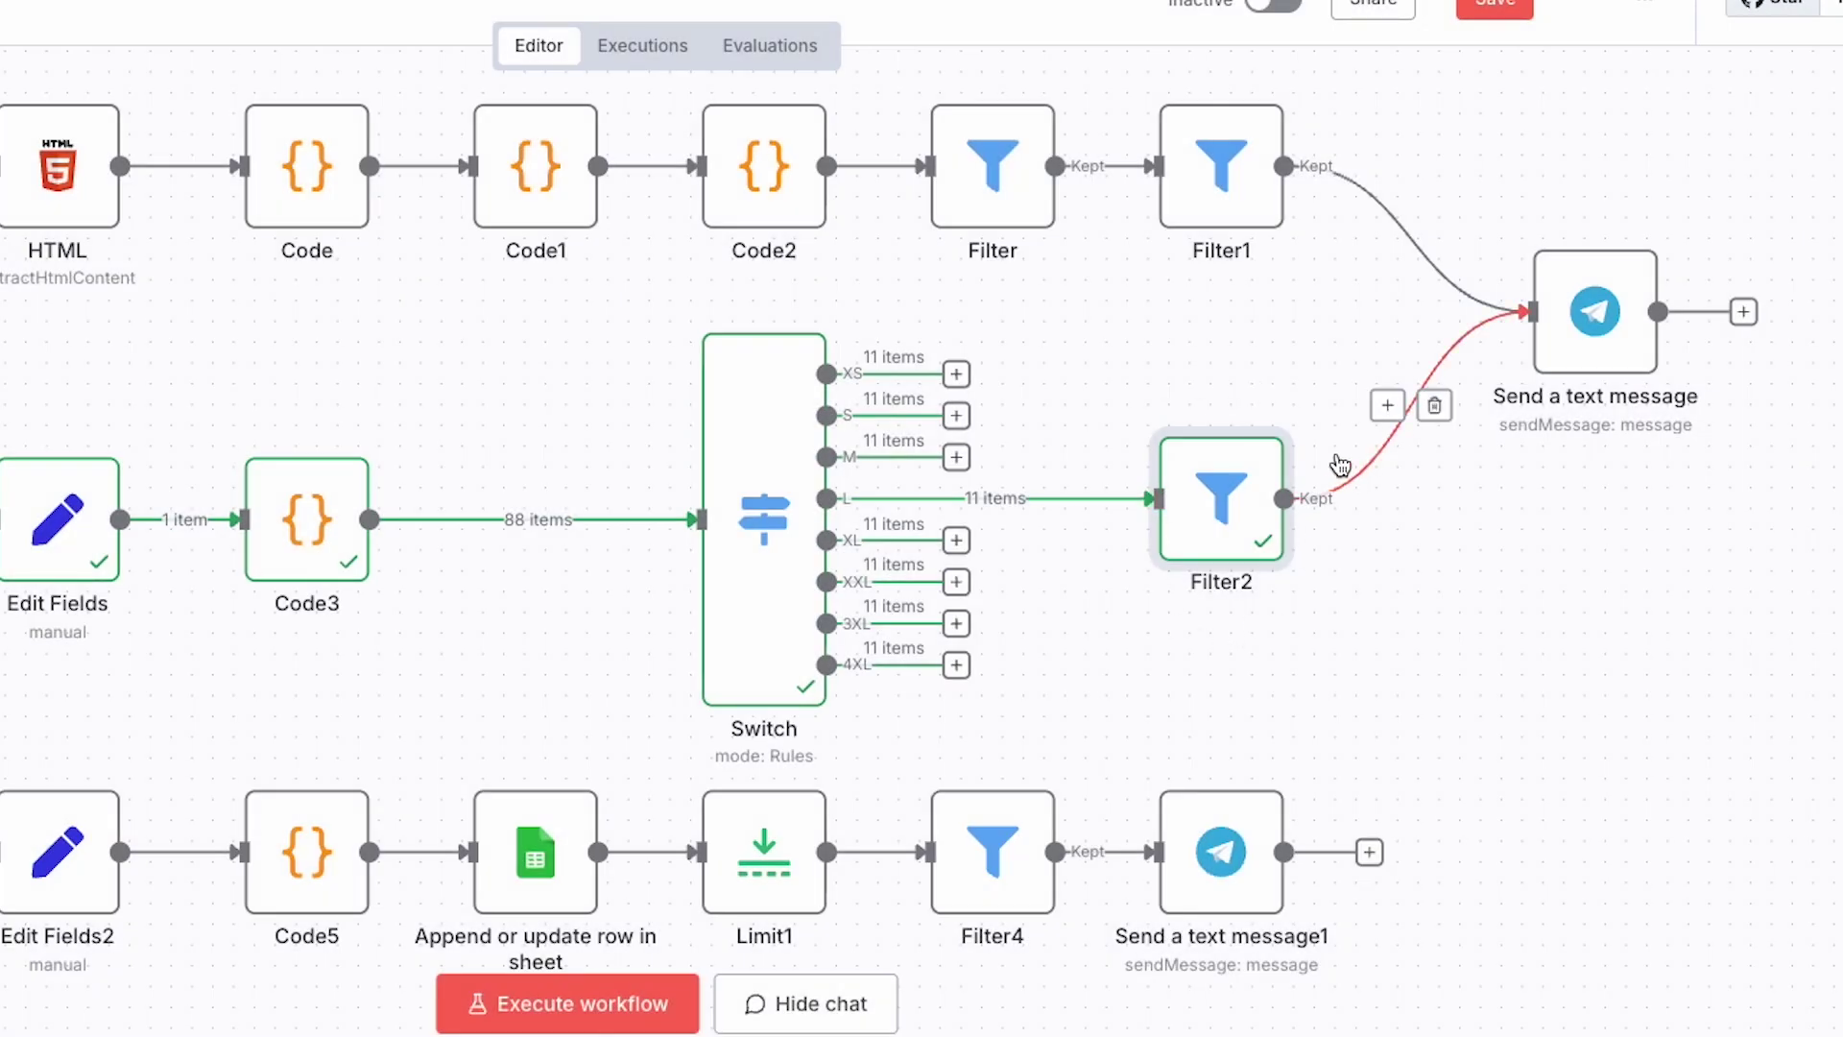
Set the color displayCode comparison value in Filter2 to 00 and save the workflow.
double_click(1200, 510)
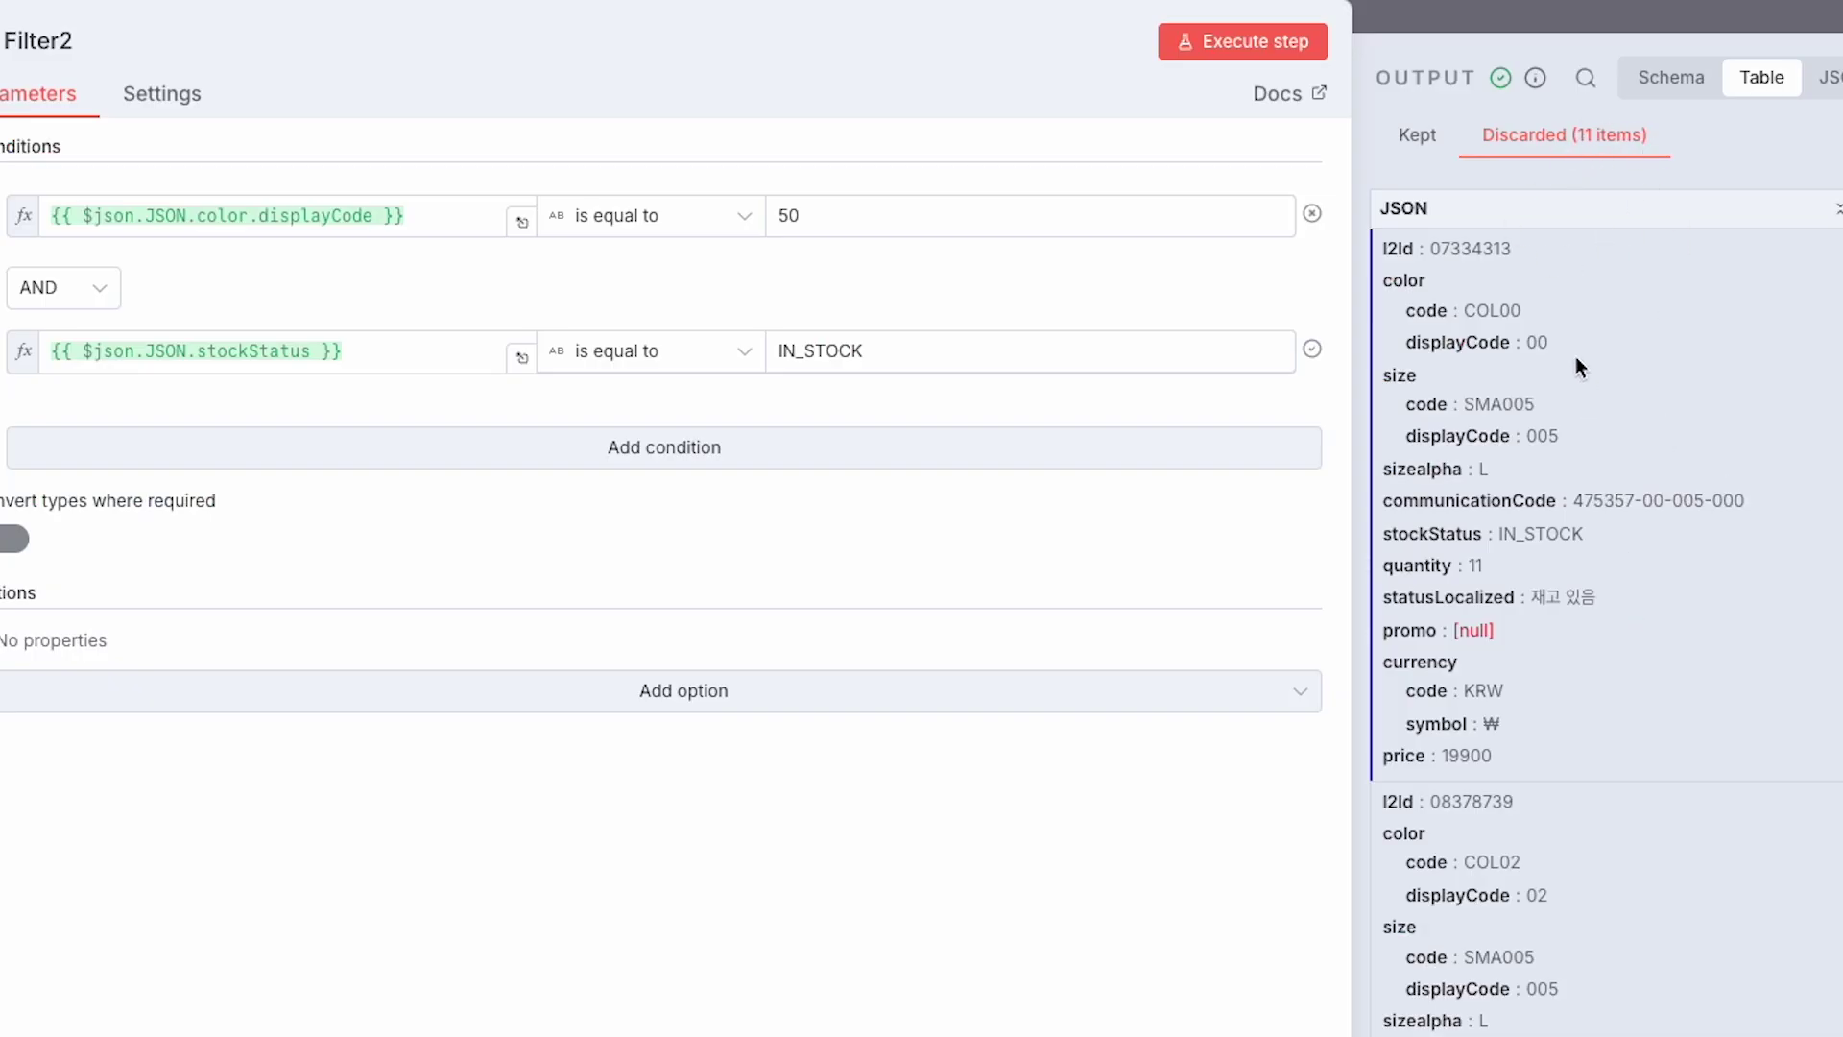
drag(885, 215, 614, 240)
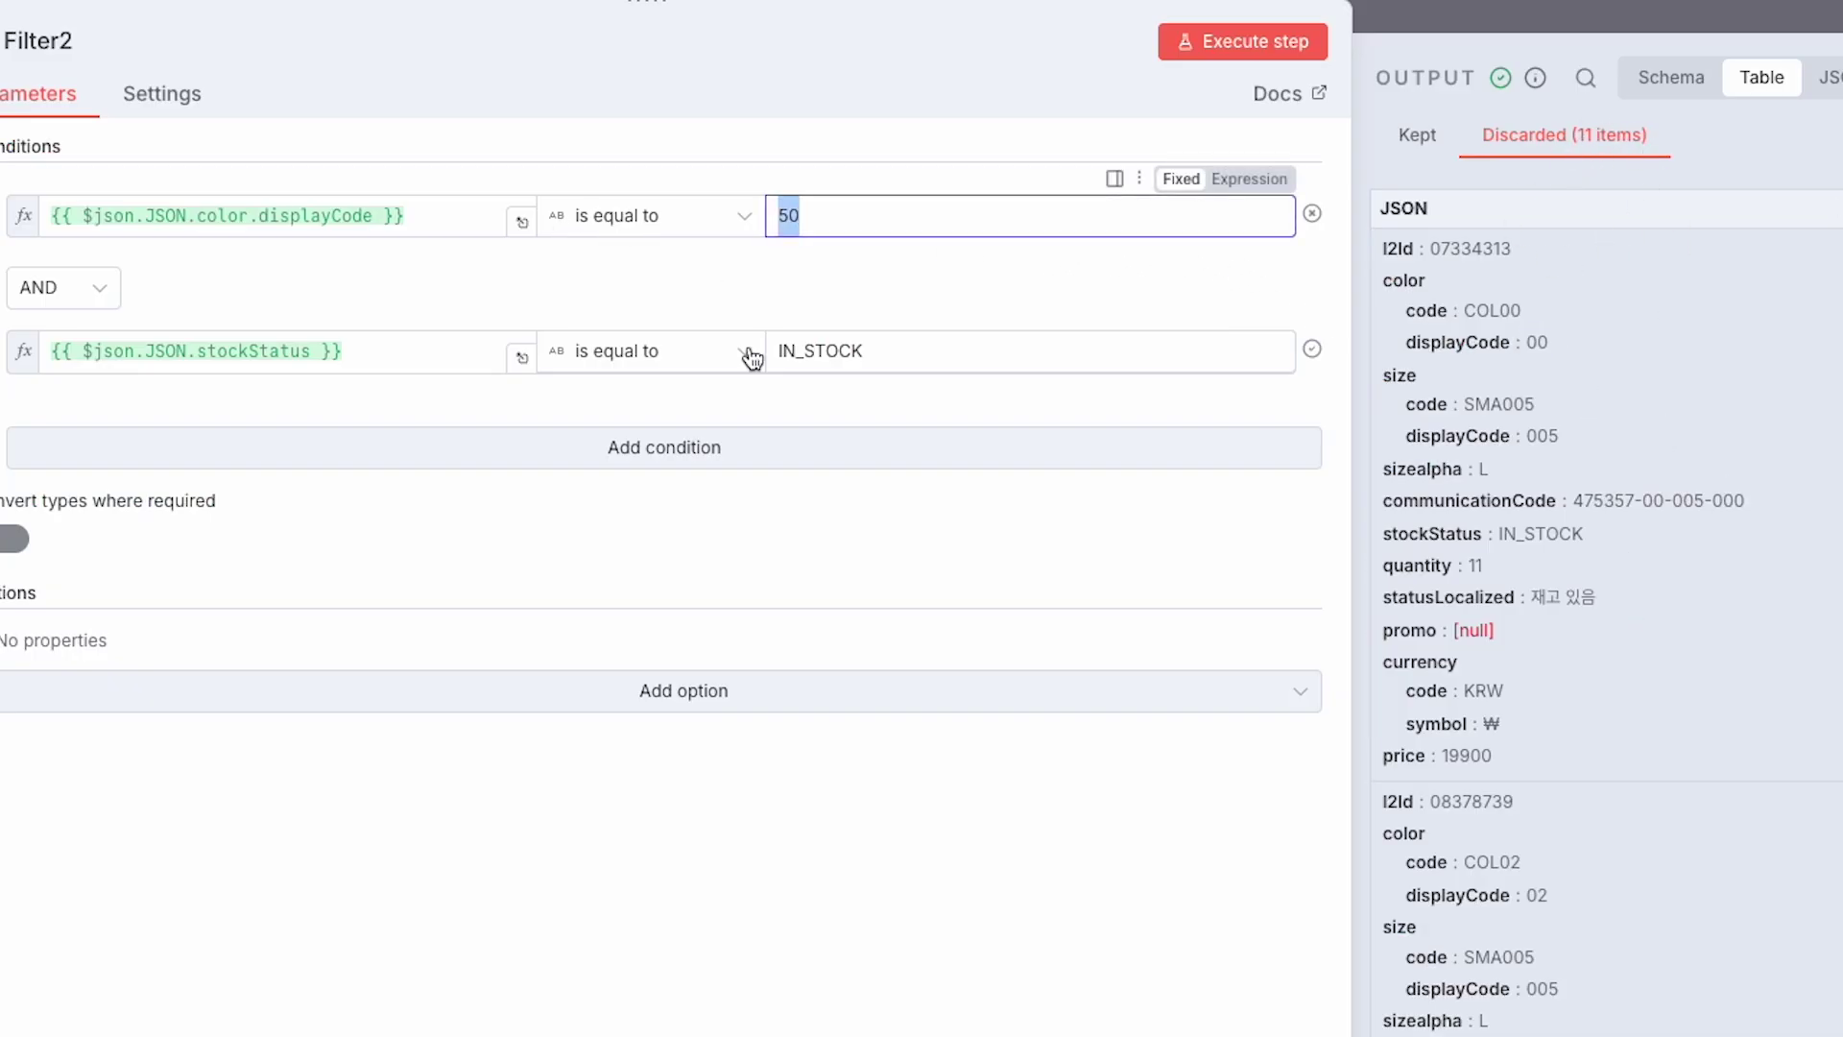
text(00)
click(1256, 62)
key(Escape)
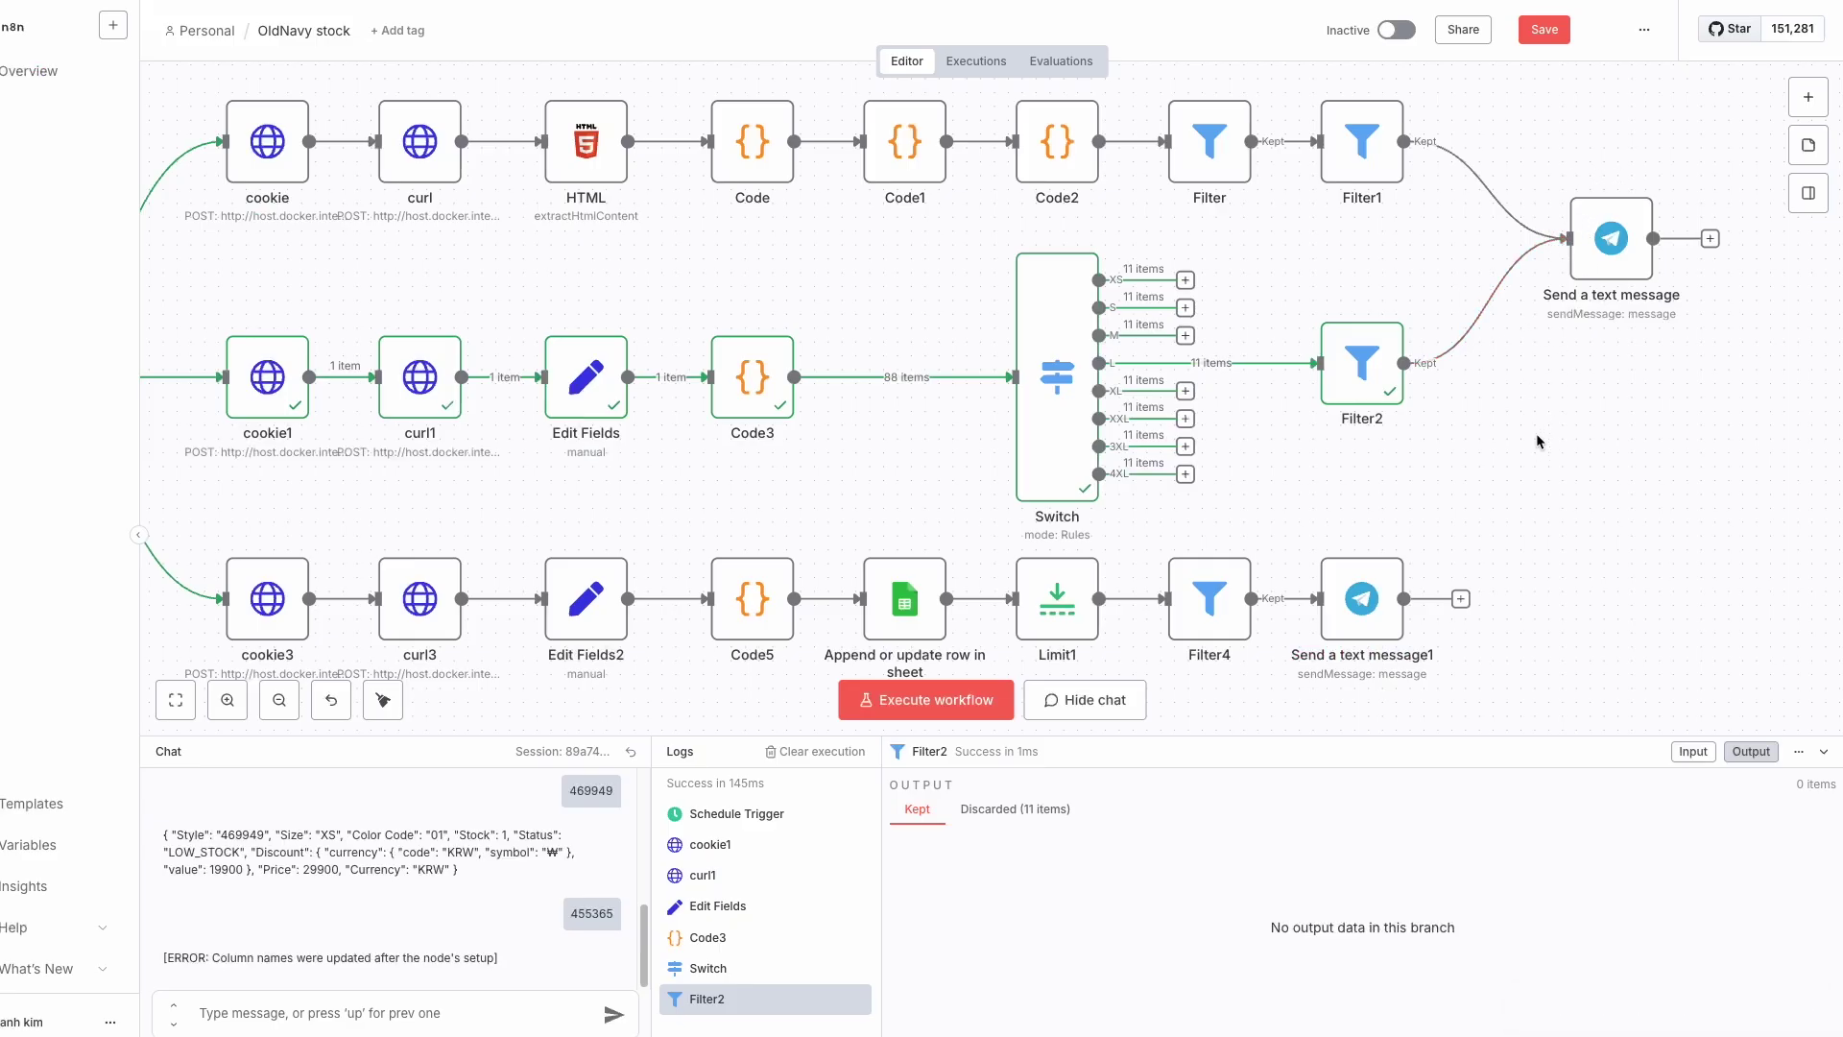
key(ctrl+s)
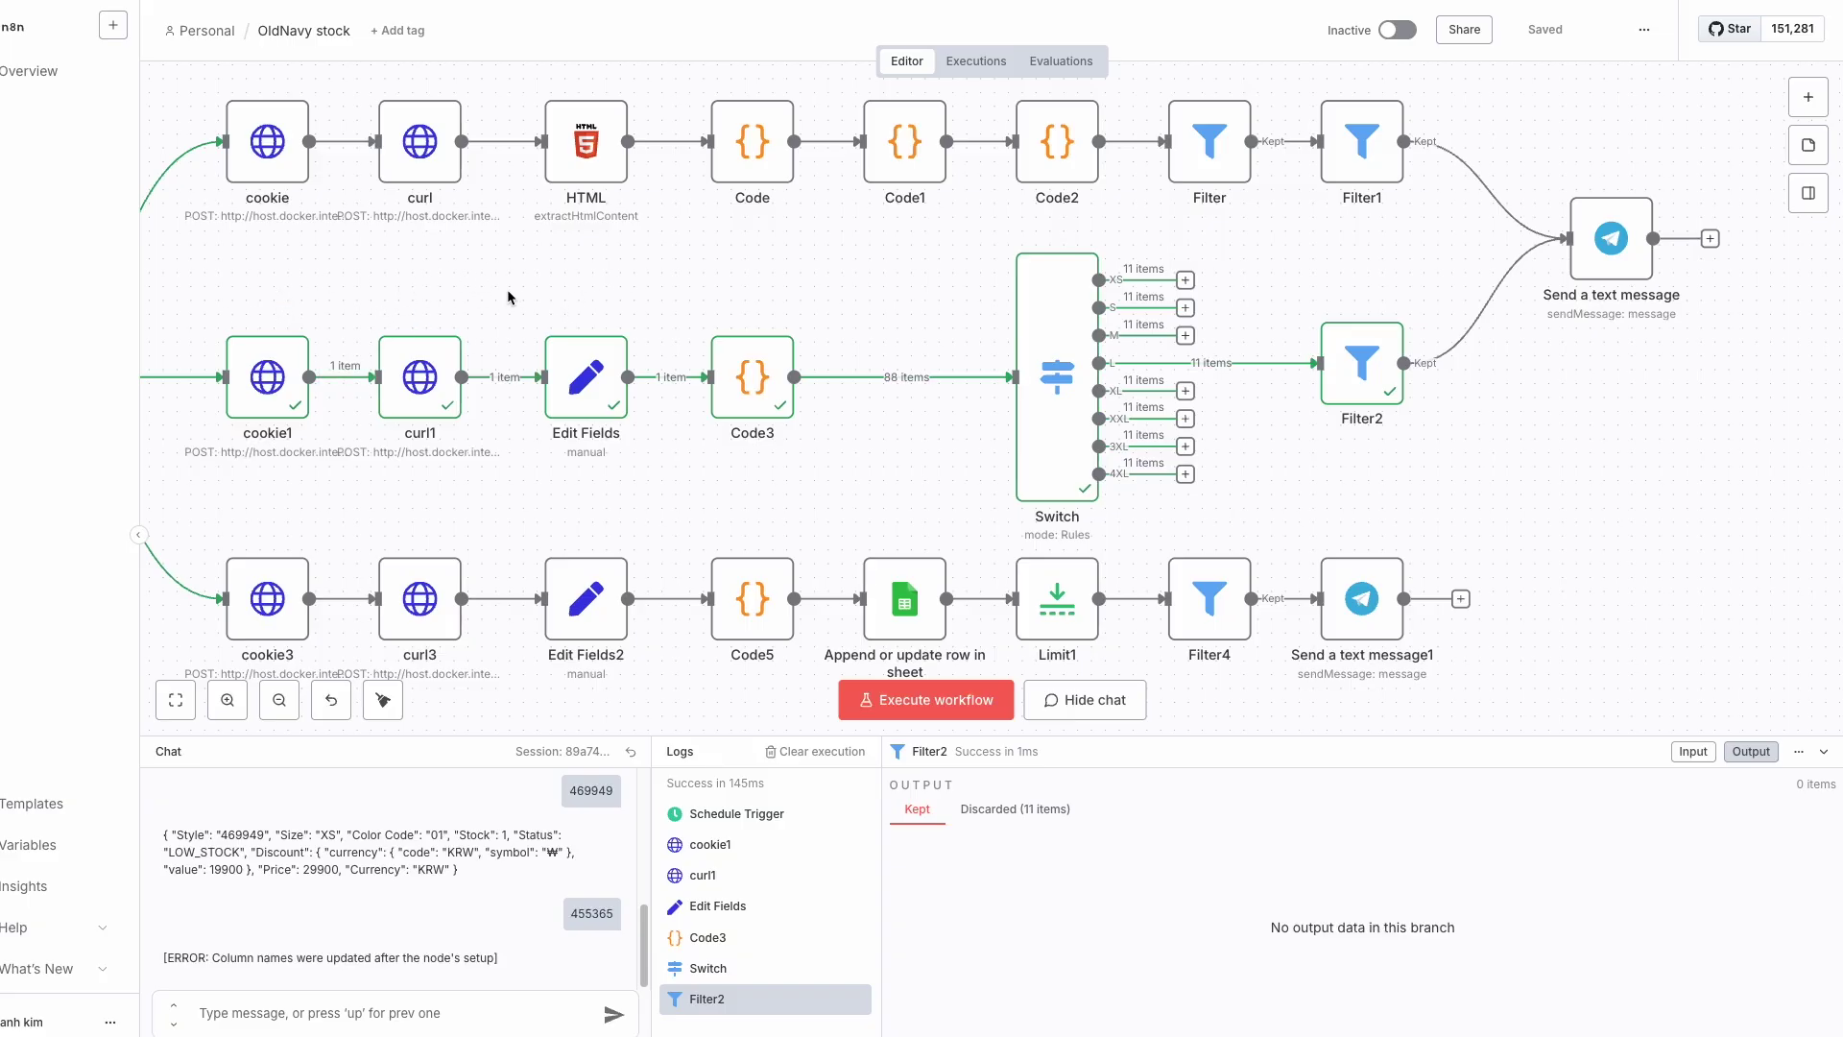
double_click(269, 146)
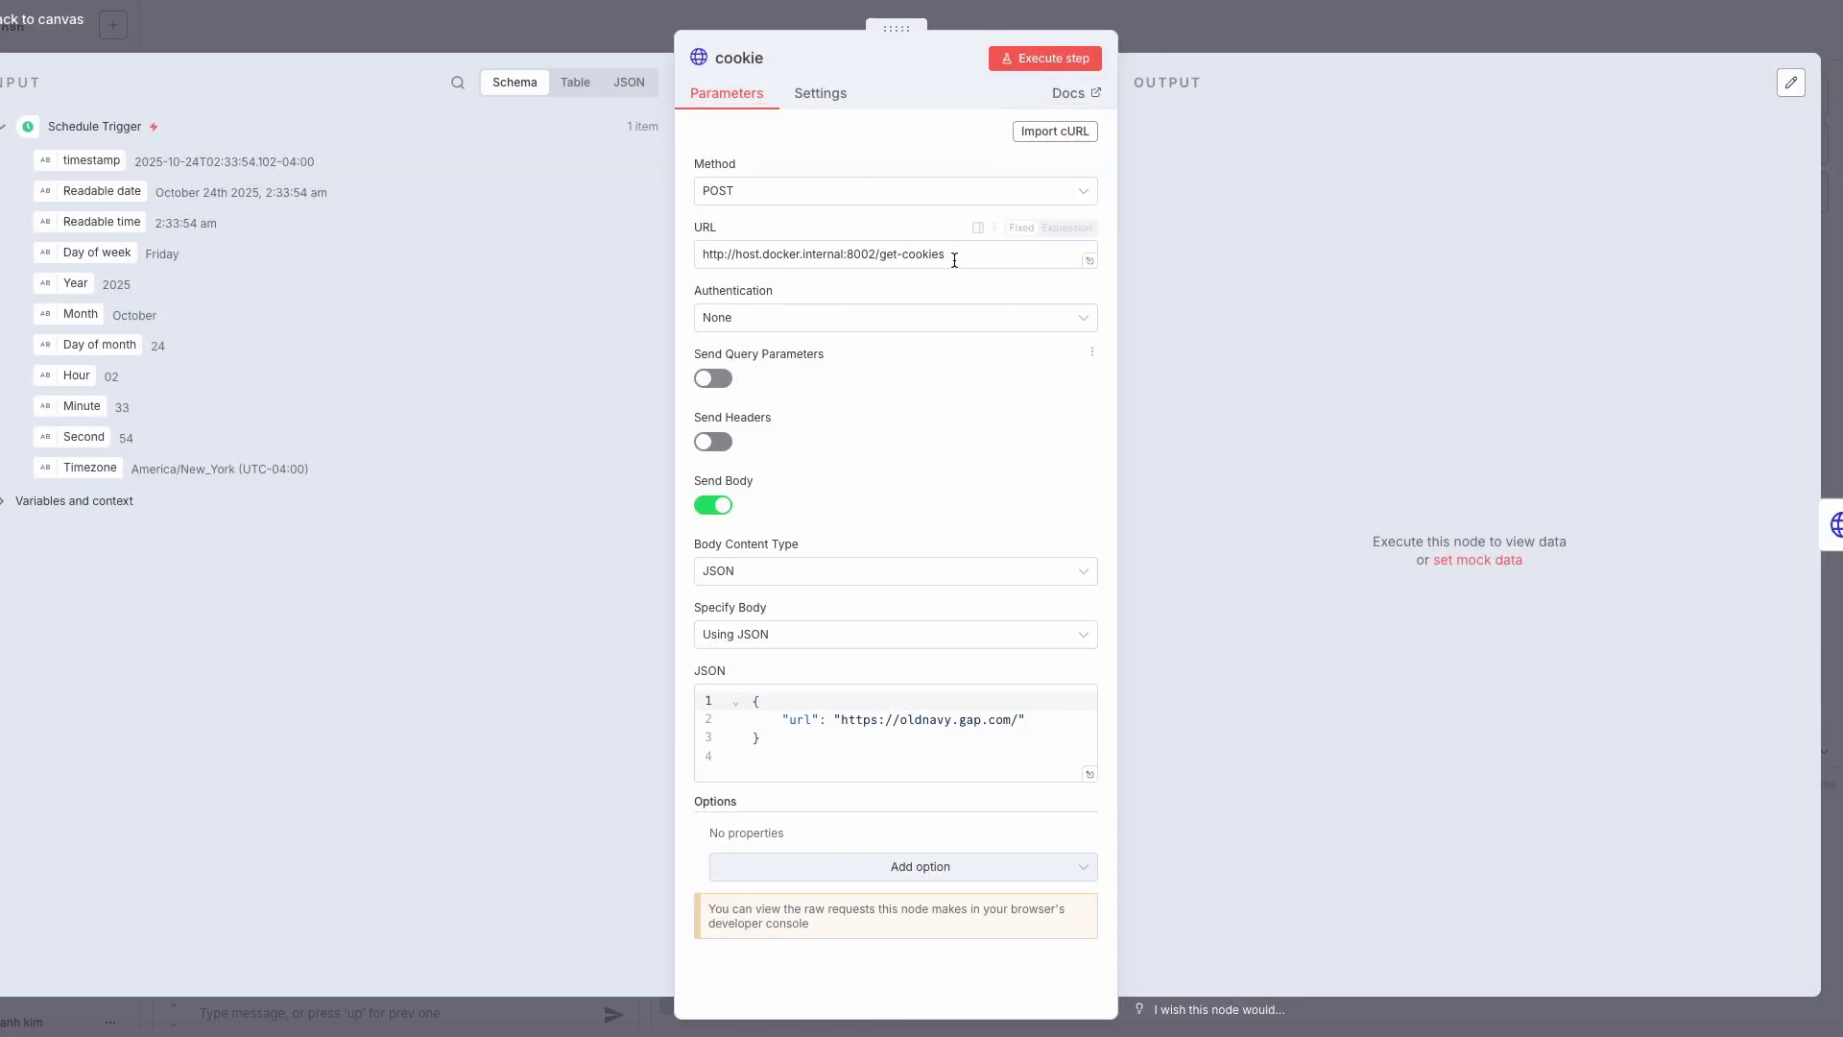
click(1246, 44)
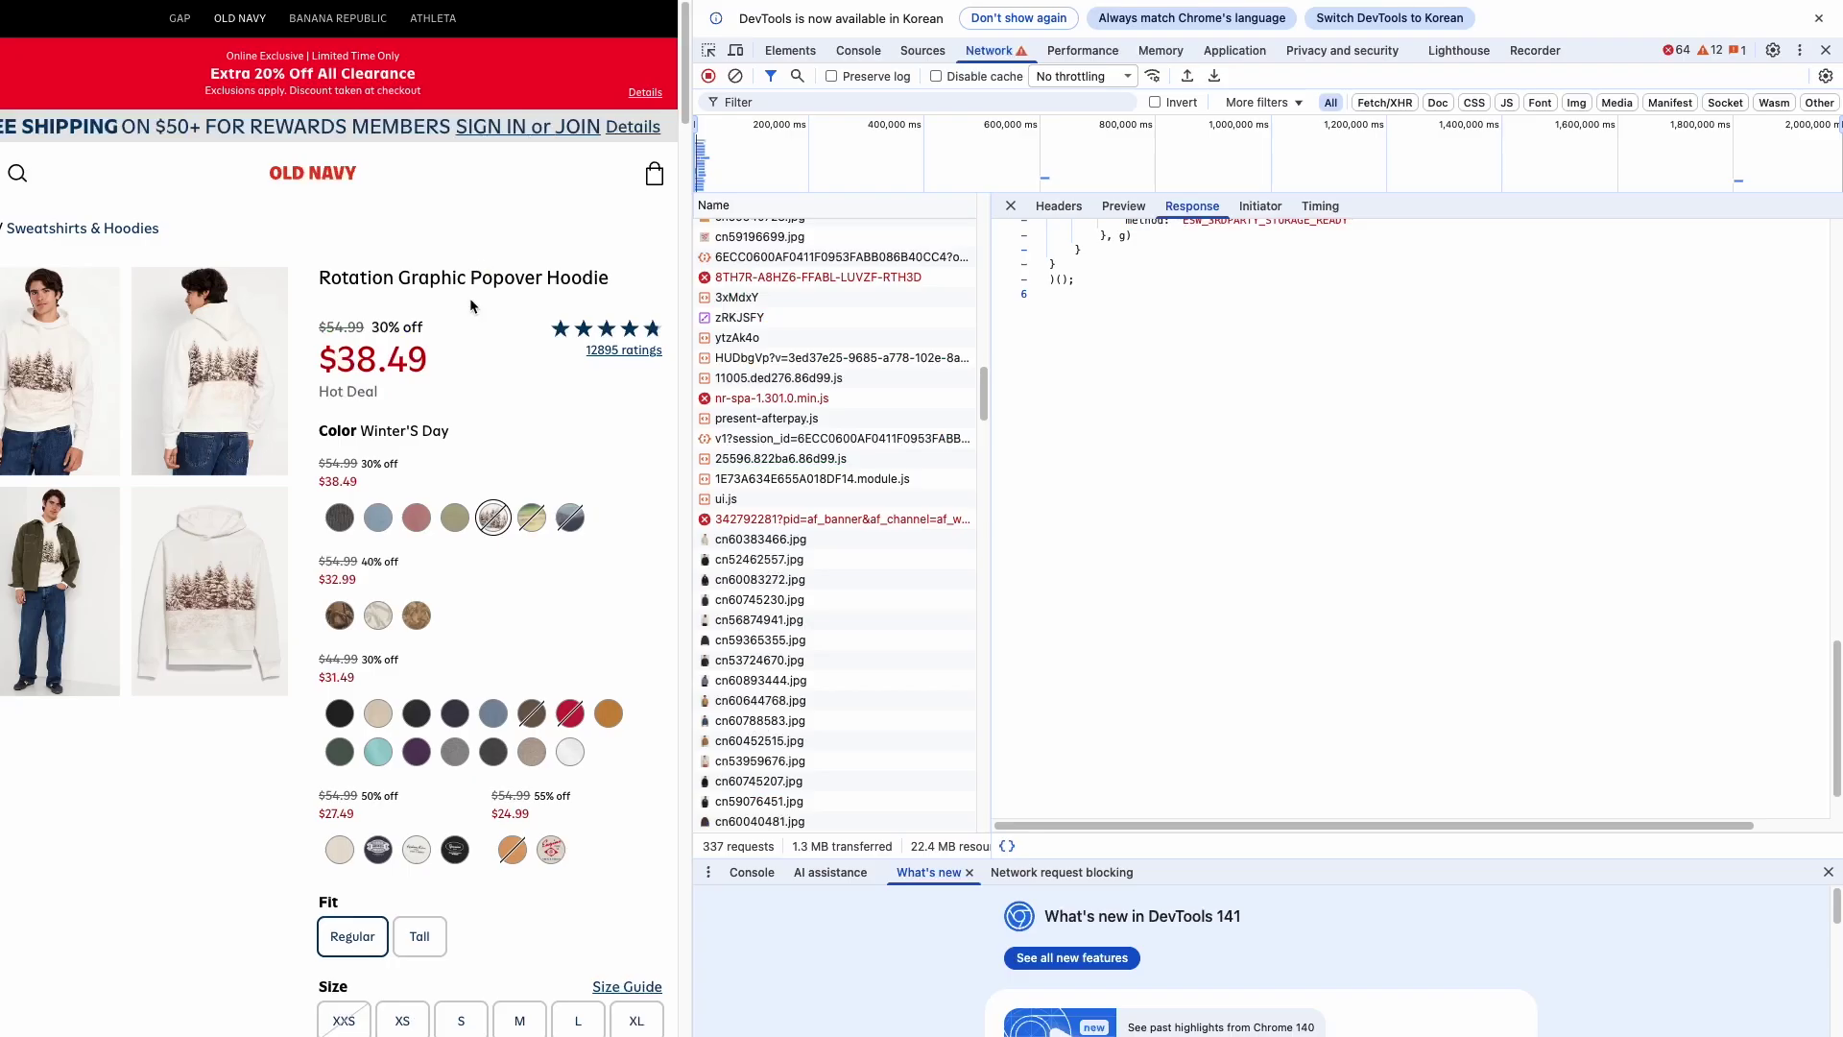
On the Old Navy page, examine the Rotation Graphic Popover Hoodie's color and size options and the product.do request's response.
scroll(408, 215, down, 3)
scroll(490, 341, up, 3)
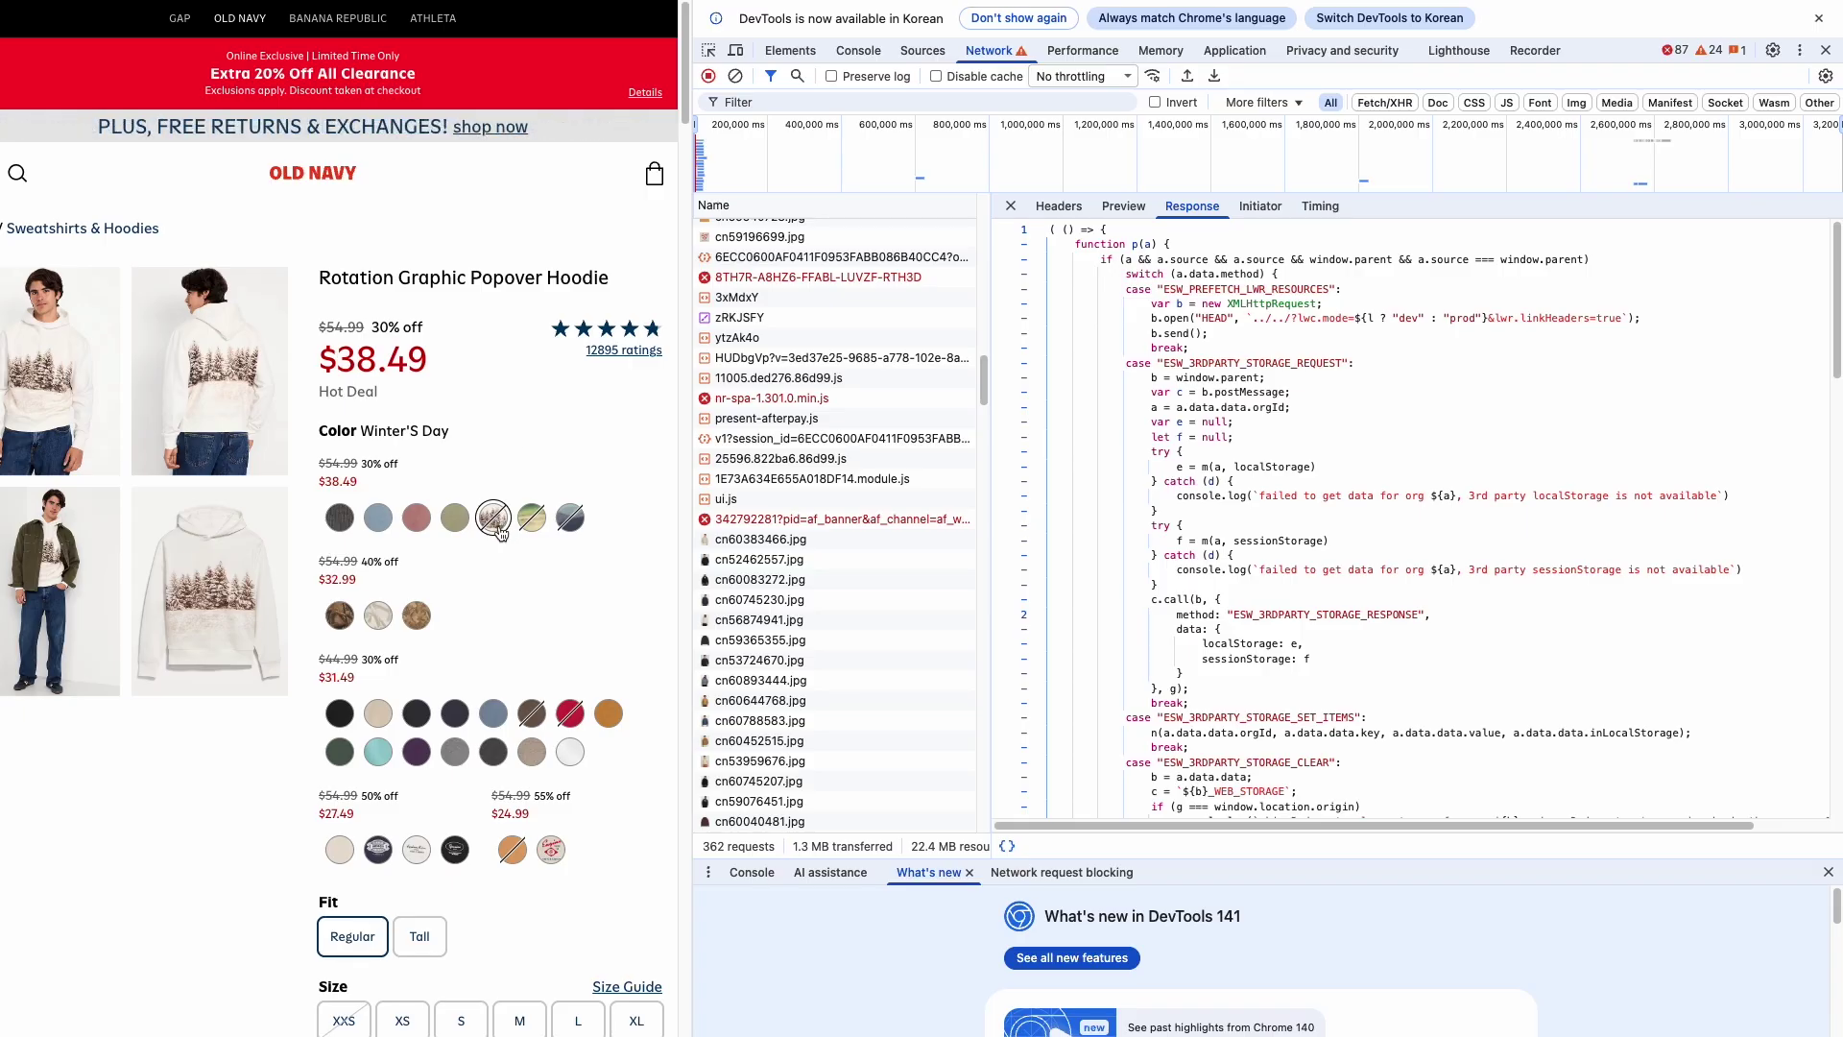
scroll(494, 782, down, 1)
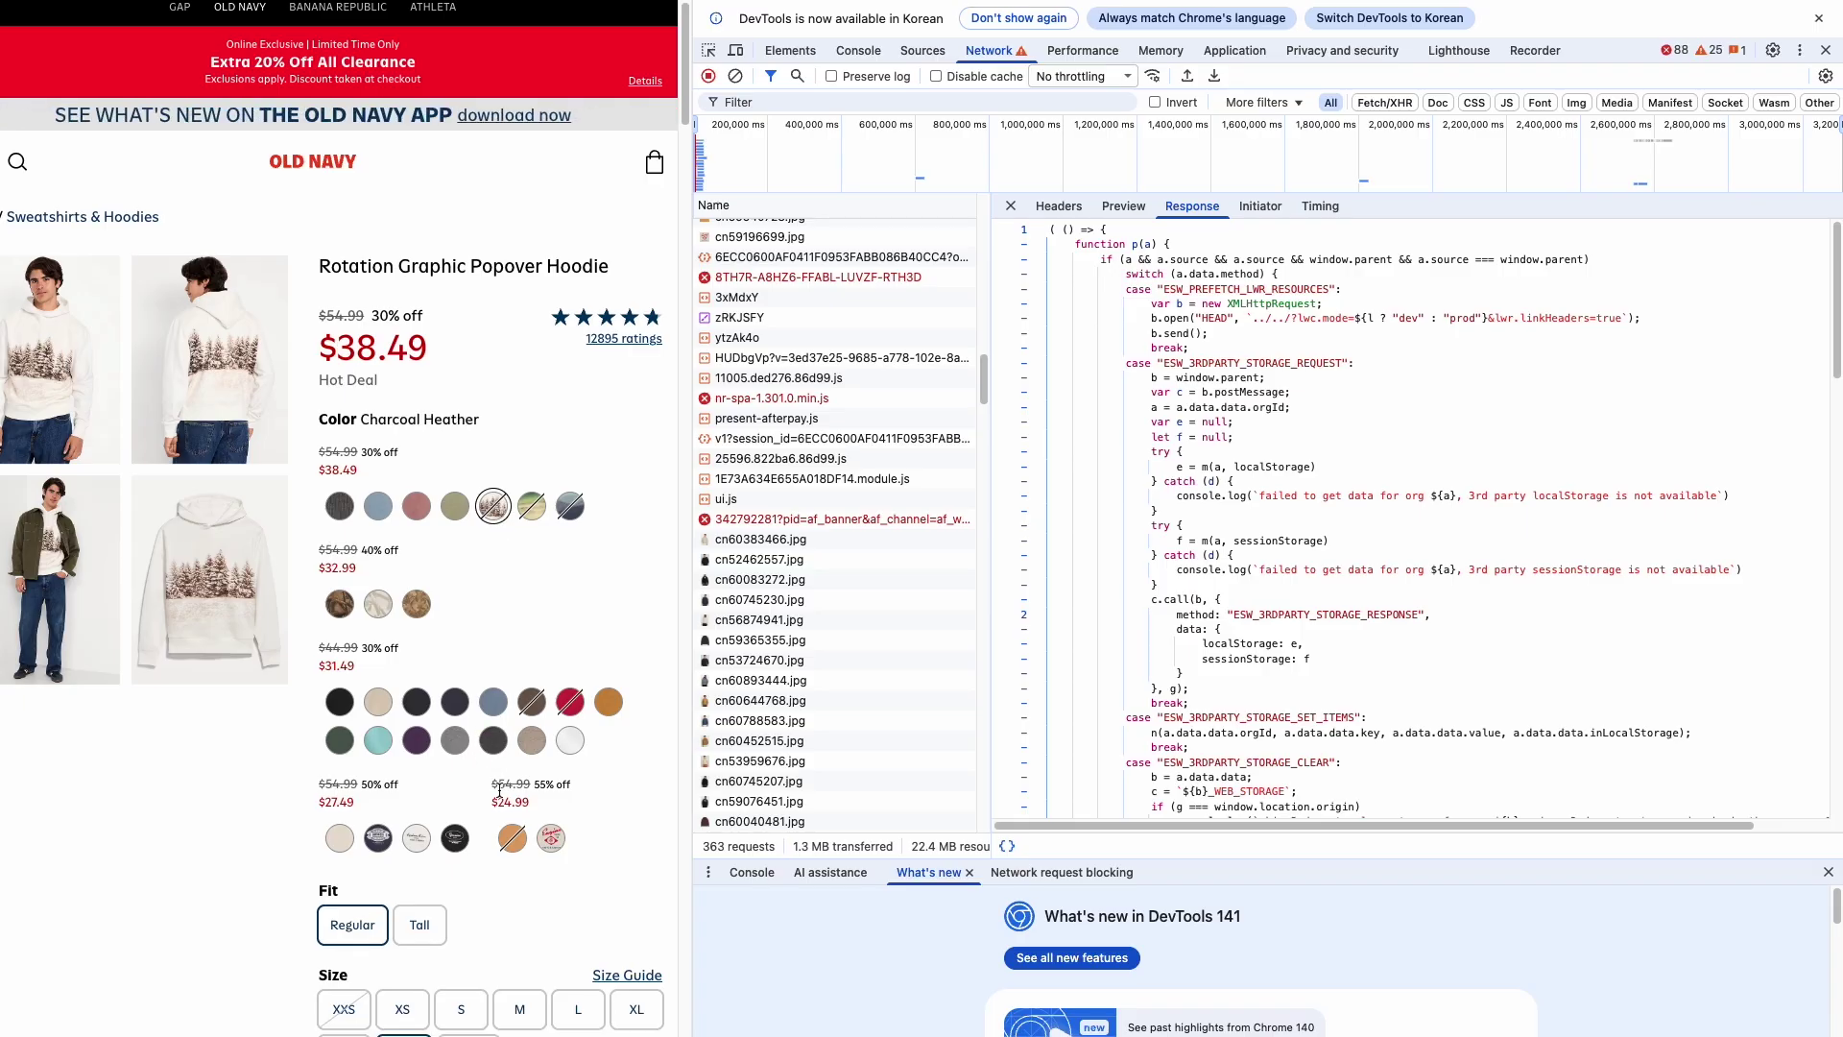
scroll(493, 876, down, 3)
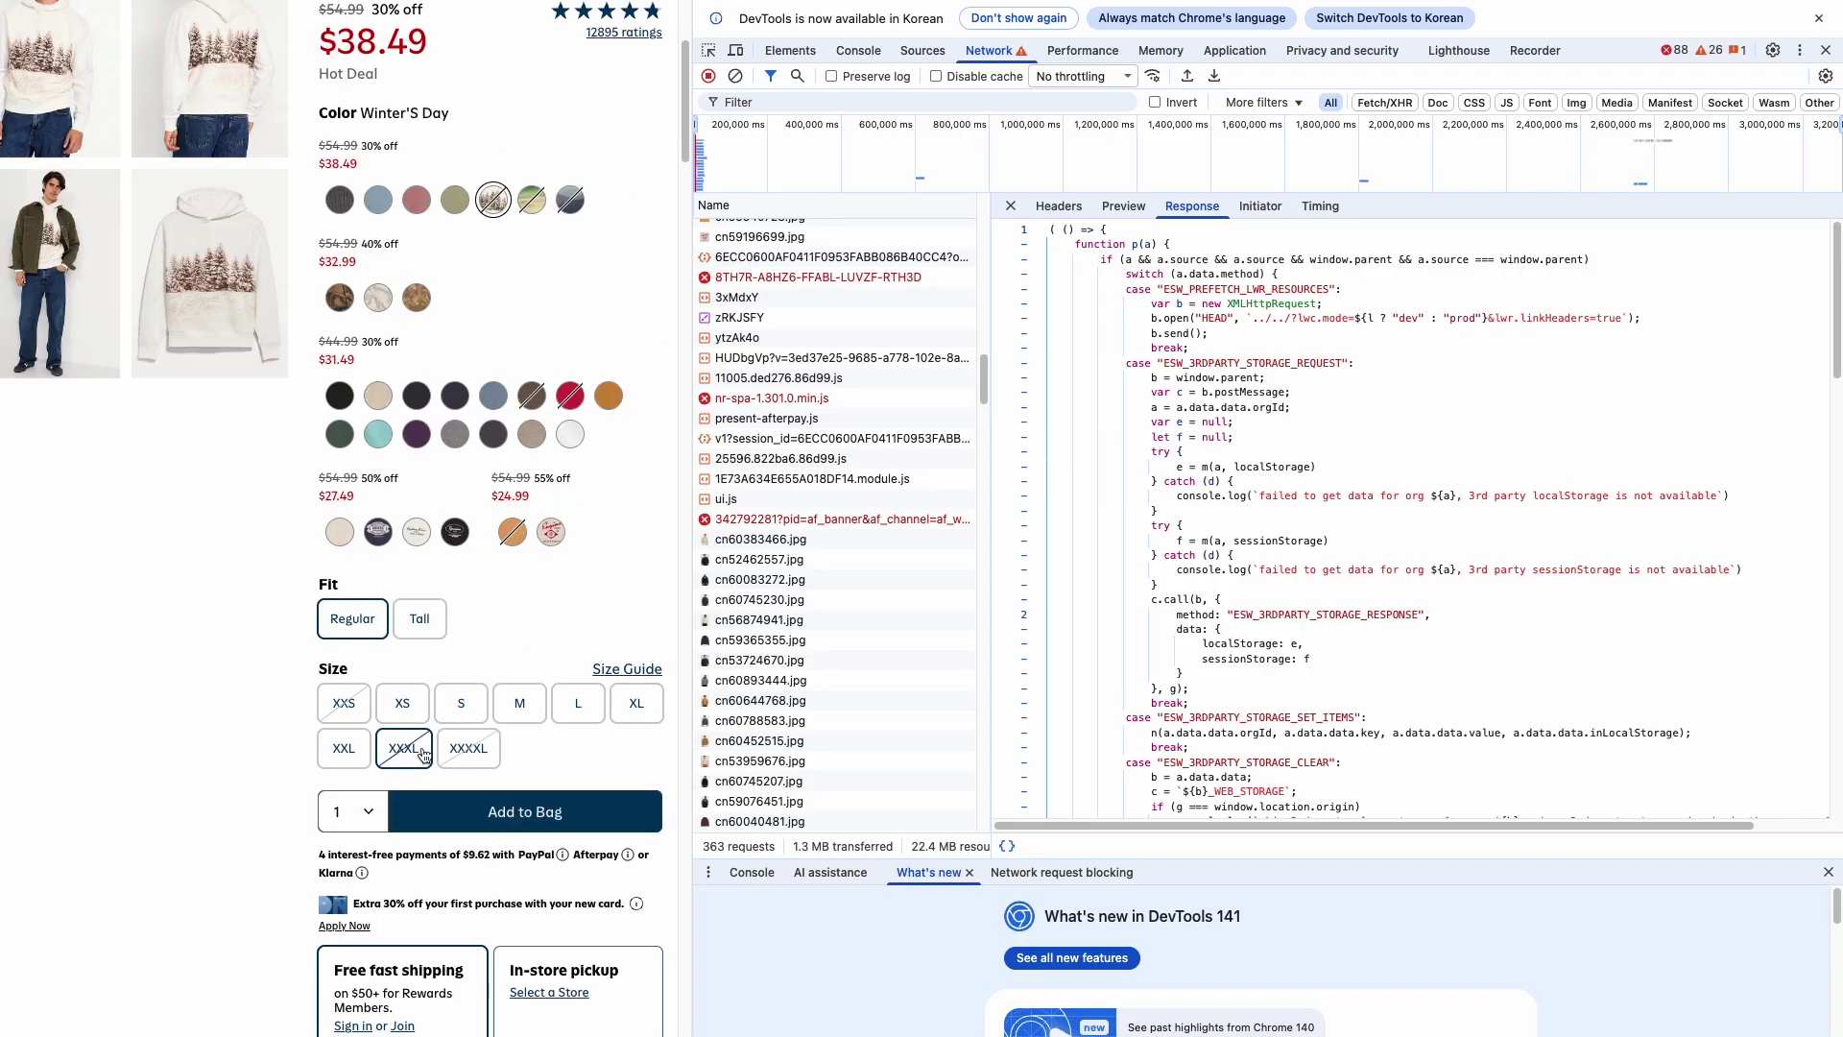
scroll(835, 384, up, 15)
click(836, 229)
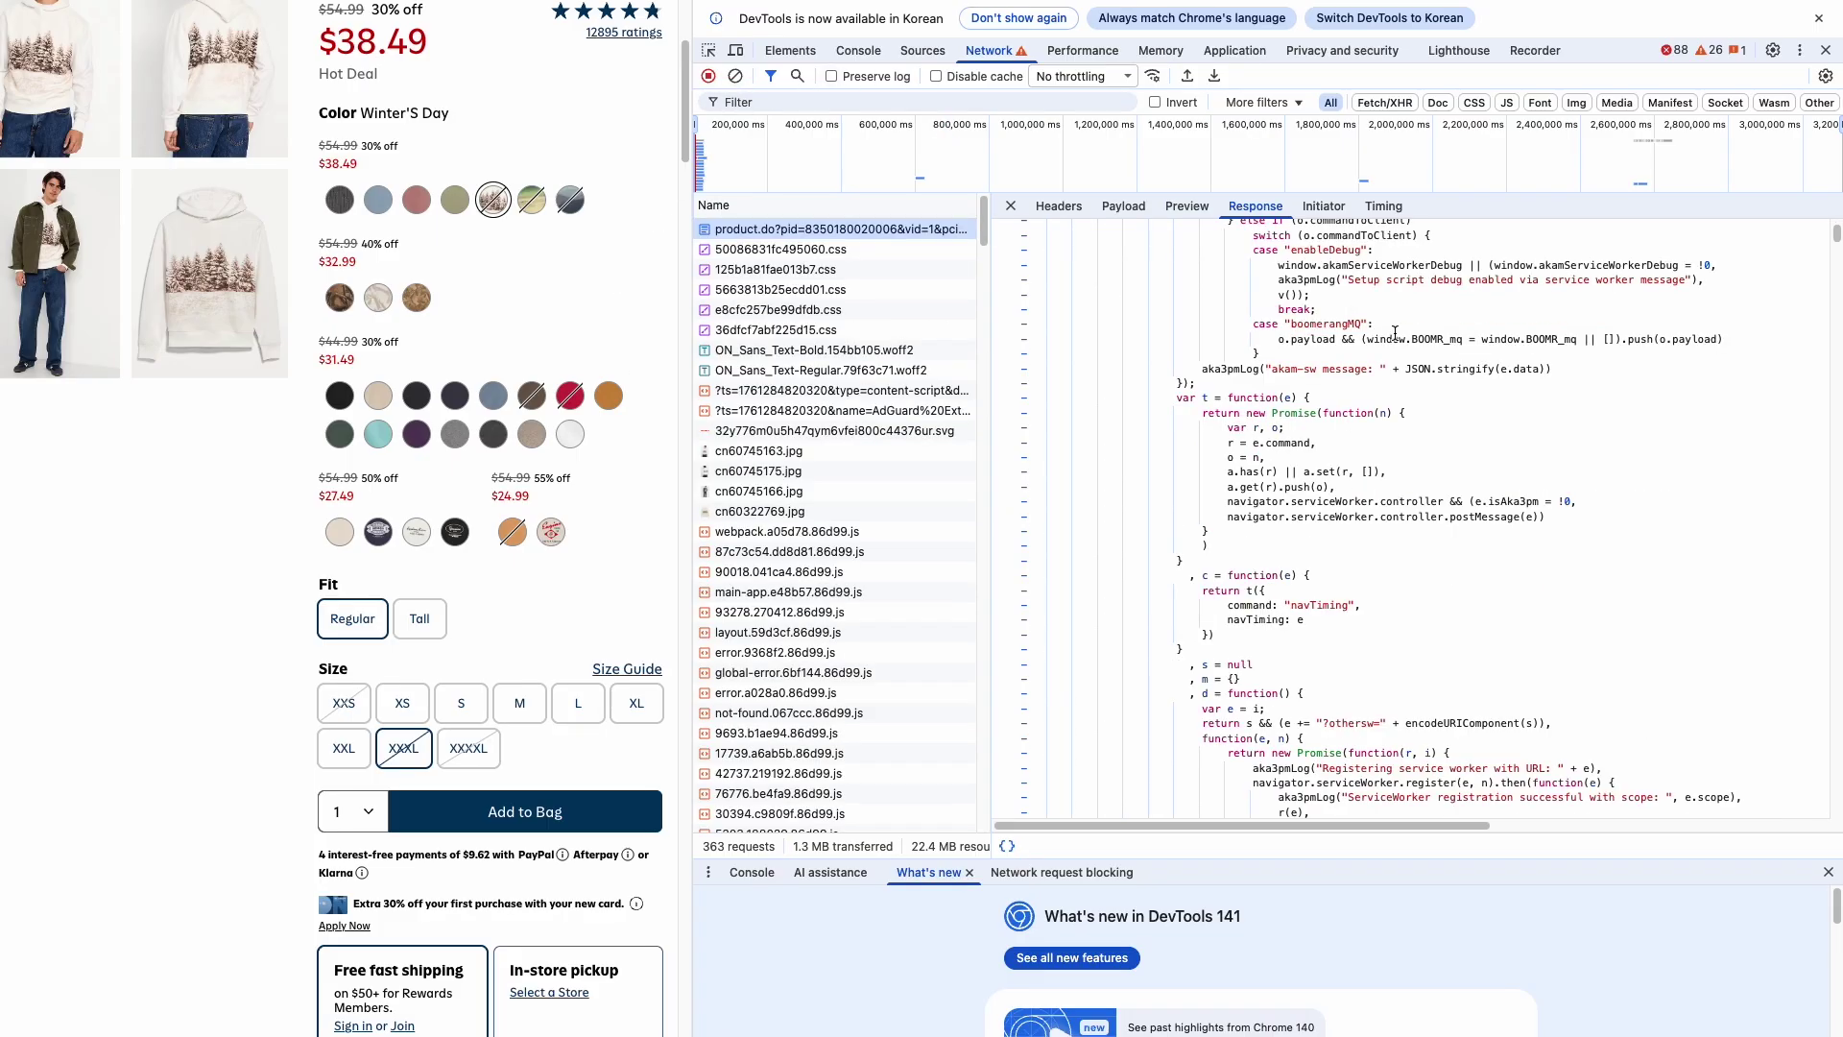
Switch to n8n and execute the Old Navy branch up to the Filter node.
key(super+Tab)
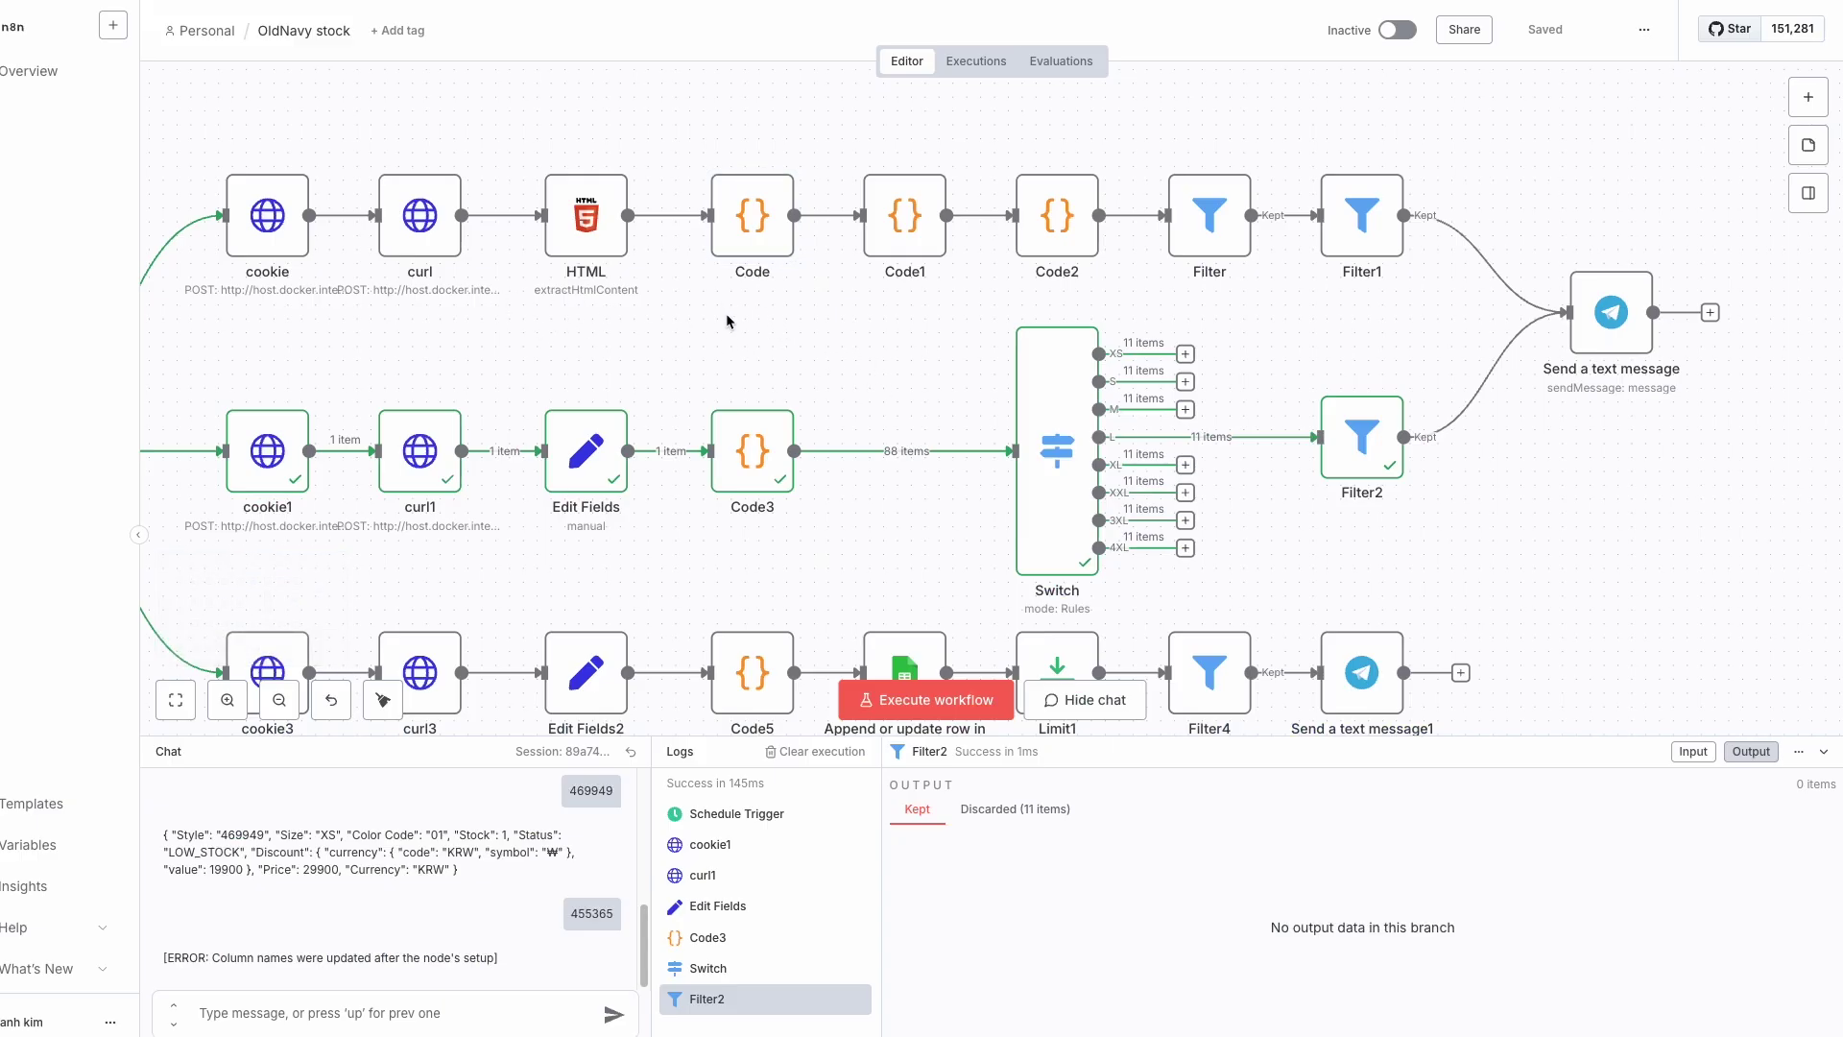
click(593, 224)
click(1213, 235)
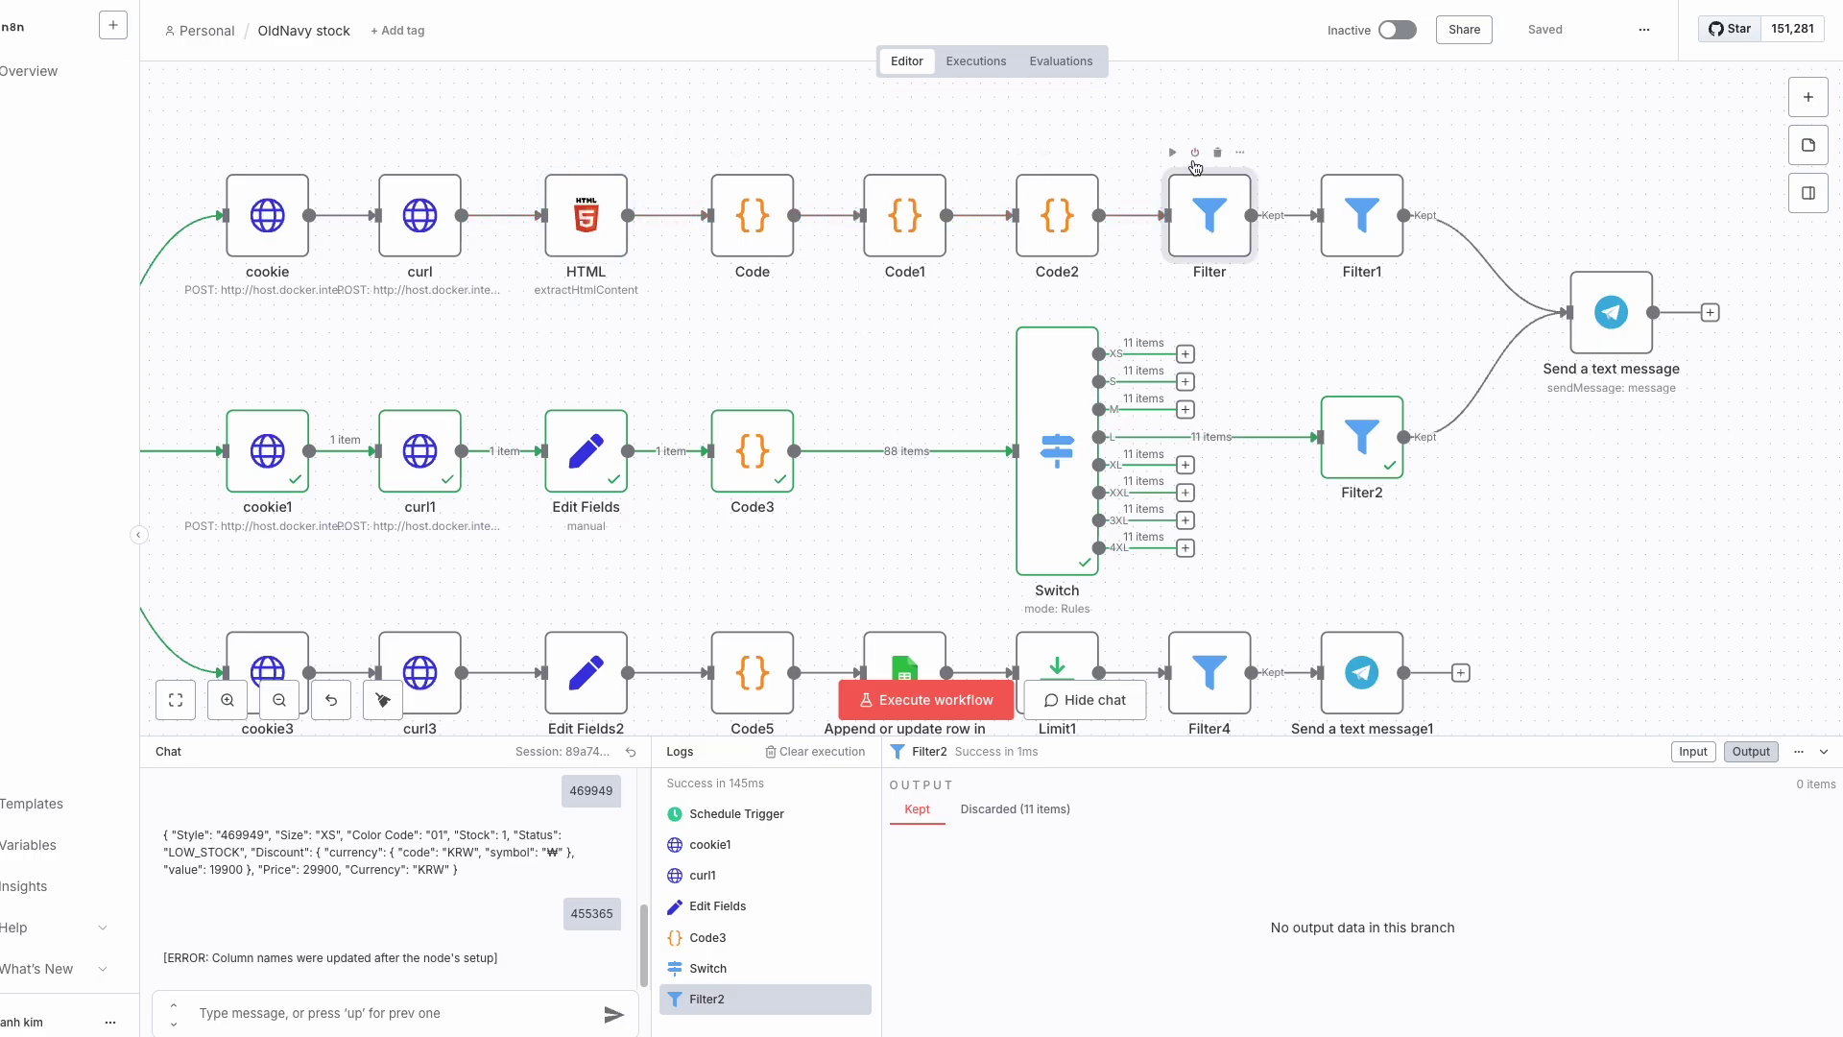
click(1173, 152)
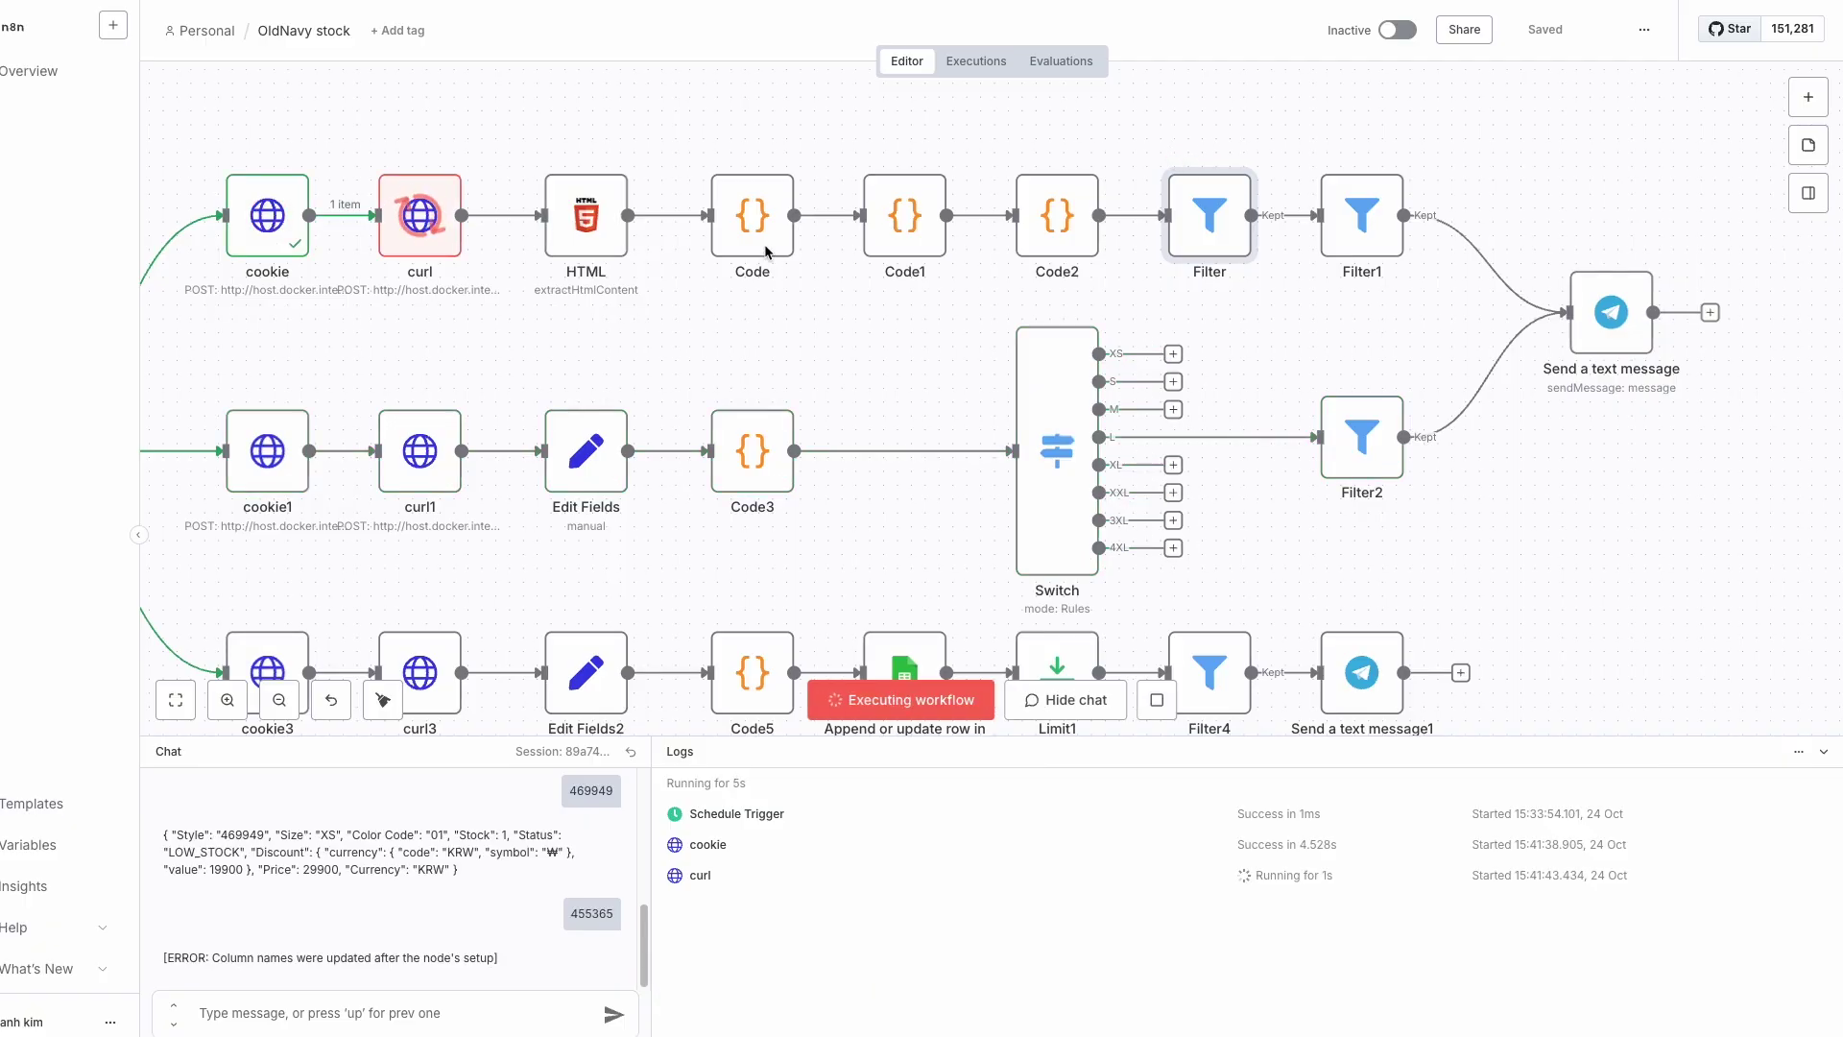
Inspect the individual offer entries in the Code2 node's output.
double_click(1057, 215)
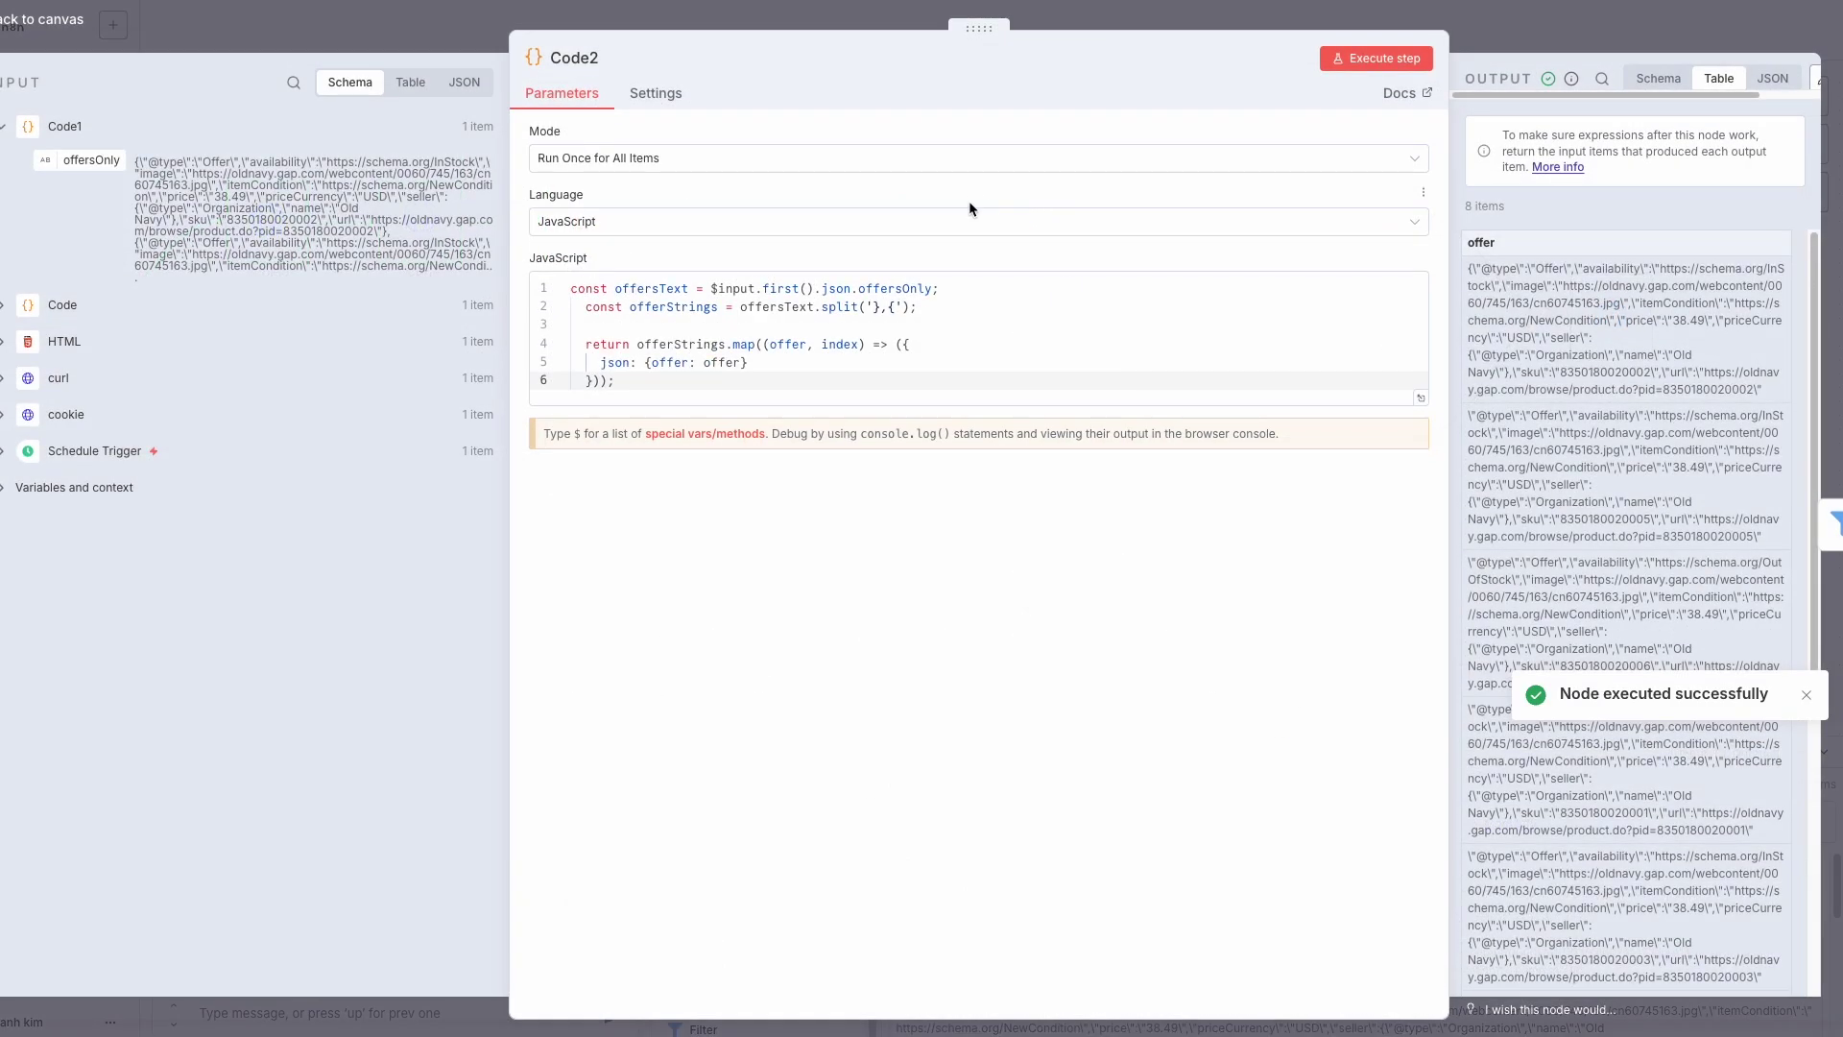
drag(1476, 269, 1722, 763)
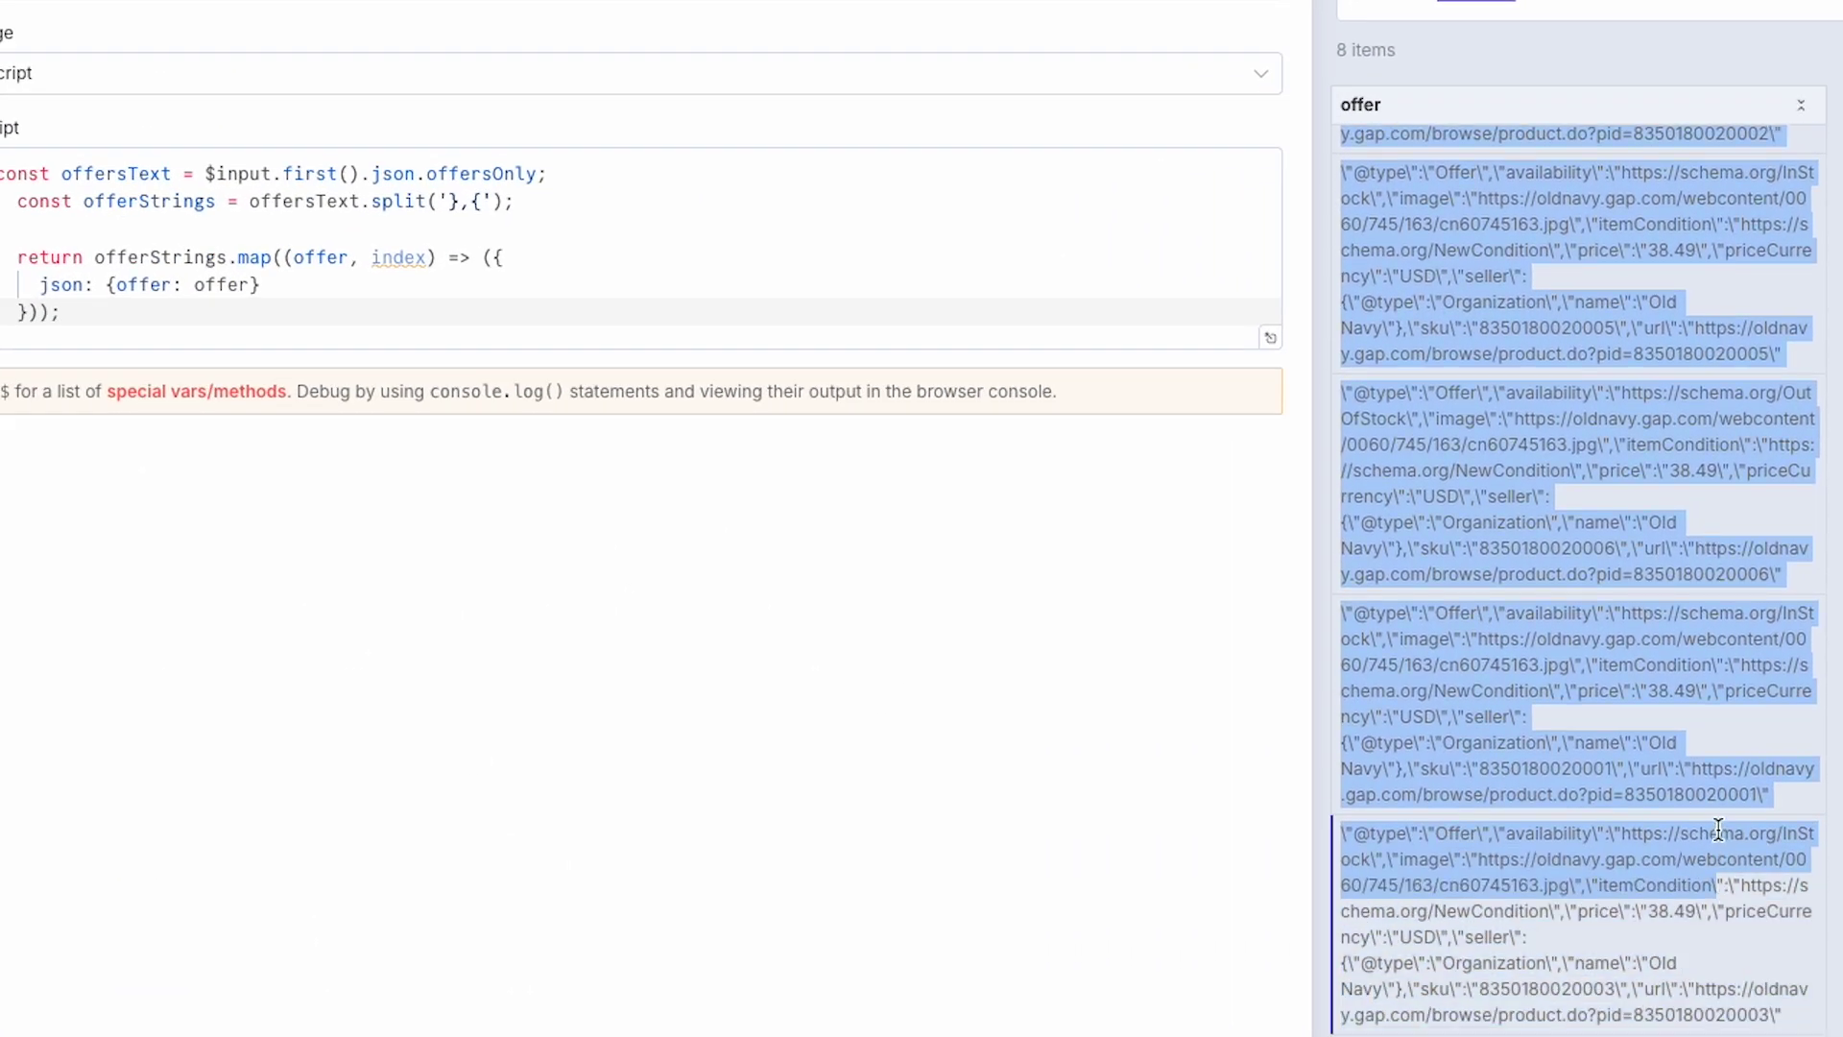
drag(1718, 831, 1623, 144)
click(1623, 154)
key(Escape)
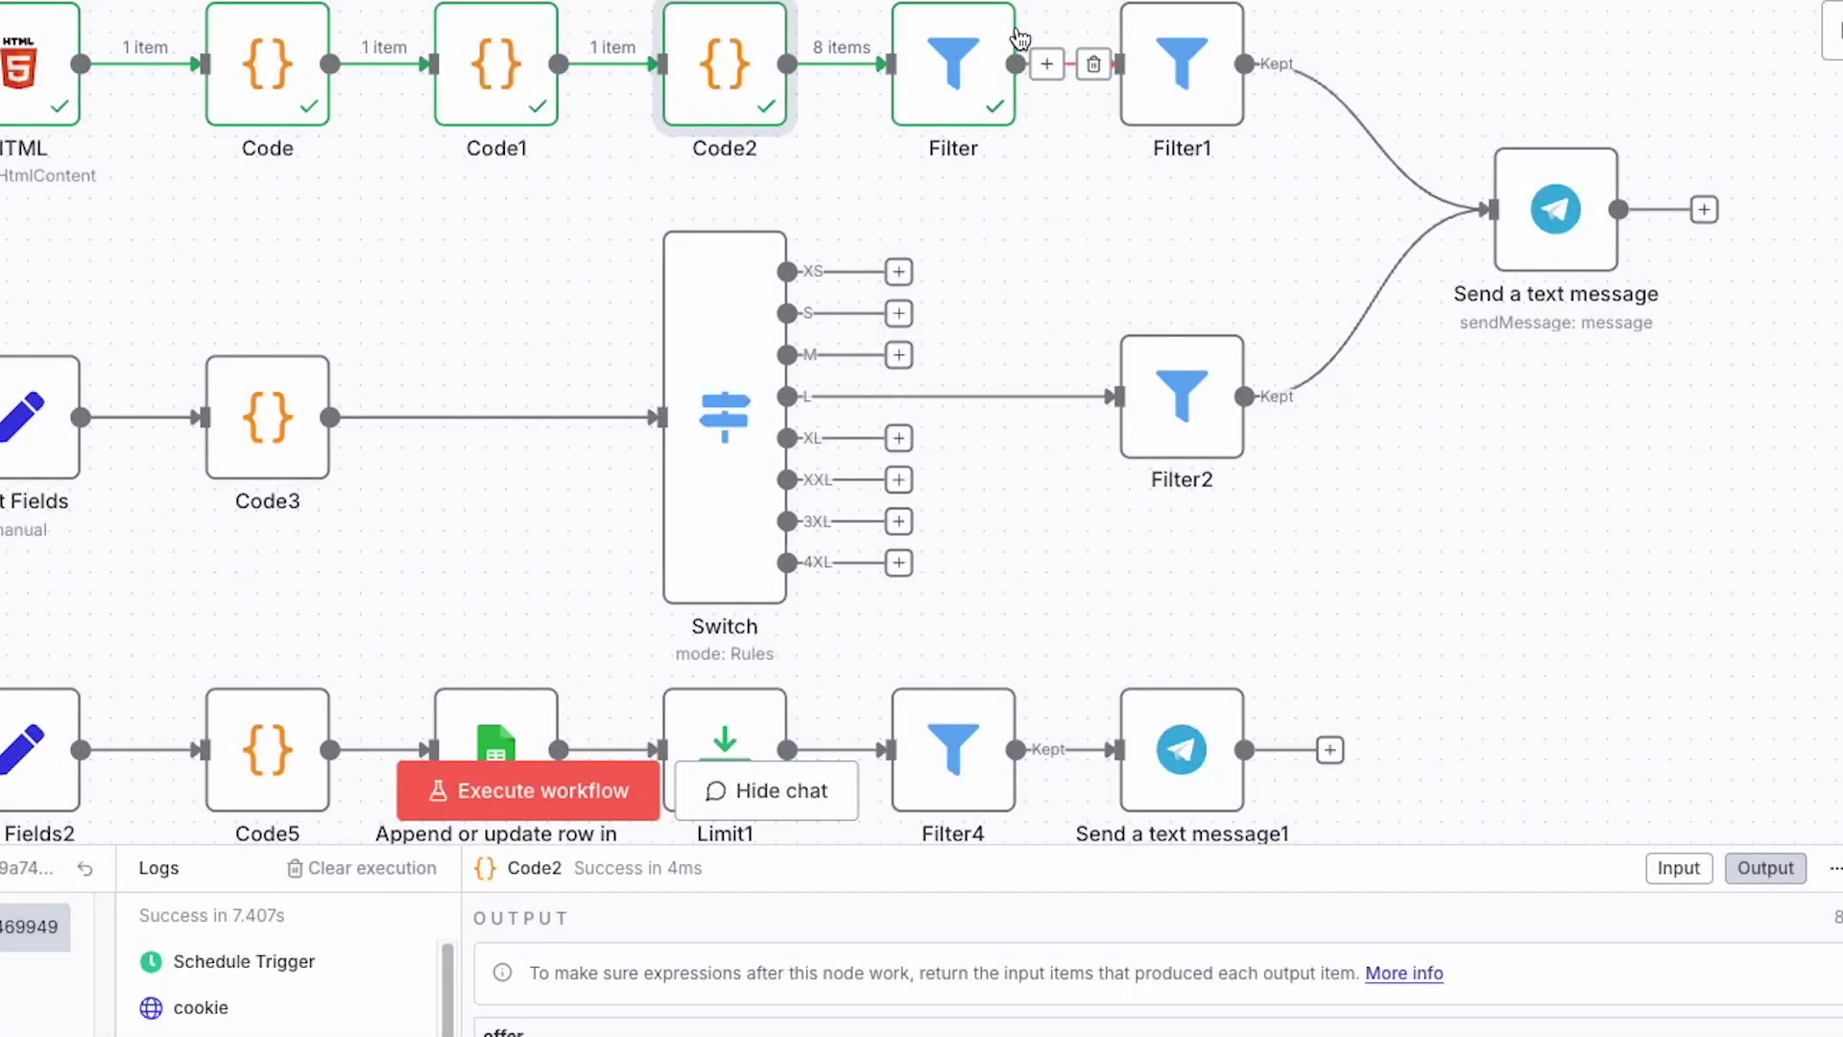
Execute the Filter1 node and check its condition that the offer contains InStock.
click(1165, 35)
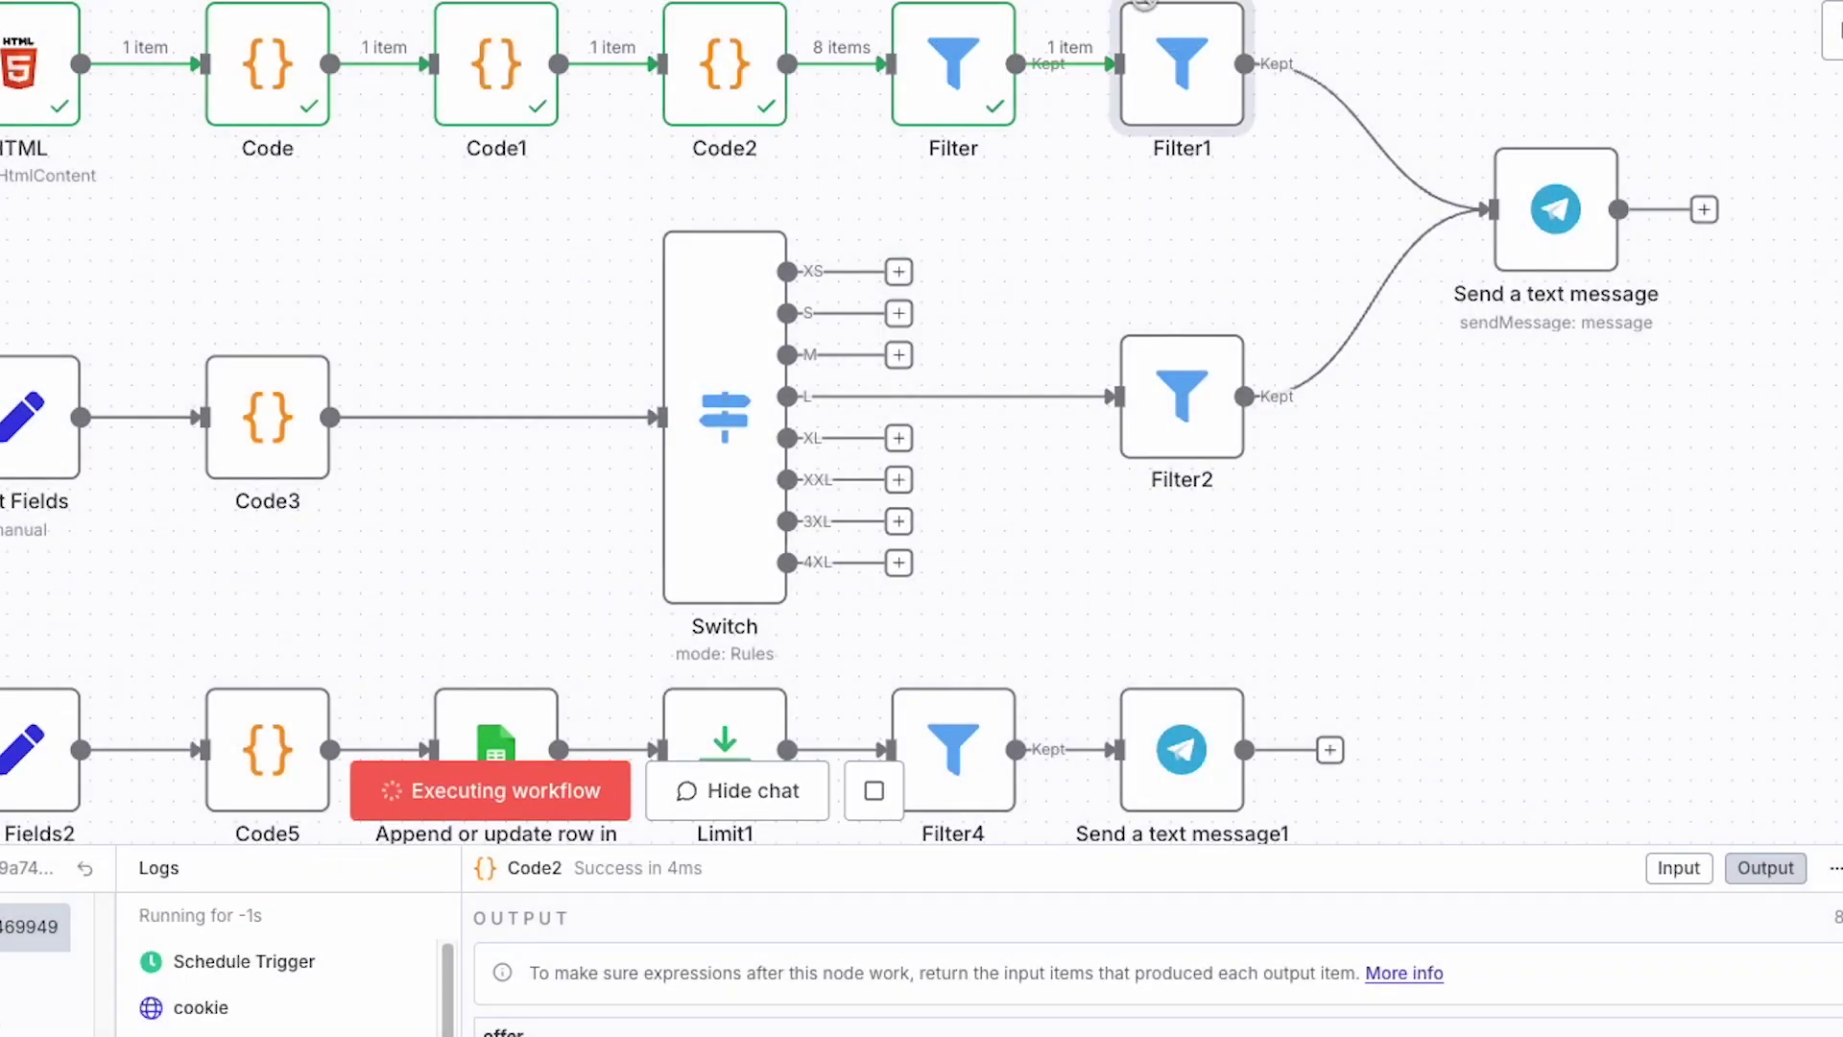
double_click(1165, 35)
click(1285, 194)
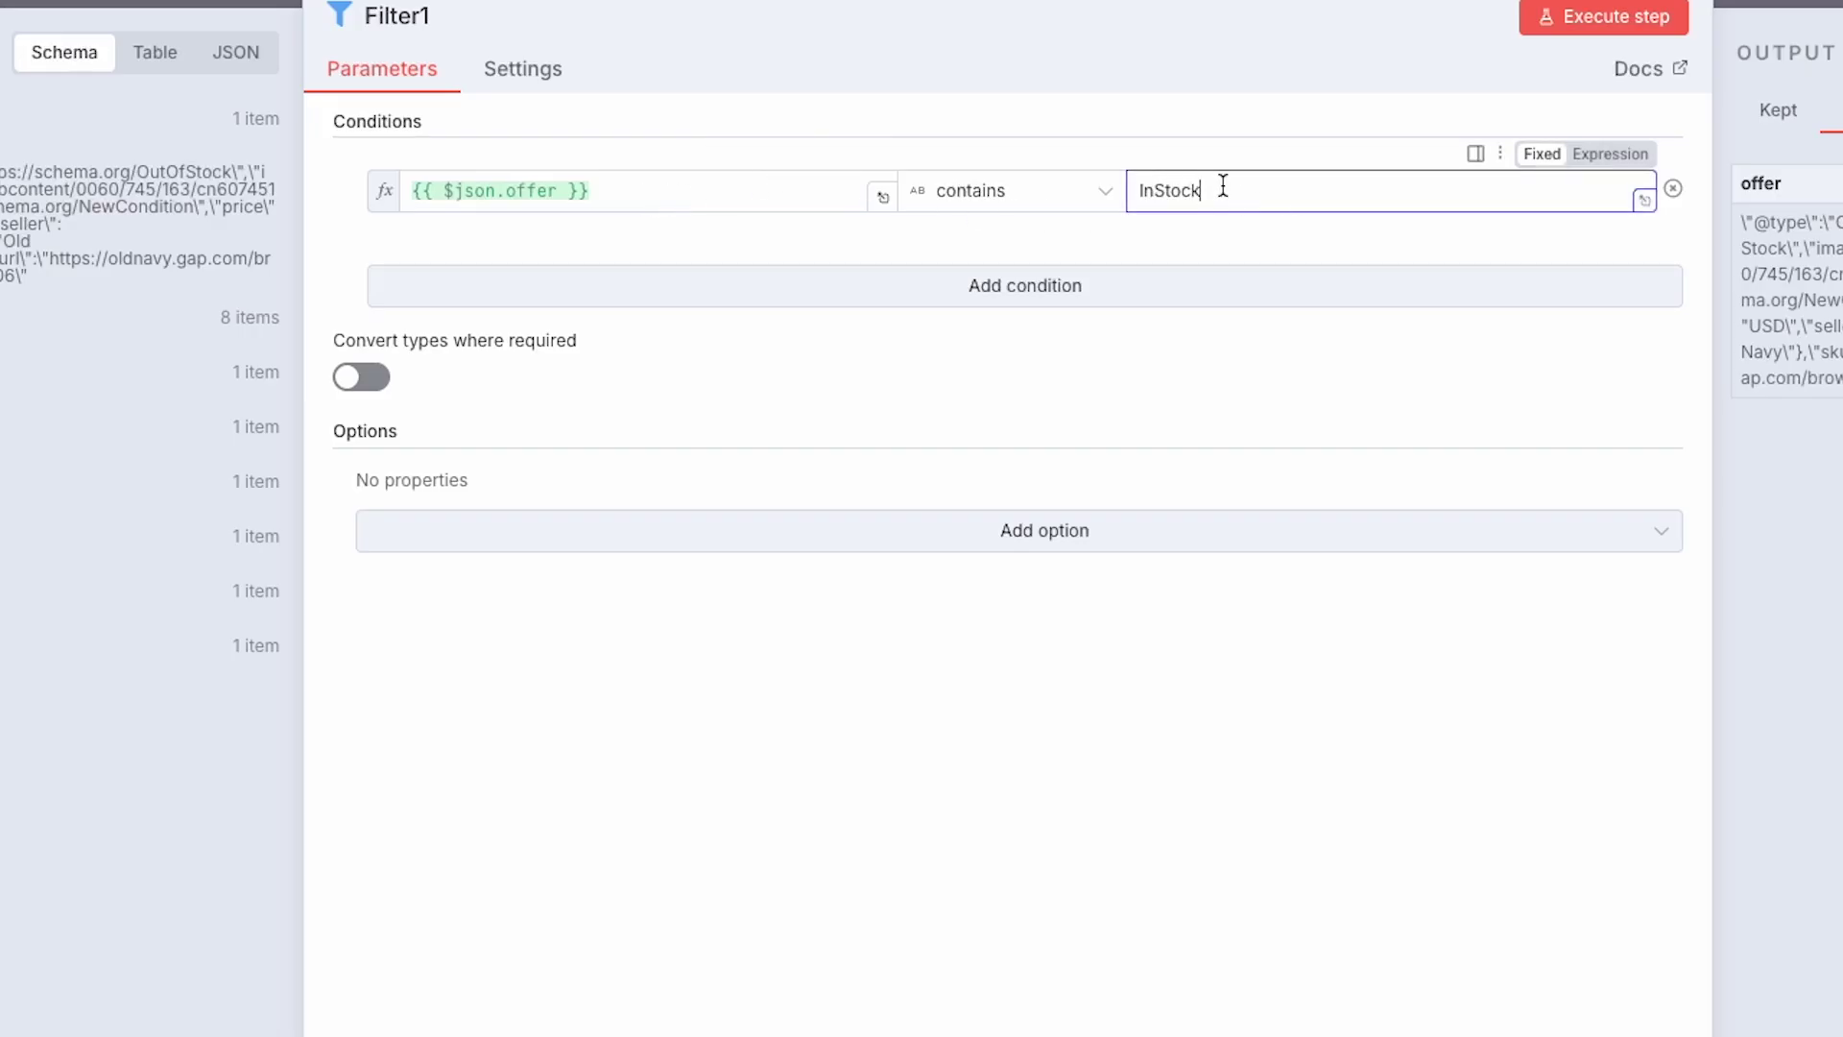
drag(1223, 189, 1131, 197)
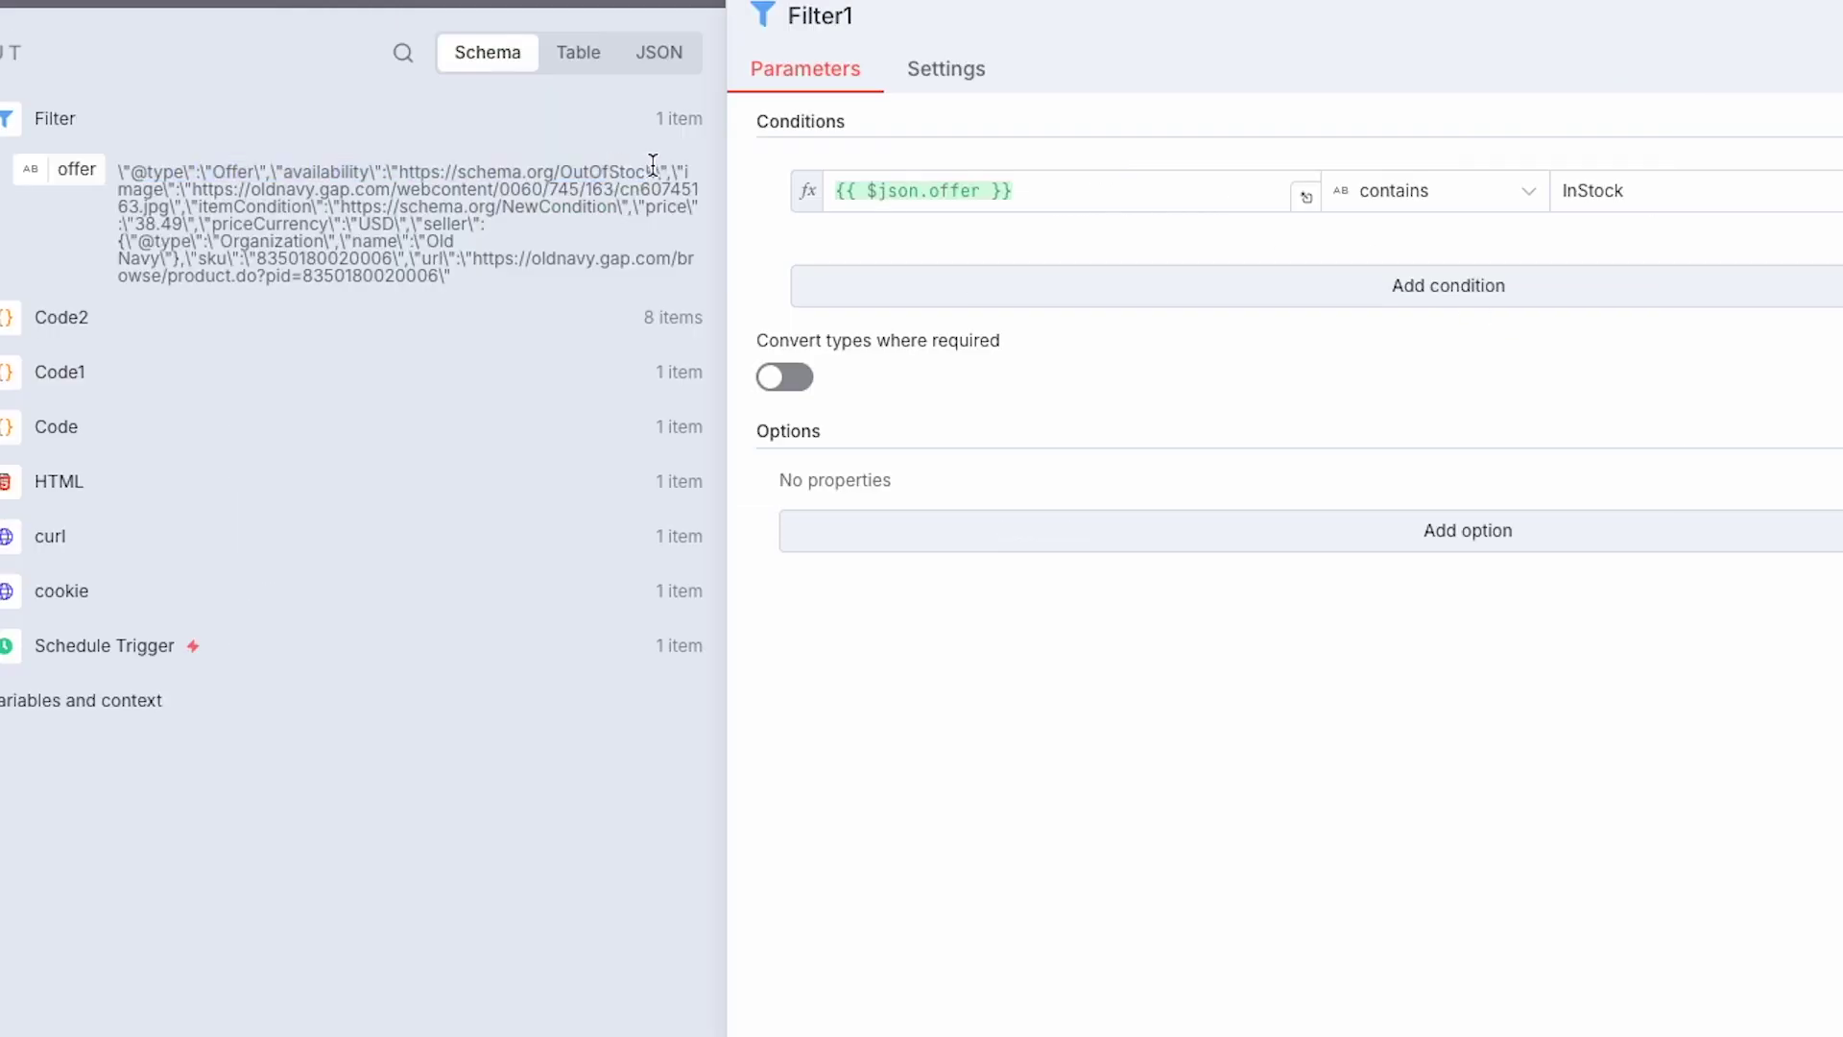
Read the availability value and remaining product details of the offer in Filter1's input.
drag(652, 166, 504, 172)
click(451, 197)
drag(470, 273, 117, 205)
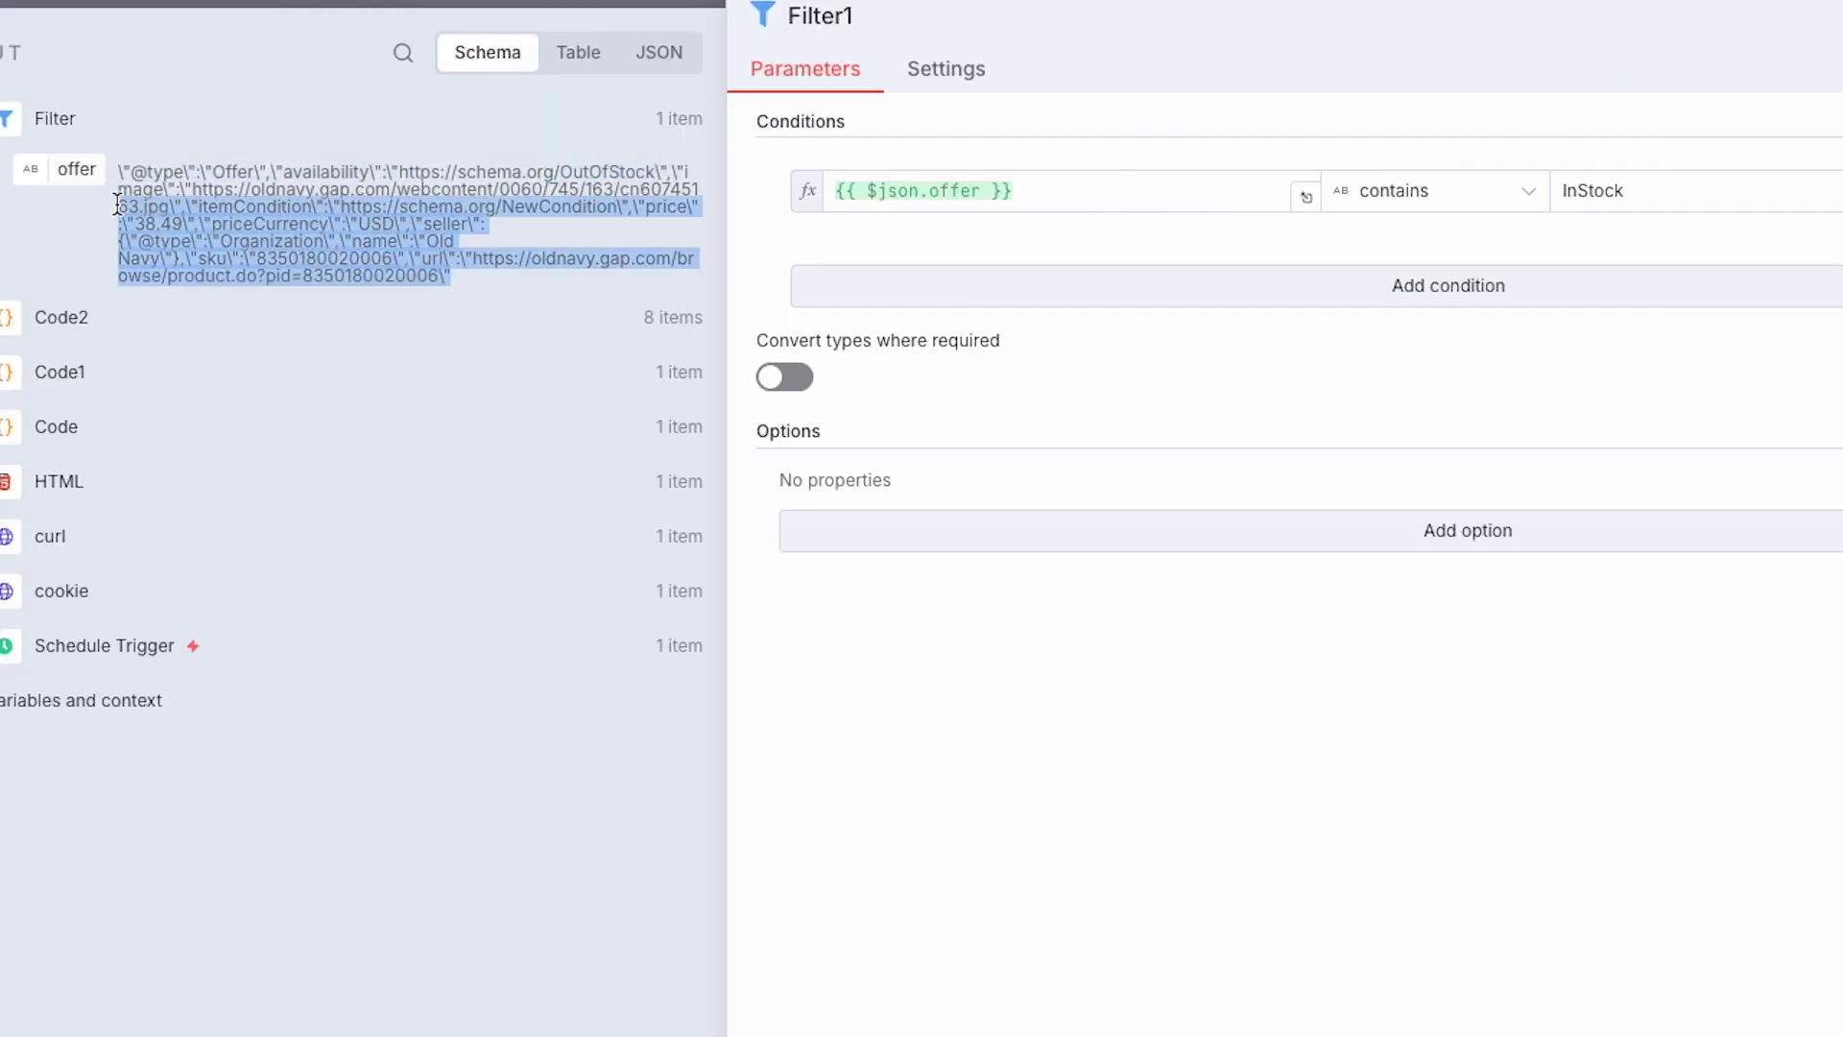
click(117, 205)
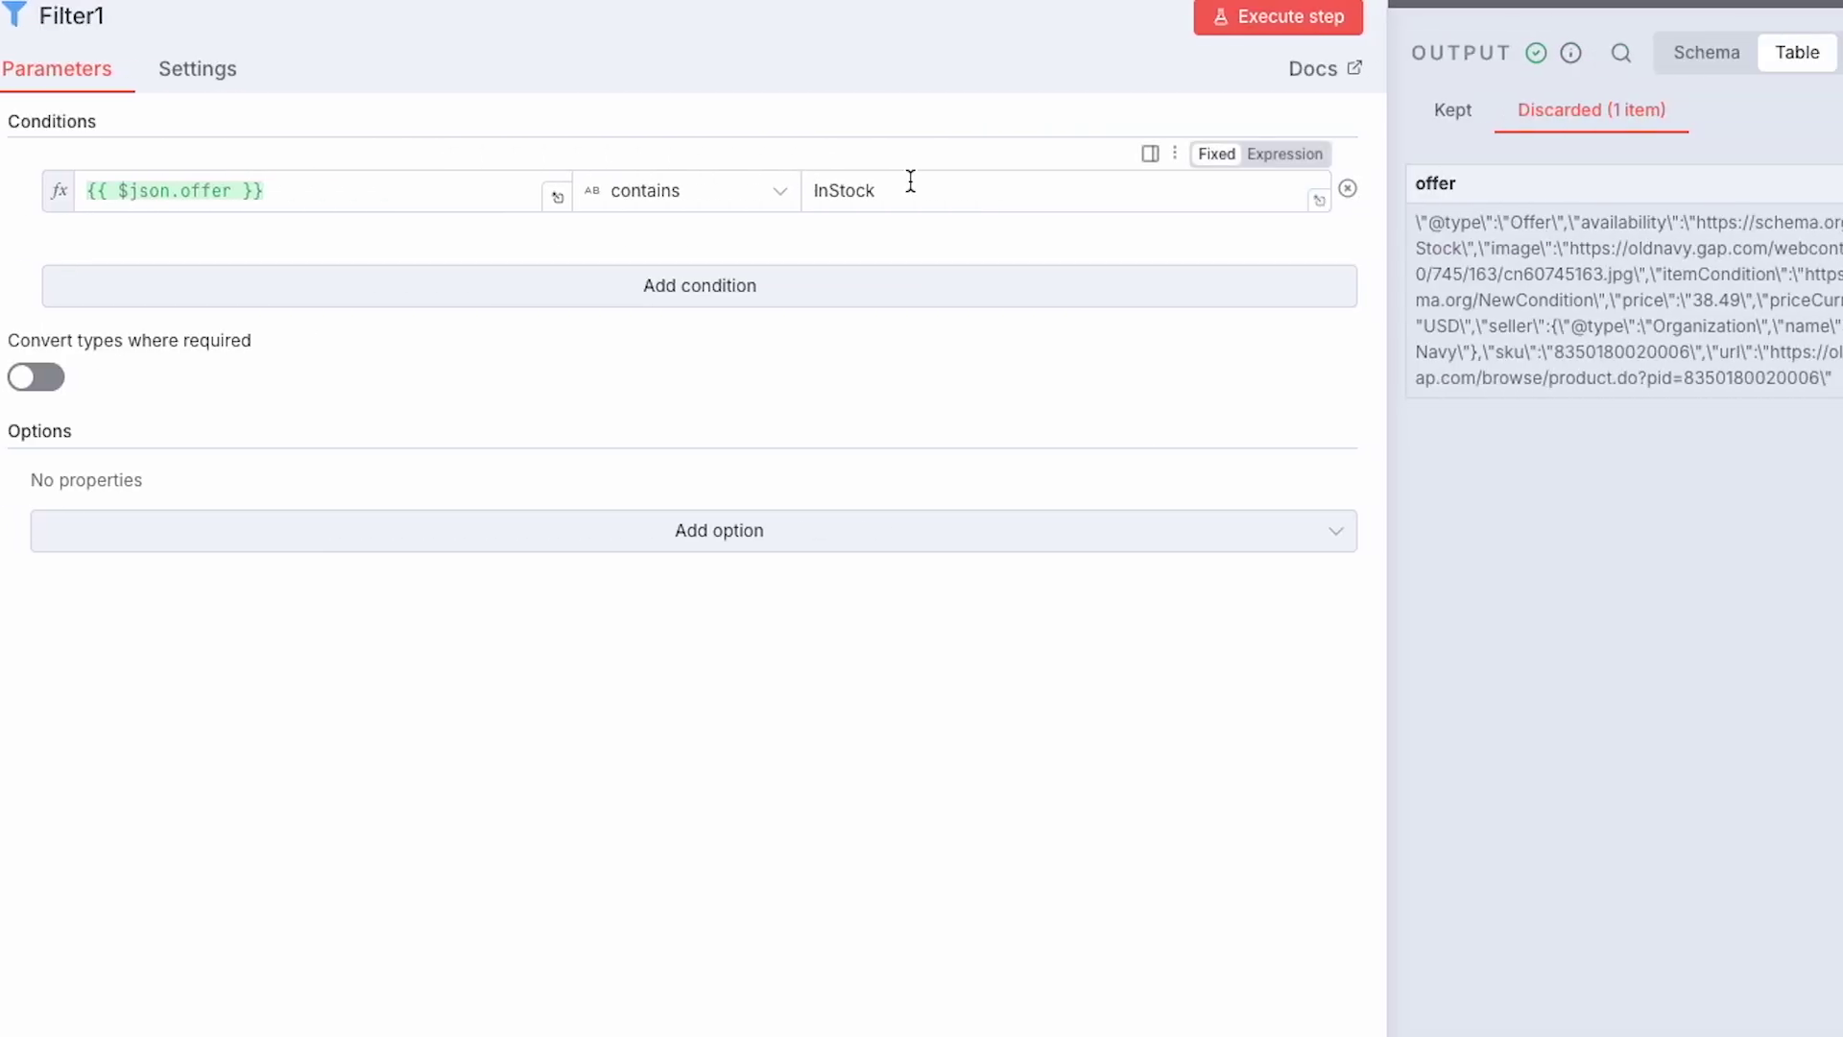
Compare the kept and discarded items of the Filter1 node, then return to the OldNavy stock workflow canvas.
click(1453, 111)
click(1594, 113)
click(1457, 115)
key(Escape)
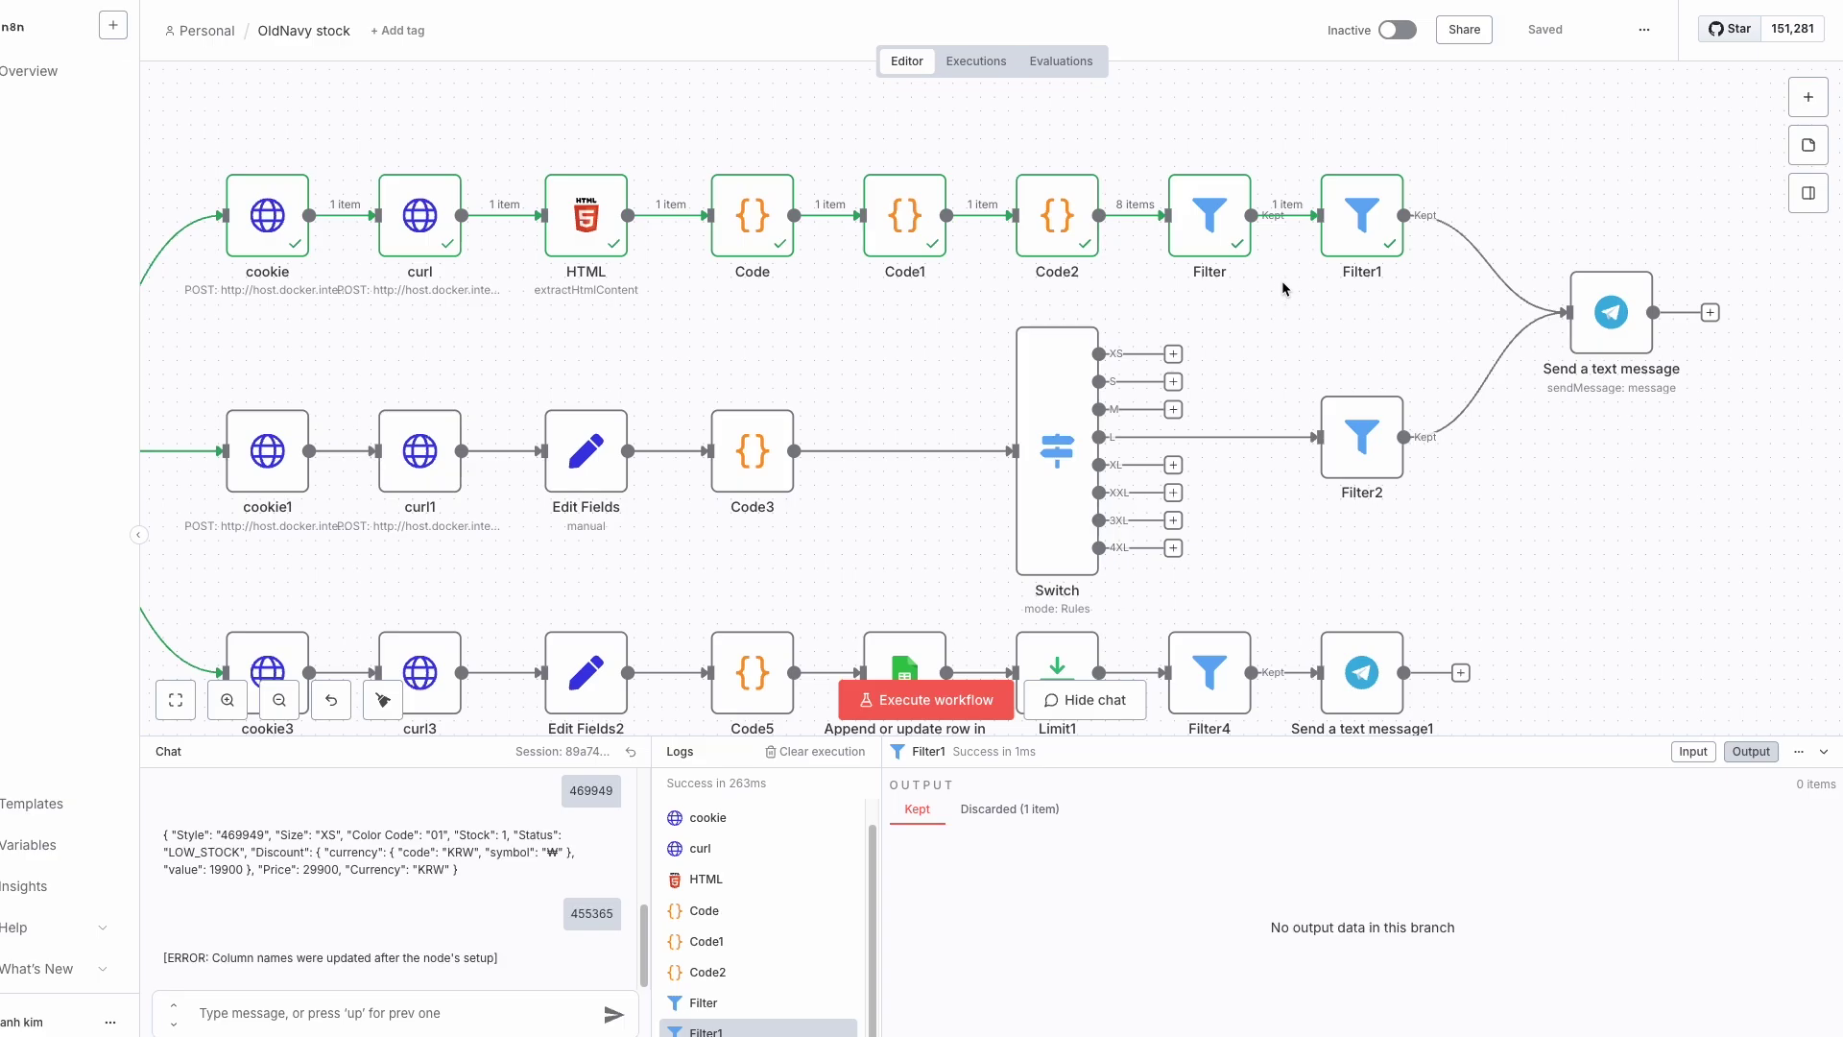
double_click(1359, 225)
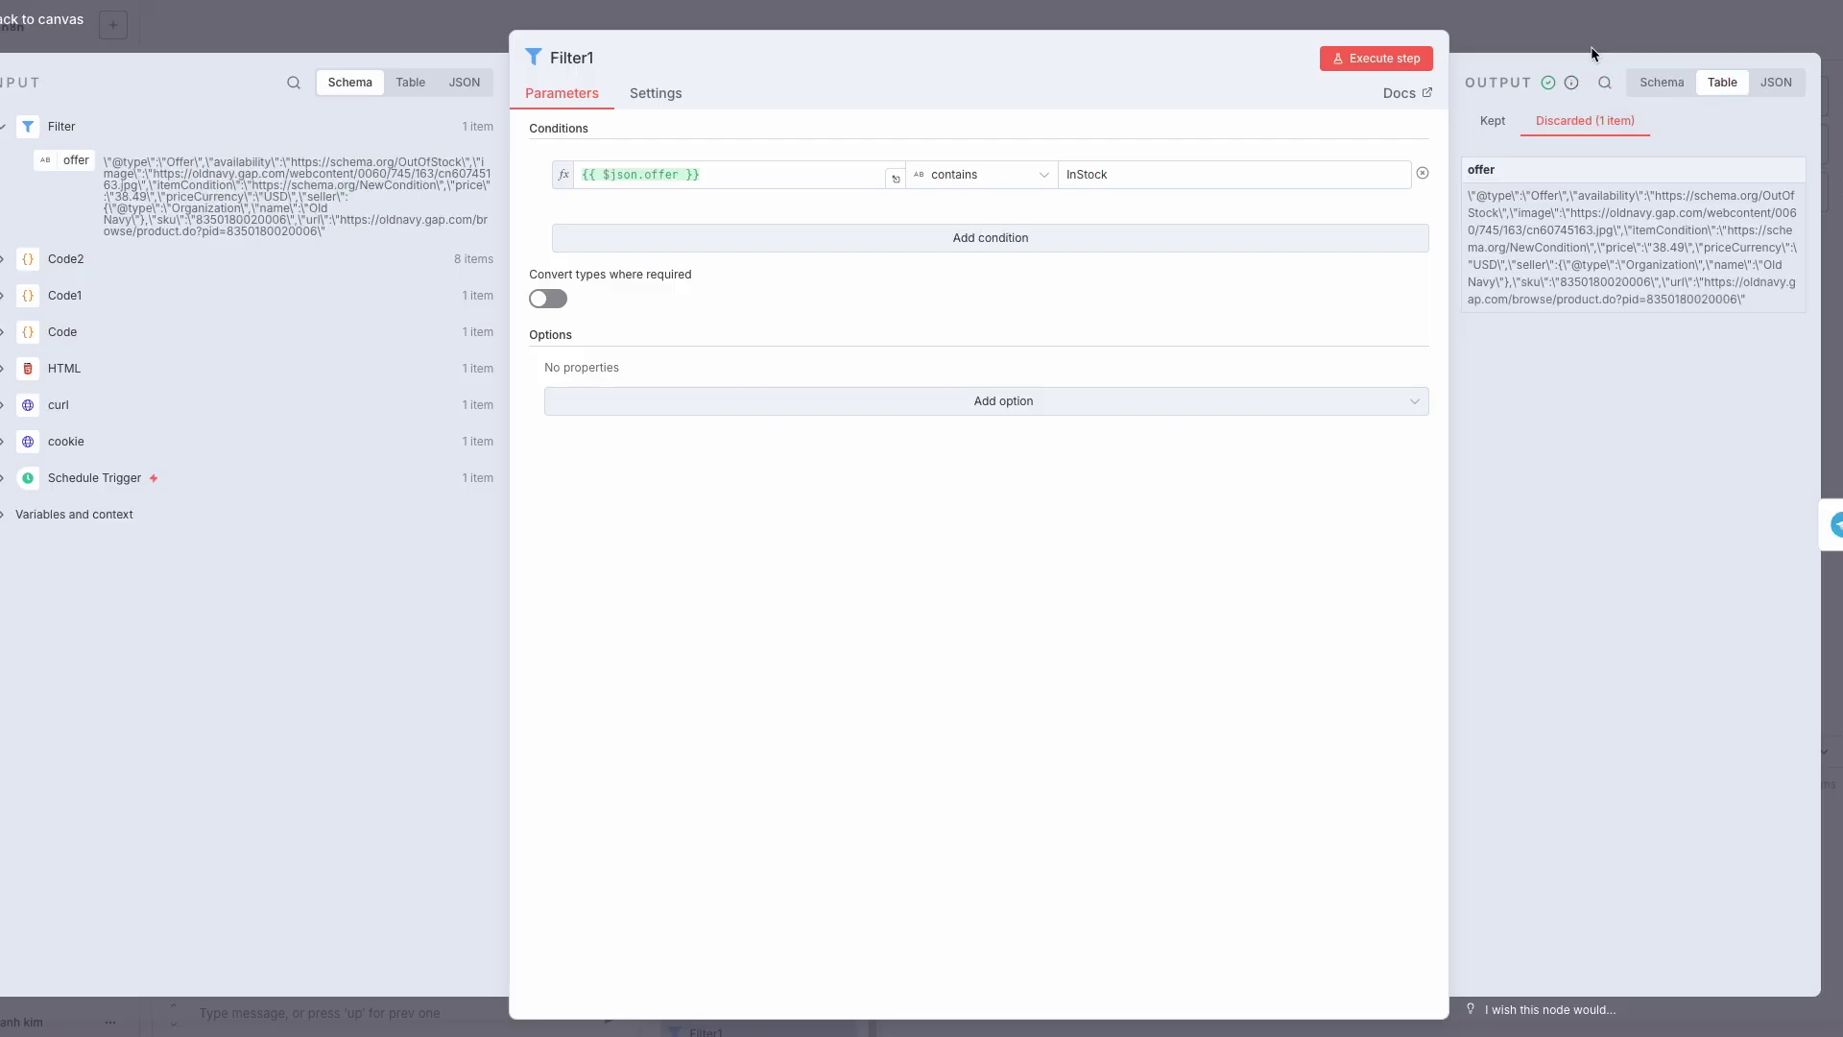
click(1592, 52)
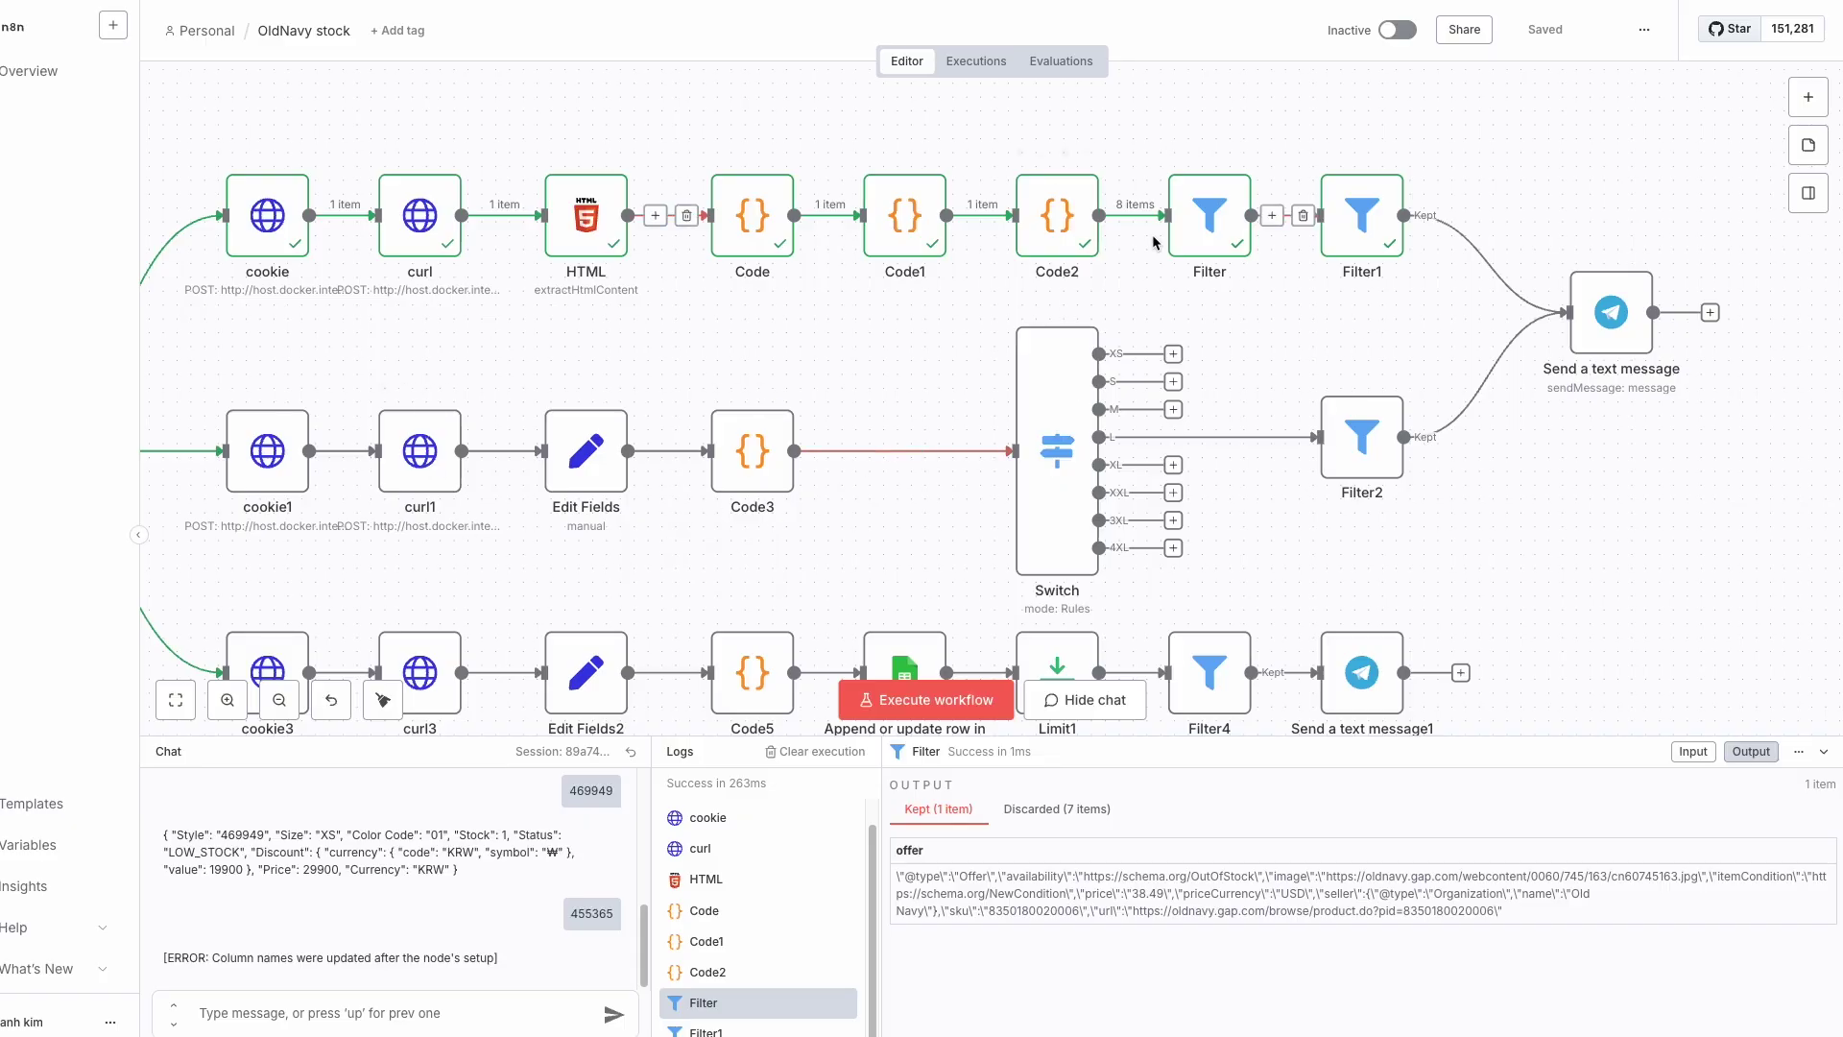
scroll(1296, 292, down, 5)
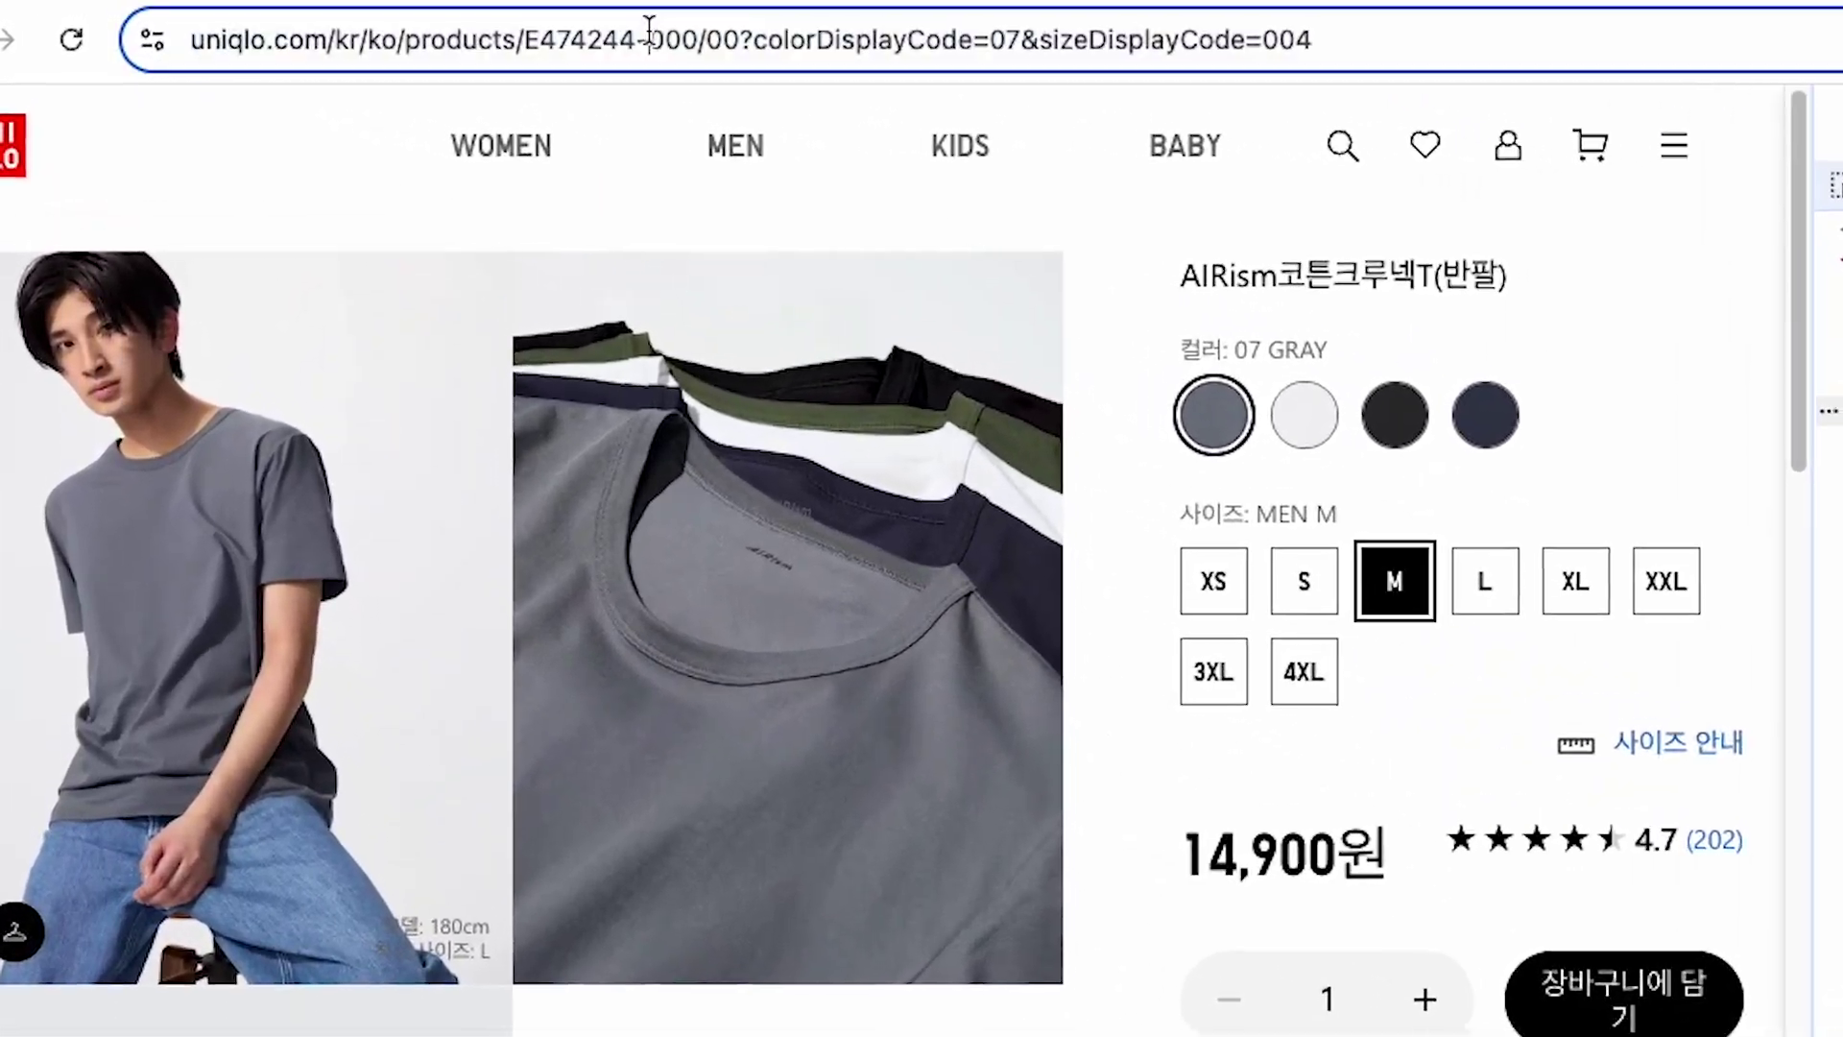
Switch to the Uniqlo AIRism T-shirt page and highlight the product number in its web address.
click(650, 35)
click(658, 35)
click(810, 35)
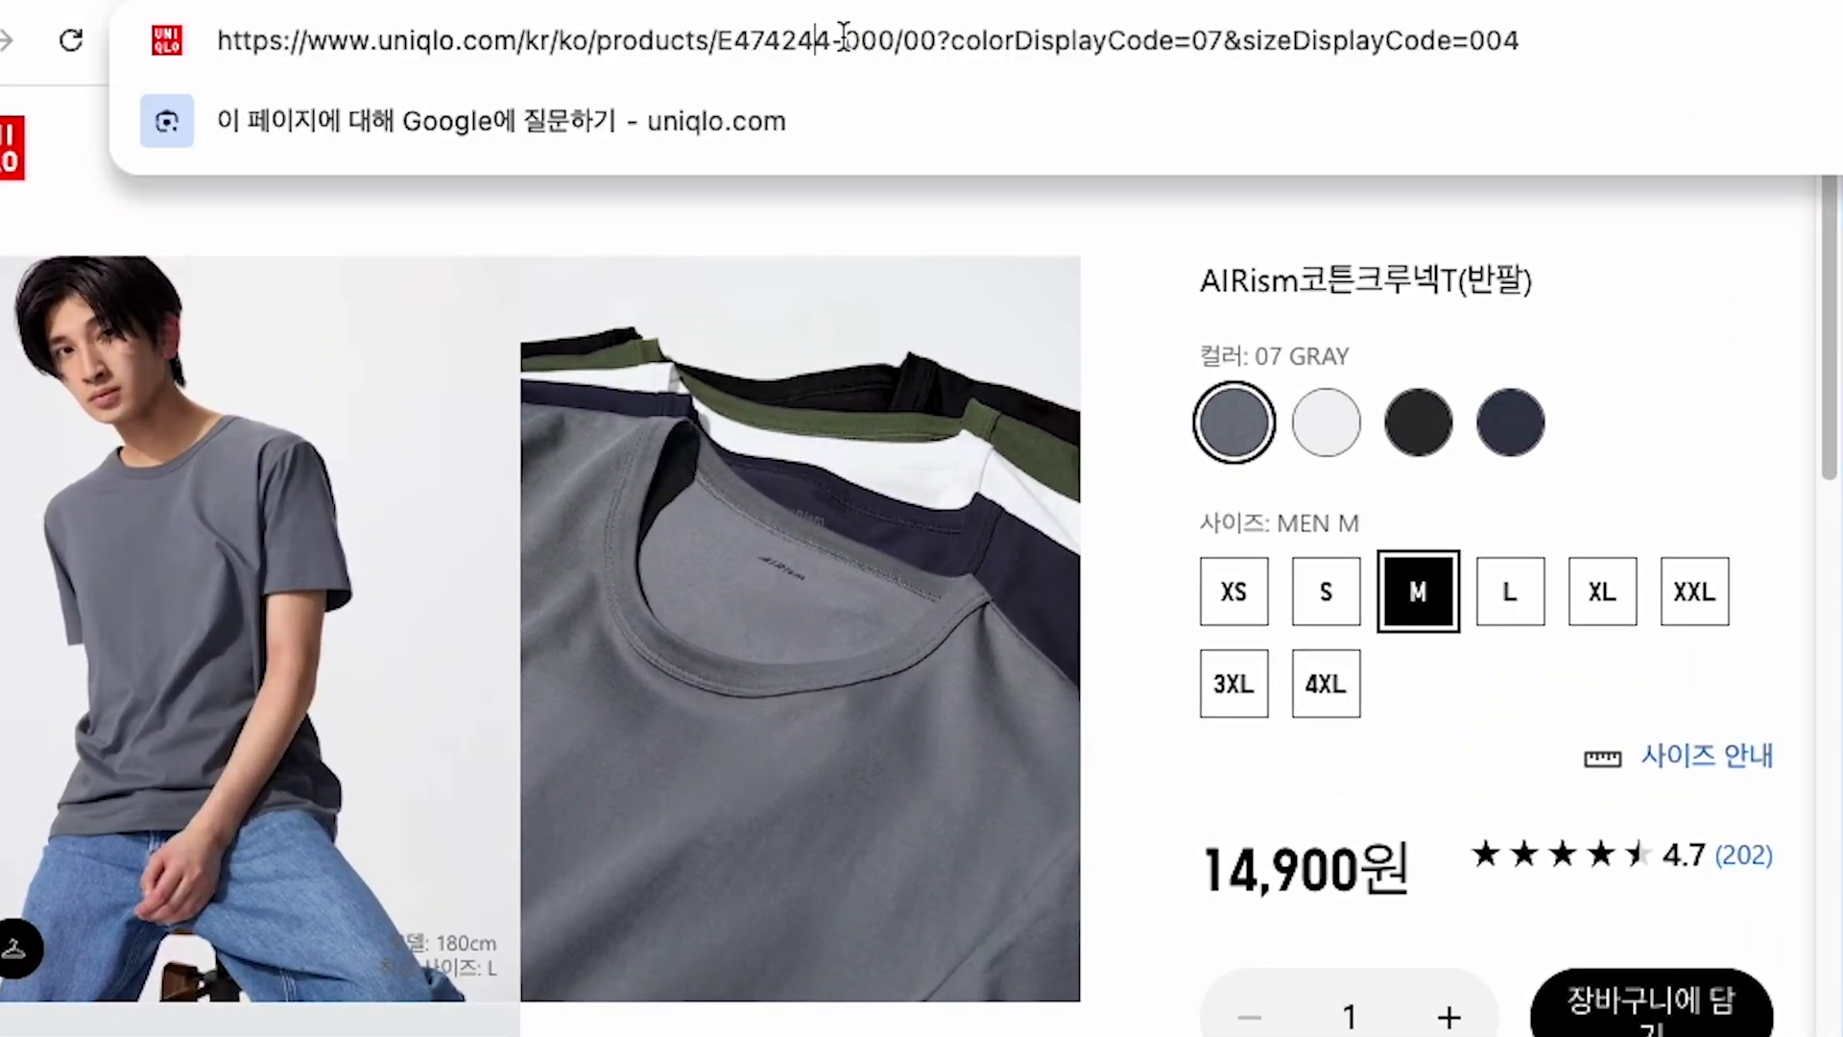
drag(835, 41, 734, 40)
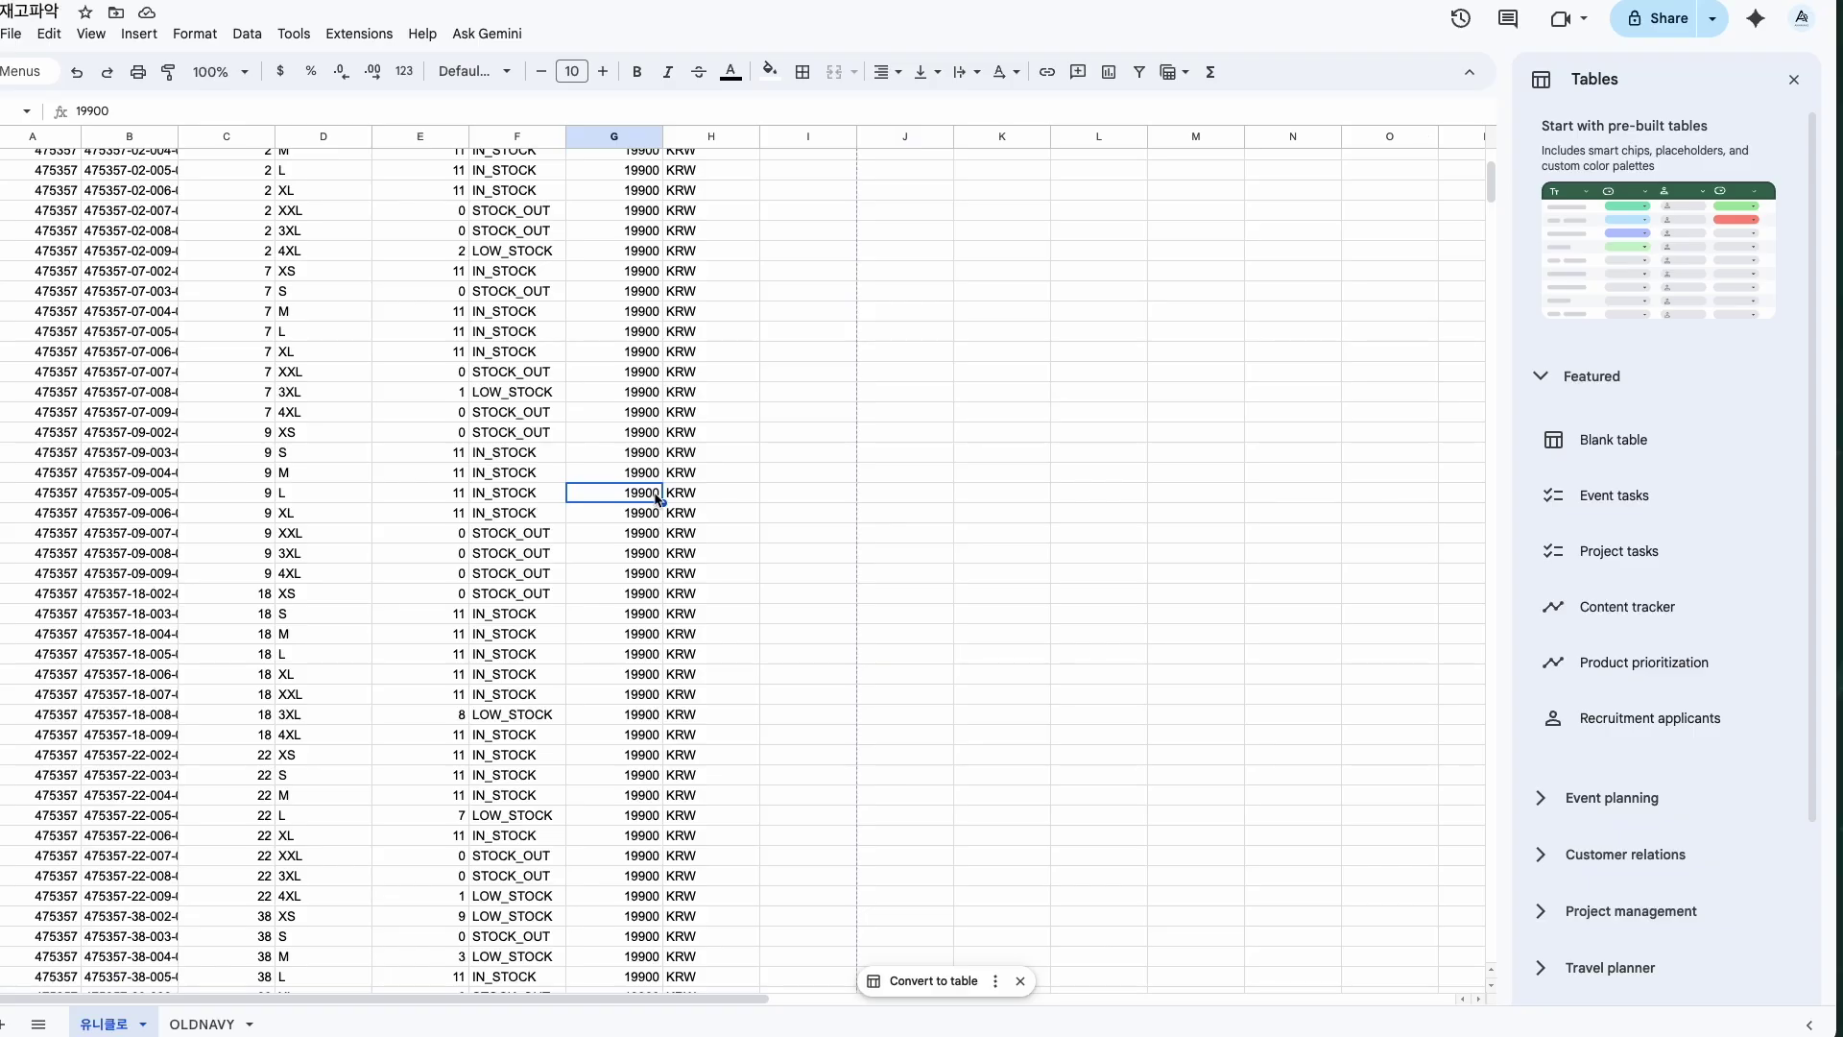
Switch to the Uniqlo stock sheet in Google Sheets and review the style 475357 rows across the Style to Discount columns.
scroll(657, 494, up, 3)
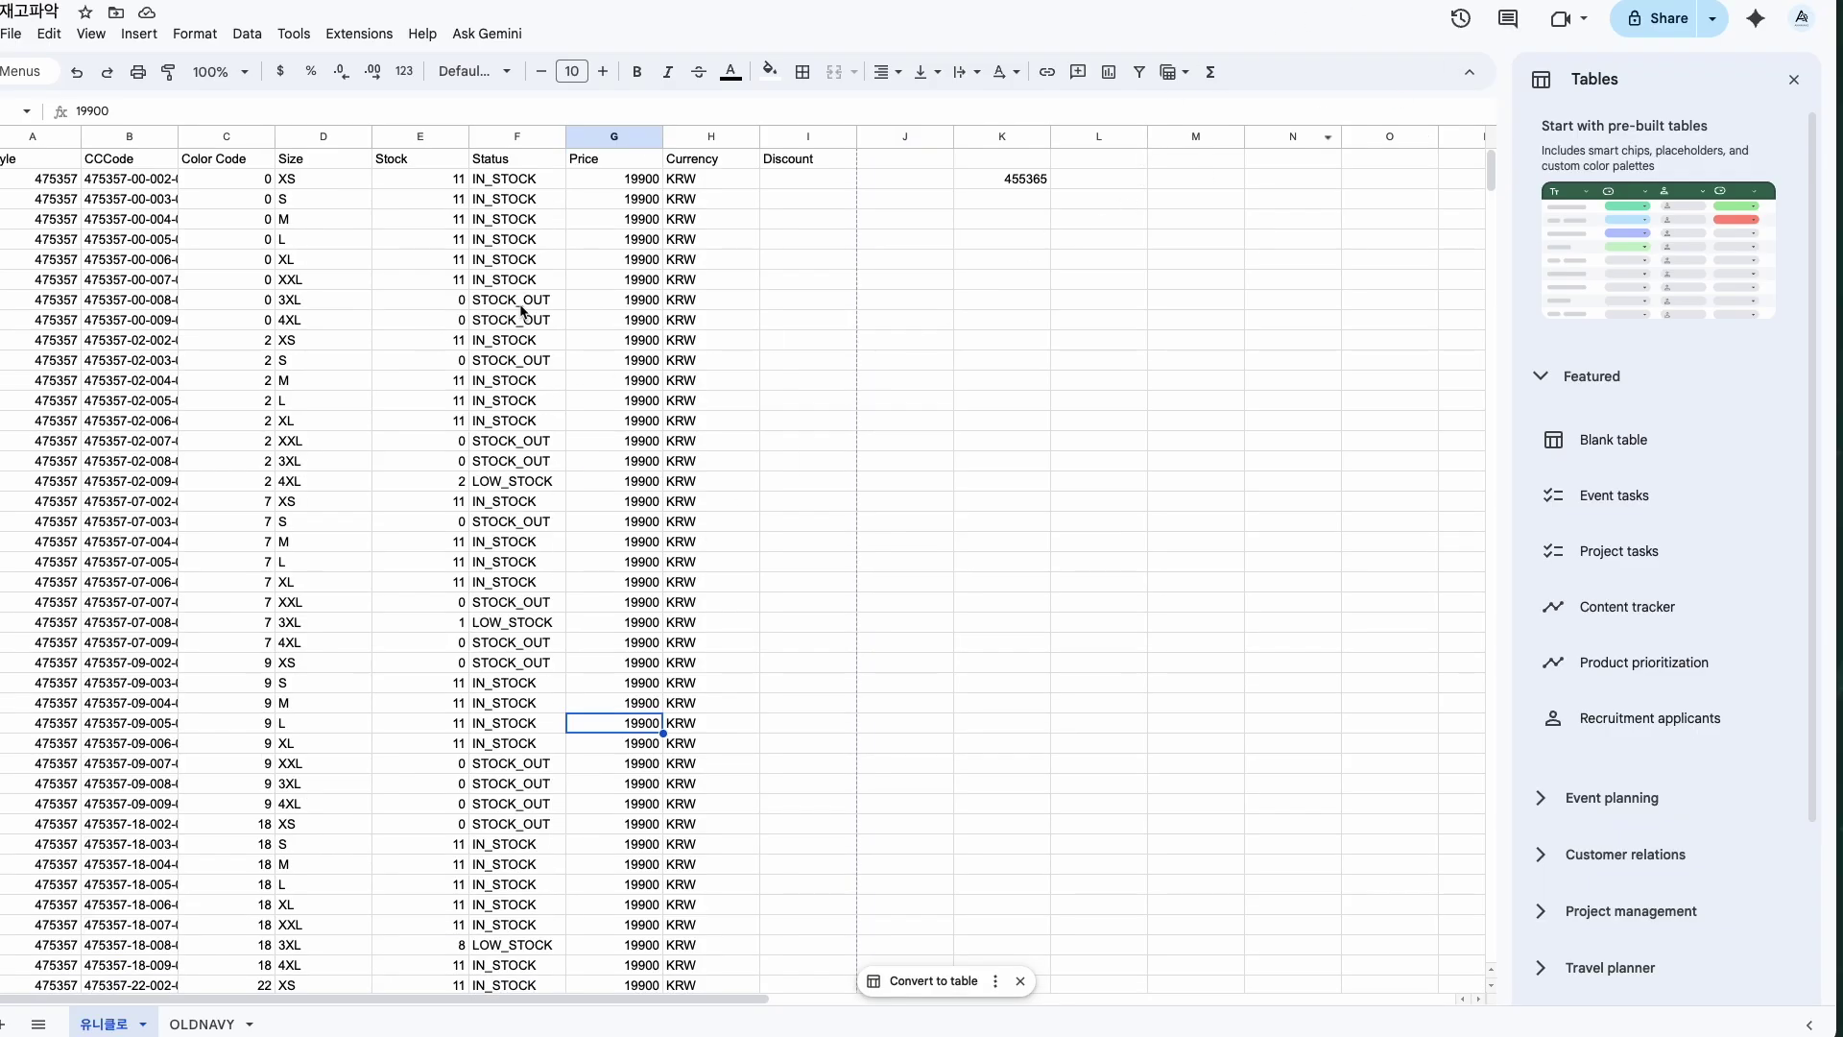
drag(39, 178, 687, 805)
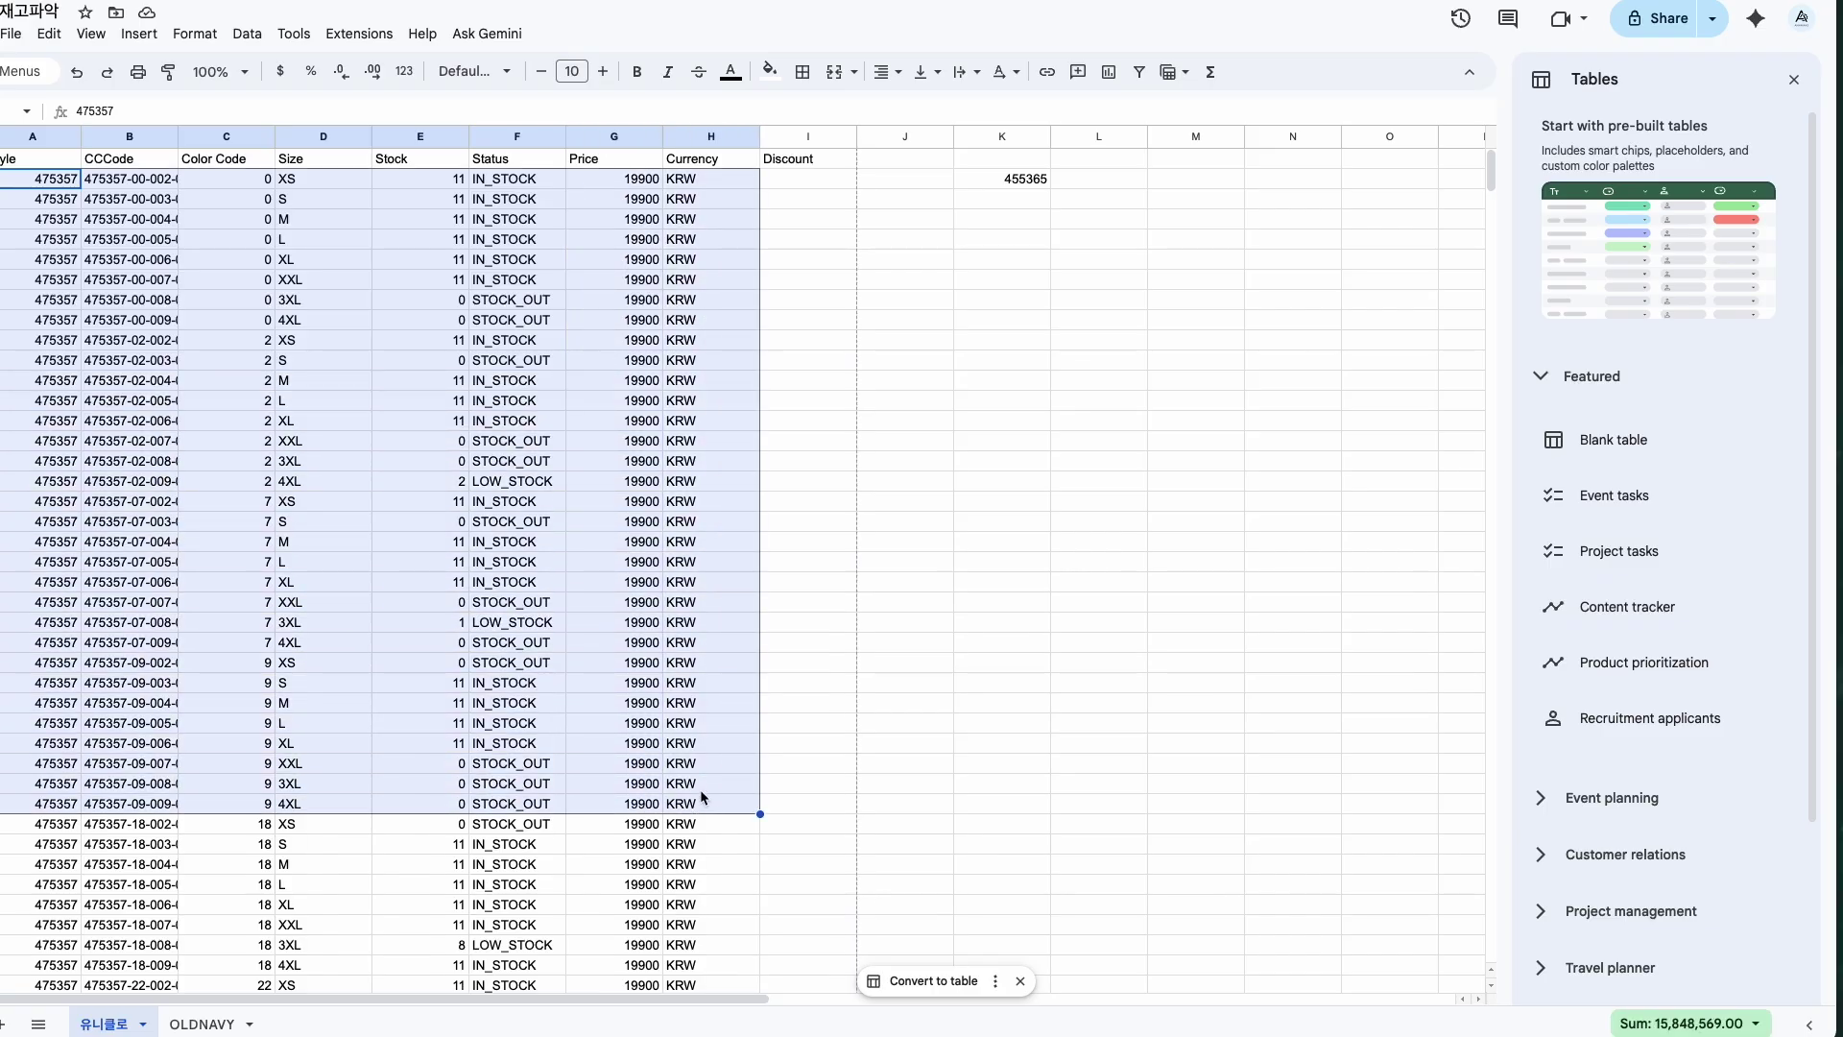
drag(787, 607, 797, 582)
key(Left)
key(Left)
key(Left)
key(Left)
key(Left)
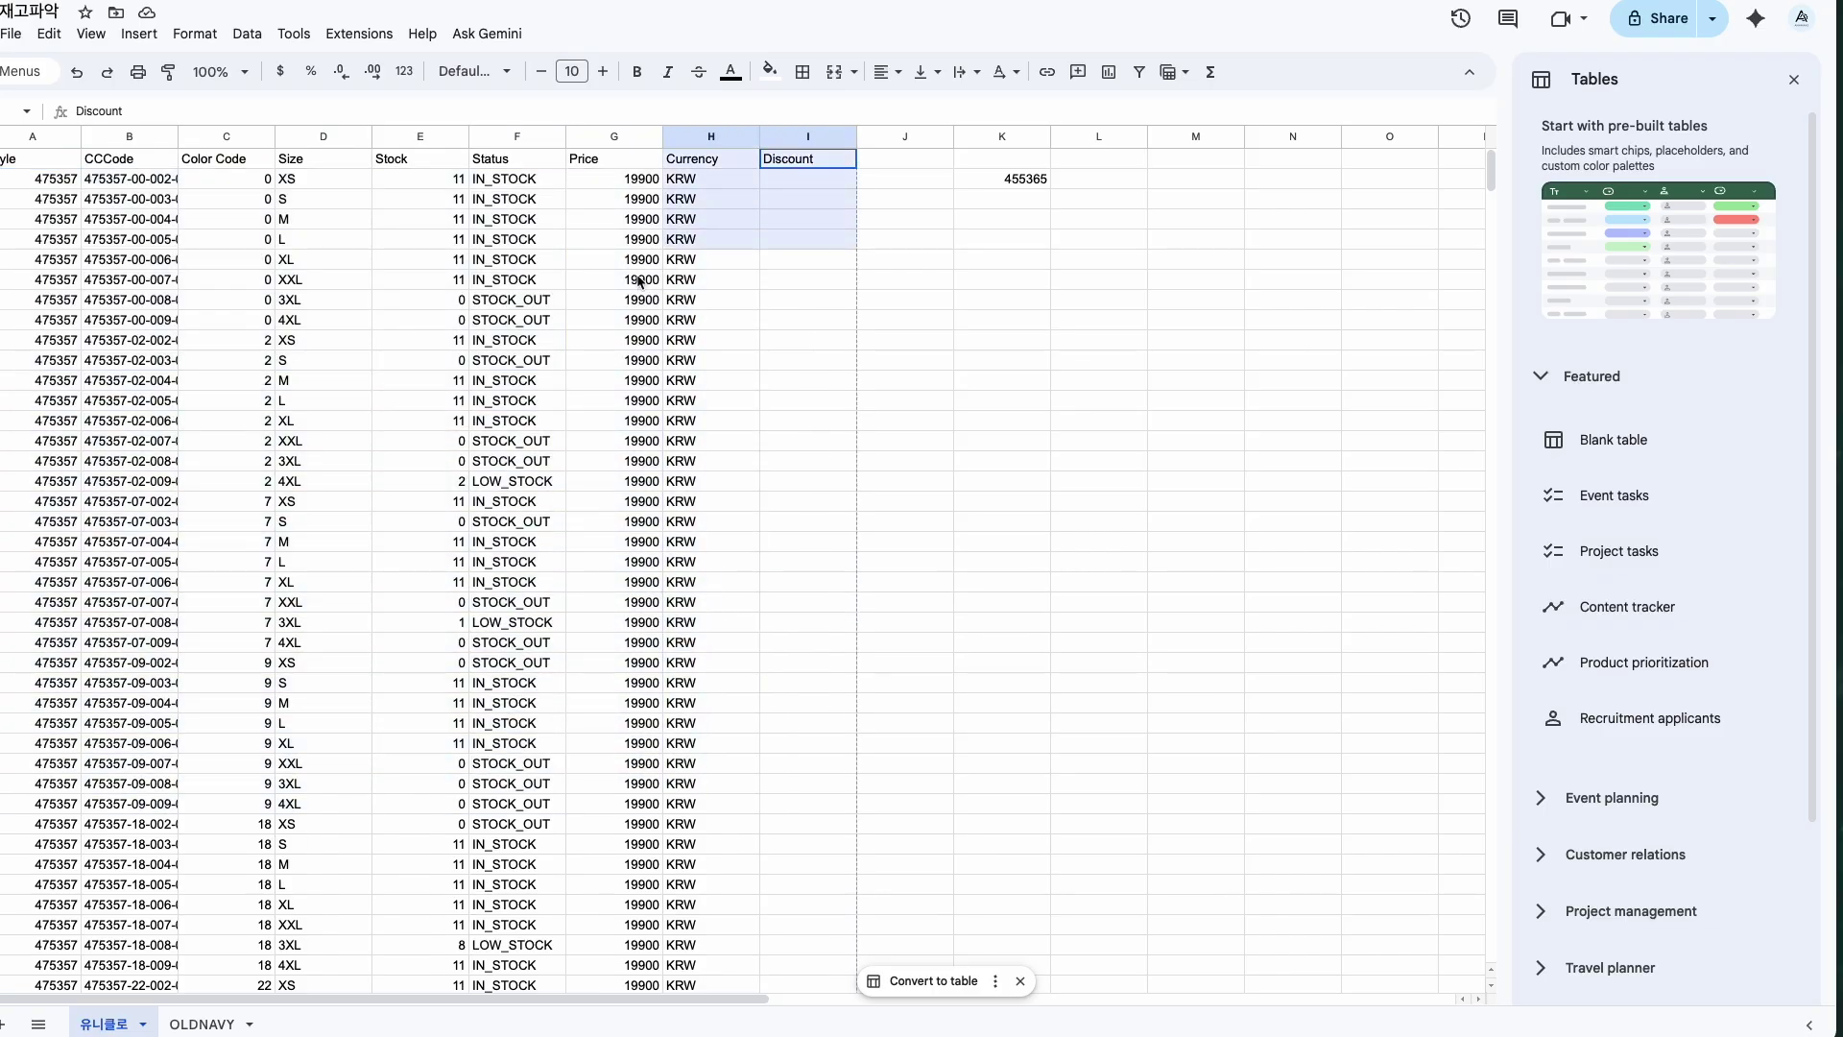
Examine stock quantity and status for each size of style 475357 in color code 50.
scroll(317, 559, down, 3)
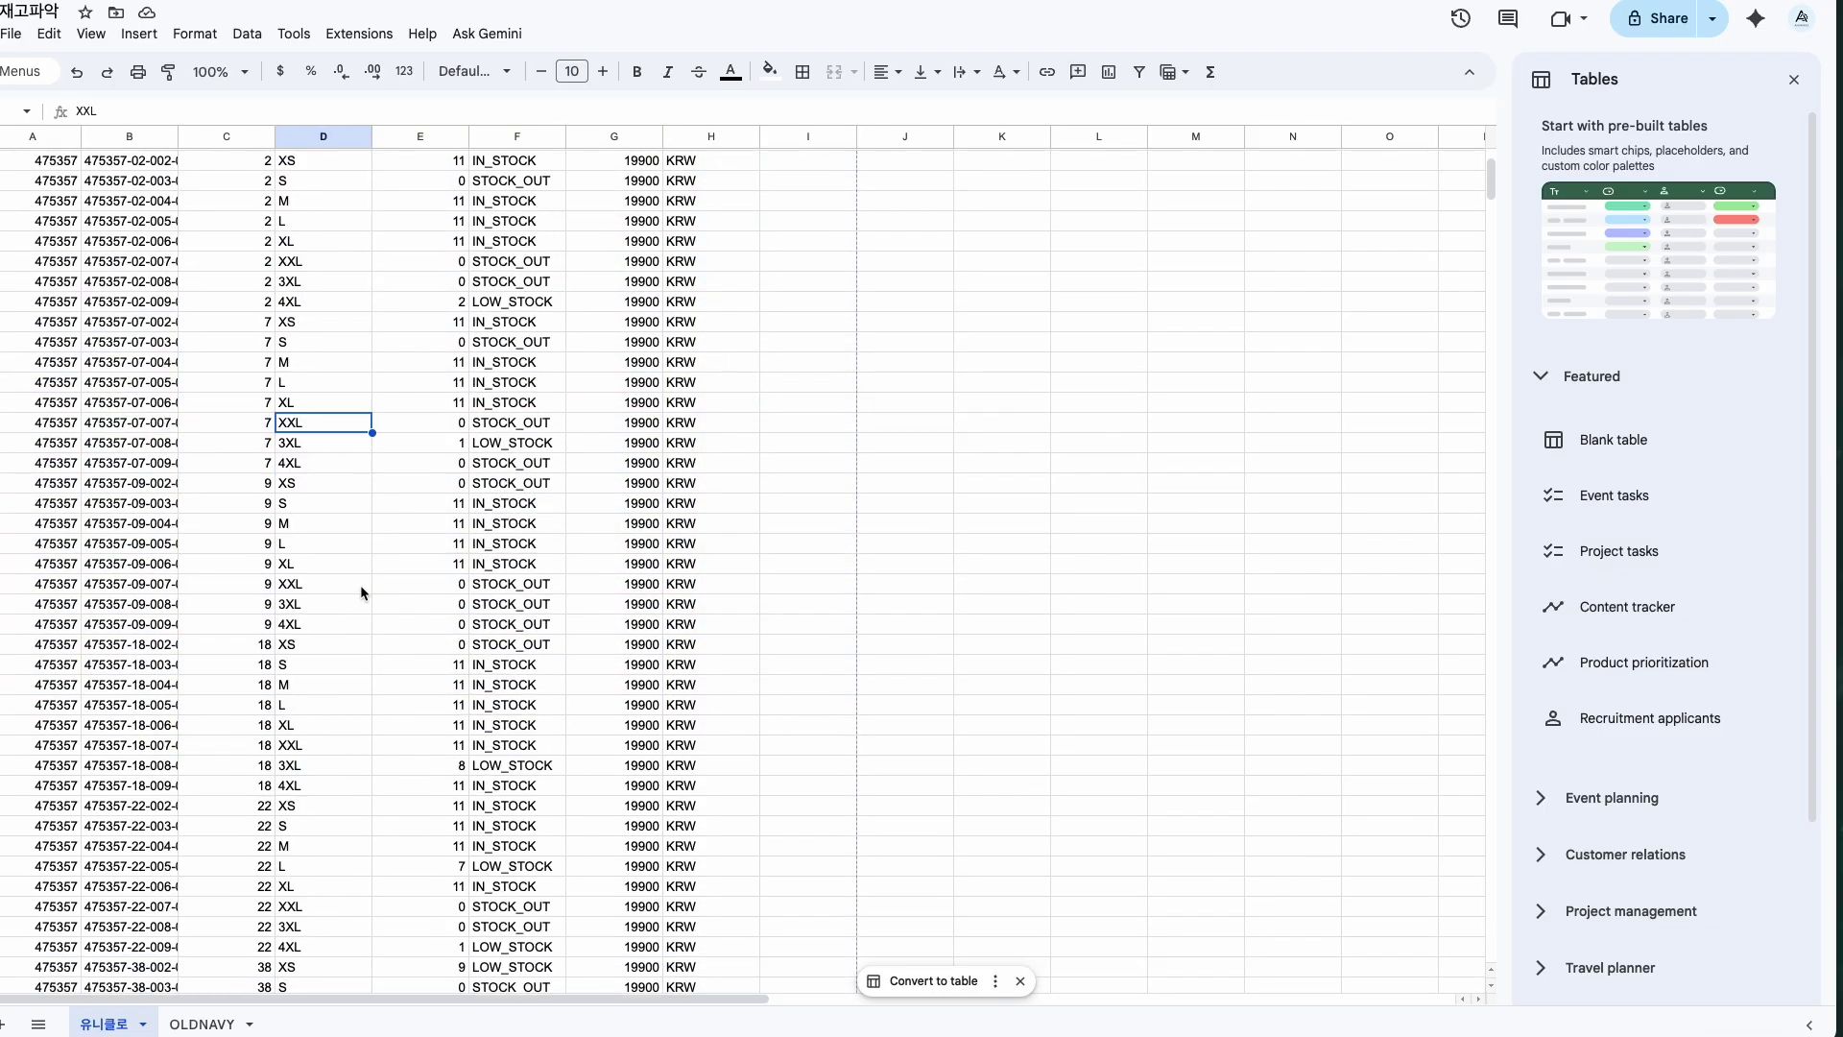
scroll(302, 603, down, 8)
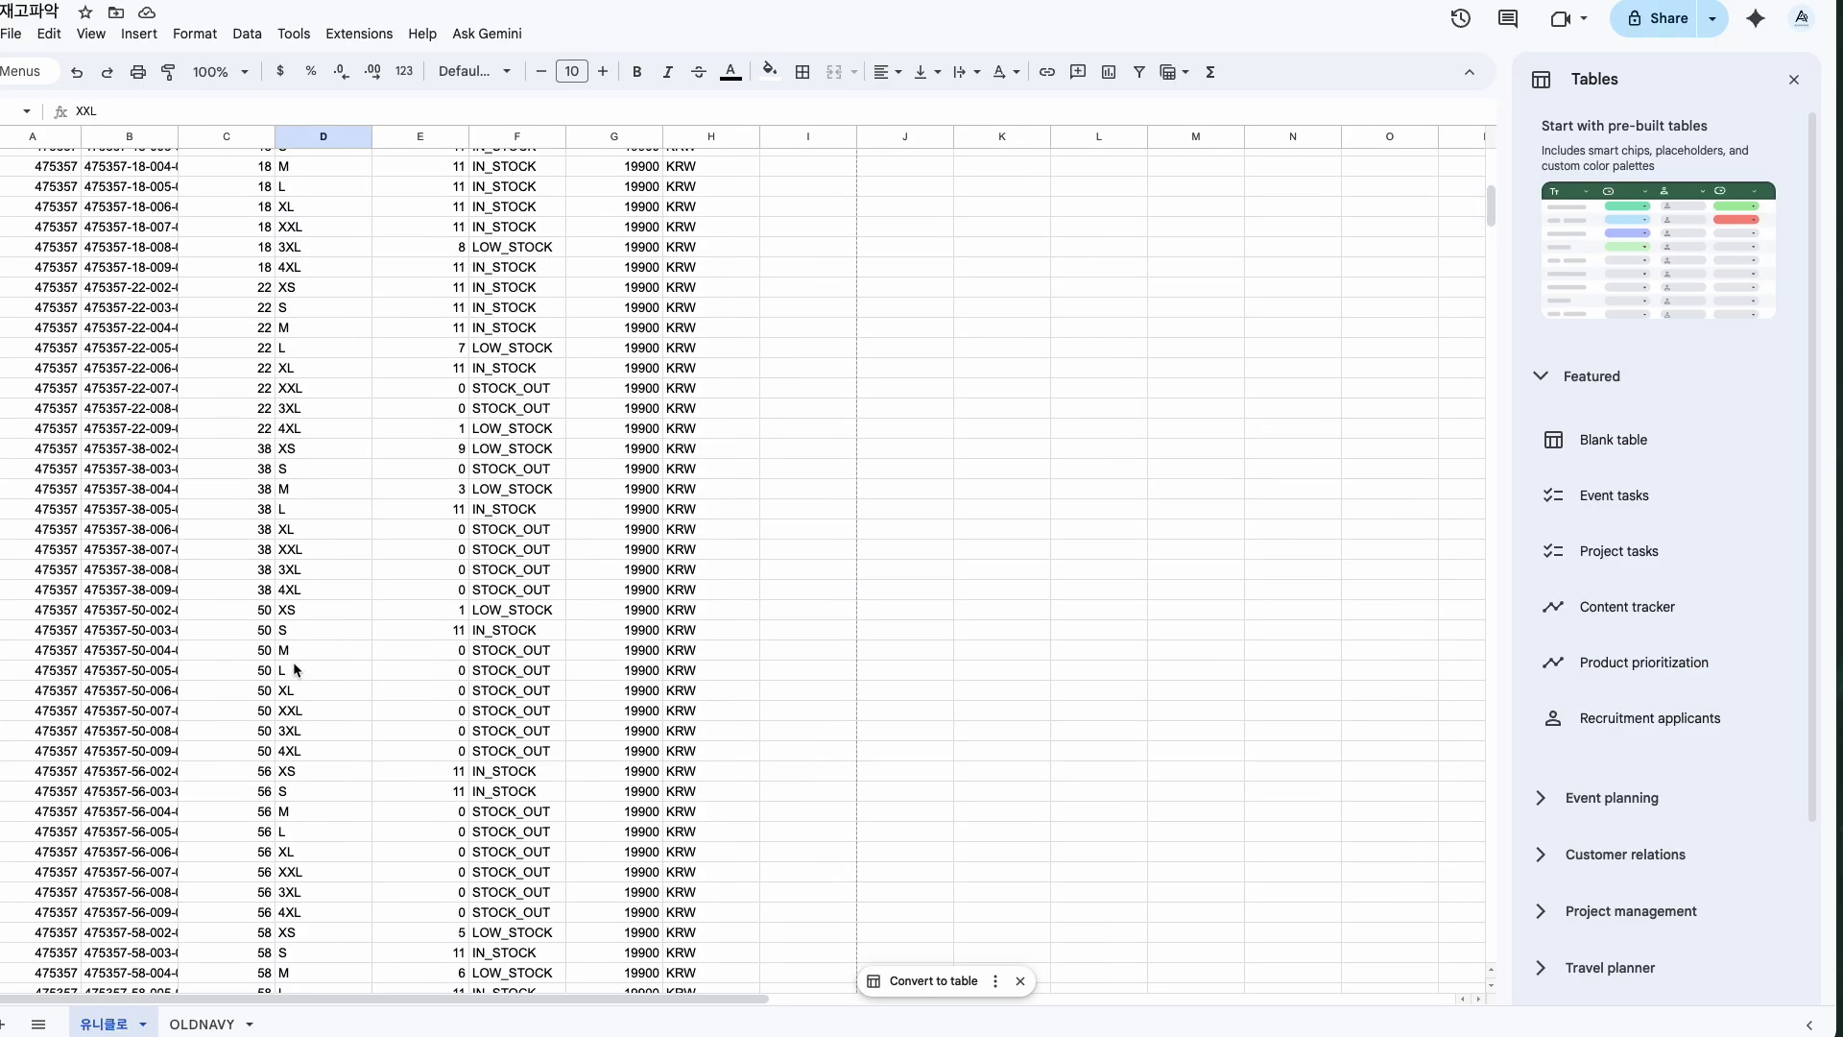
click(255, 613)
drag(305, 636, 842, 810)
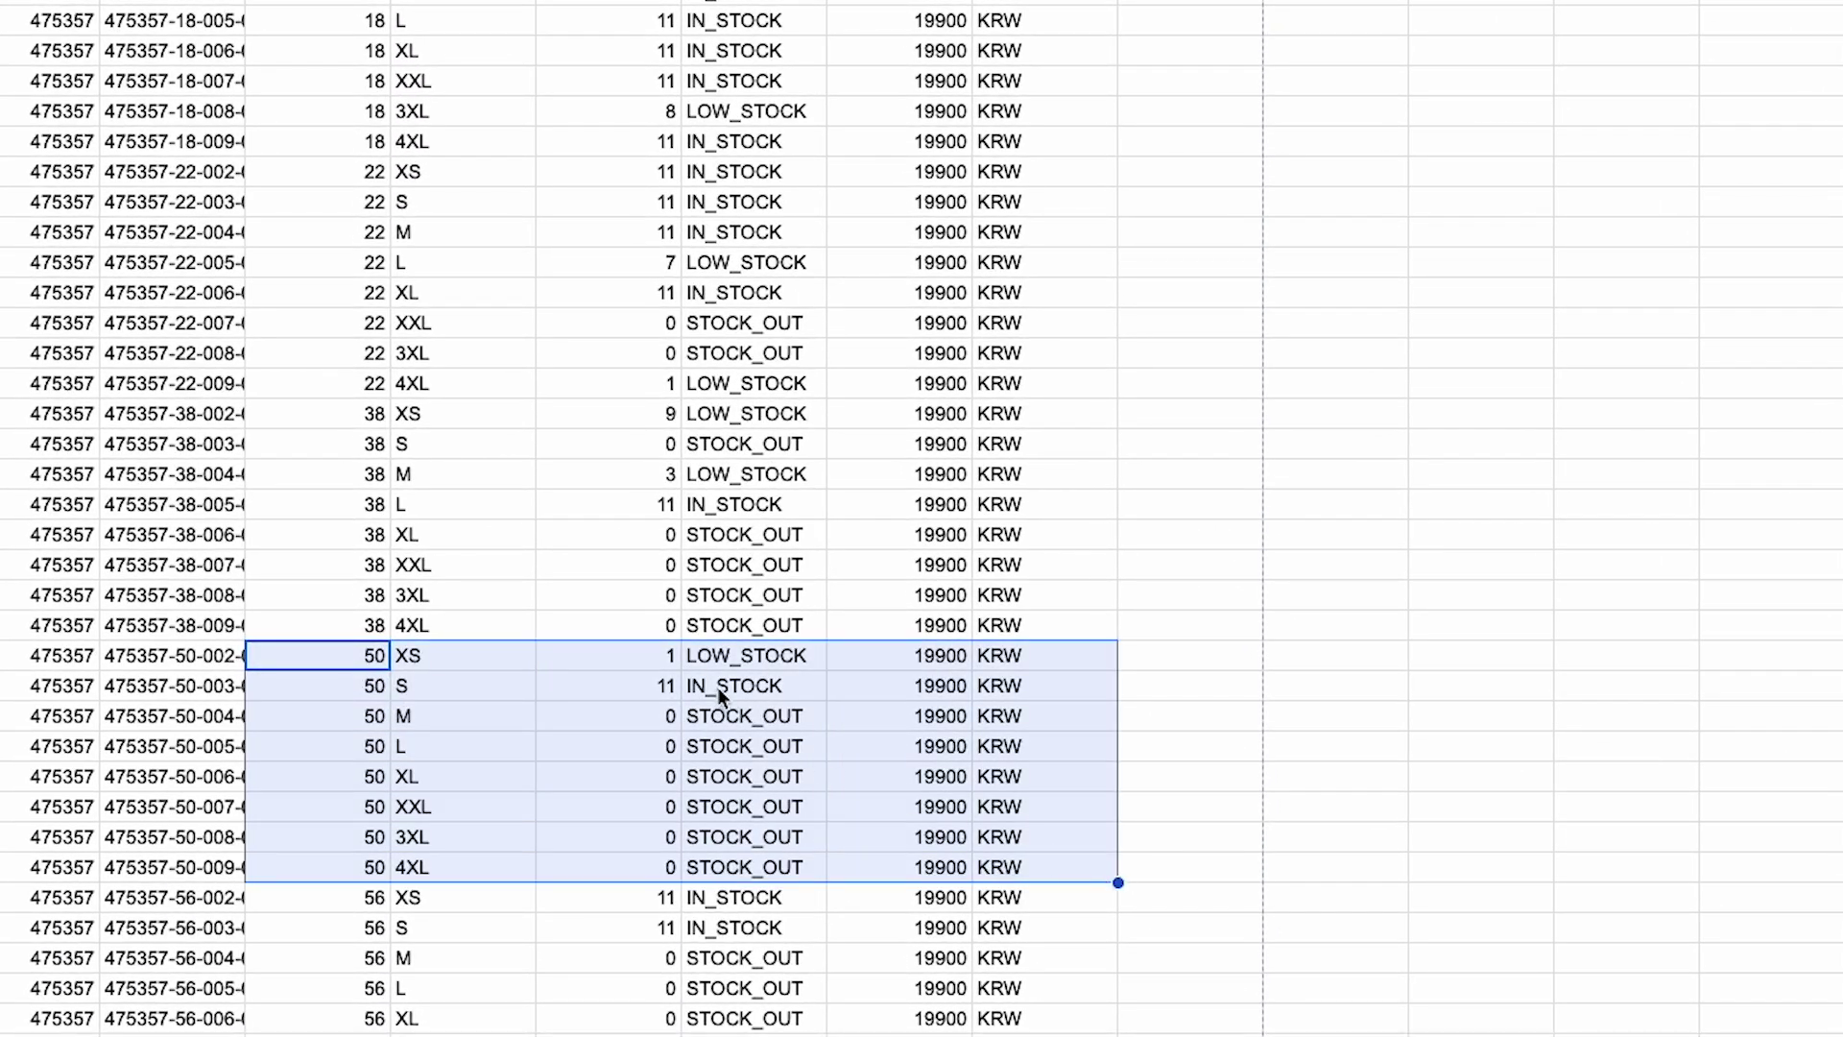
key(Right)
key(Right)
key(Right)
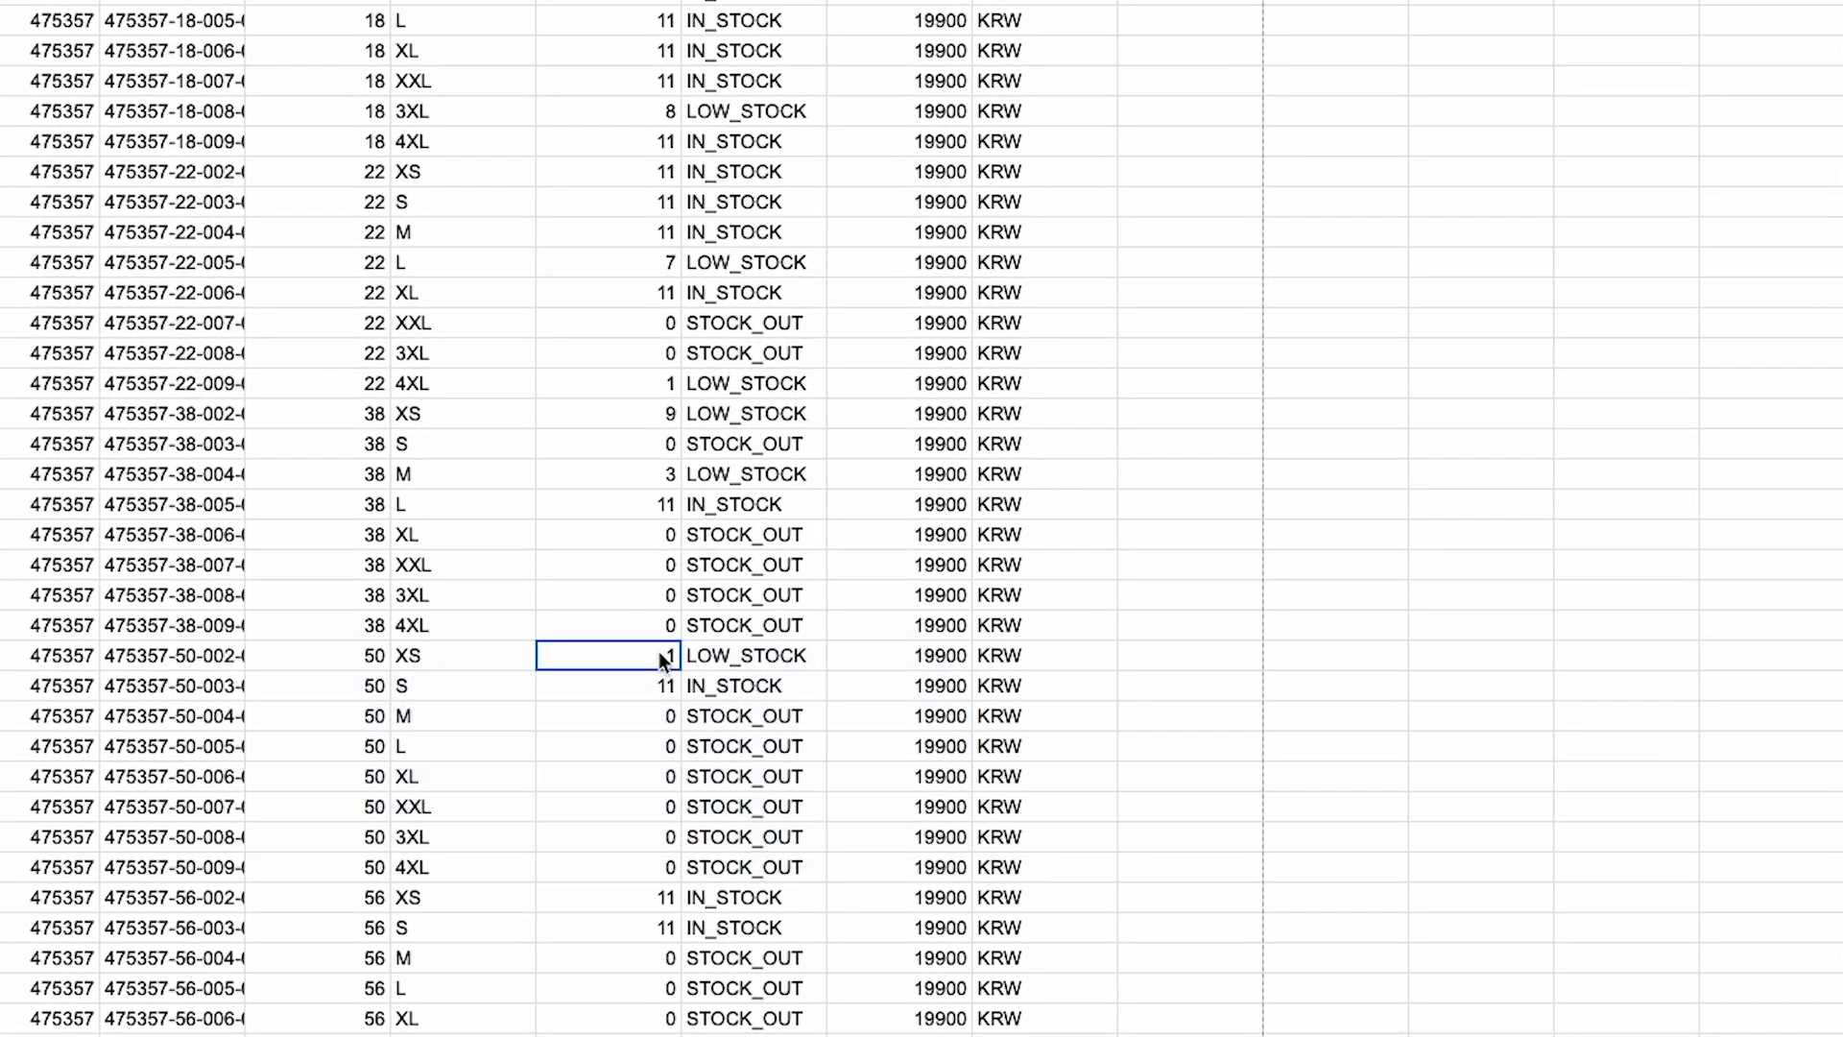
click(620, 684)
drag(696, 679, 586, 689)
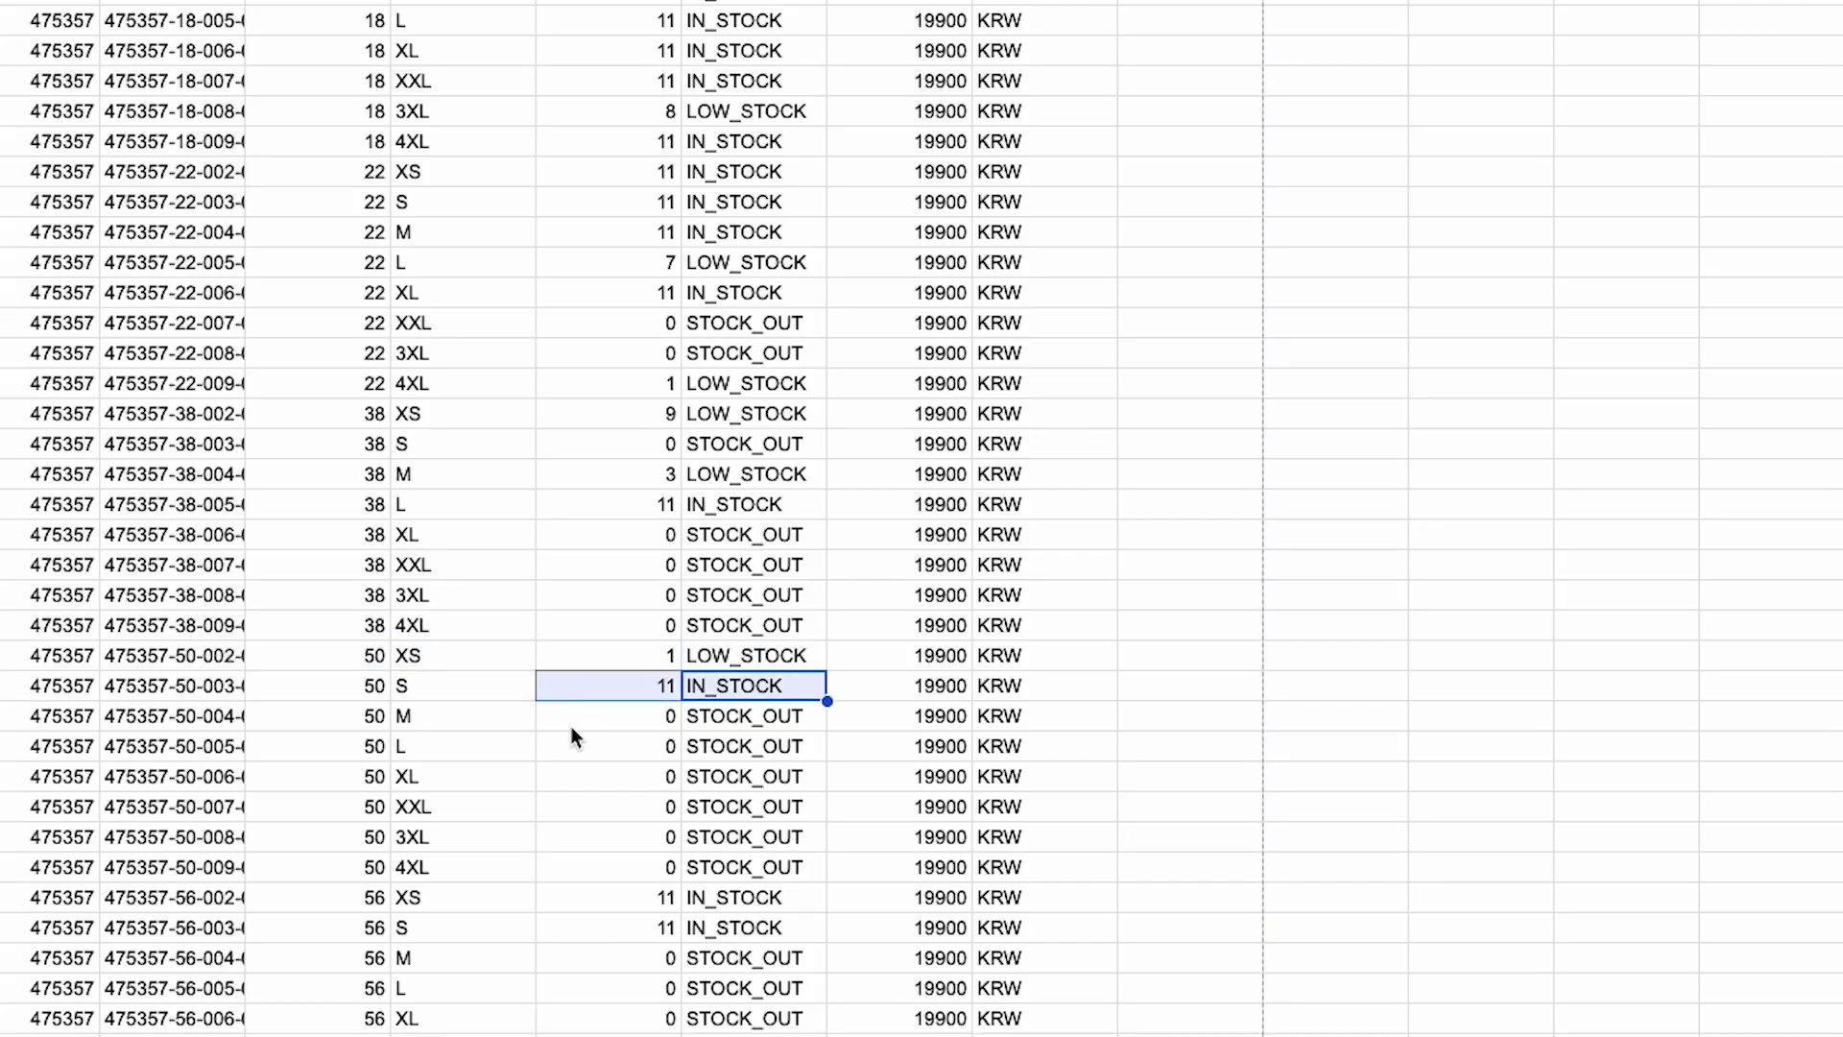
click(638, 715)
drag(664, 739, 782, 862)
scroll(656, 859, down, 10)
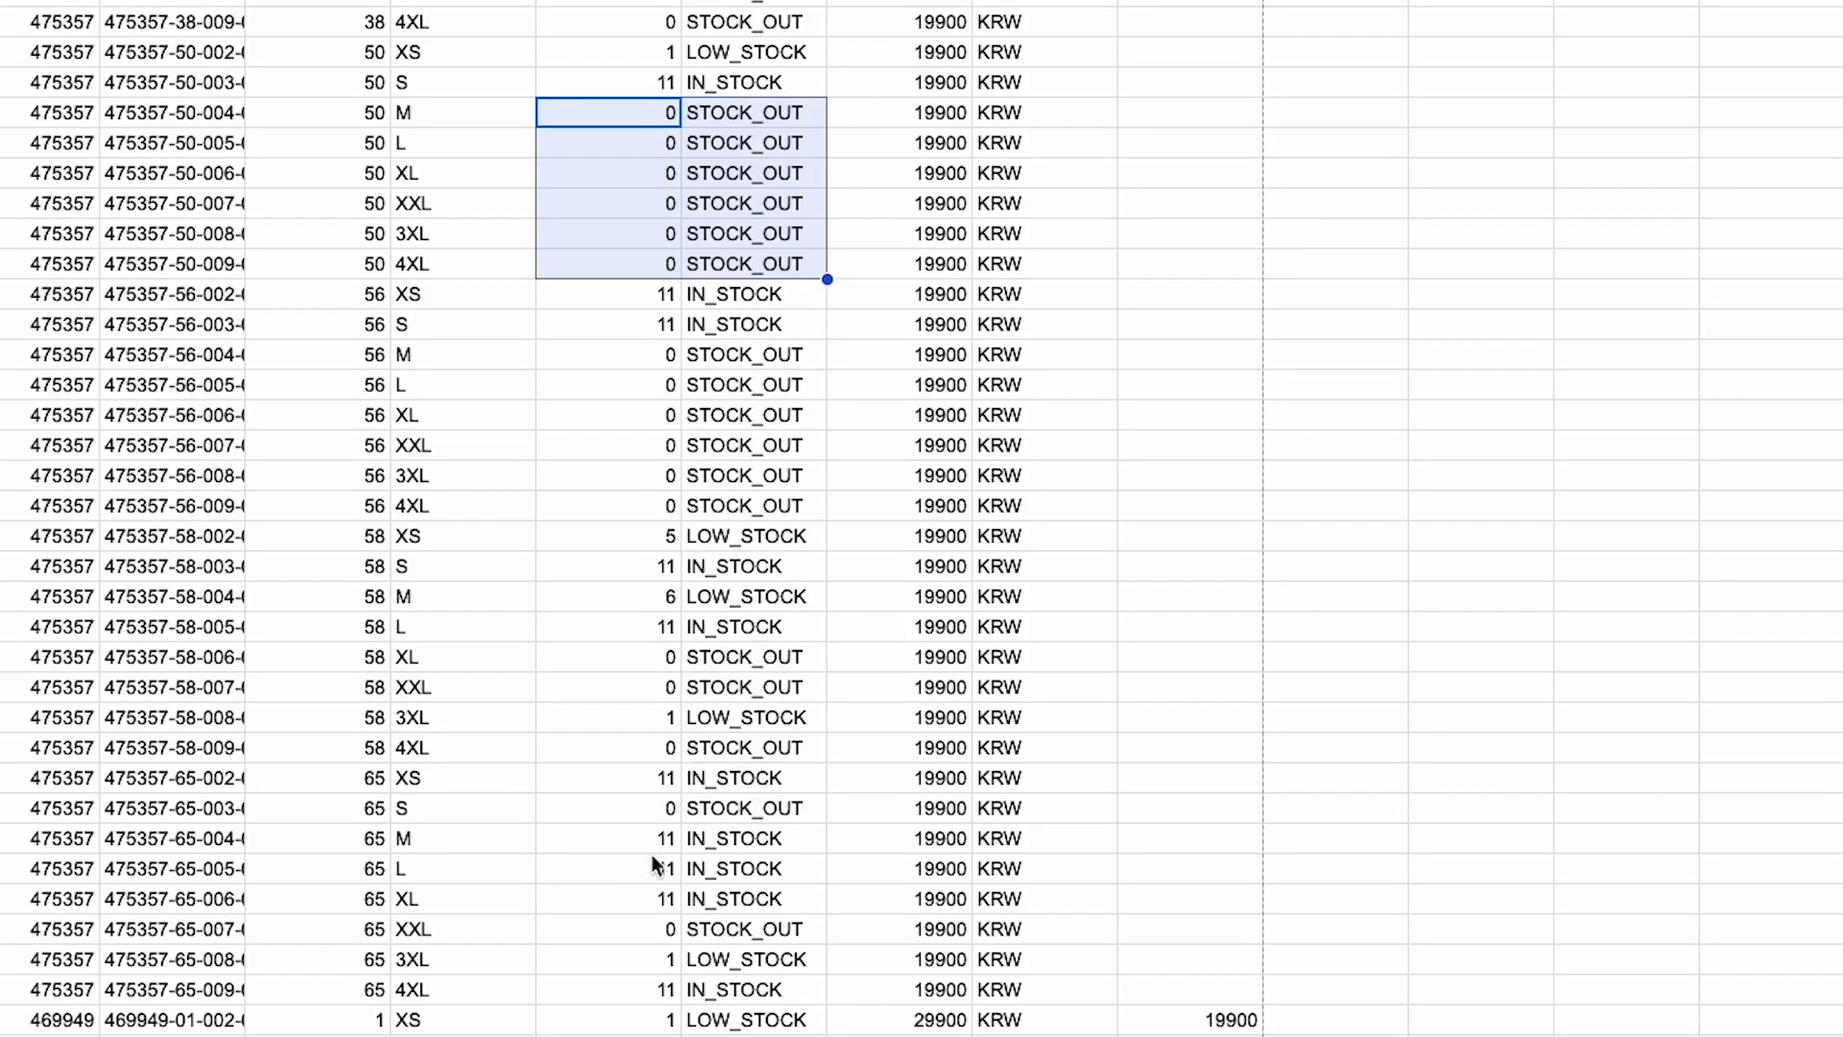
Compare the regular price with the discount price in the rows of style 469949.
click(1000, 626)
click(956, 559)
scroll(960, 585, up, 5)
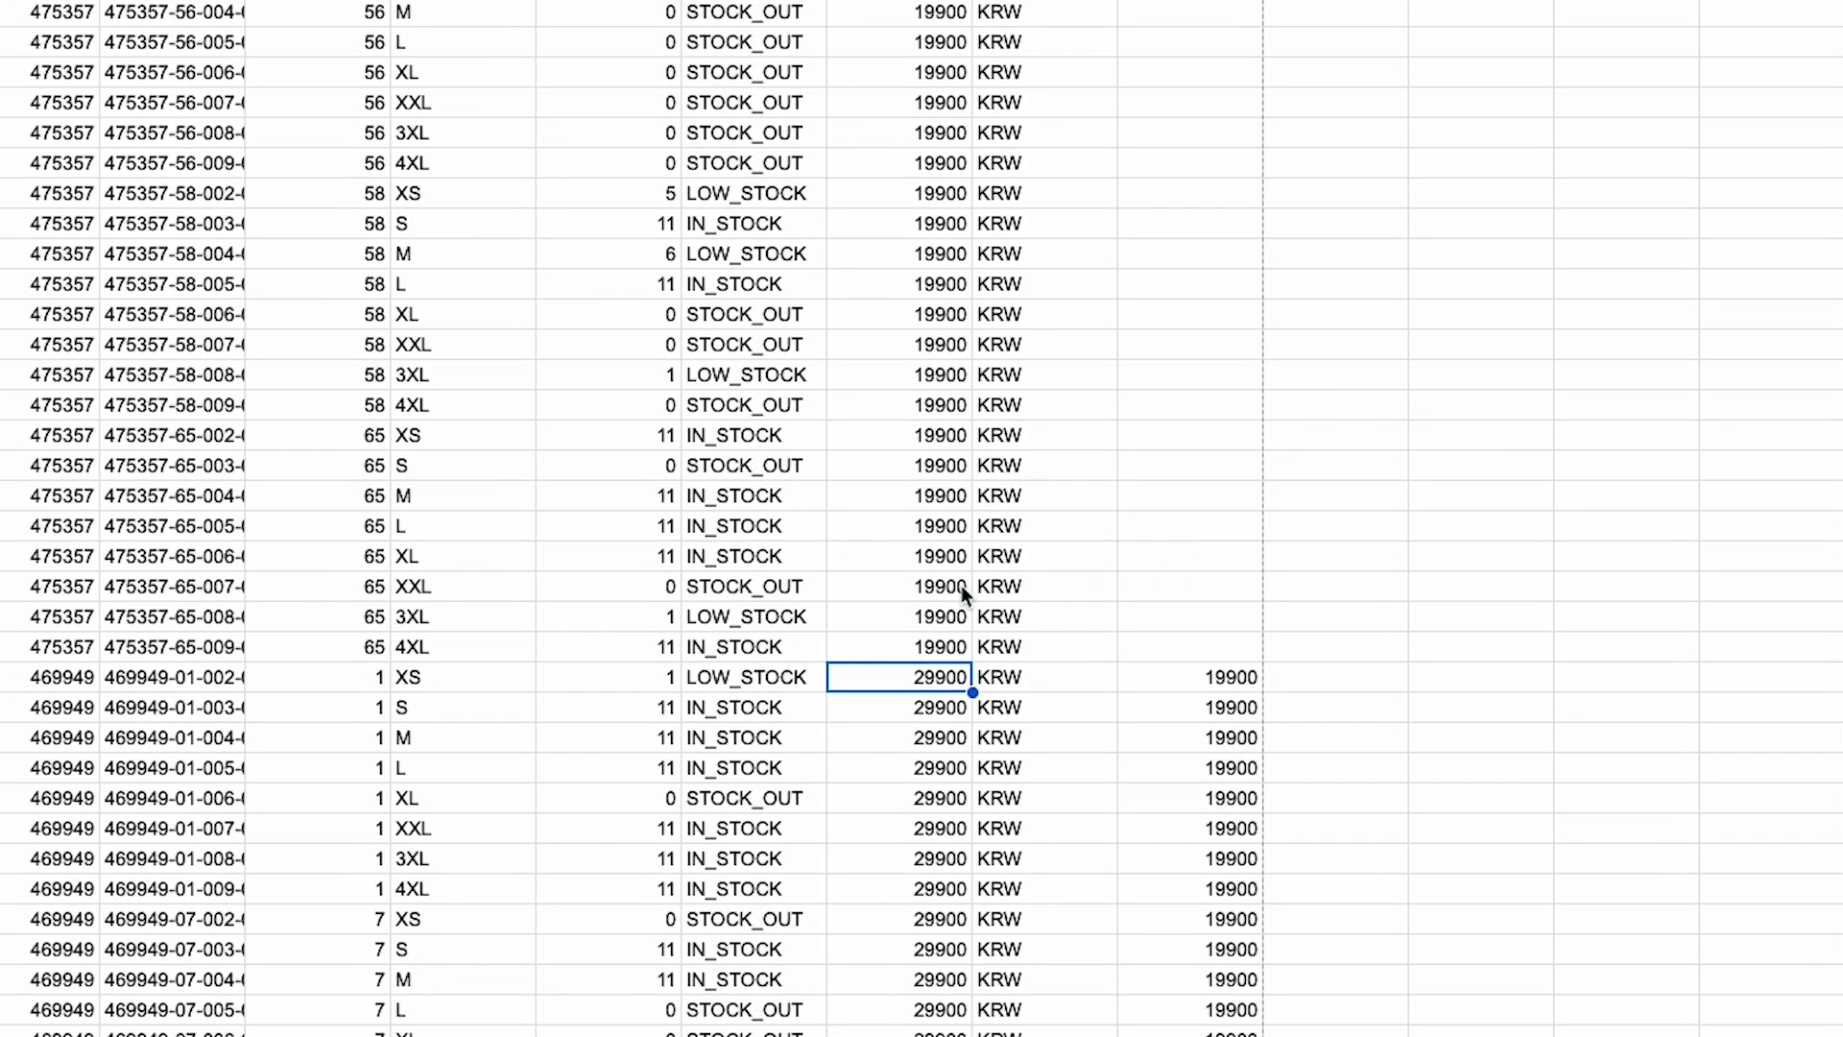
click(140, 949)
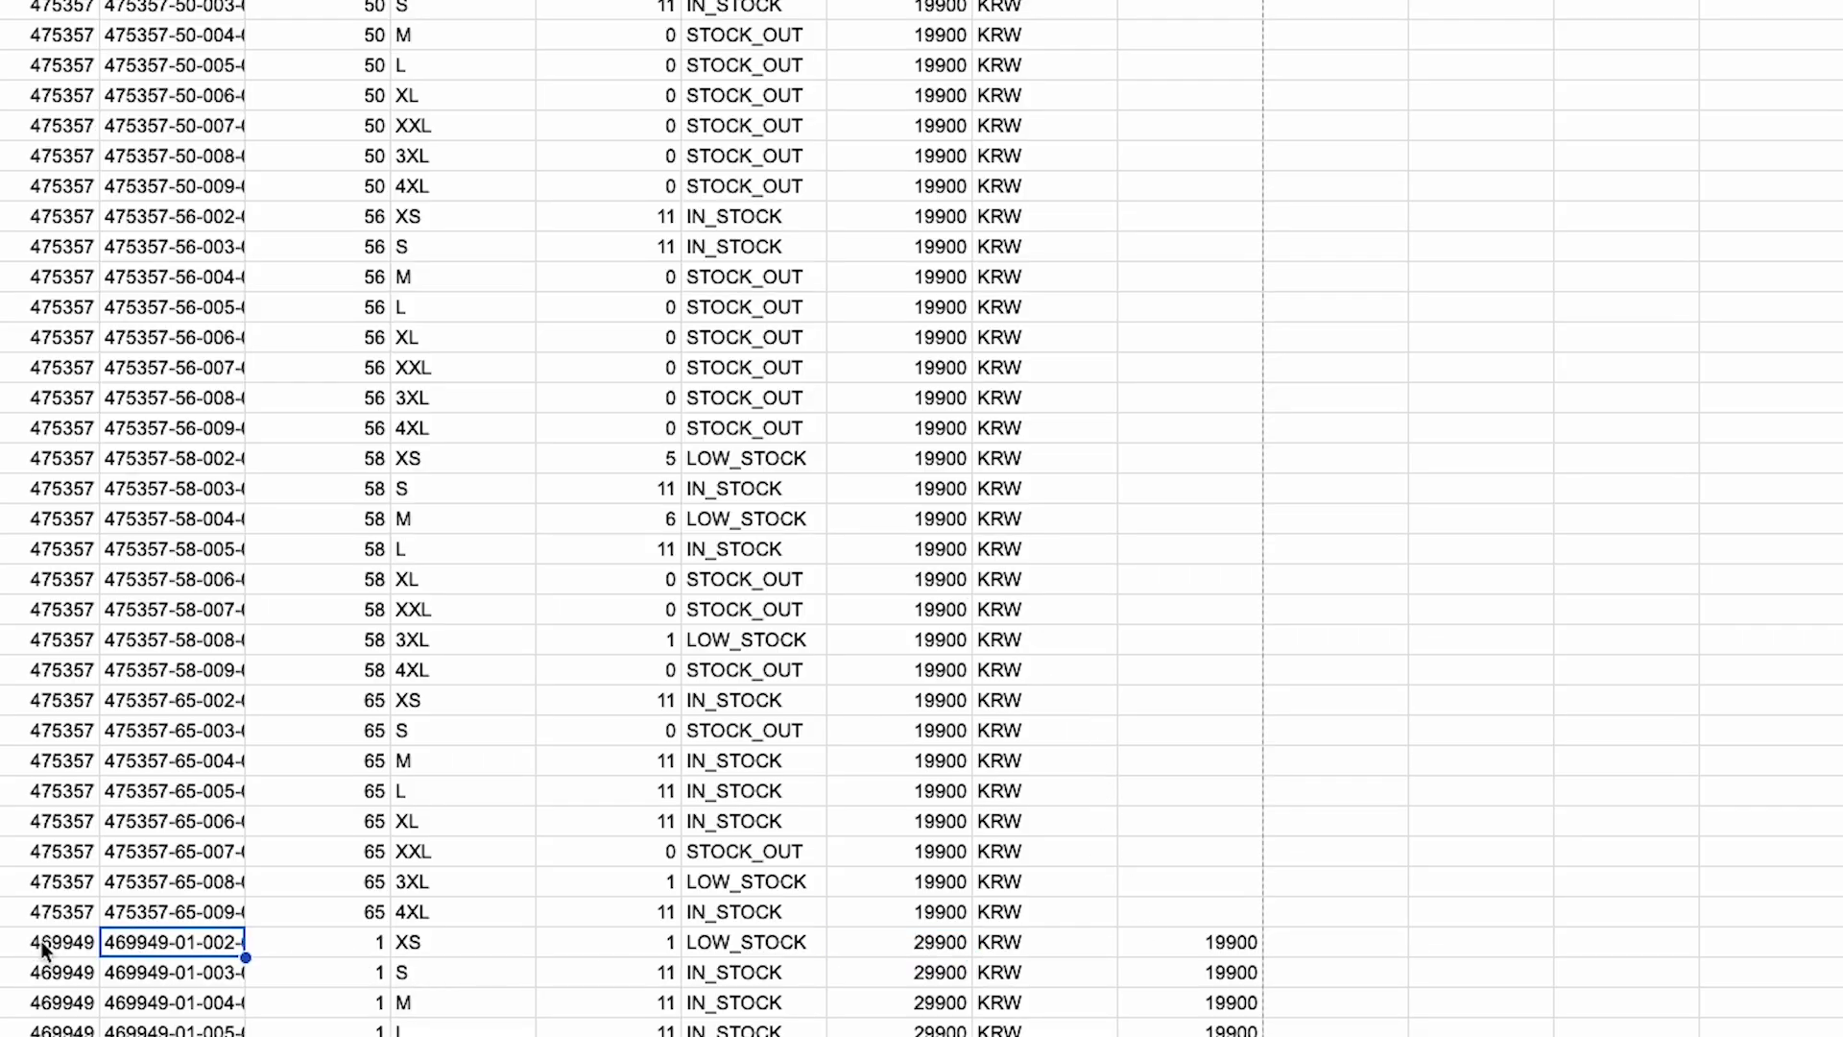
drag(40, 947, 1191, 1036)
scroll(1196, 246, down, 13)
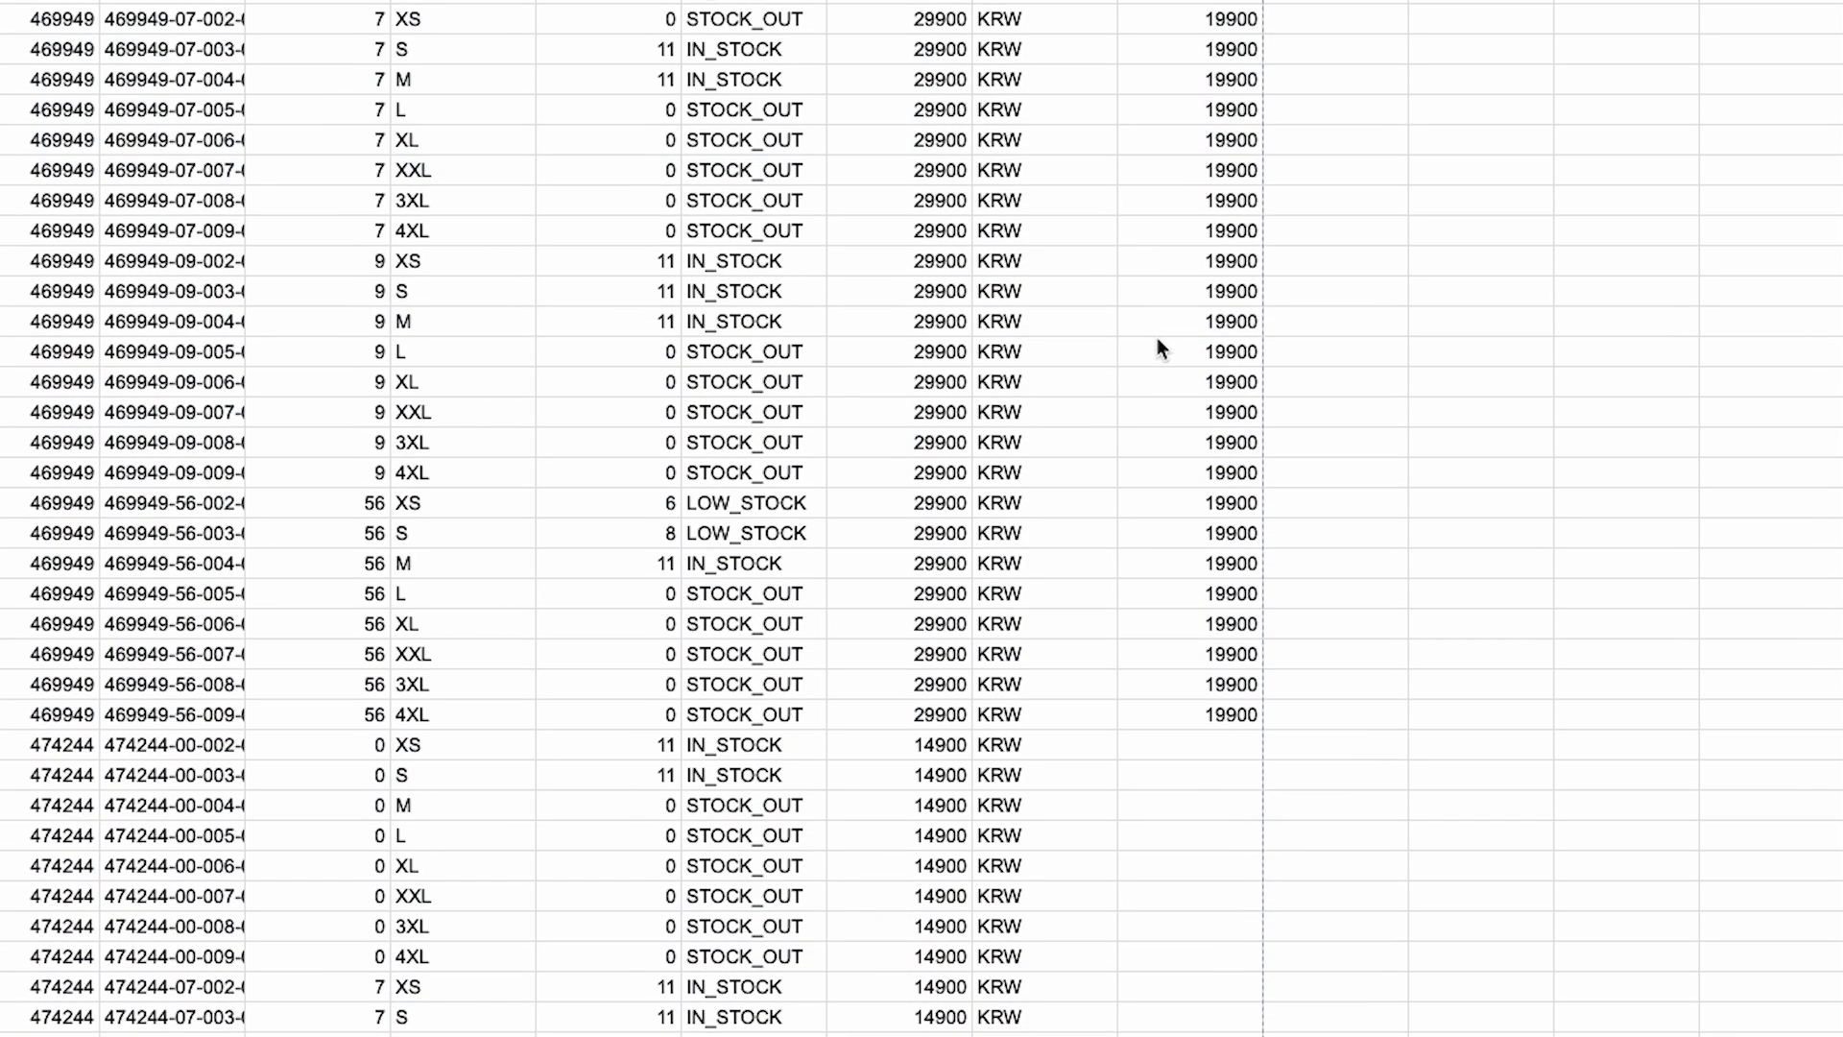
scroll(1156, 337, up, 5)
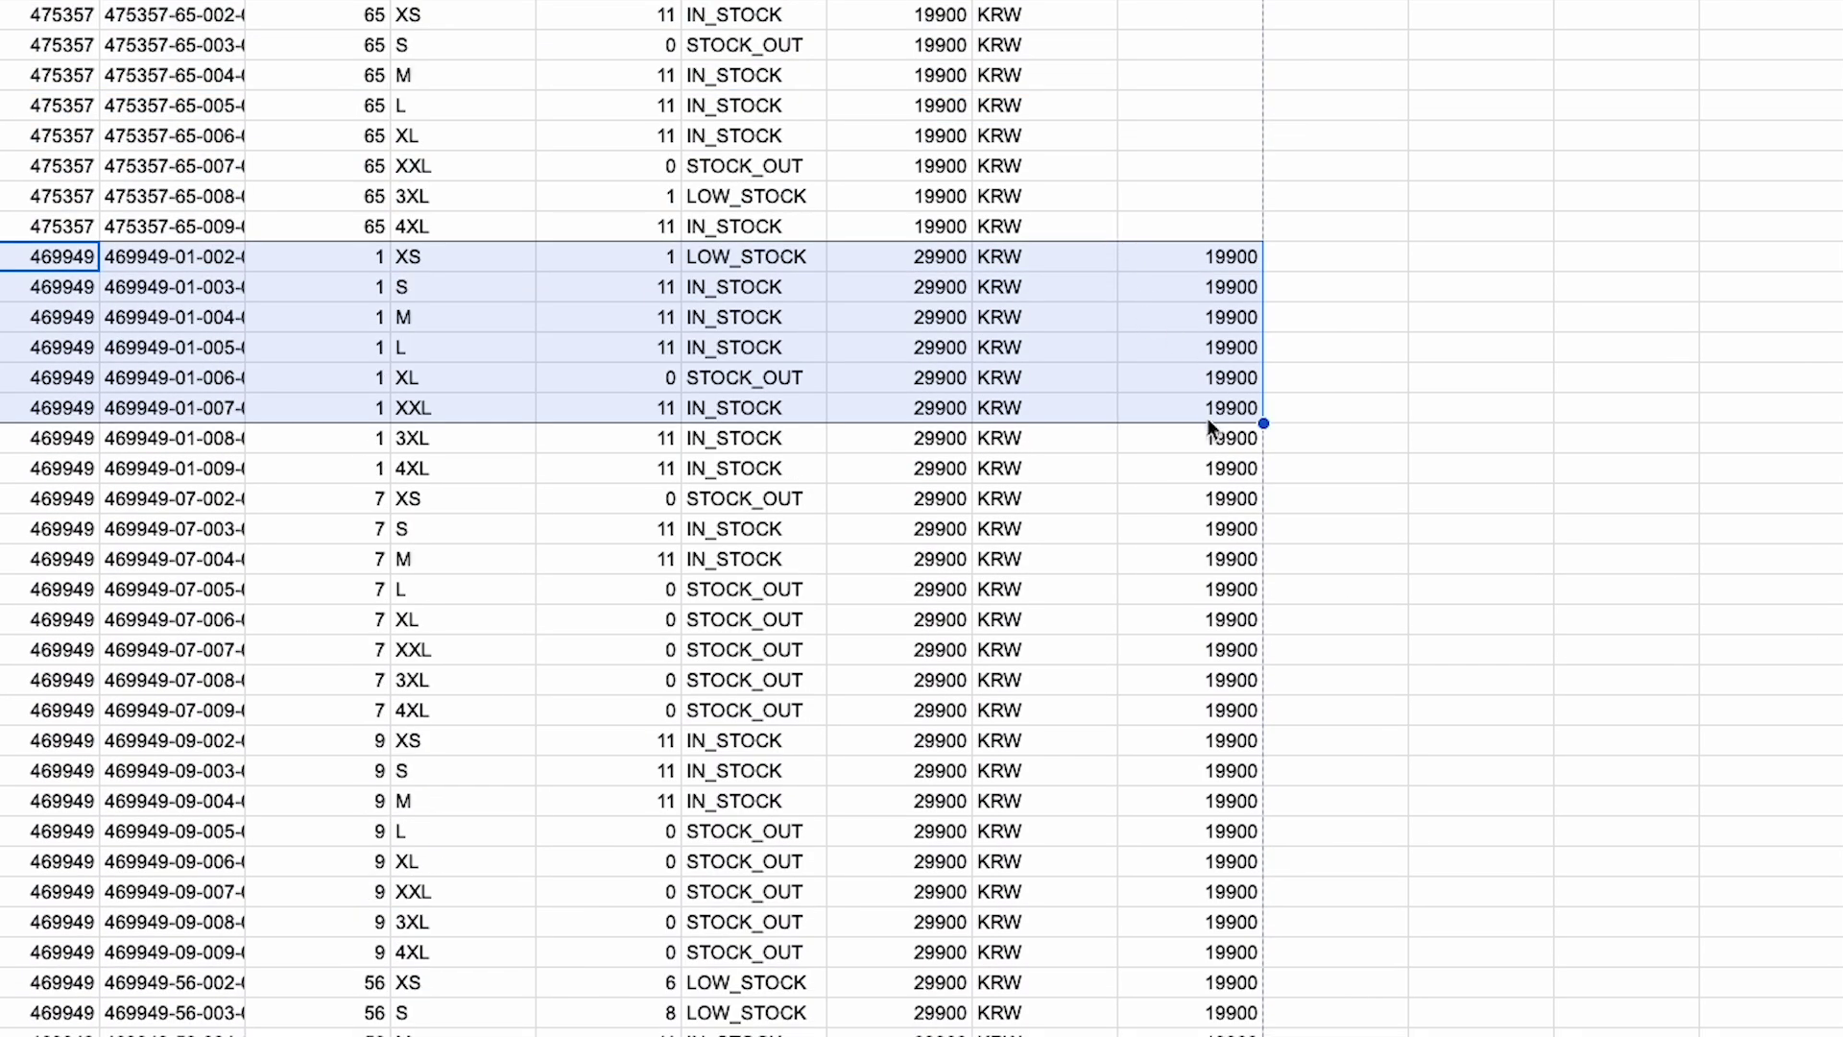
scroll(1183, 314, up, 20)
scroll(1162, 471, down, 20)
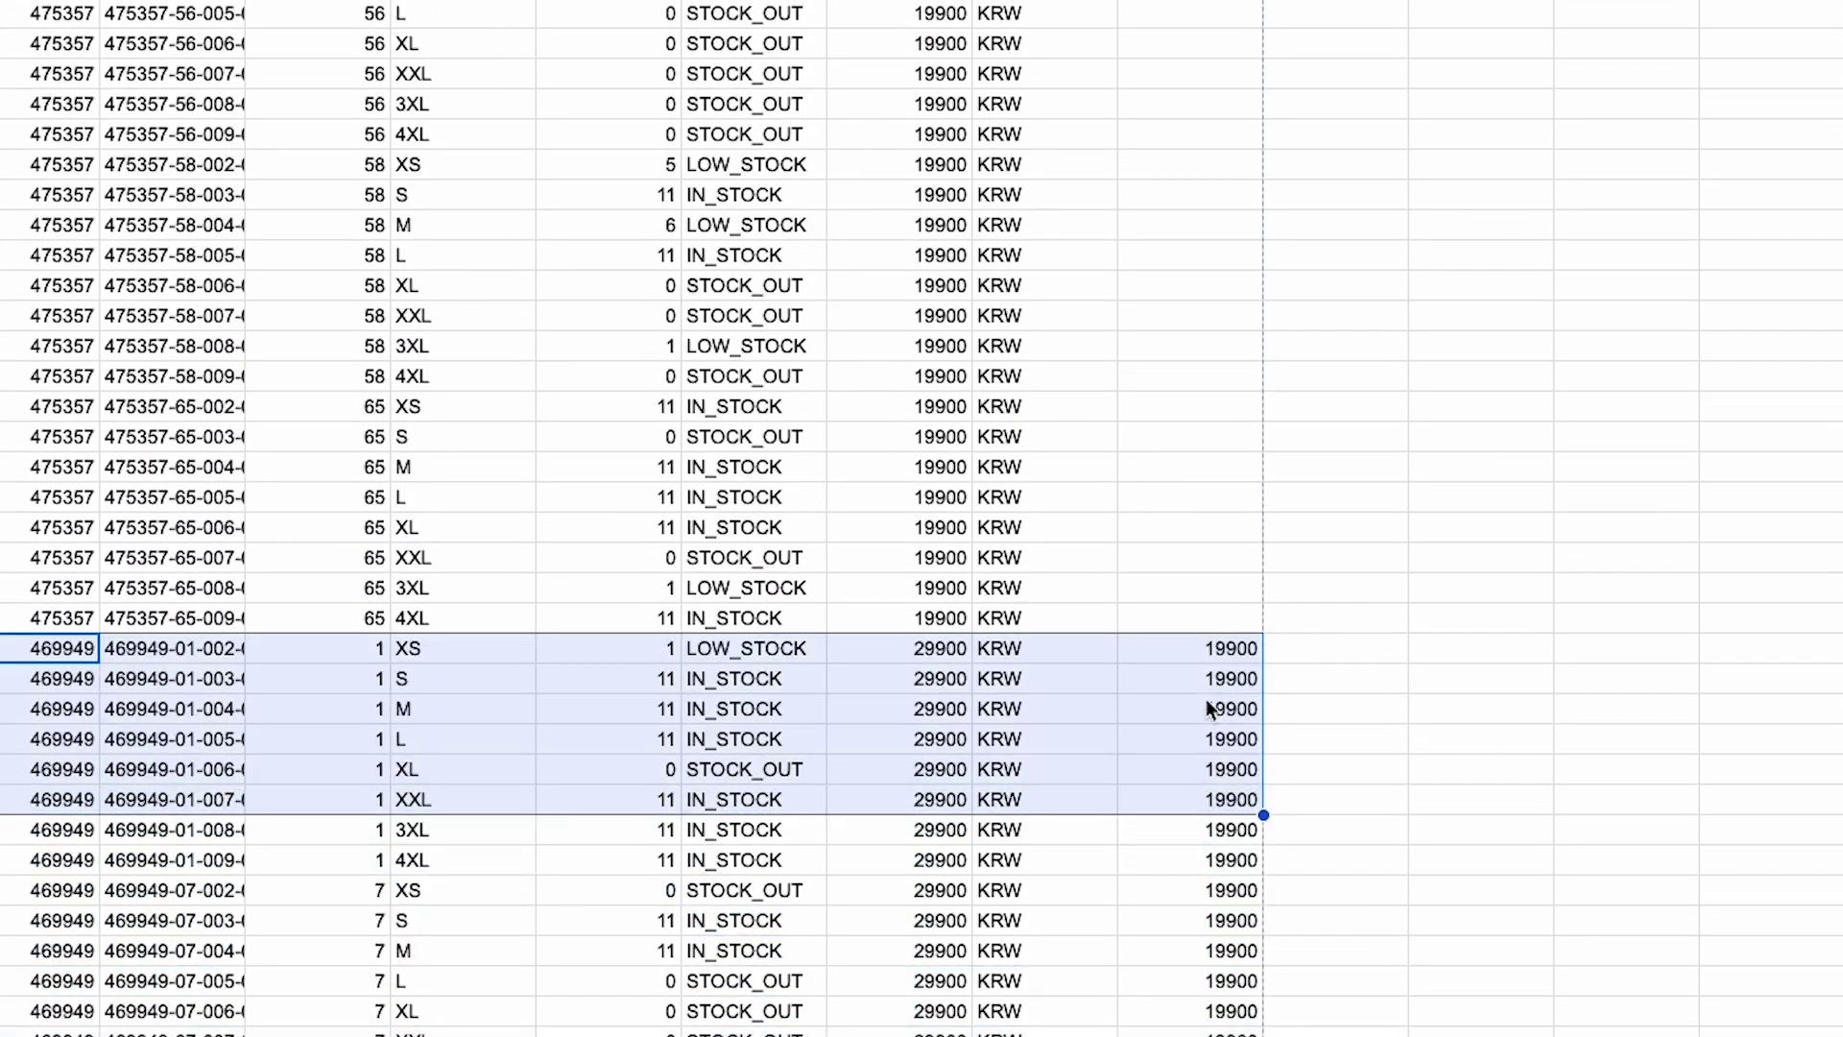
click(1203, 649)
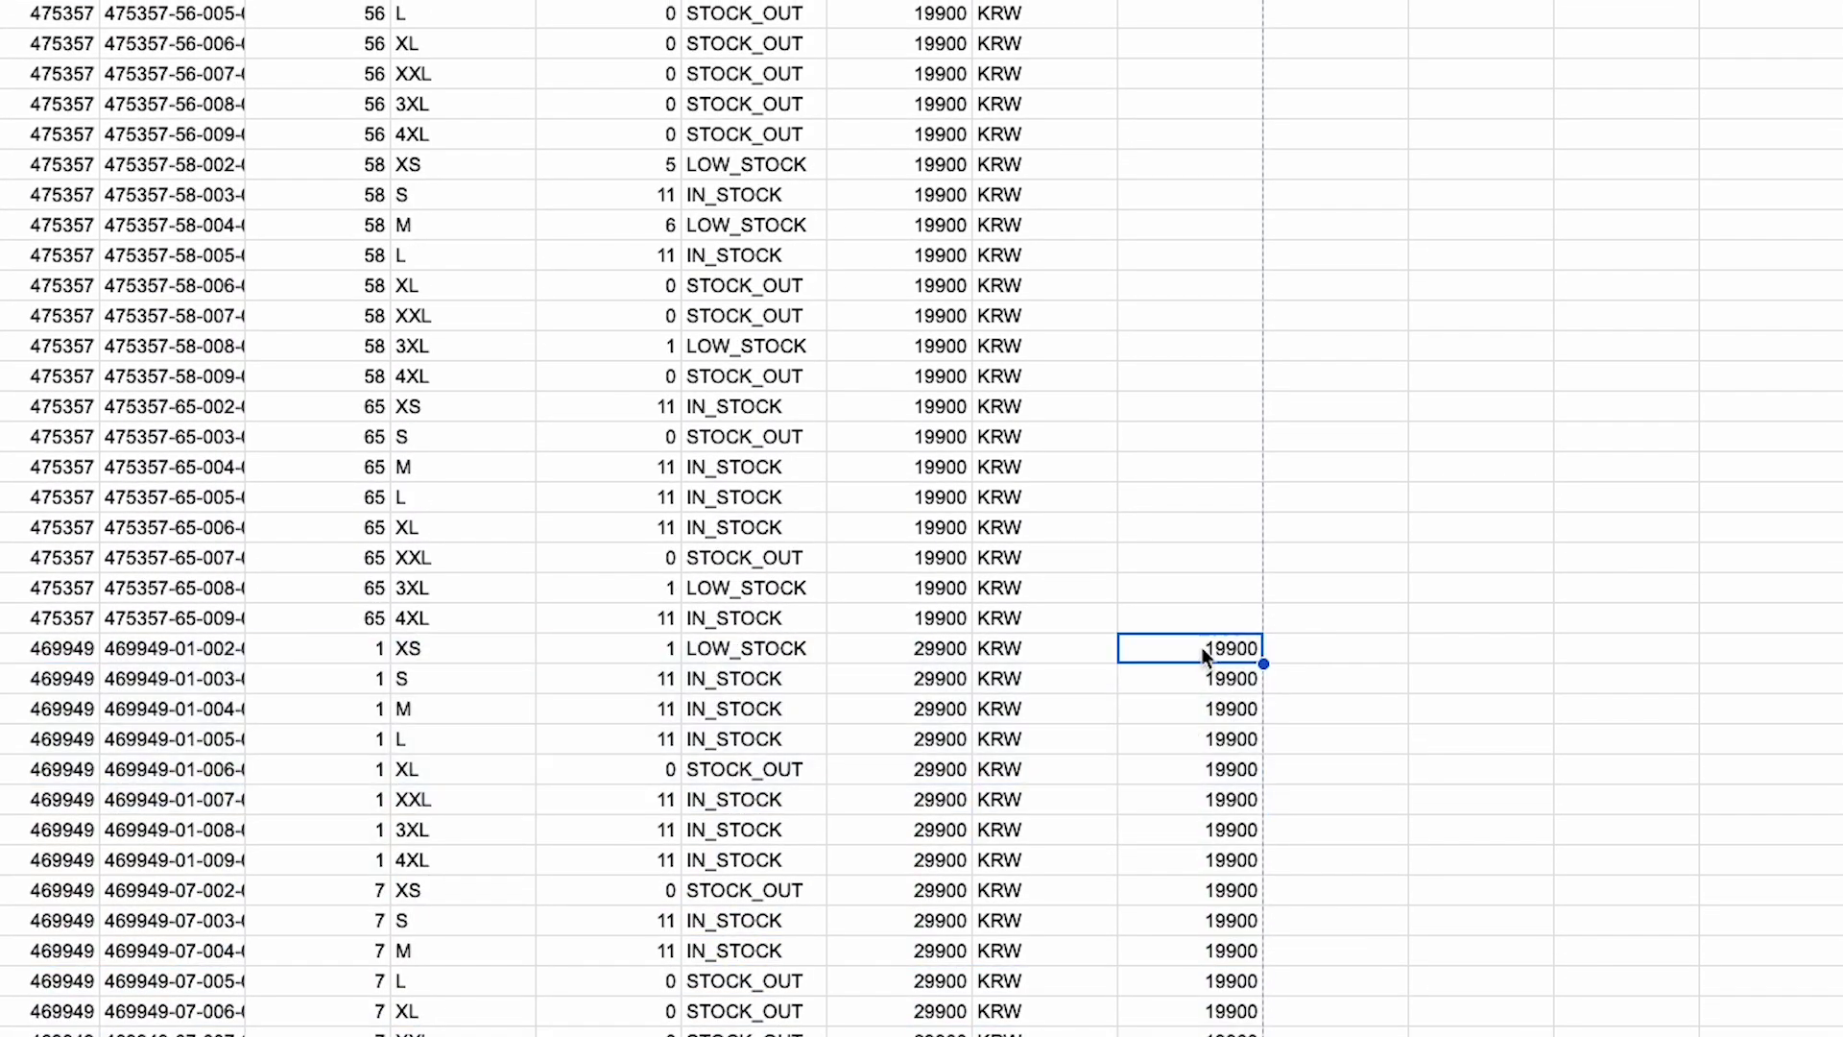
scroll(1177, 650, down, 5)
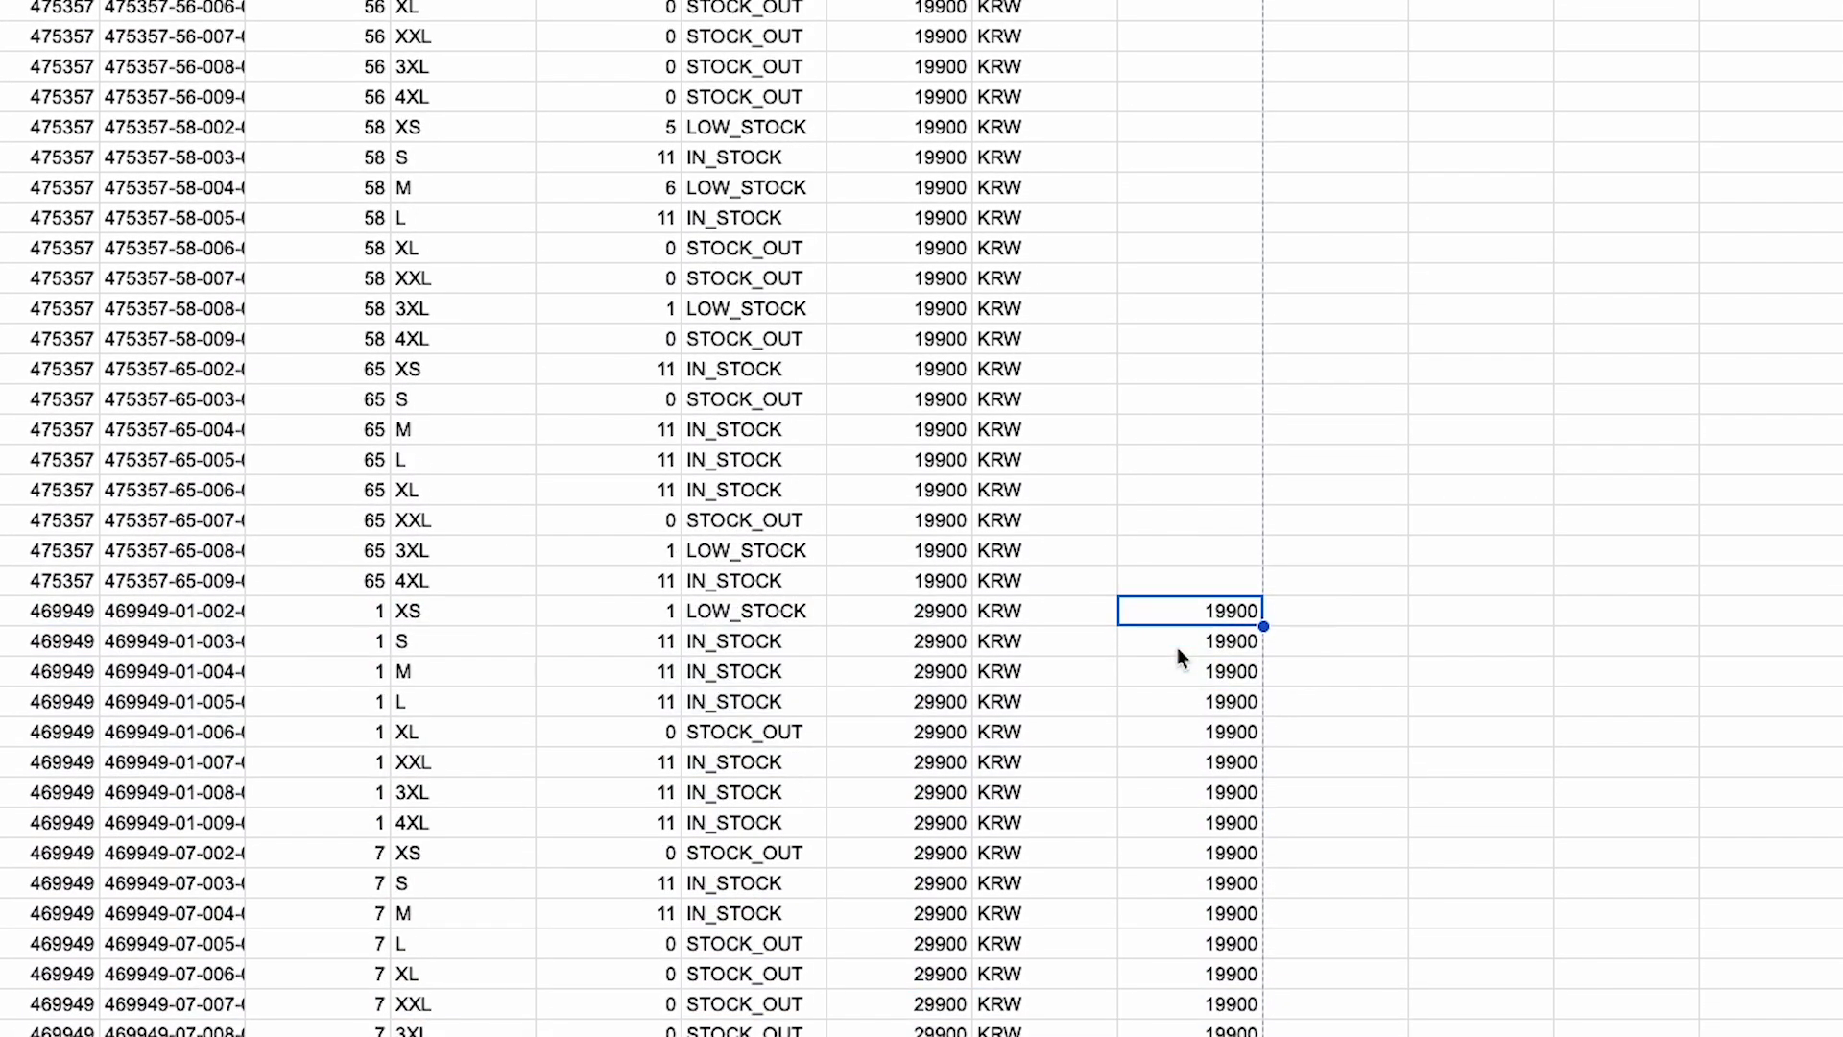
Review the stock rows of style 474244 by color code and size near the end of the Uniqlo sheet.
scroll(864, 441, down, 13)
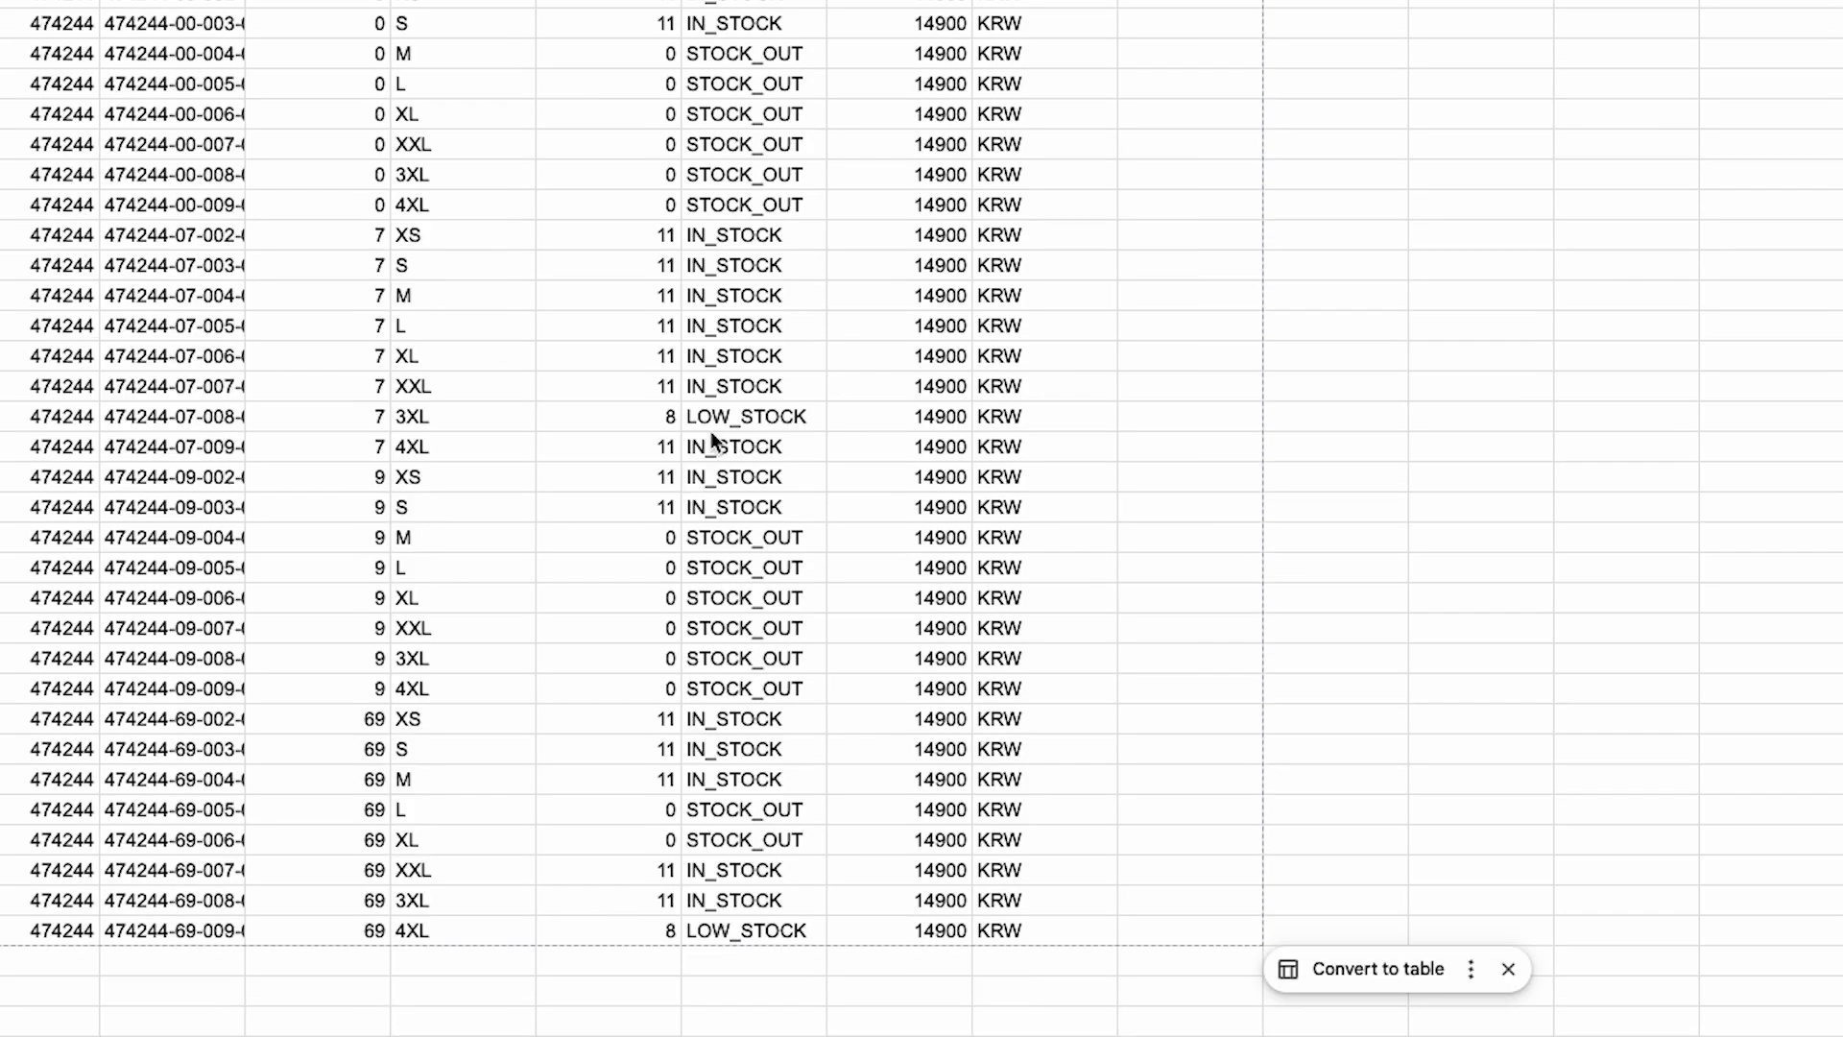
scroll(768, 413, up, 9)
click(197, 758)
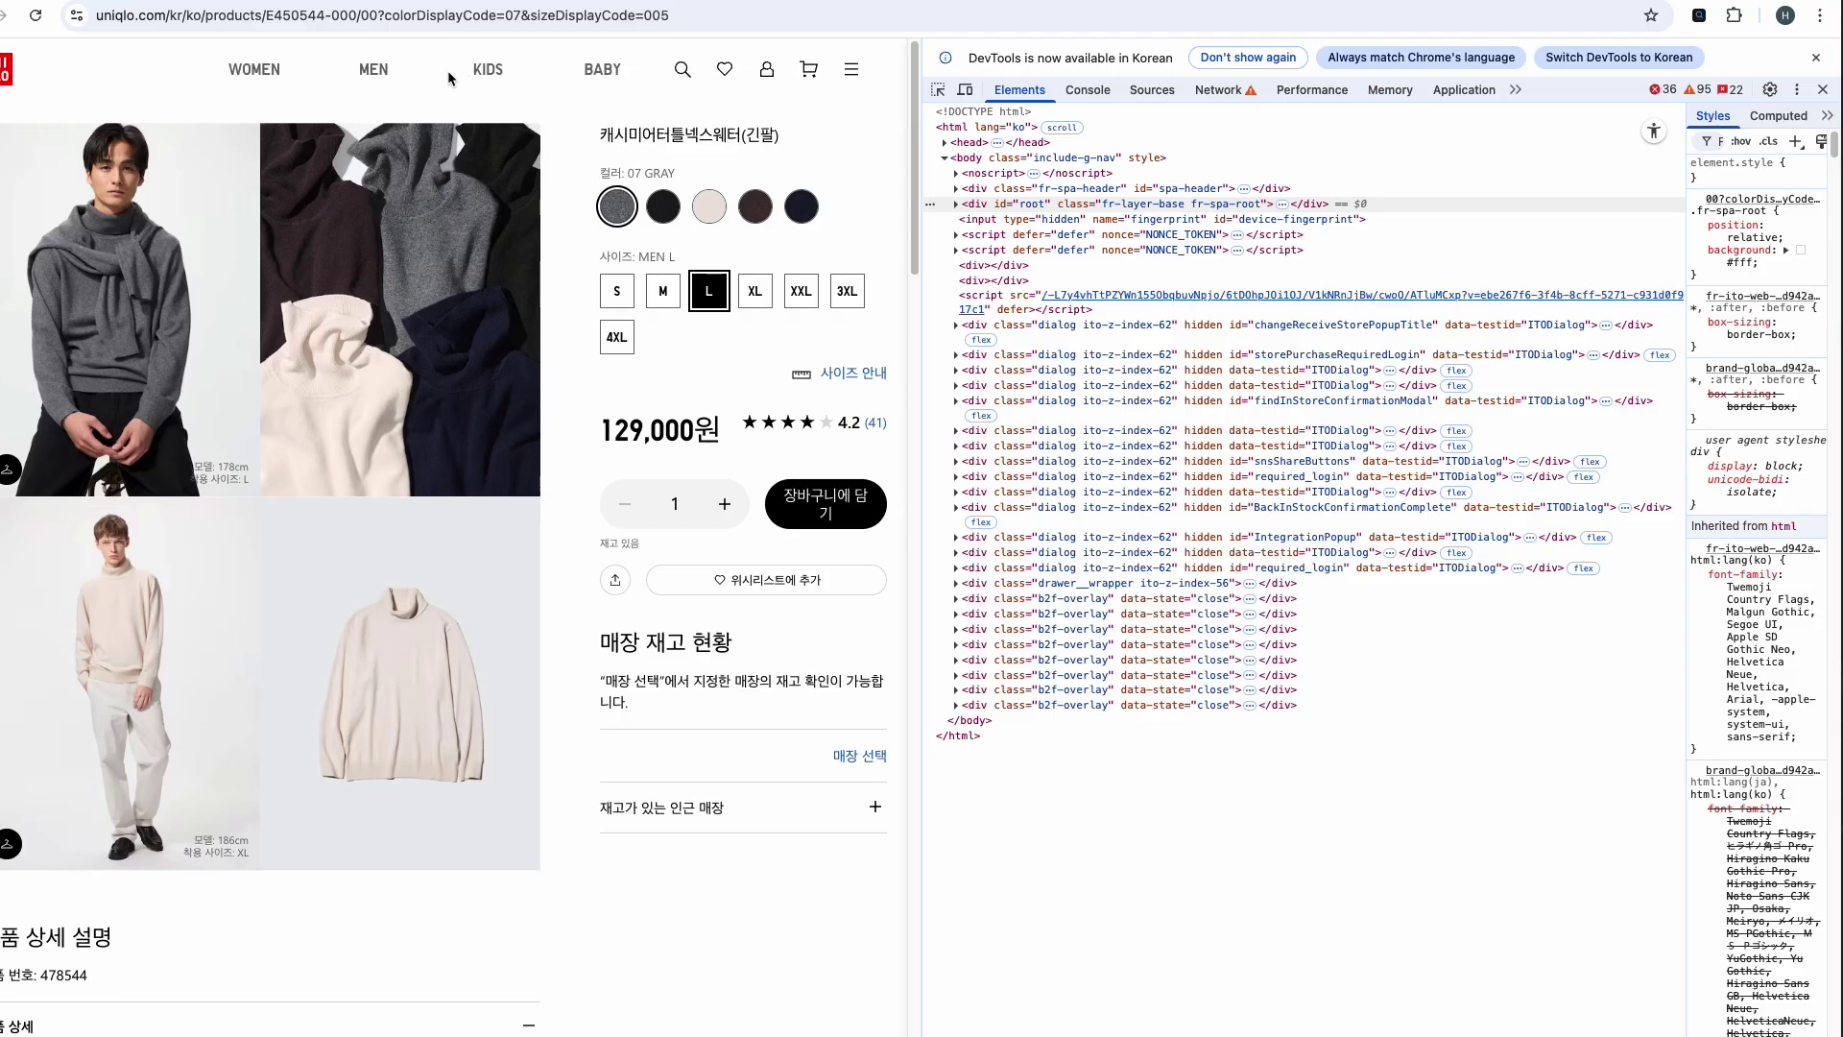
Check the address of the Uniqlo cashmere turtleneck page and review the style 478544 rows in the stock sheet.
drag(418, 16, 370, 13)
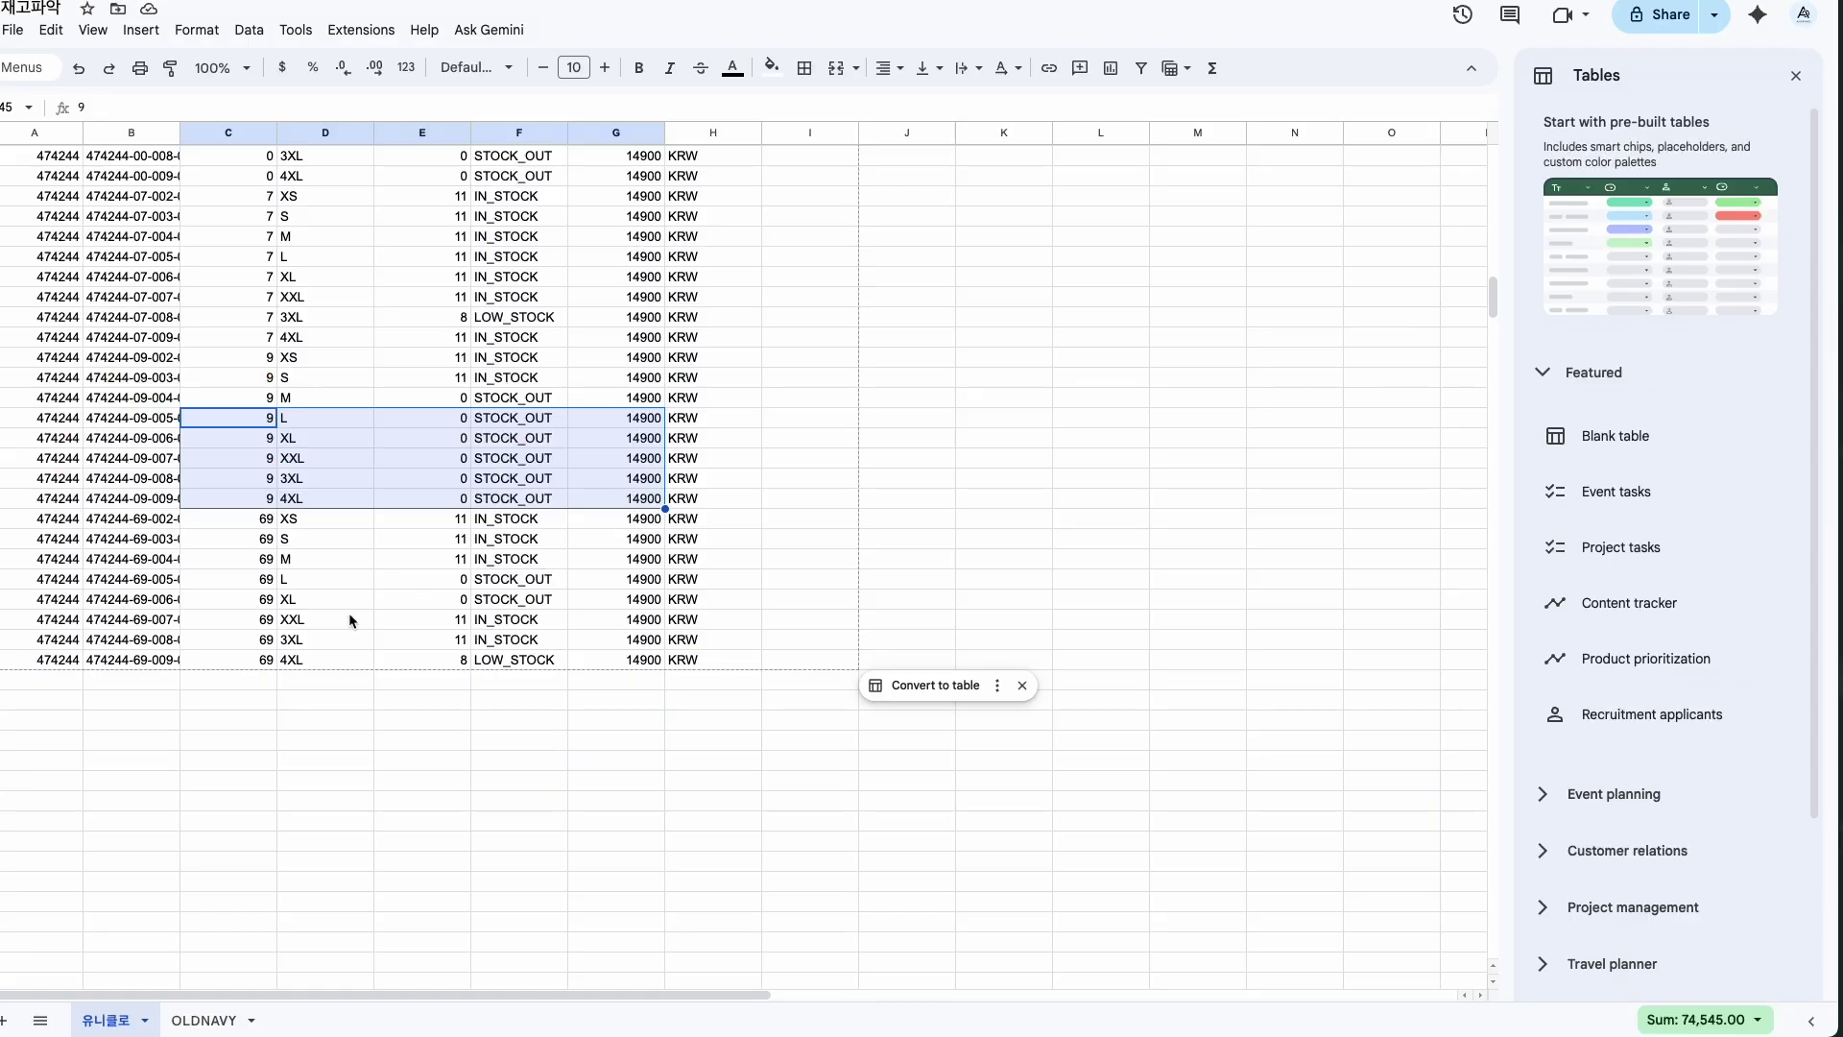
scroll(348, 612, down, 10)
scroll(652, 713, up, 5)
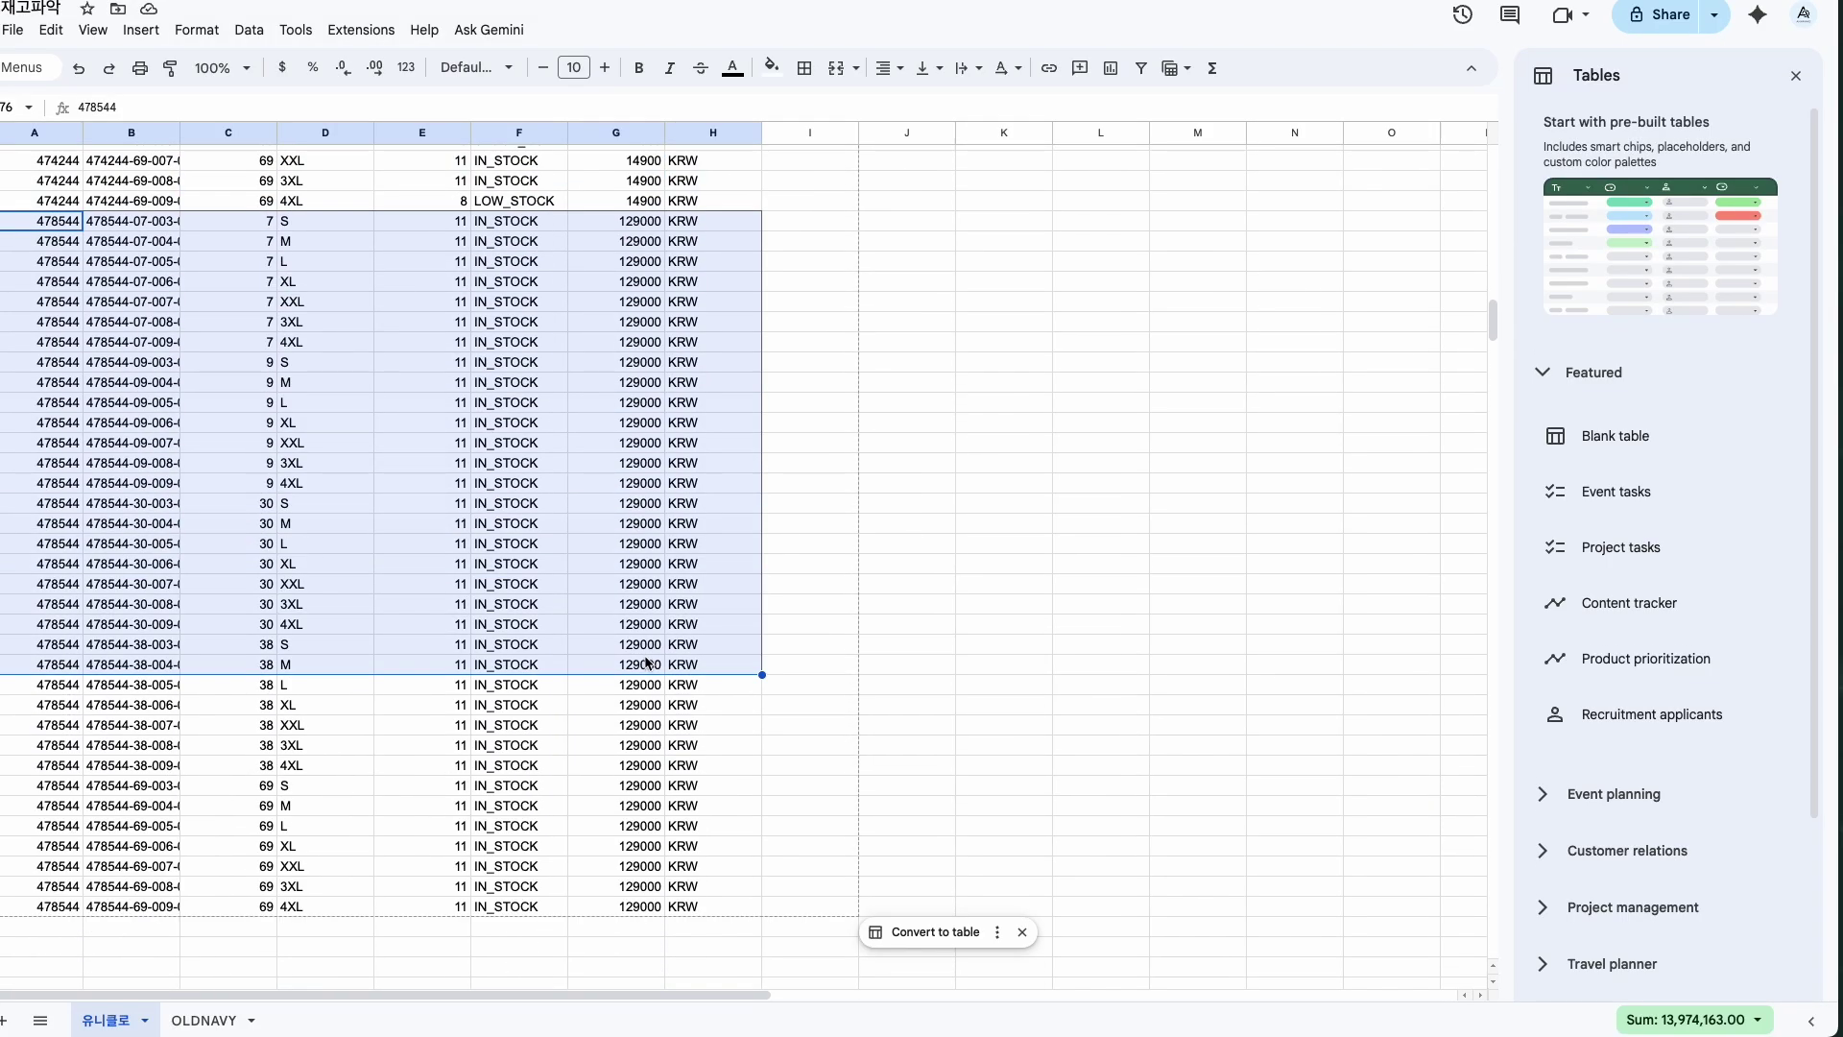
scroll(438, 422, down, 3)
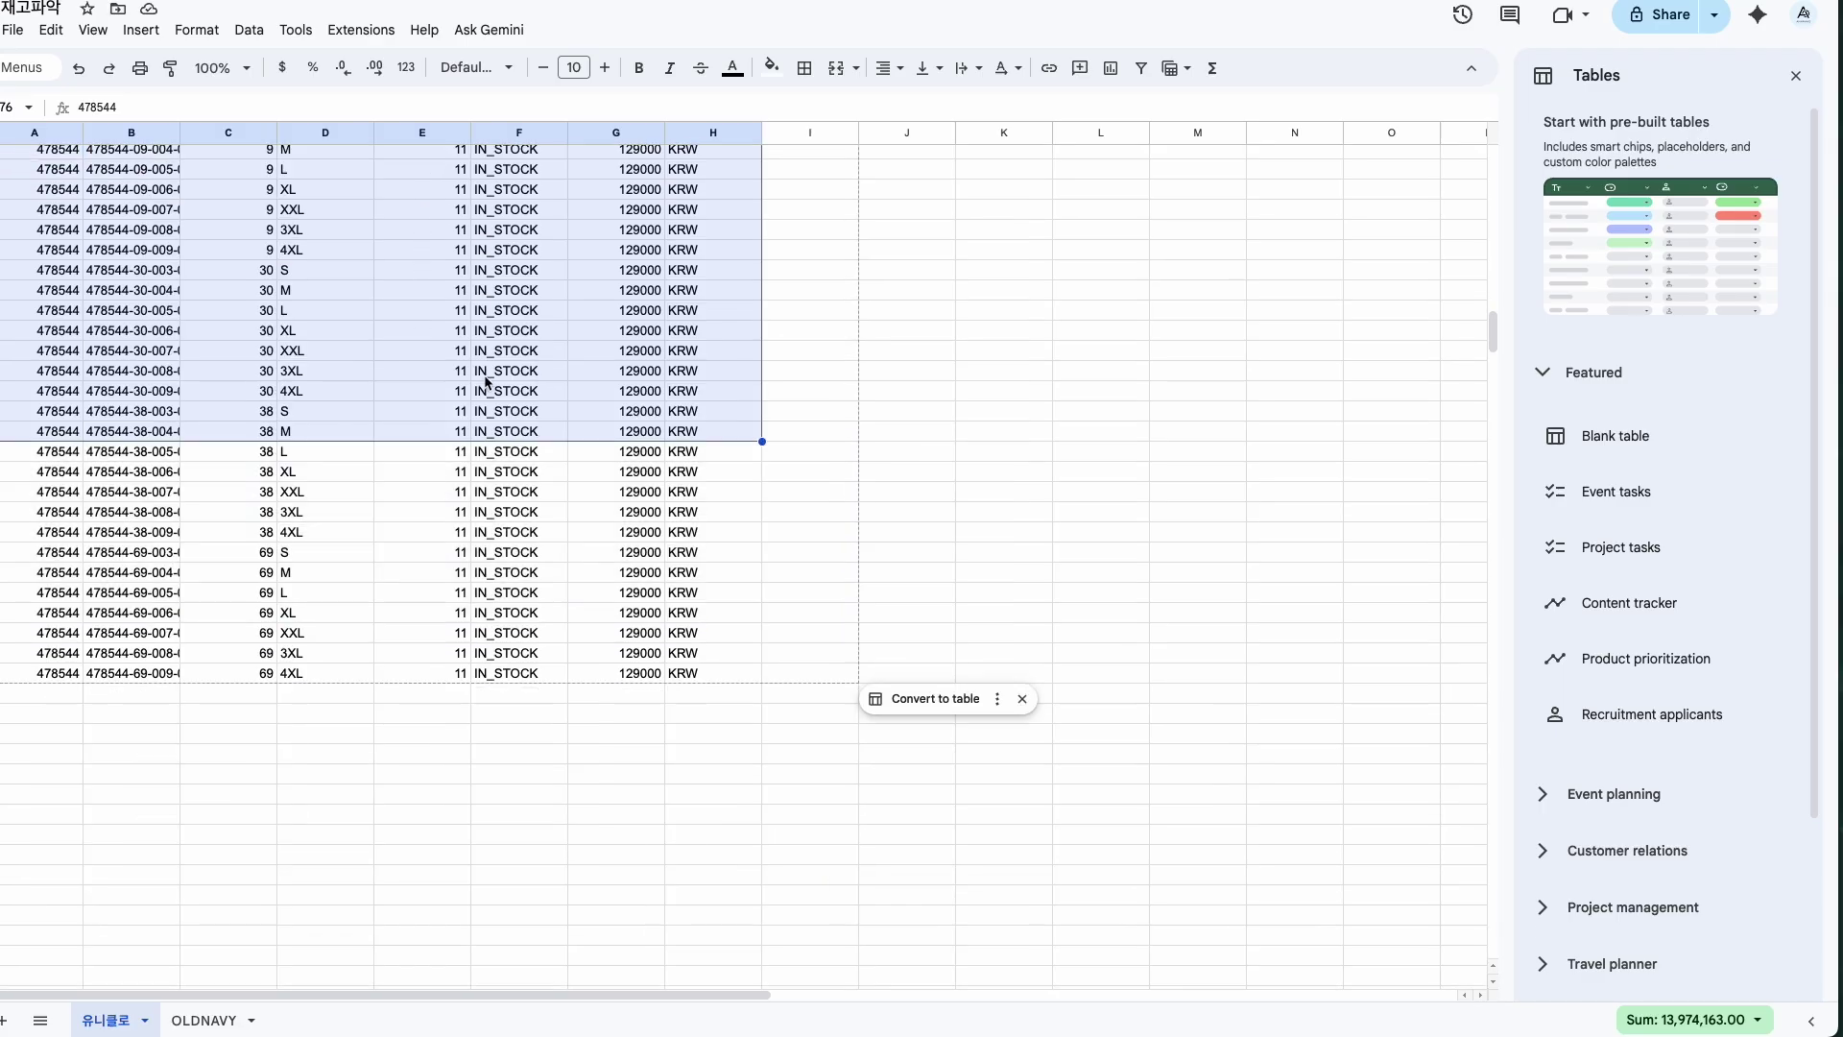
scroll(596, 445, up, 10)
click(616, 580)
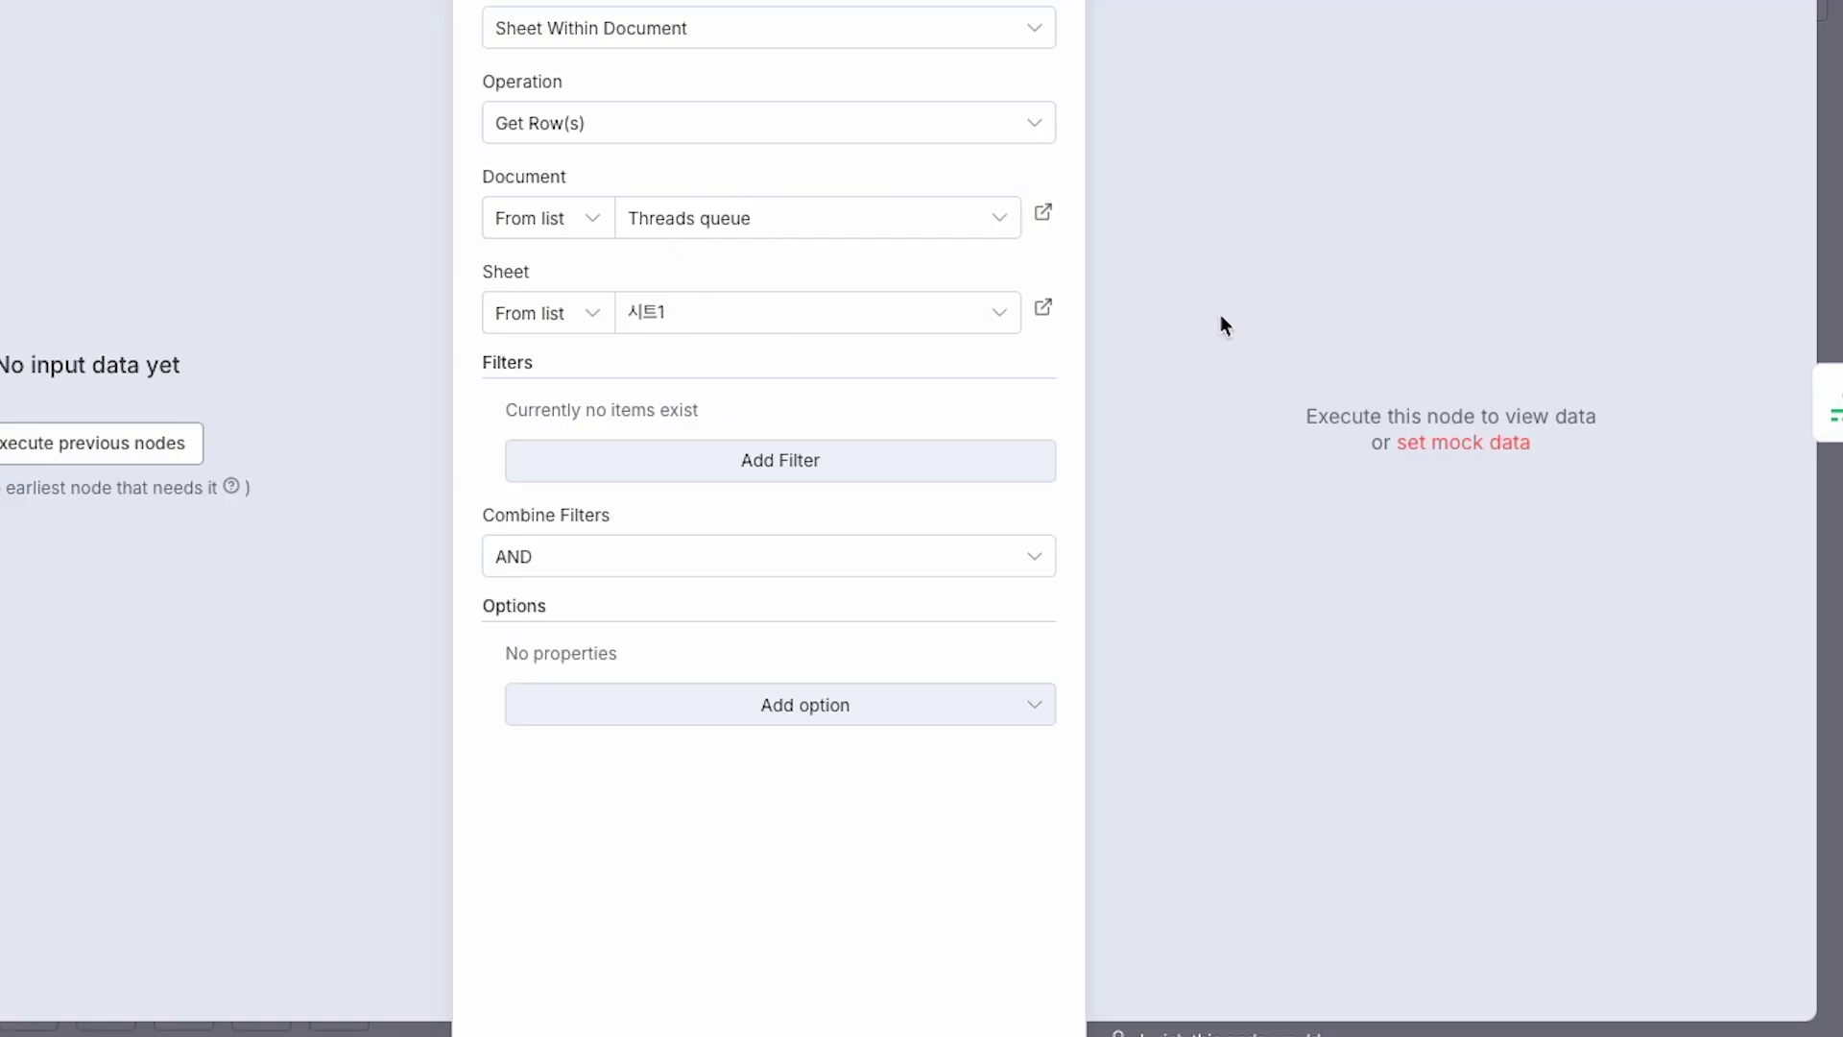
Inspect the Threads posting workflow in n8n and the Threads queue document settings of its Get row(s) in sheet node.
key(Escape)
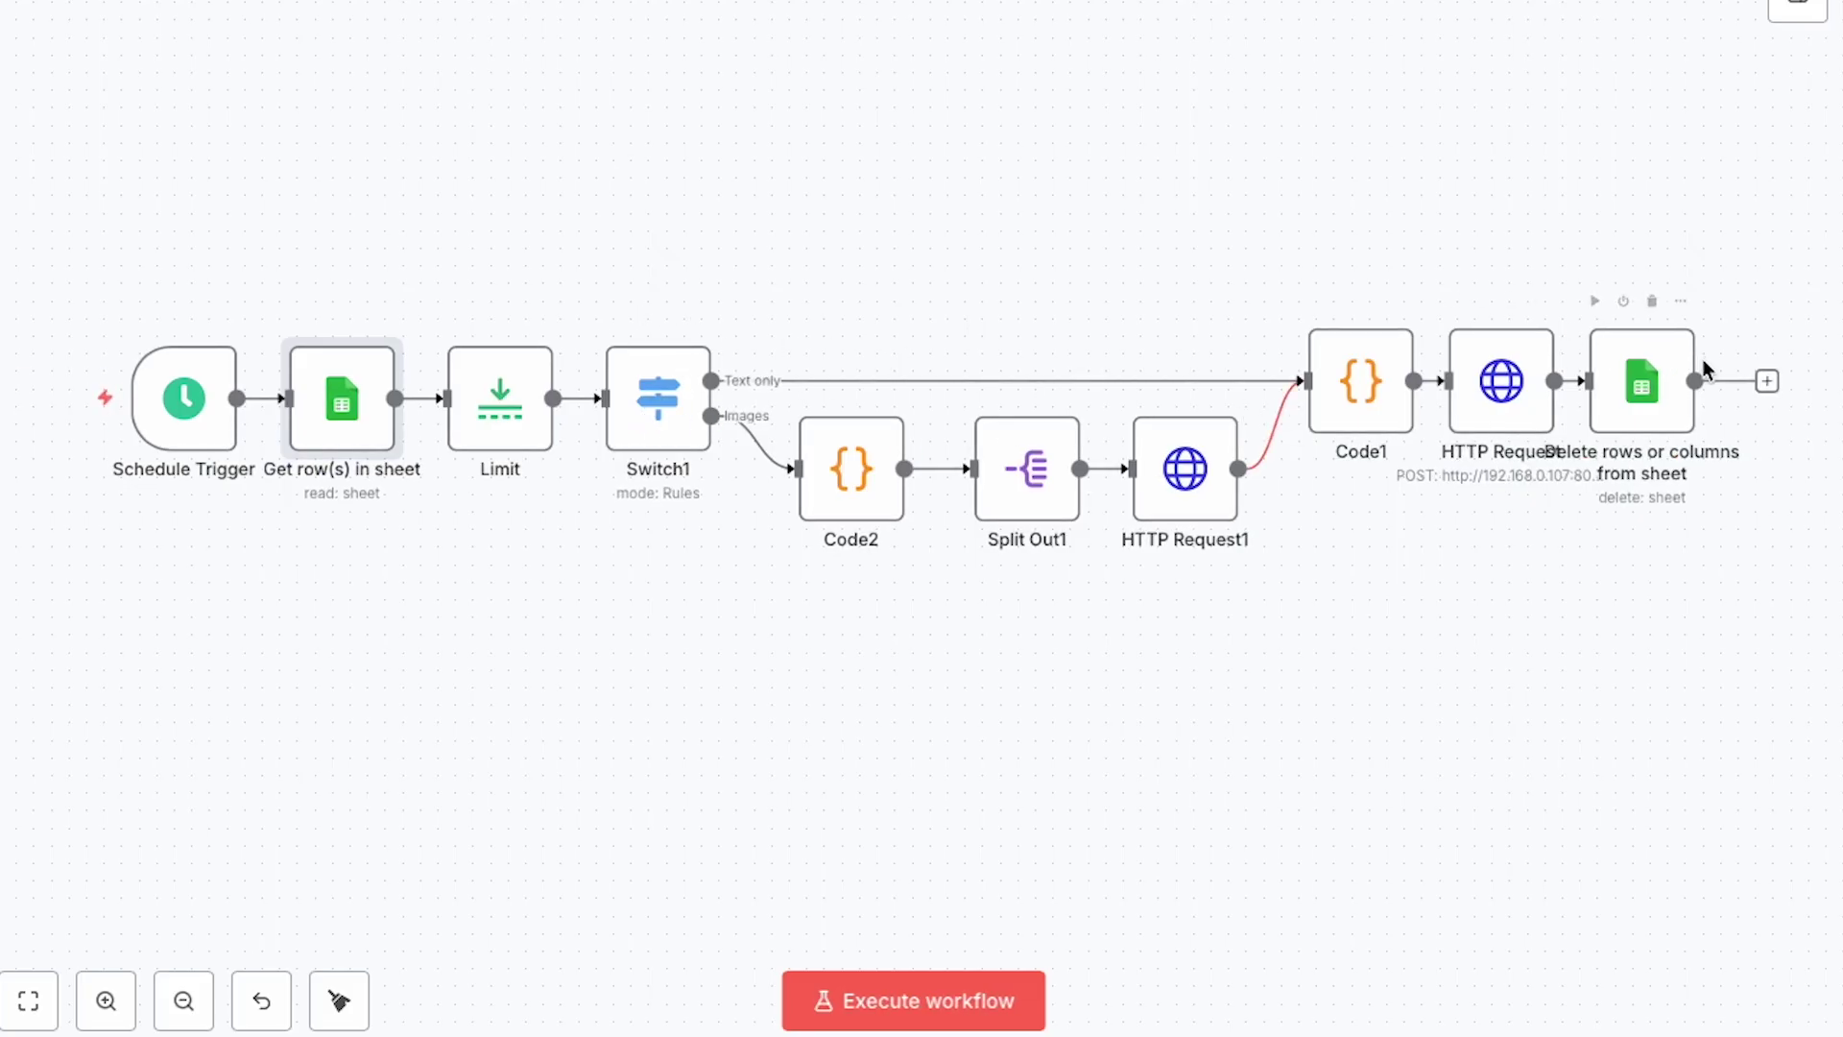
click(1171, 66)
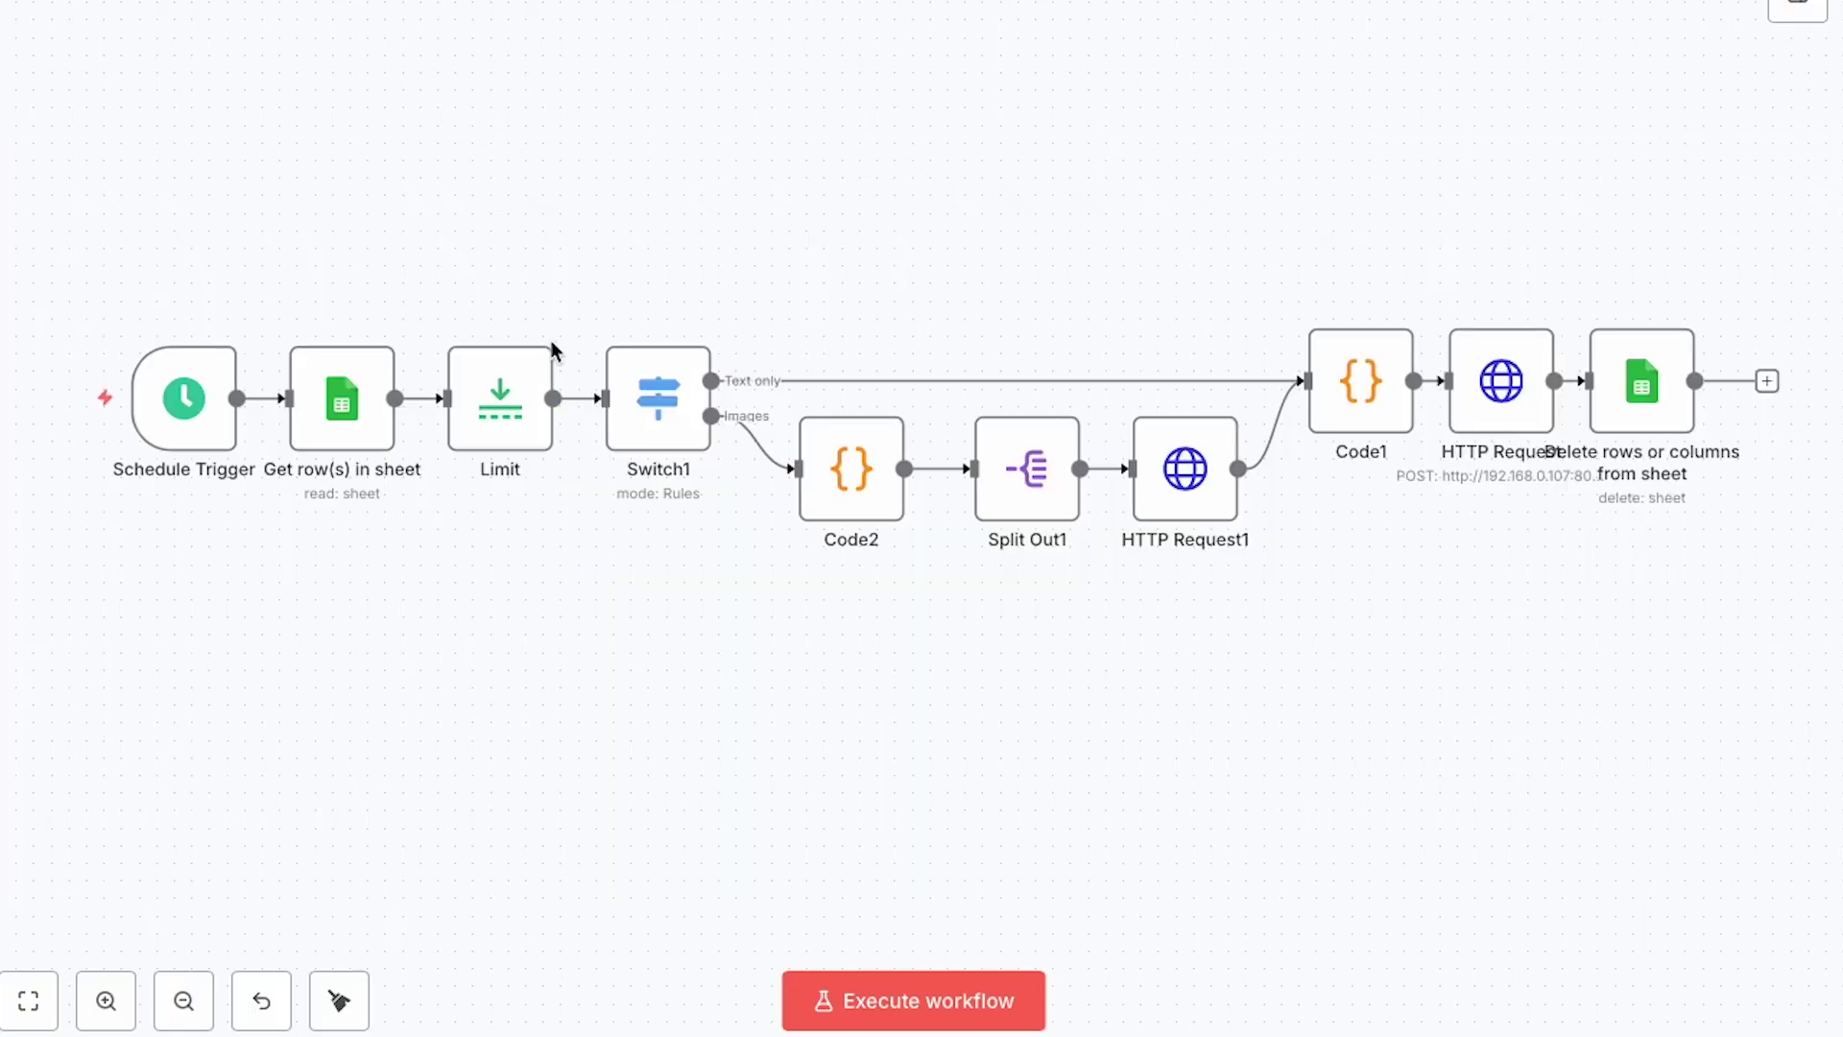
drag(1714, 155, 1287, 614)
double_click(342, 401)
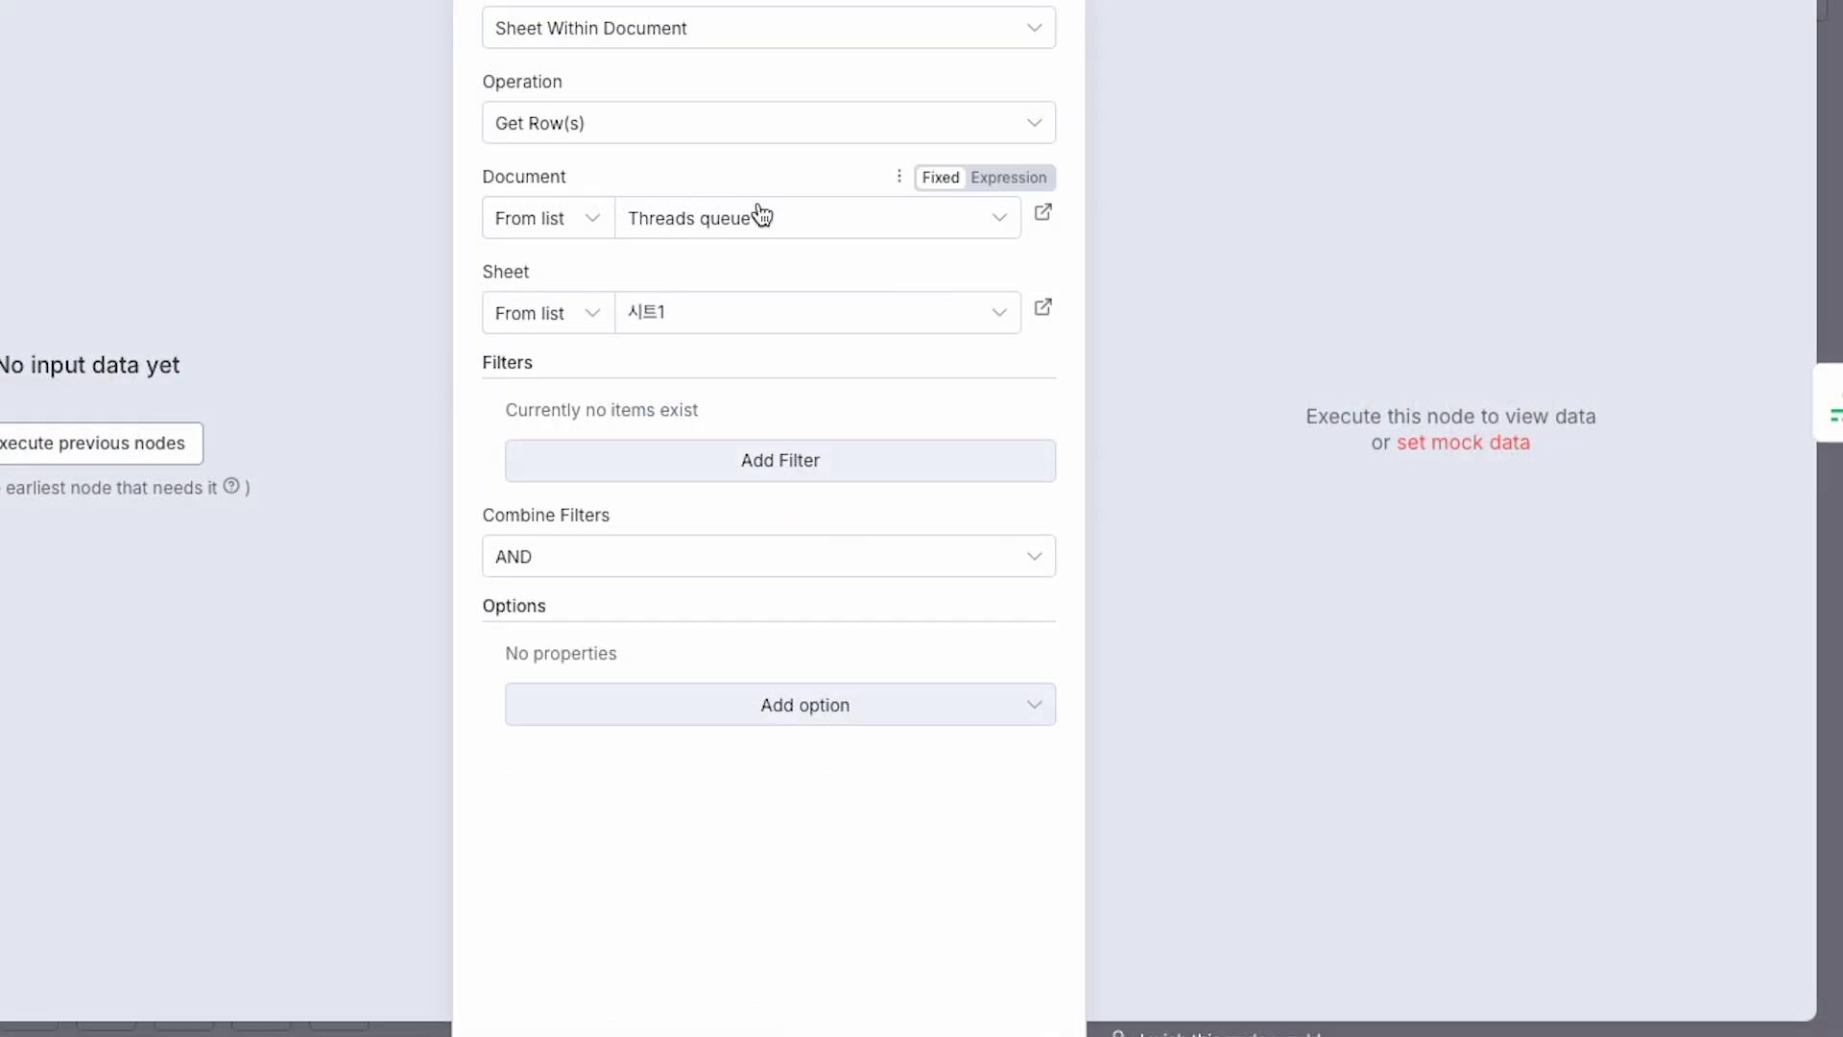
key(Escape)
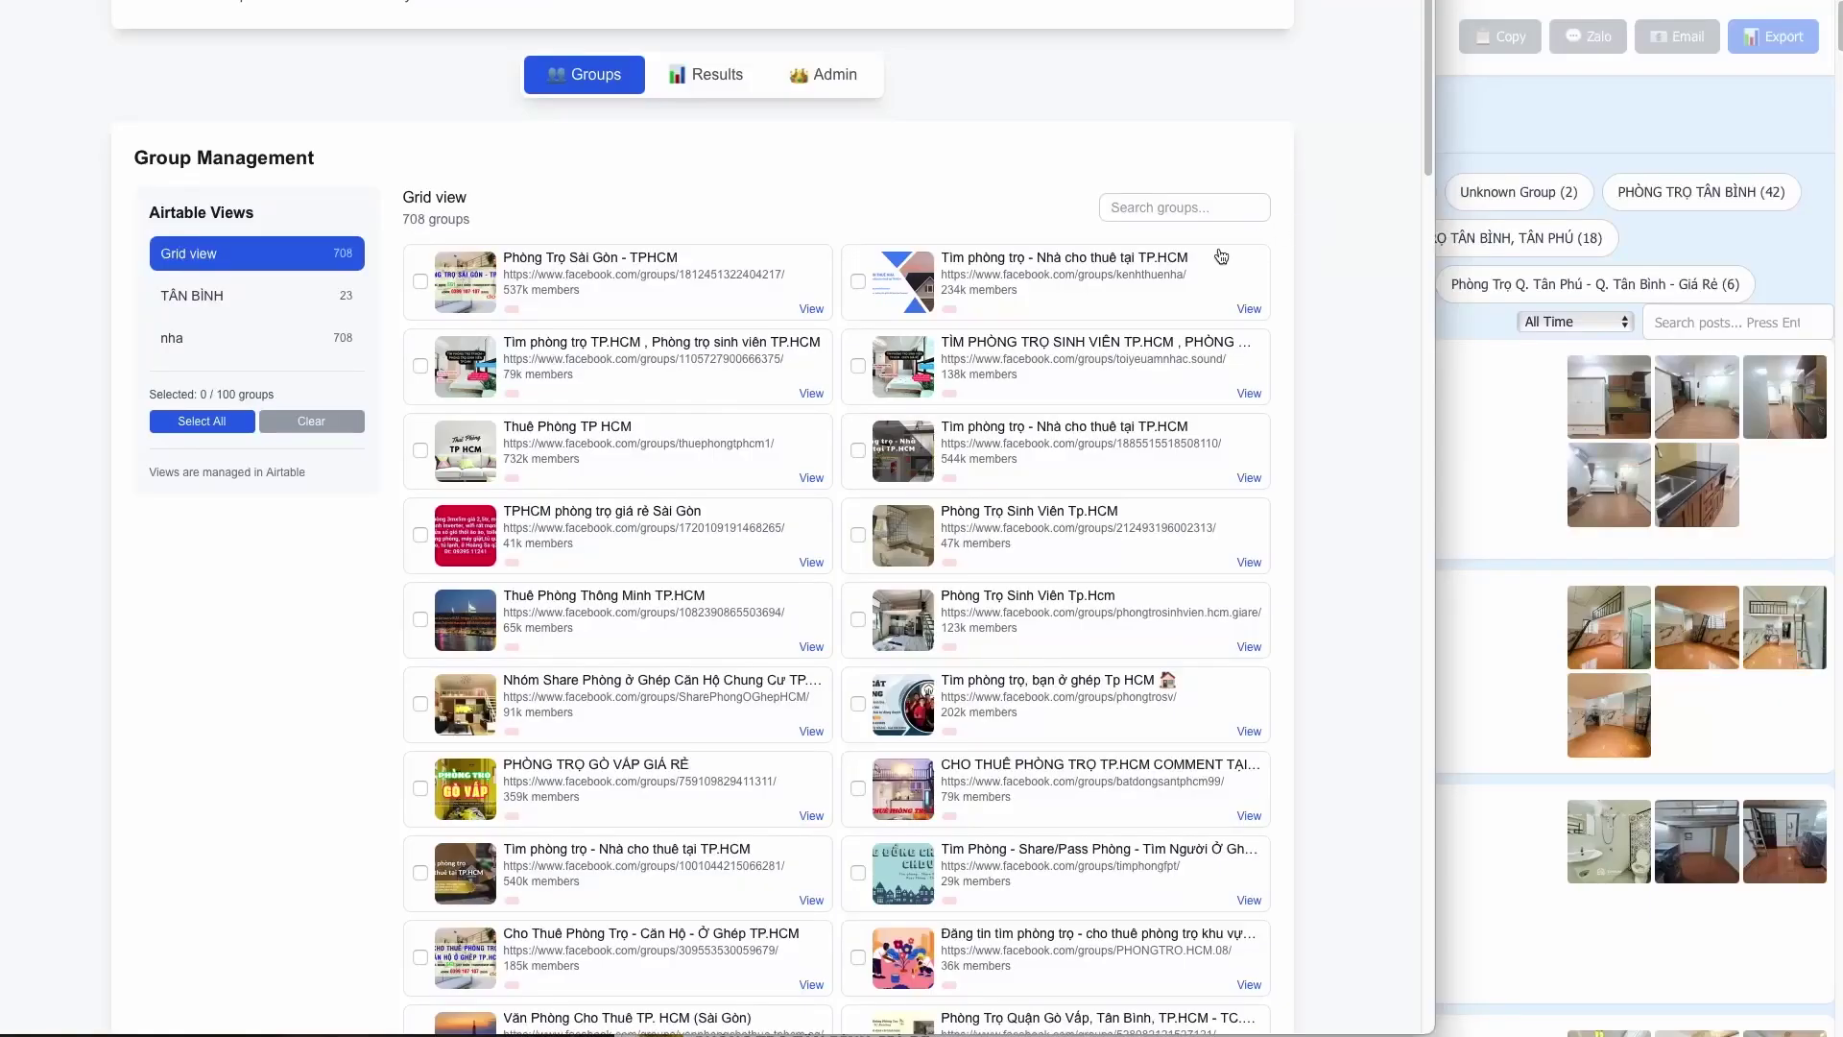
Browse the list of Facebook rental groups and the room-rental posts collected from them.
scroll(1047, 343, down, 20)
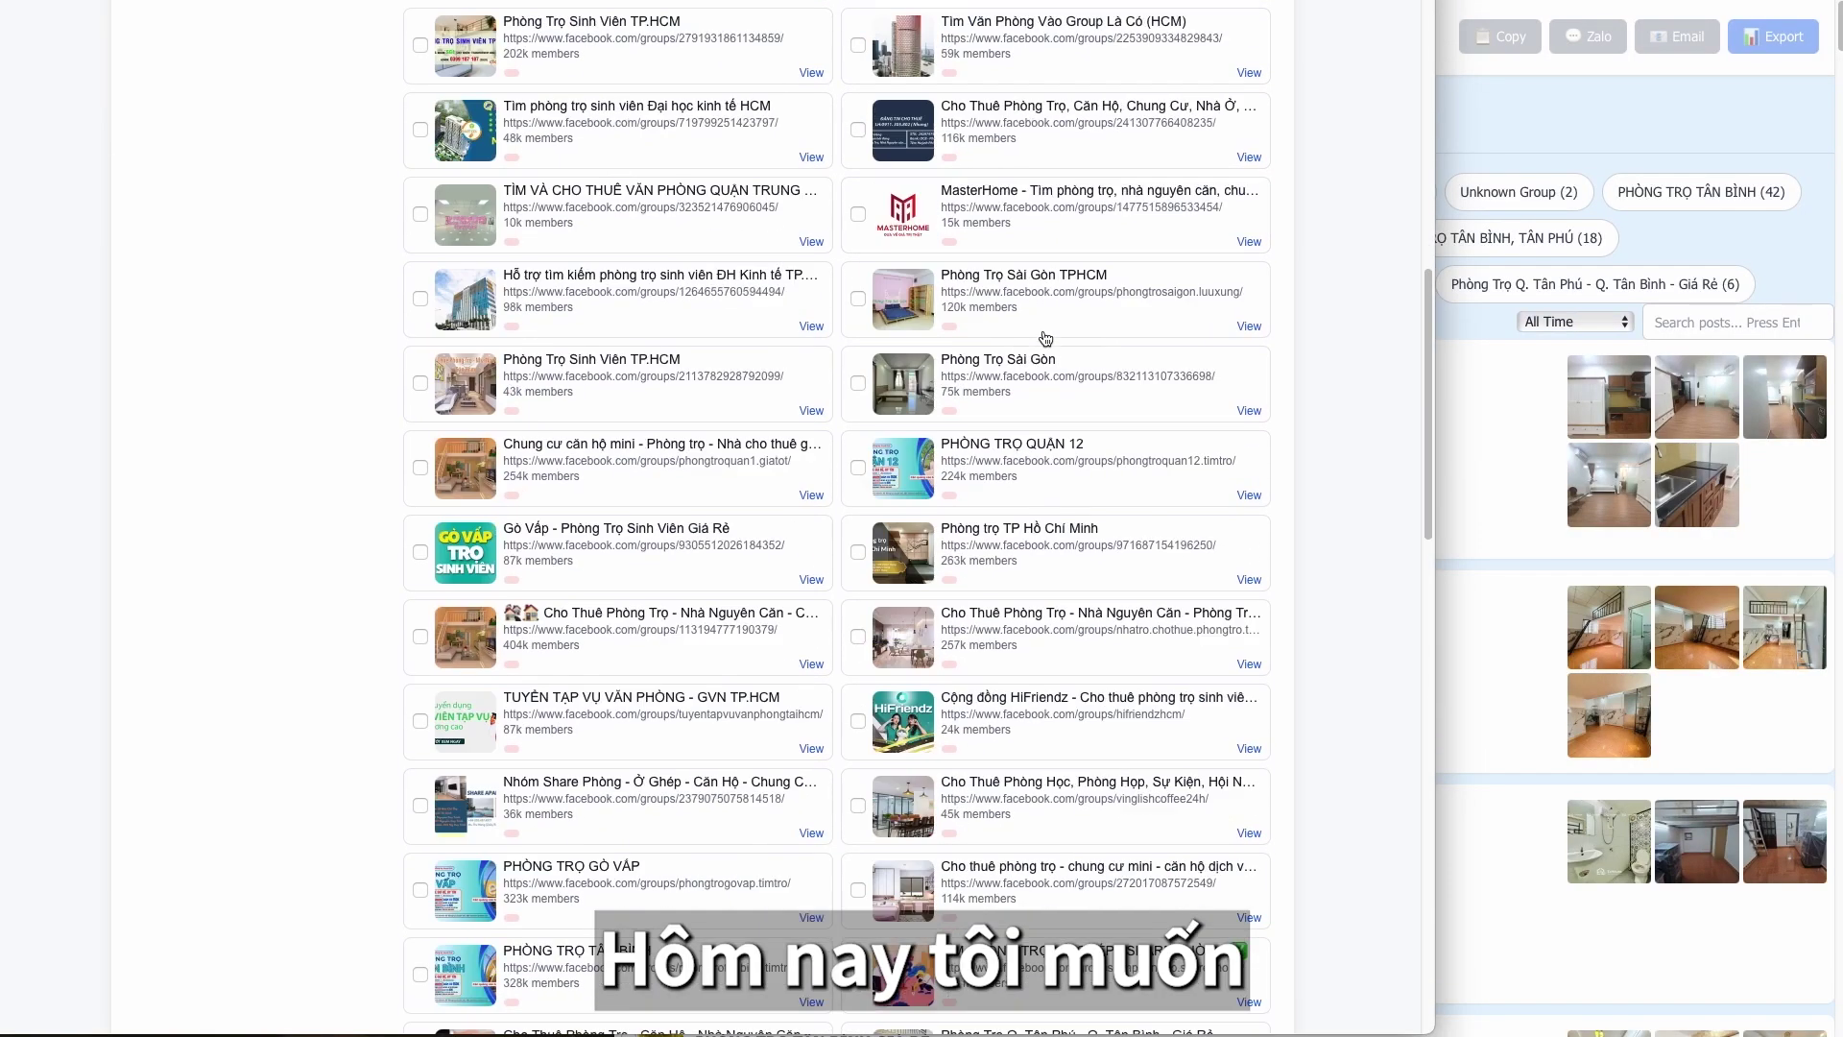
scroll(1046, 338, down, 5)
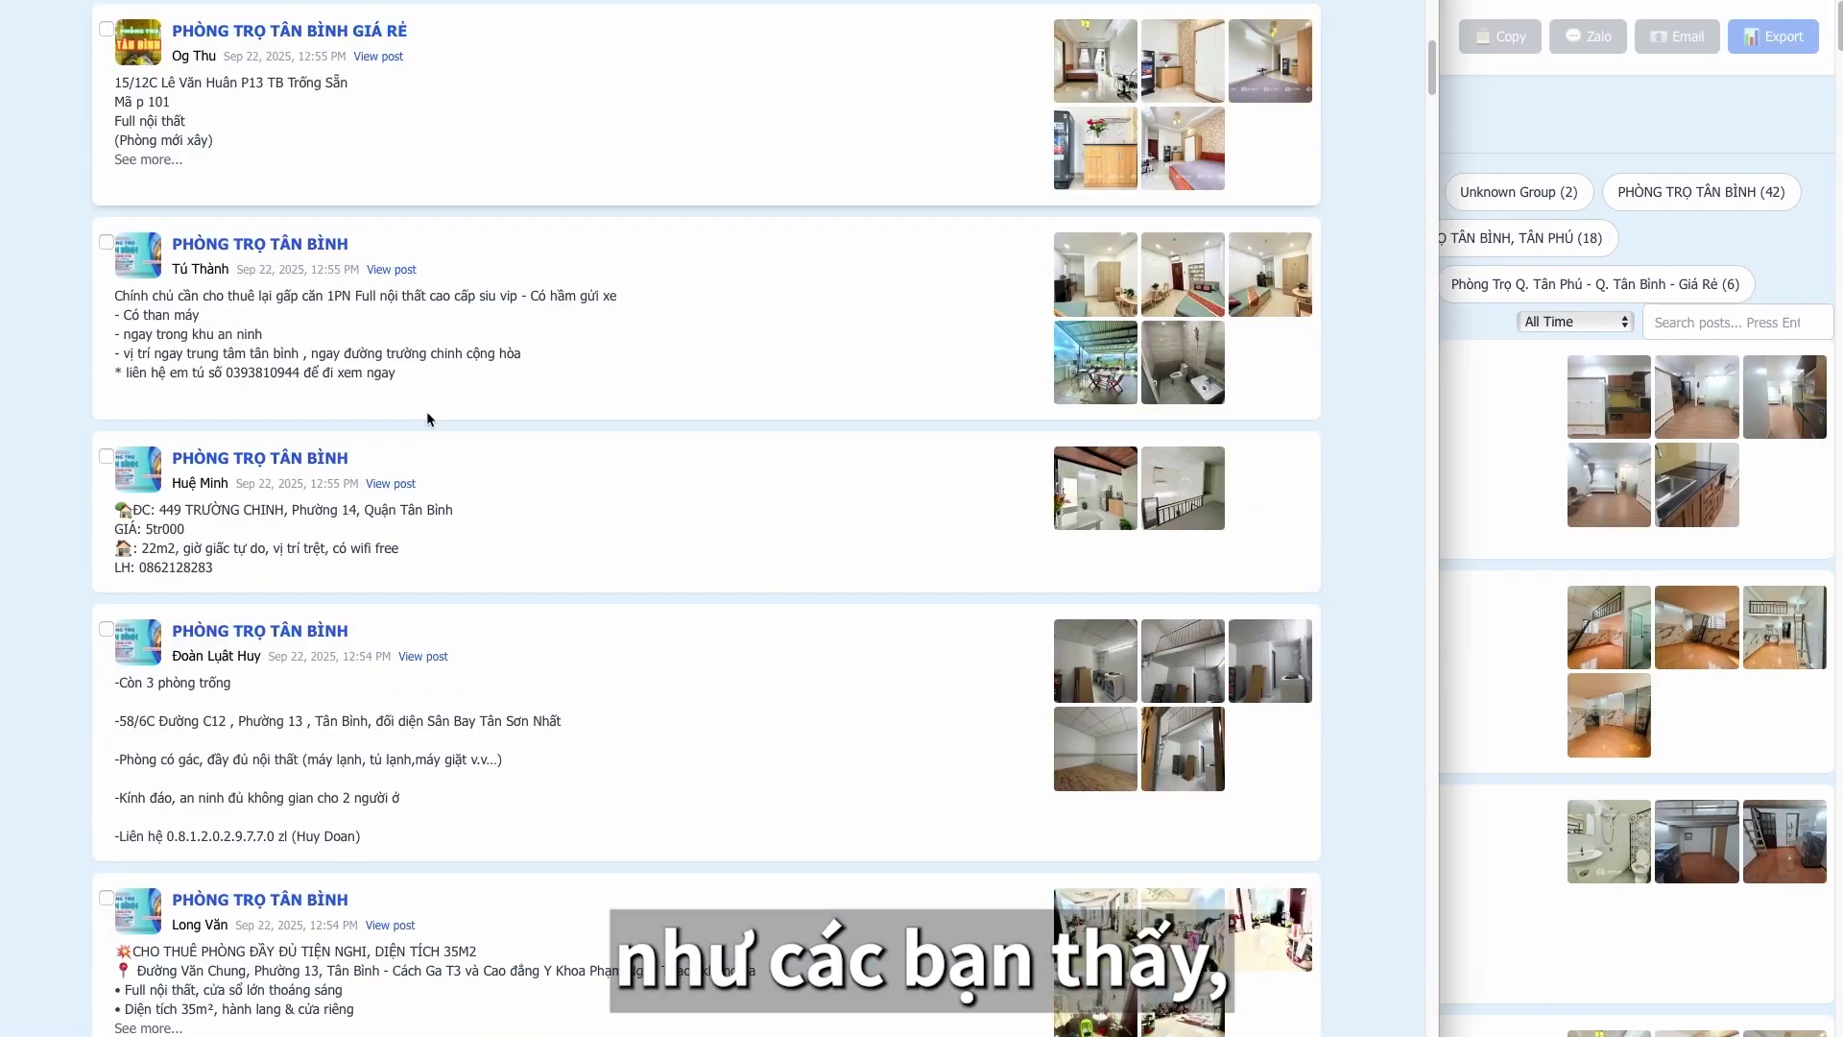
scroll(672, 461, down, 5)
scroll(679, 457, down, 15)
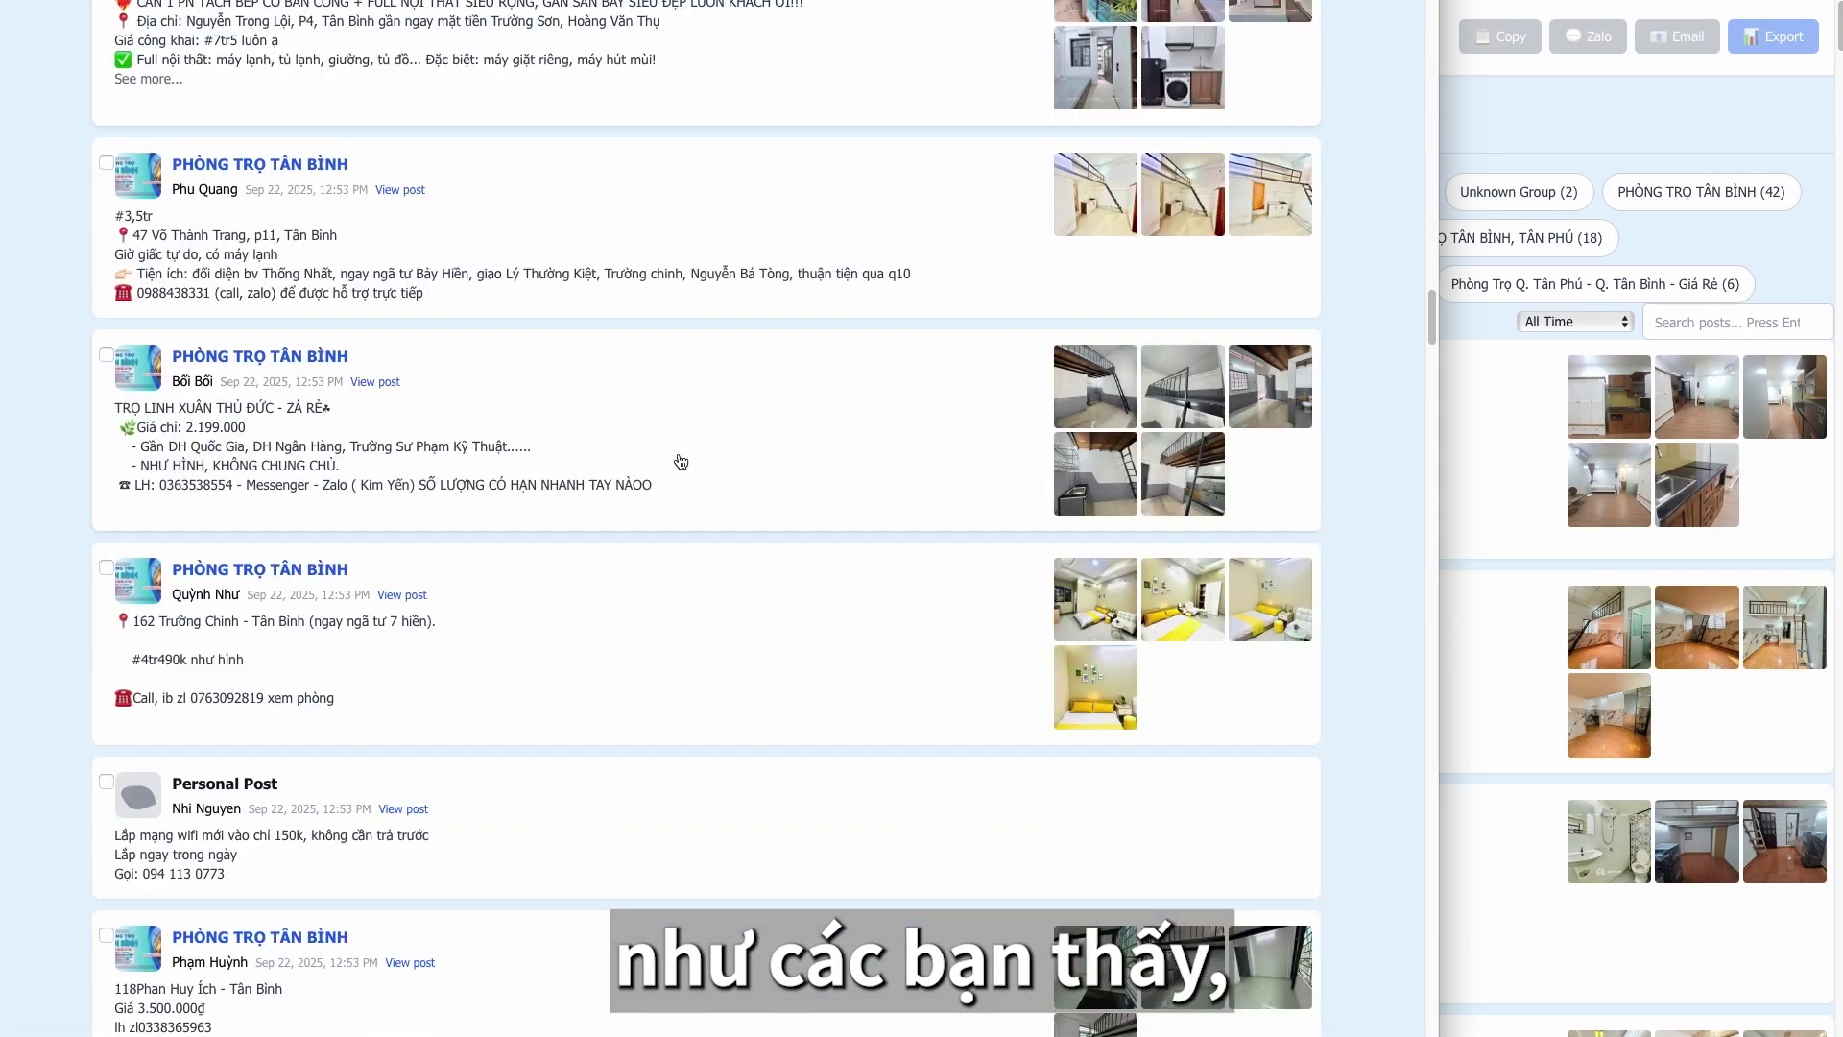
Open the photos of the MQHOUSE post about the fully furnished Mimi apartment and page through all five images.
scroll(654, 534, down, 3)
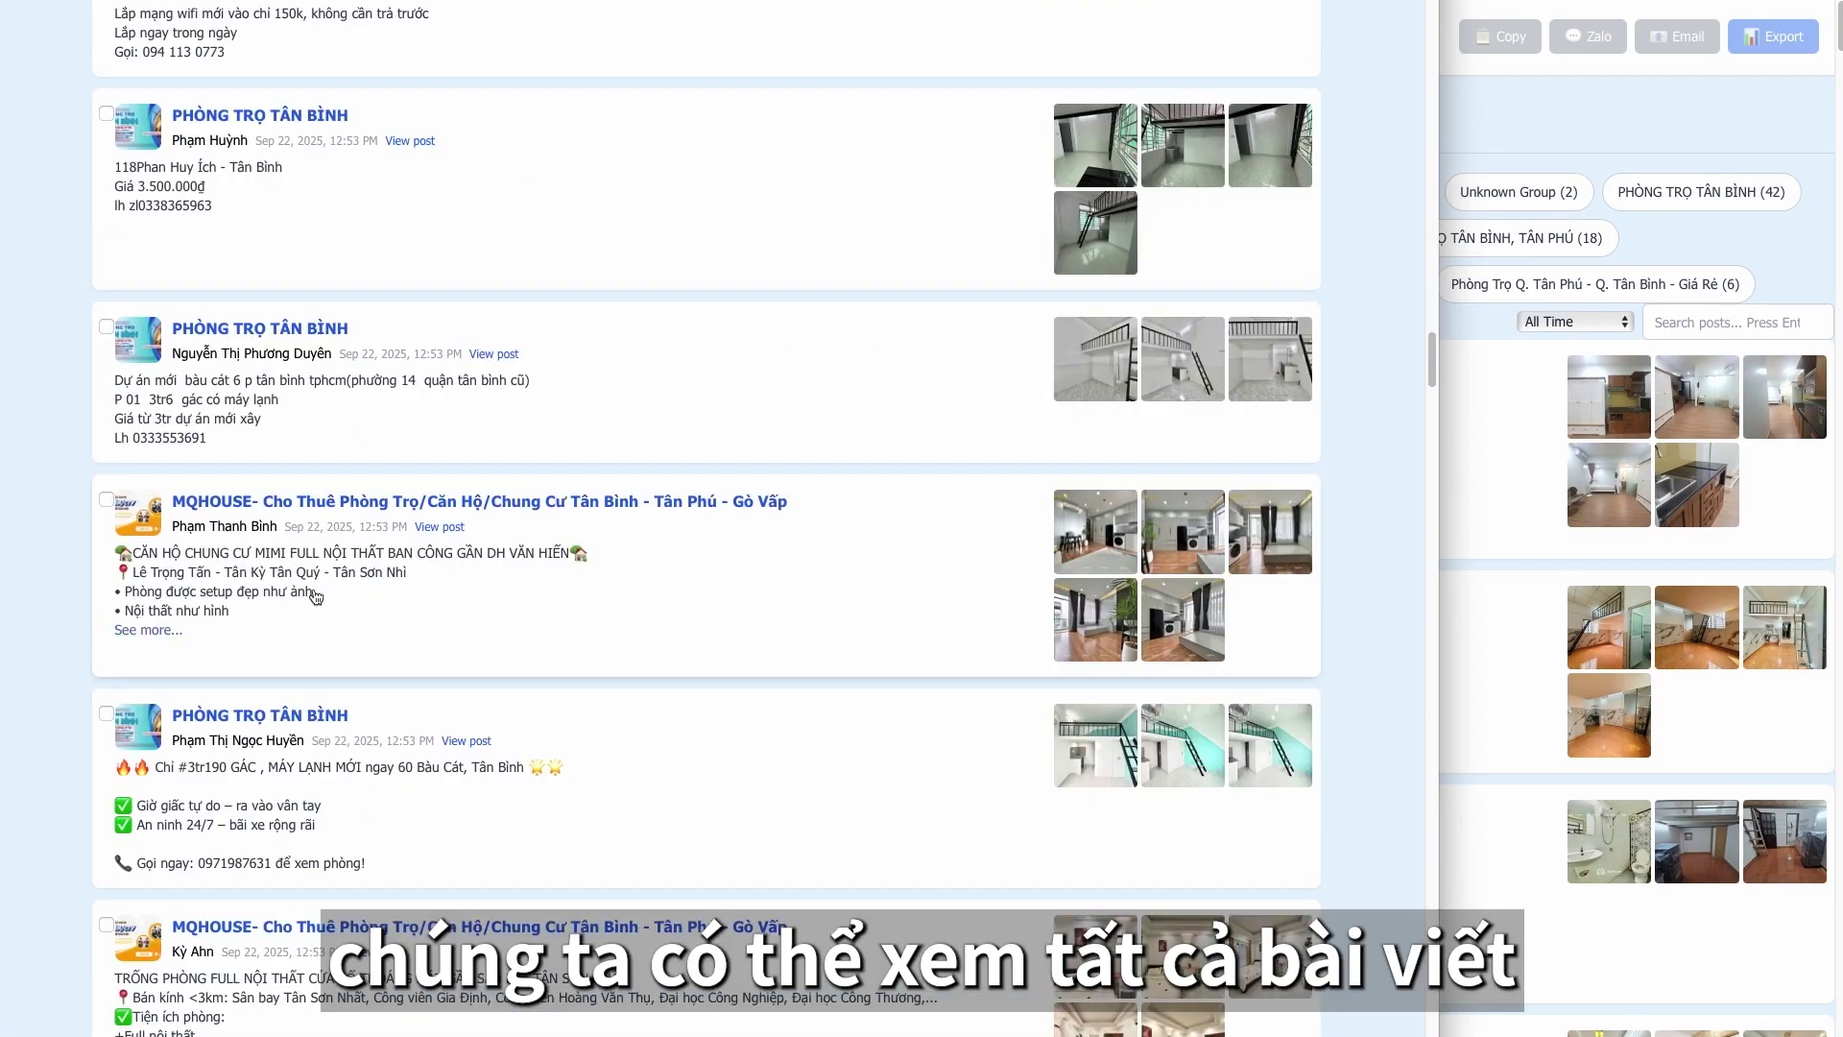
click(315, 590)
click(317, 591)
click(1096, 531)
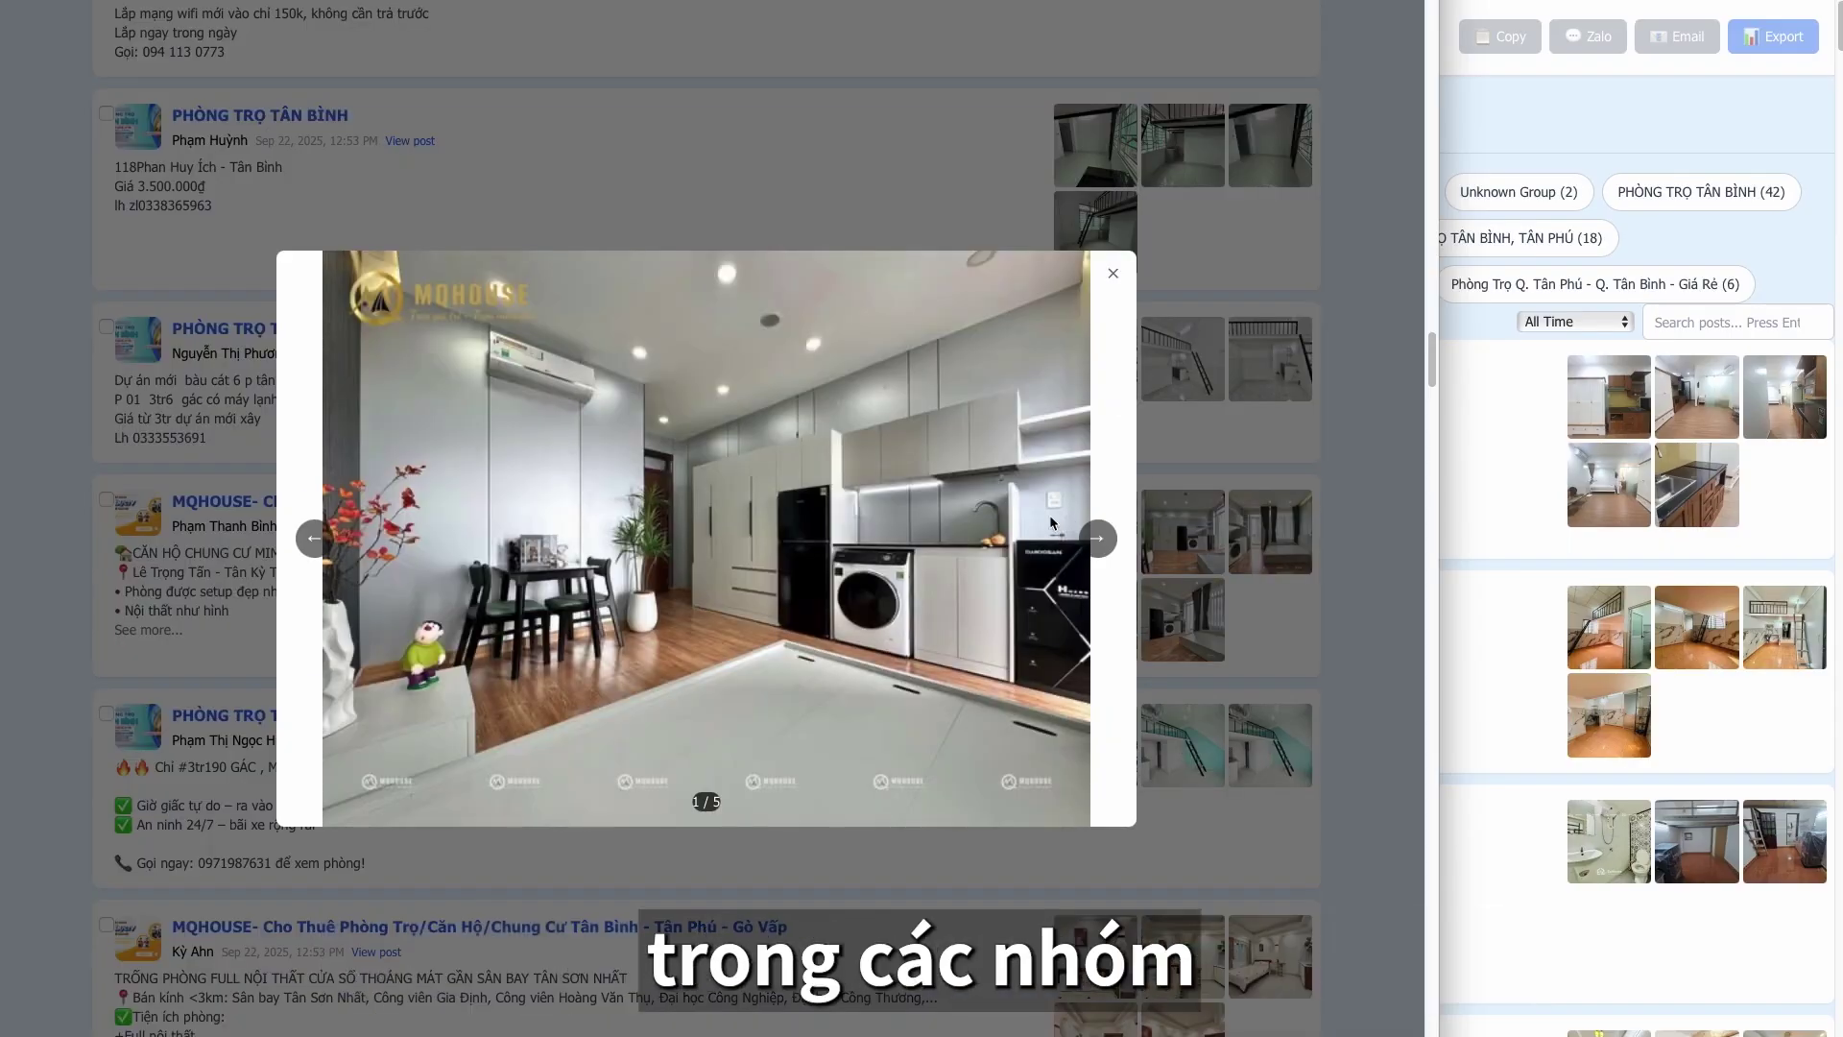
click(1101, 542)
click(1100, 543)
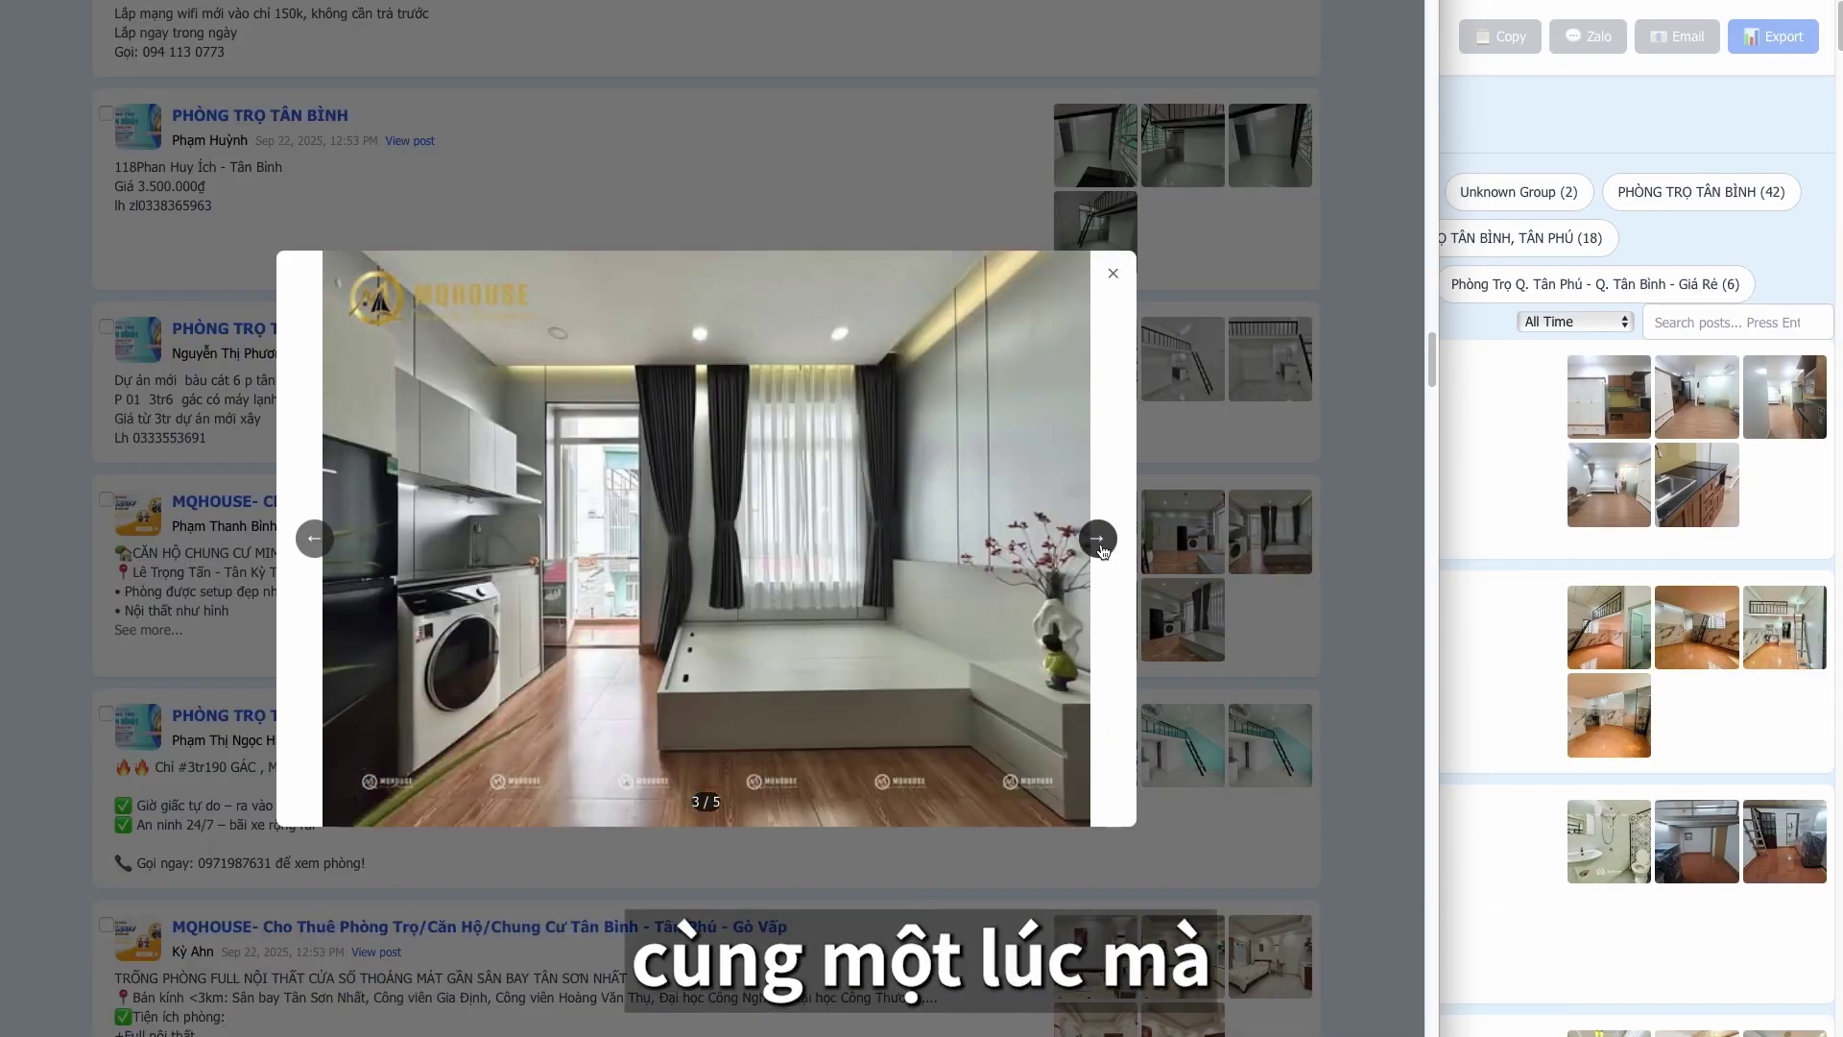
click(1100, 544)
click(1100, 543)
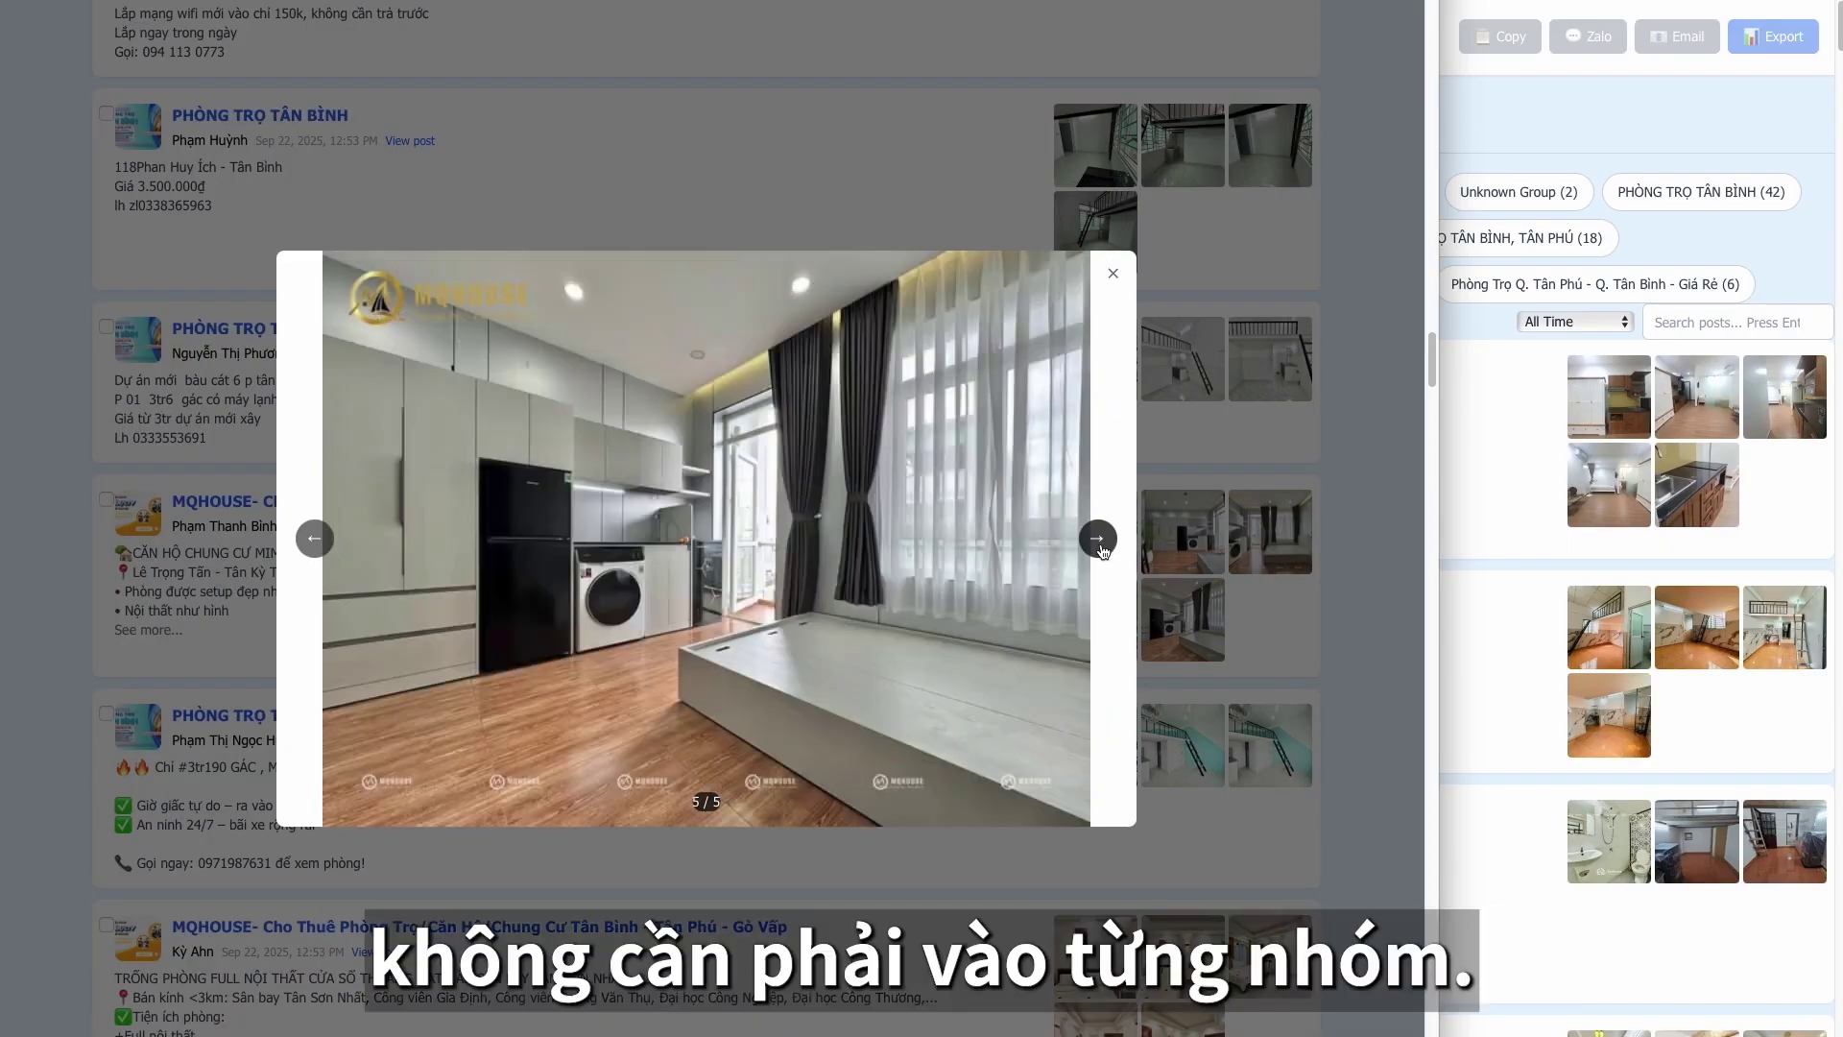
click(1100, 544)
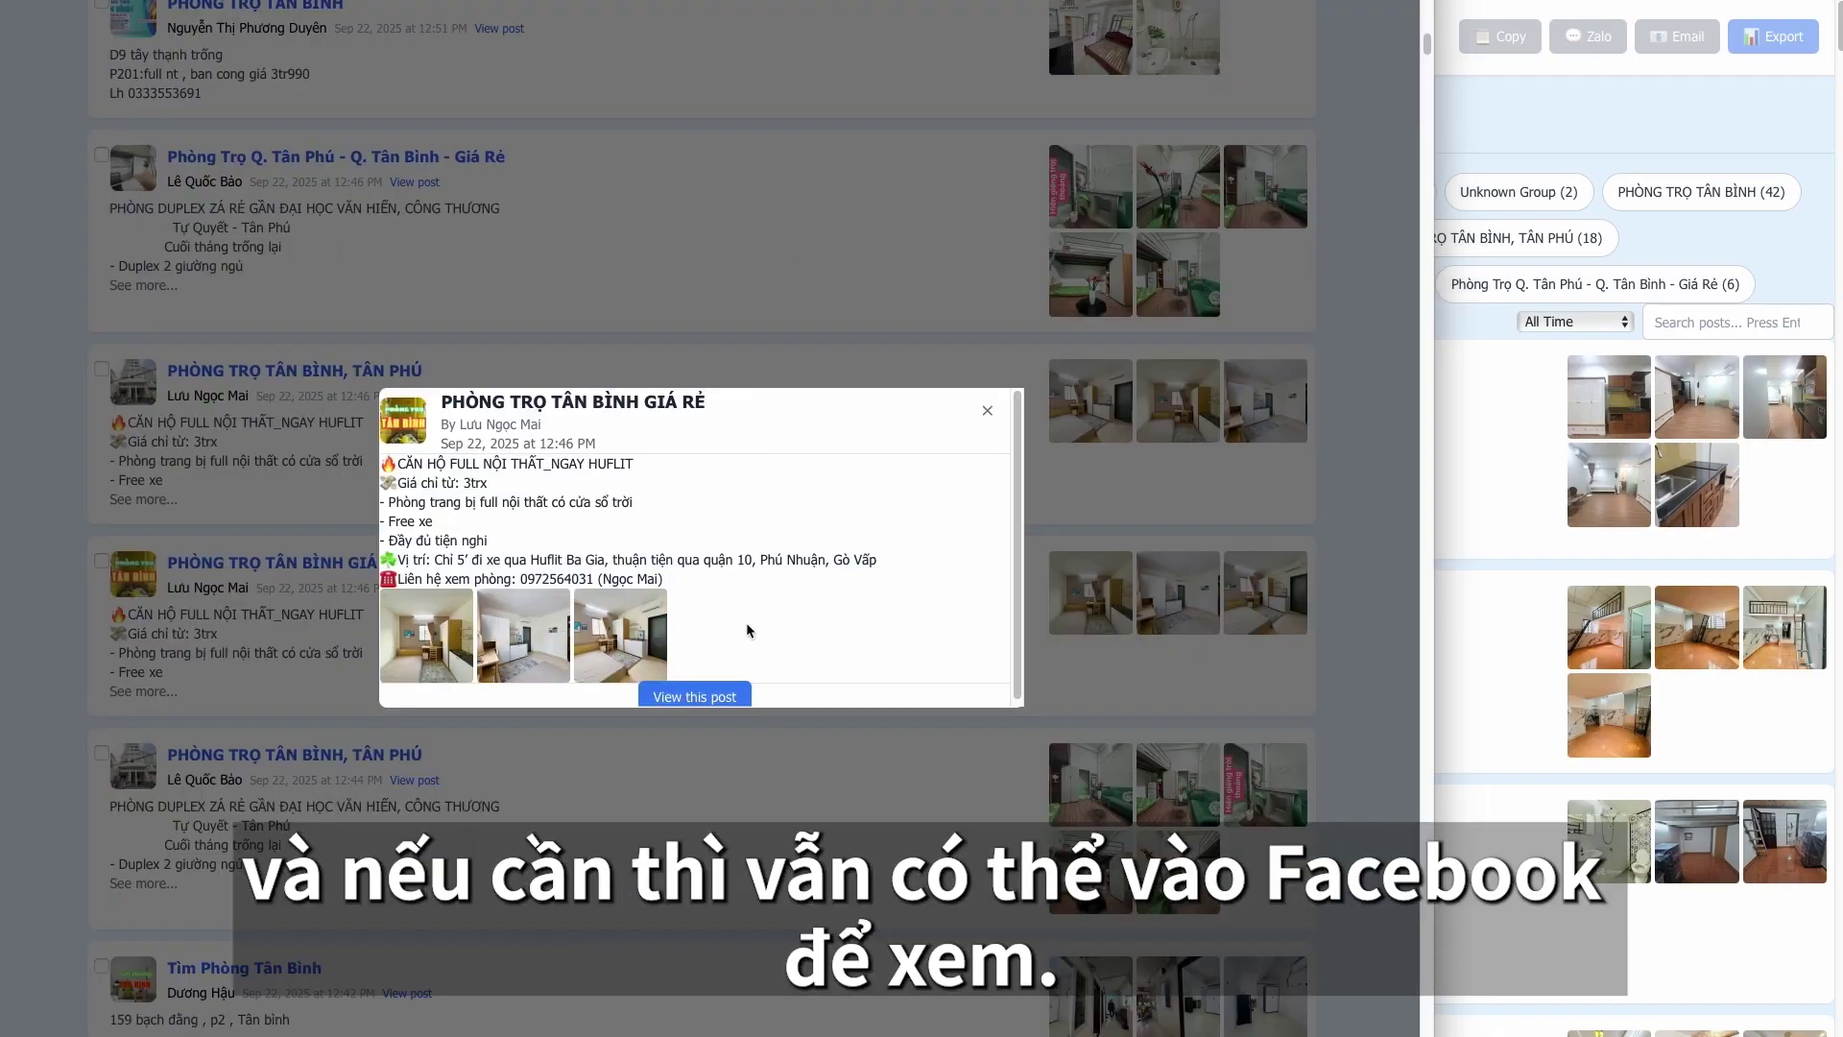
Open the original Facebook post of the fully furnished apartment near HUFLIT and look over its text and photos.
click(694, 697)
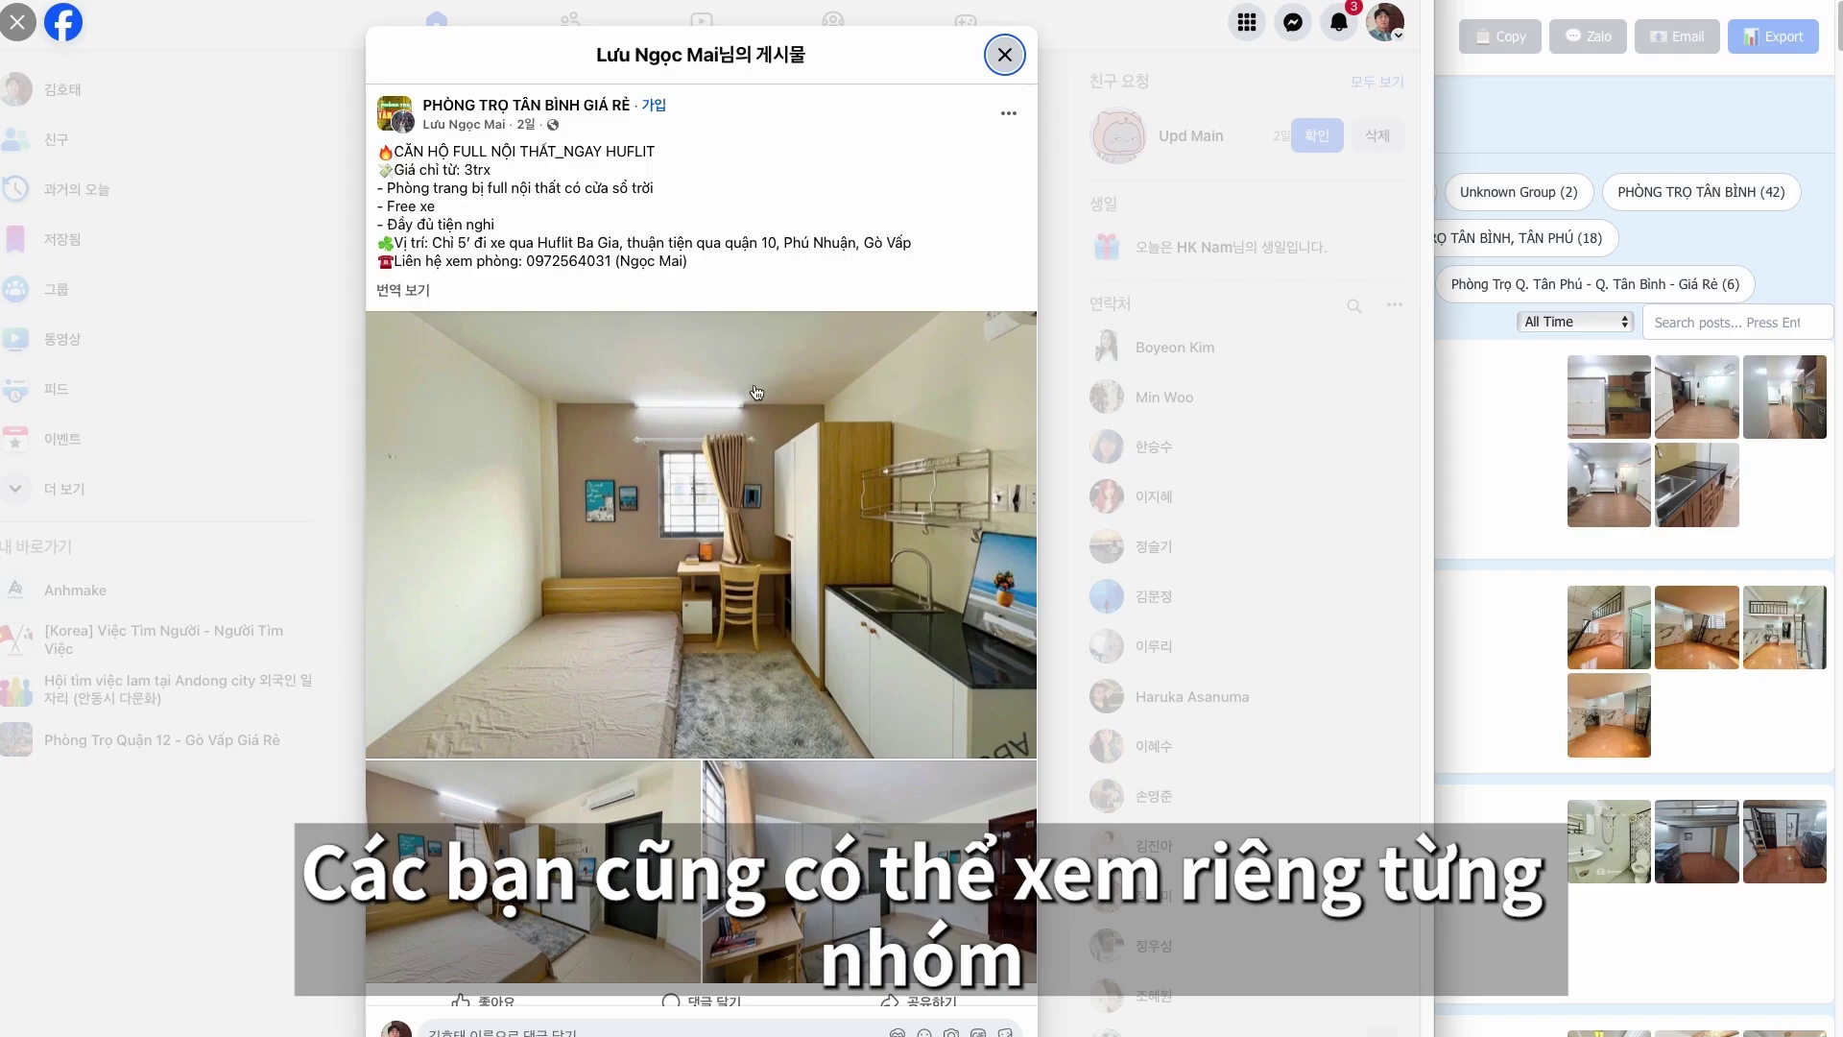
scroll(759, 389, down, 3)
scroll(817, 307, up, 3)
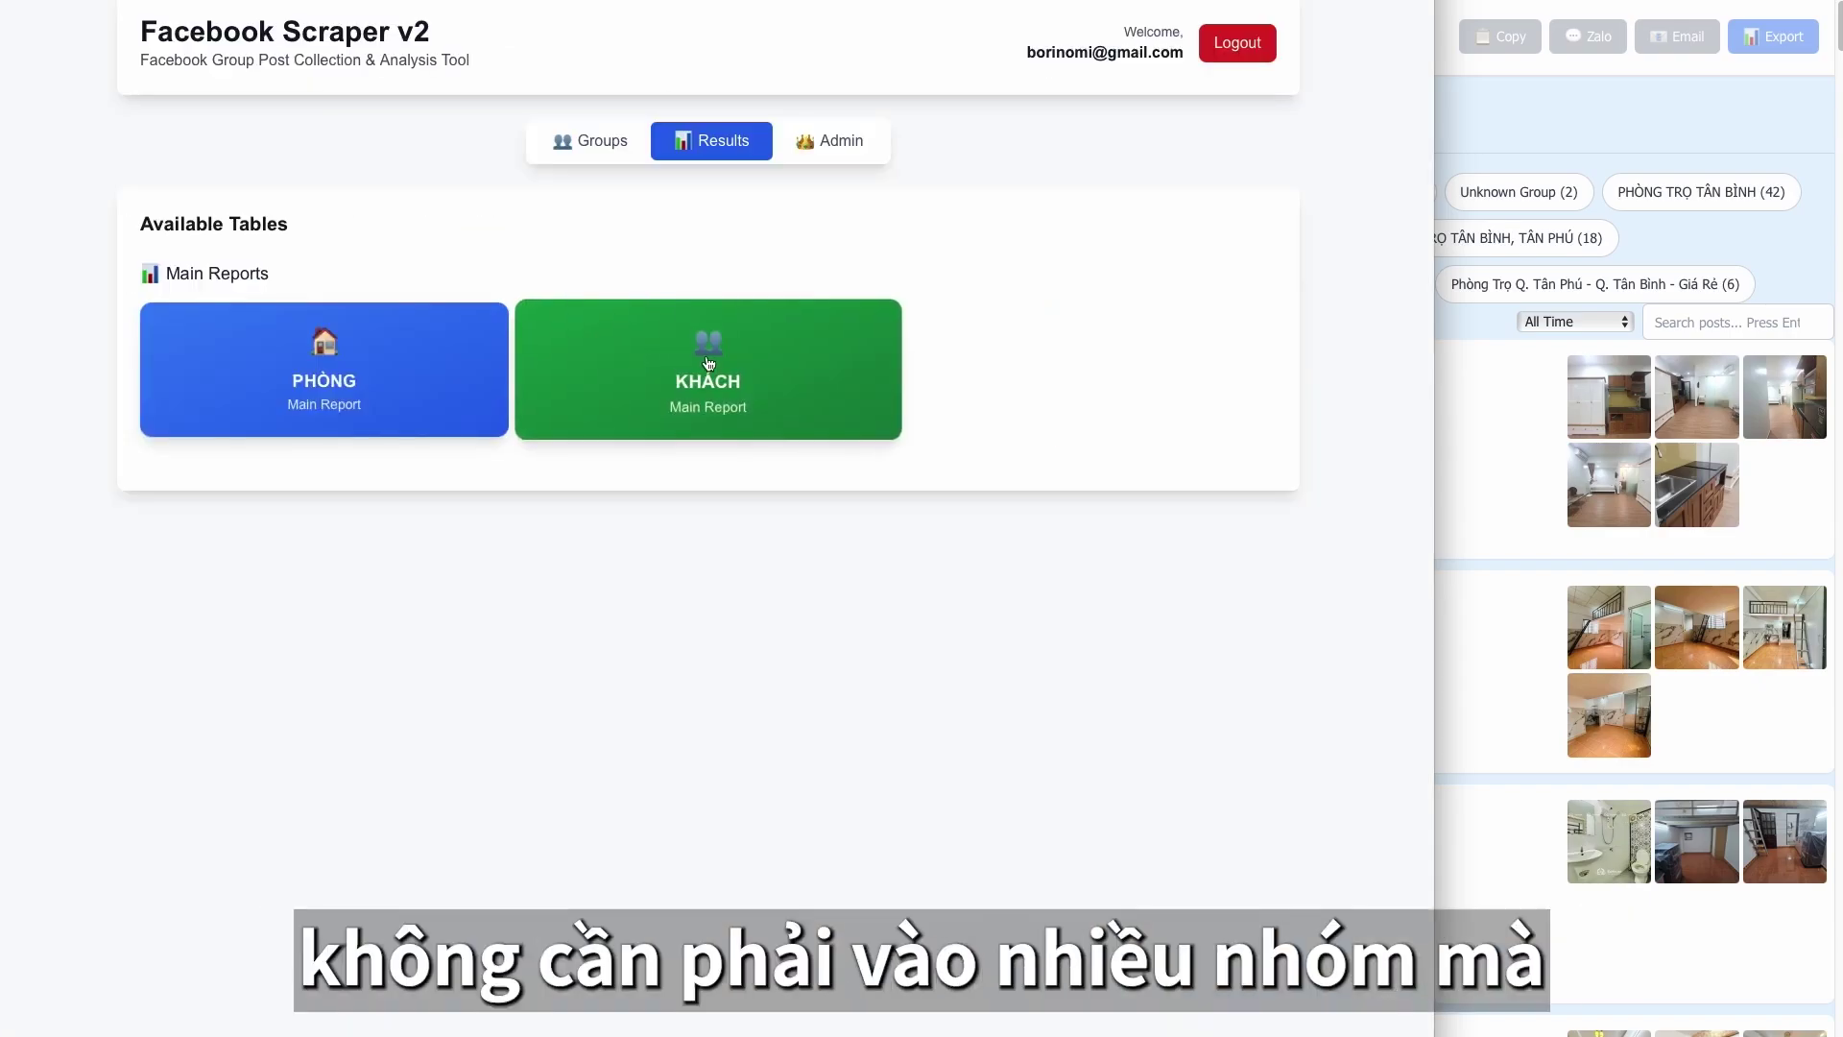
Open the KHÁCH main report and browse the posts collected from people looking for rooms.
click(695, 368)
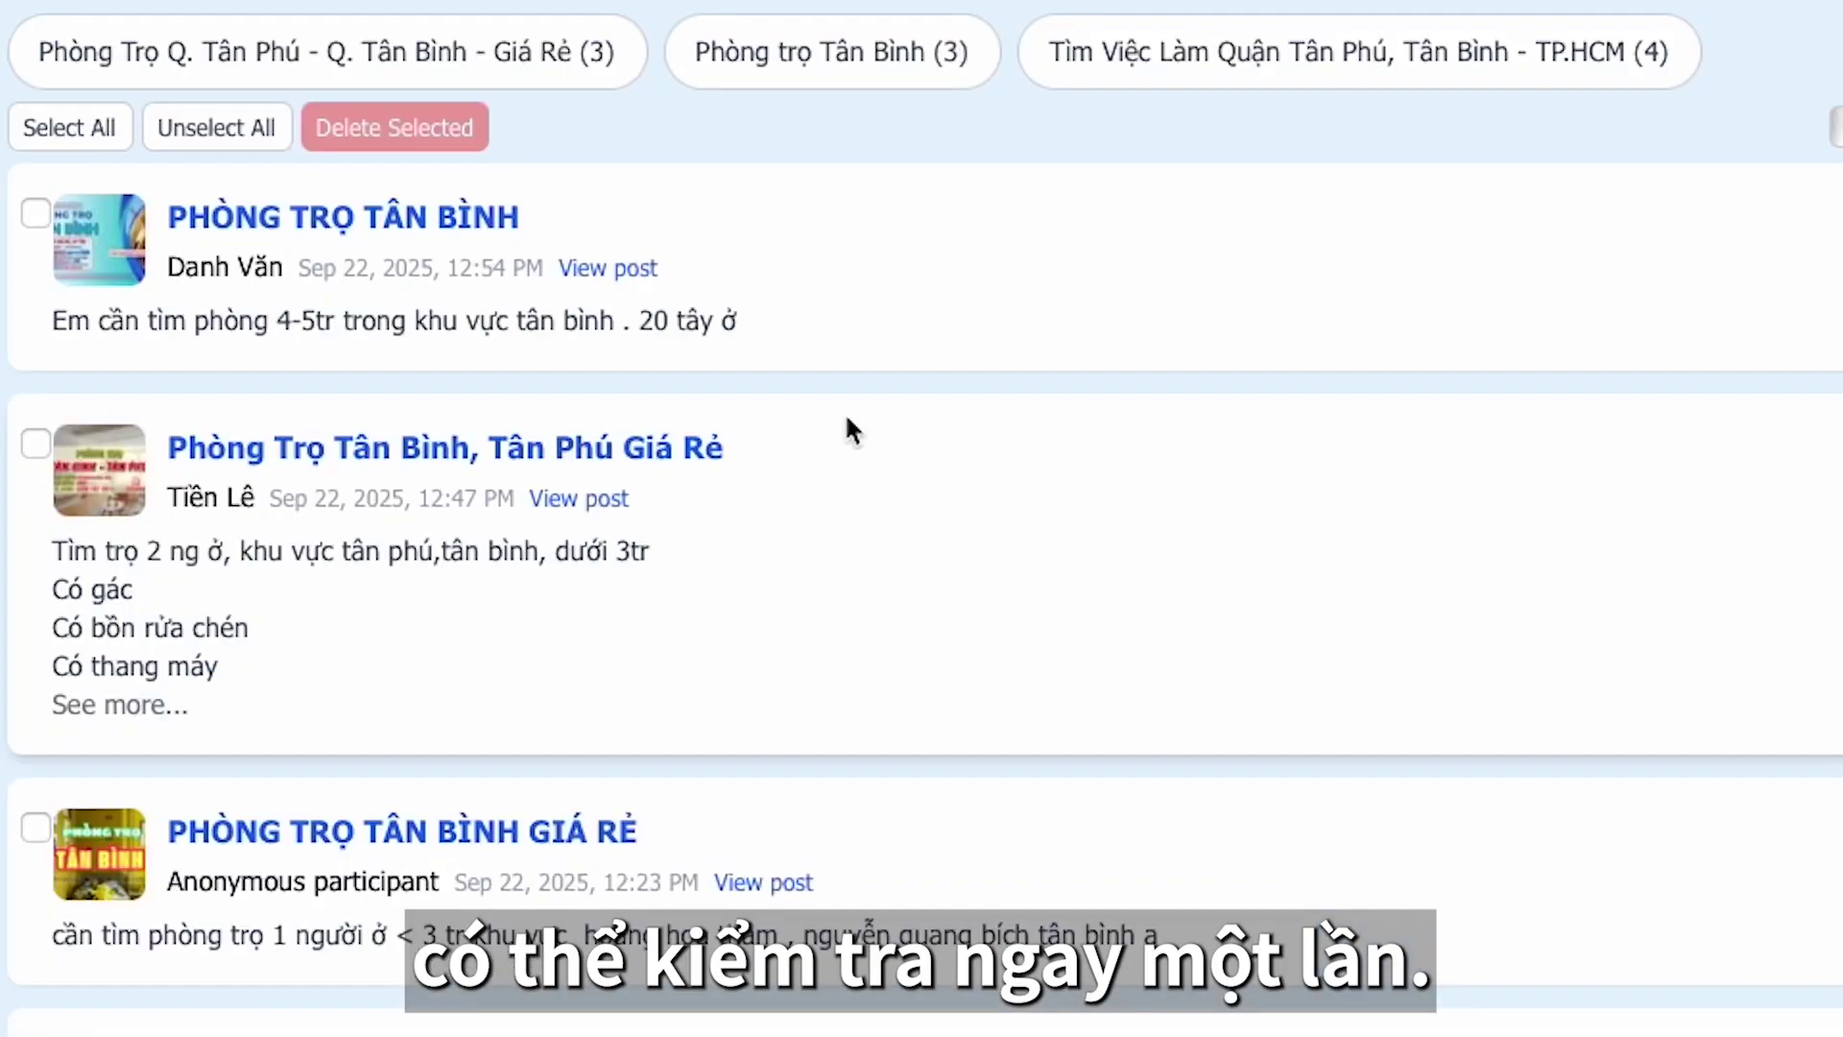
scroll(630, 527, down, 10)
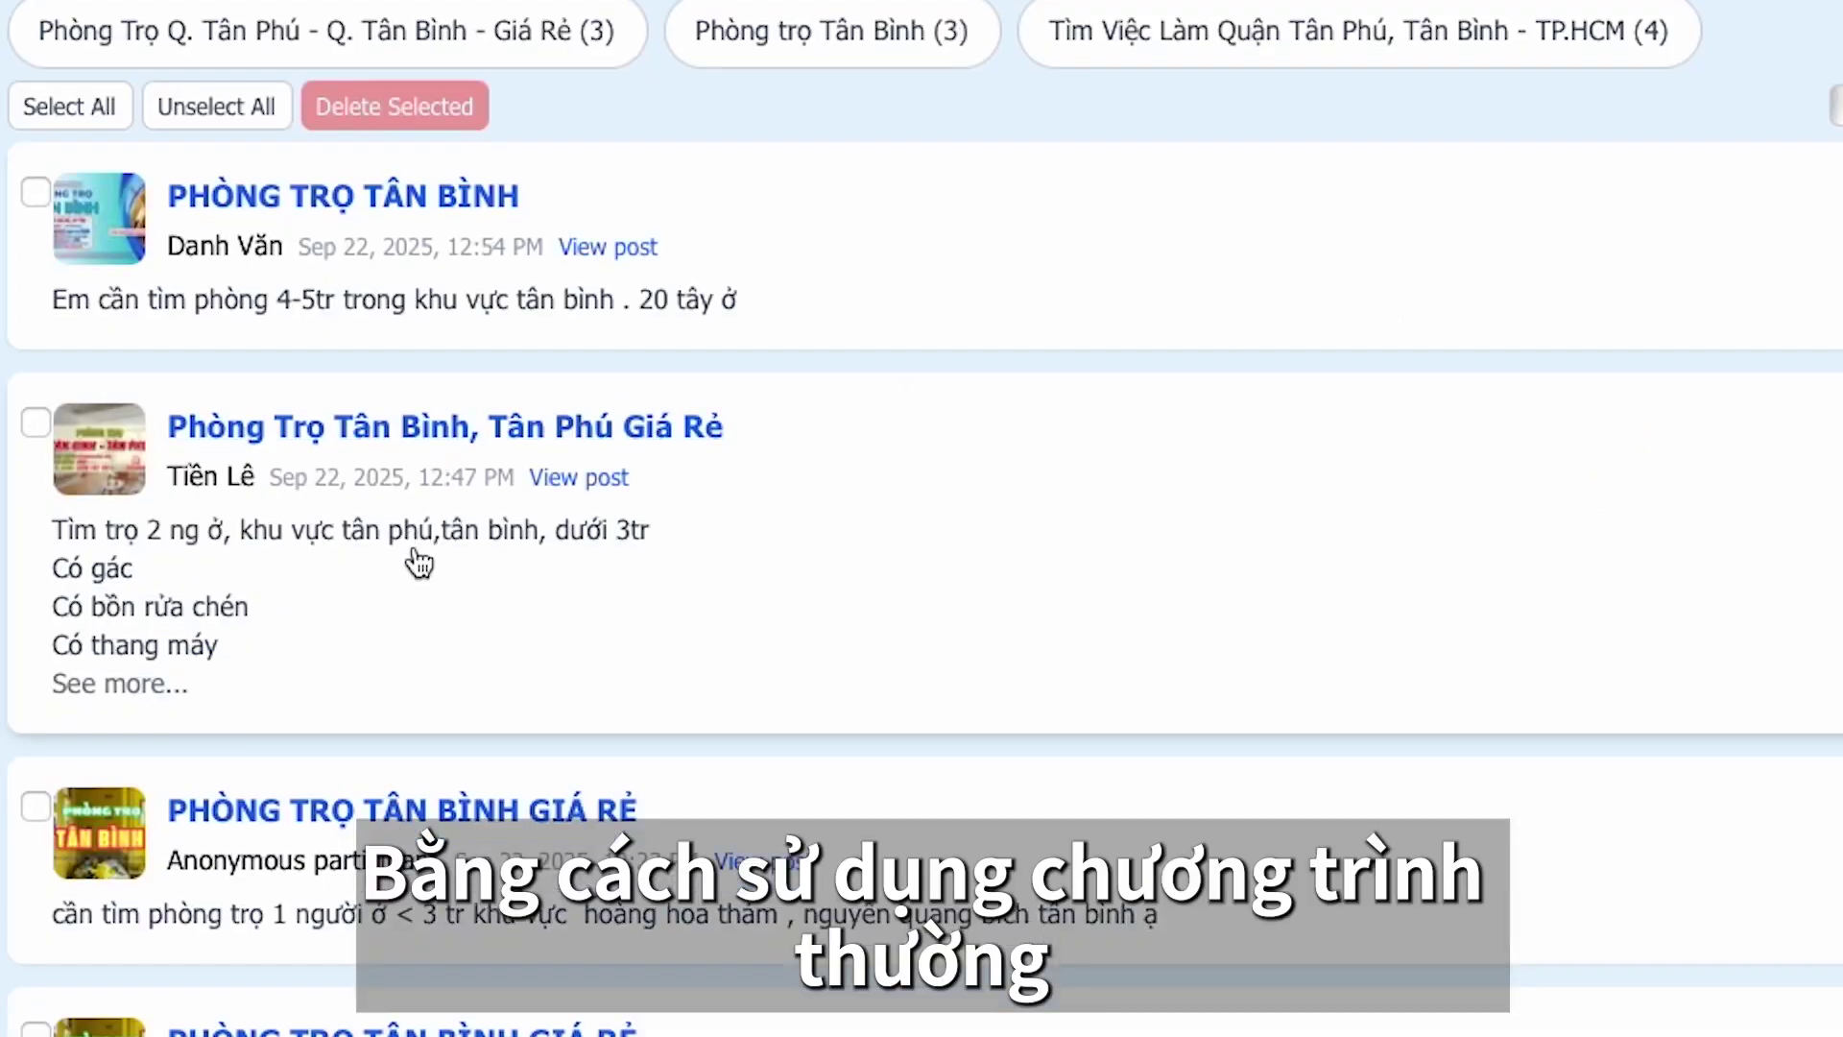
scroll(634, 520, down, 12)
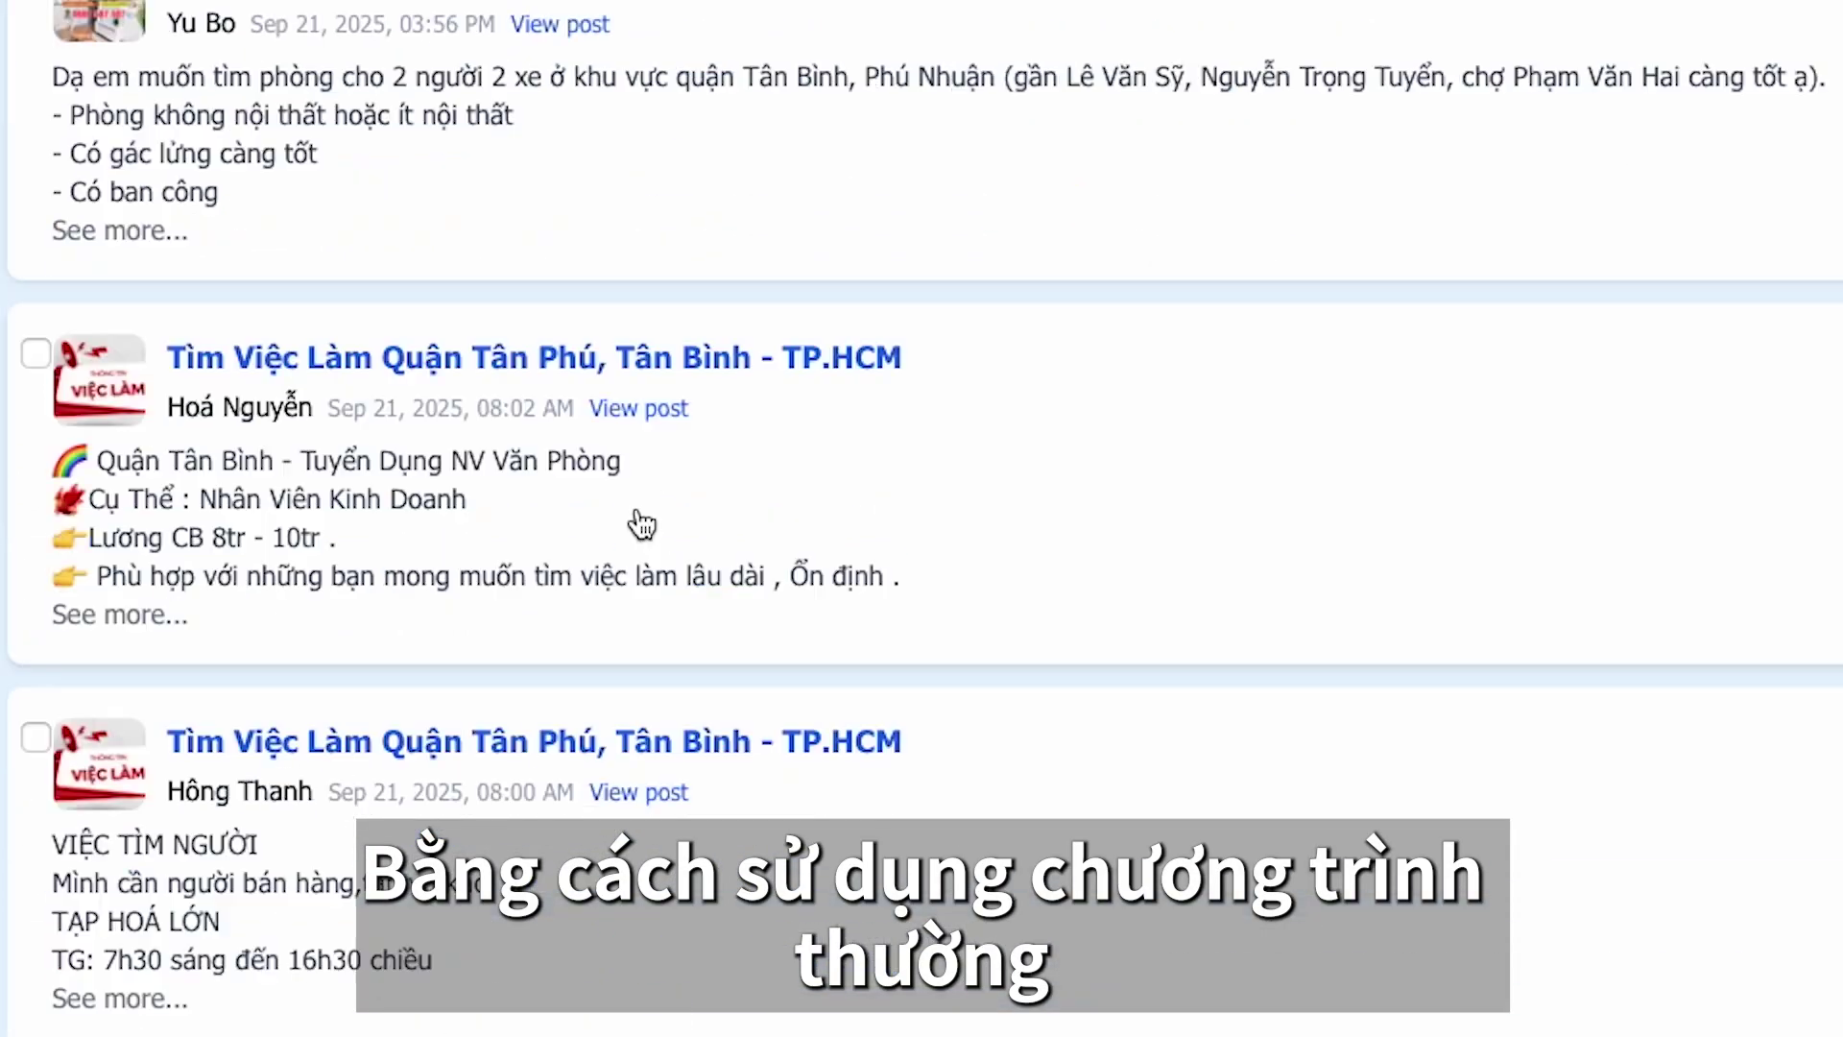
scroll(644, 523, down, 9)
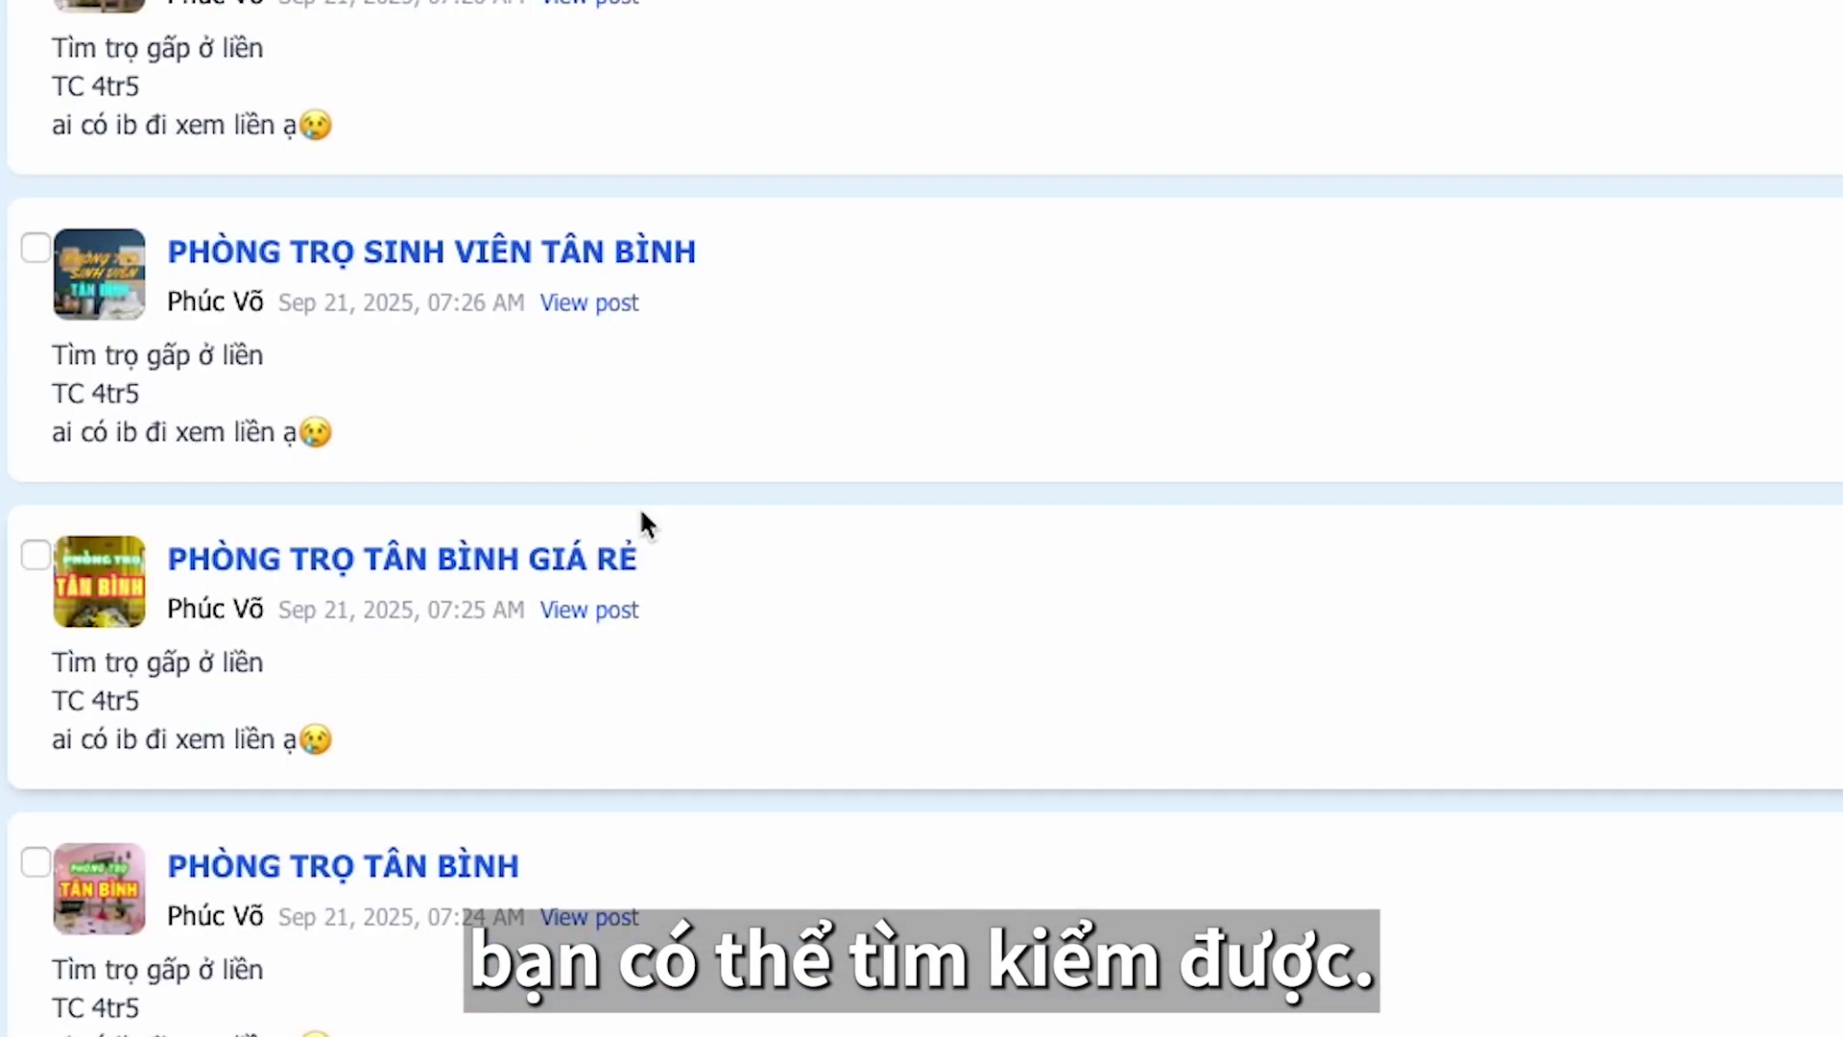
scroll(265, 735, down, 3)
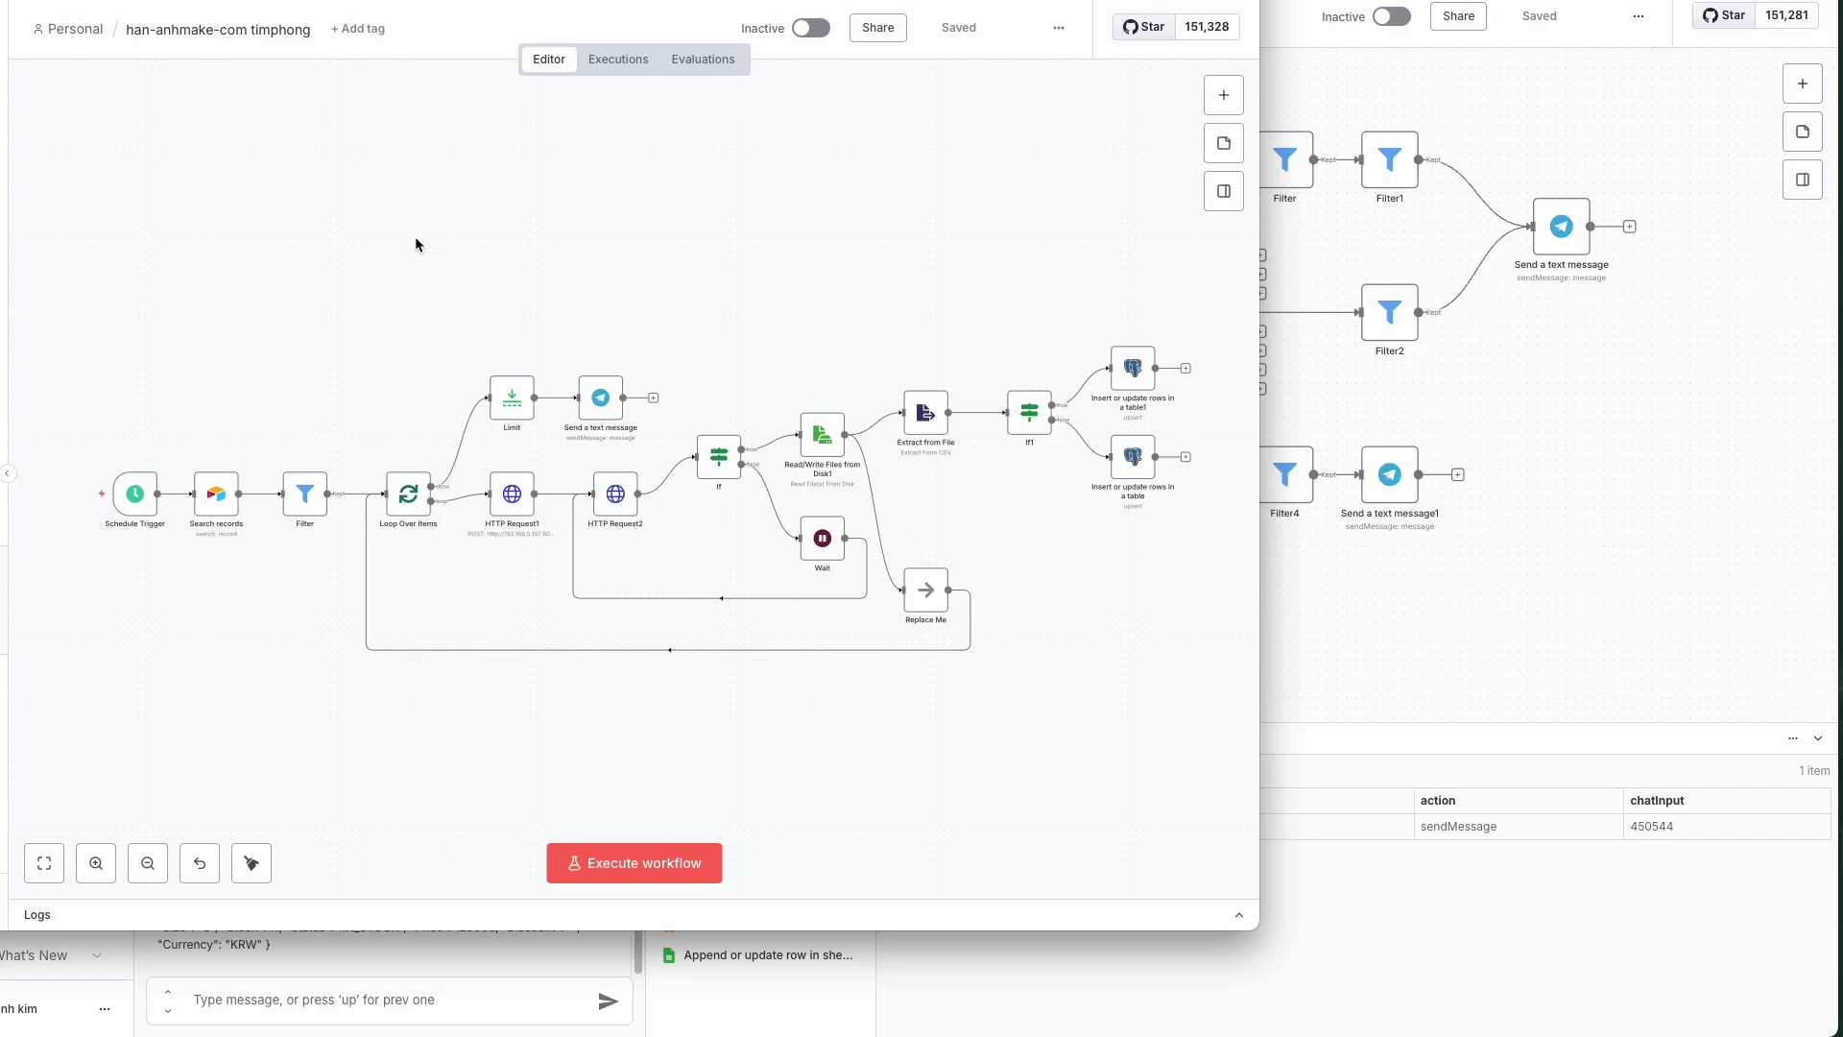